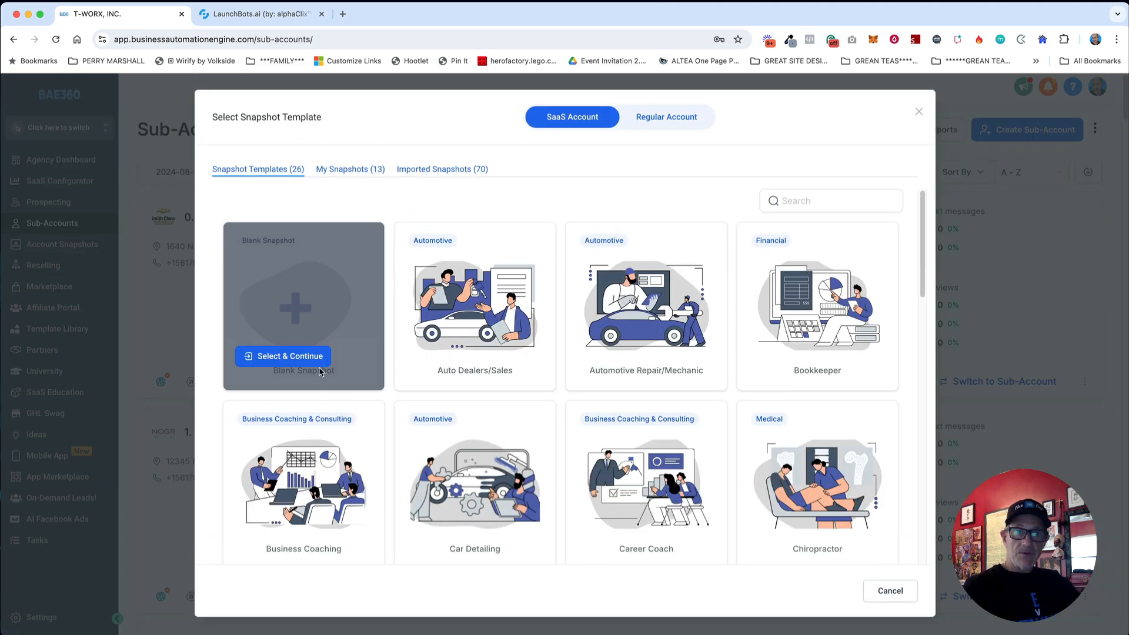
Step: Start a new account from the Blank Snapshot and choose manual account entry
click(302, 355)
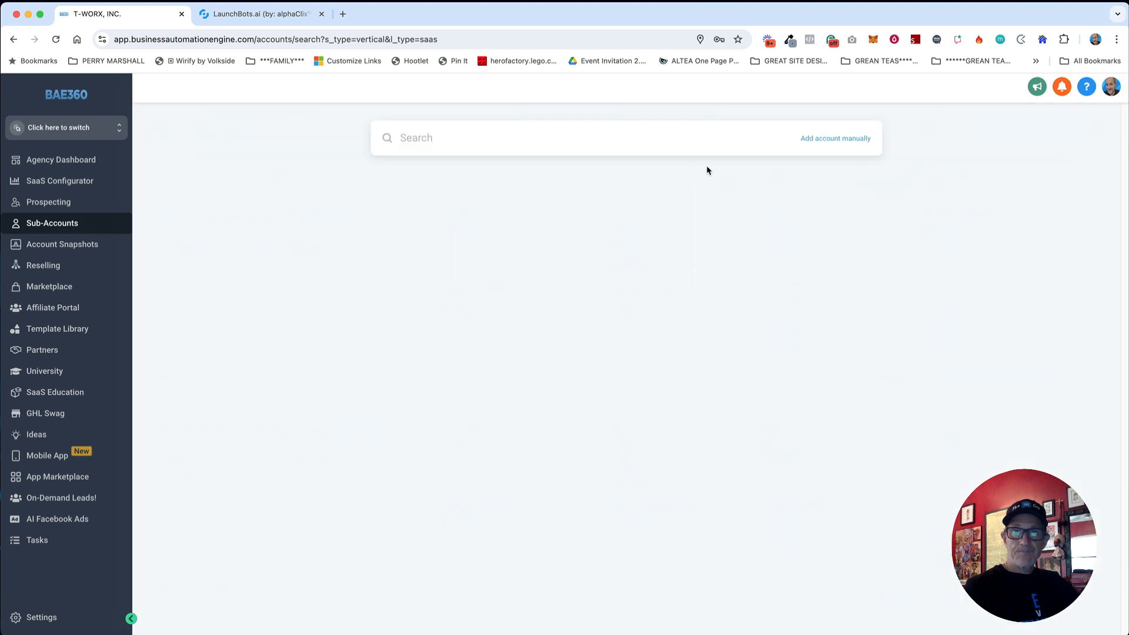
click(823, 139)
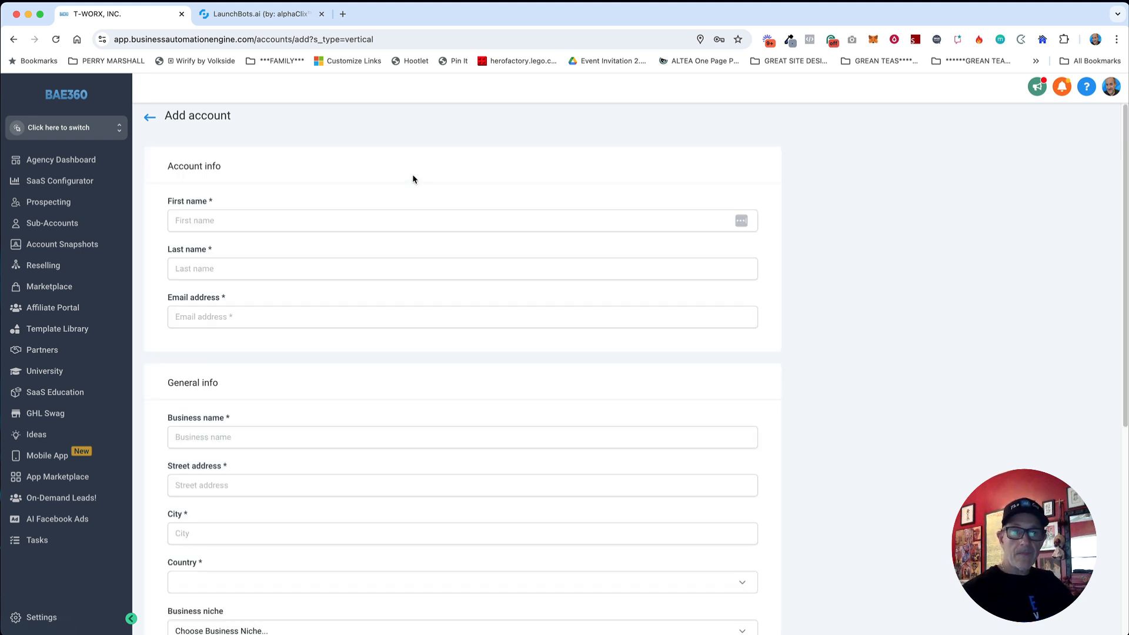
Step: Enter the contact's first and last name, correcting the typos
click(332, 217)
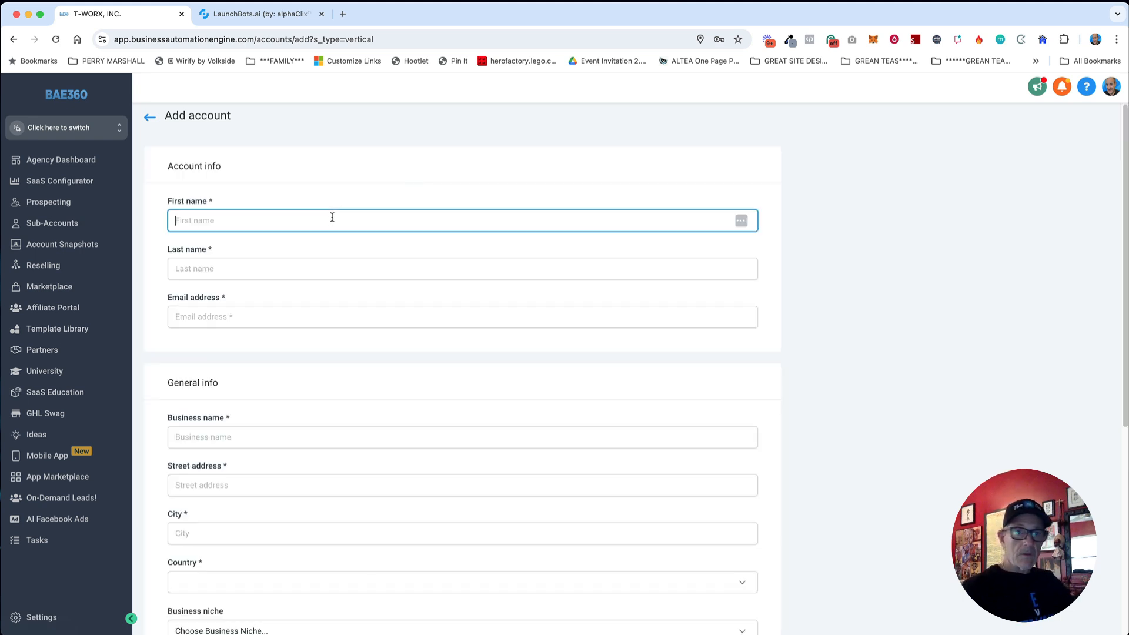
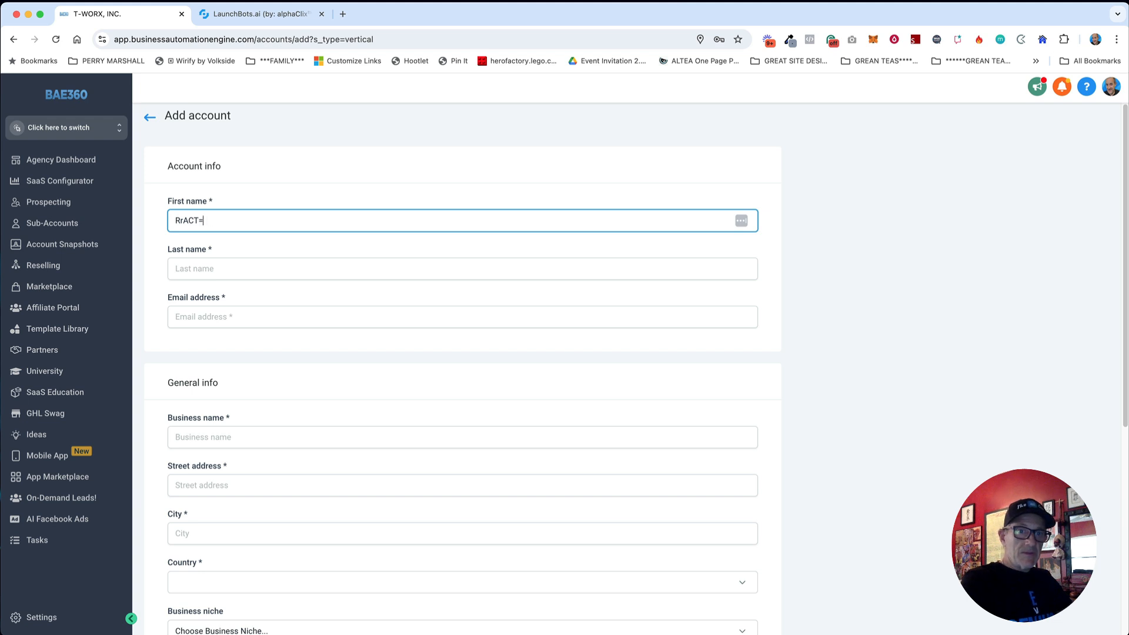
key(BackSpace)
key(BackSpace)
key(BackSpace)
key(BackSpace)
key(BackSpace)
key(BackSpace)
key(Tab)
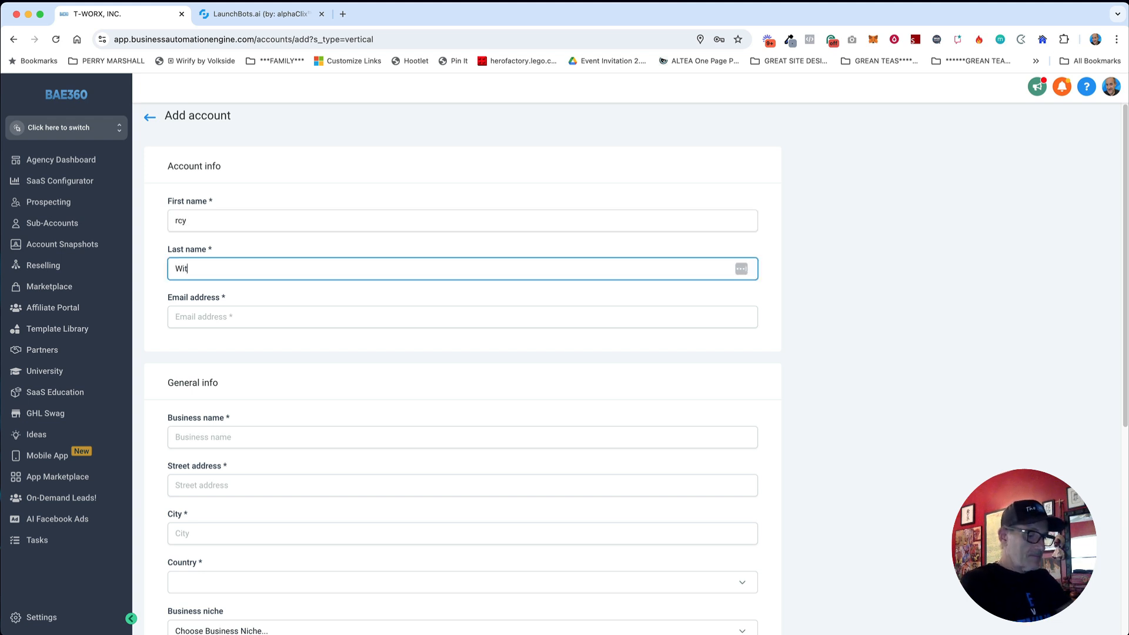
click(226, 215)
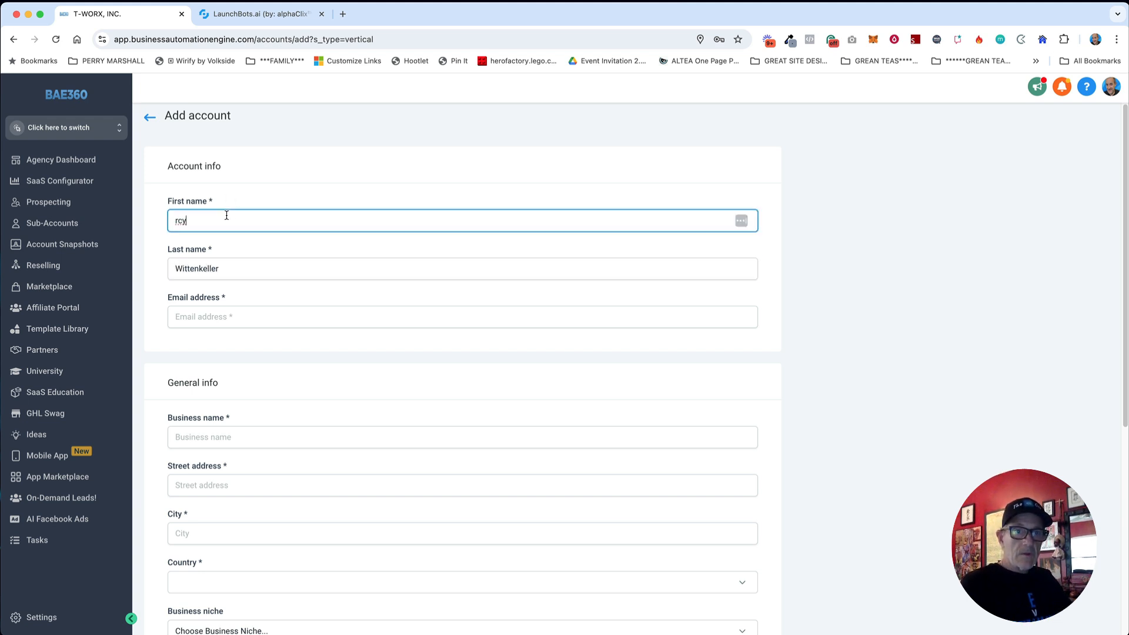
text(T)
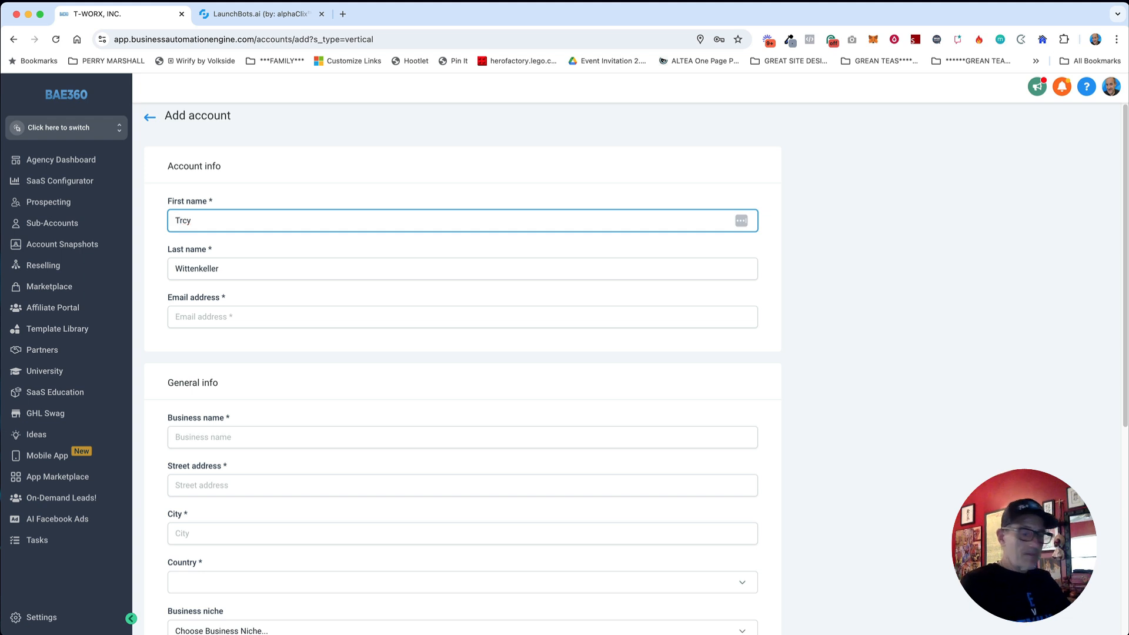
click(182, 220)
text(a)
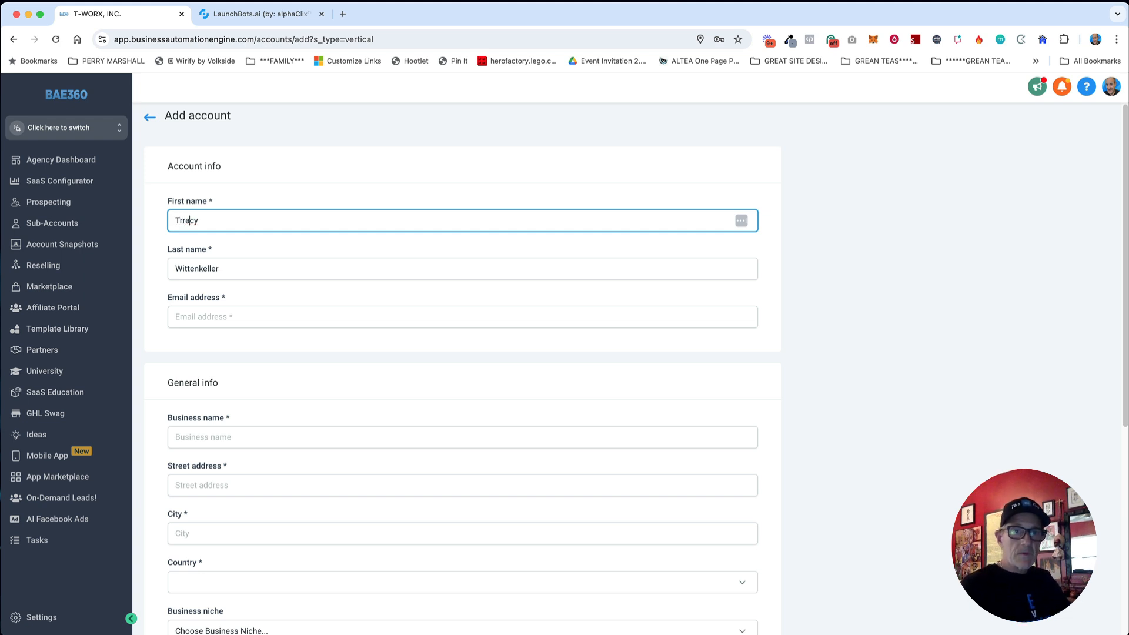
Step: Fill in the contact's e-mail address and the business name
click(217, 318)
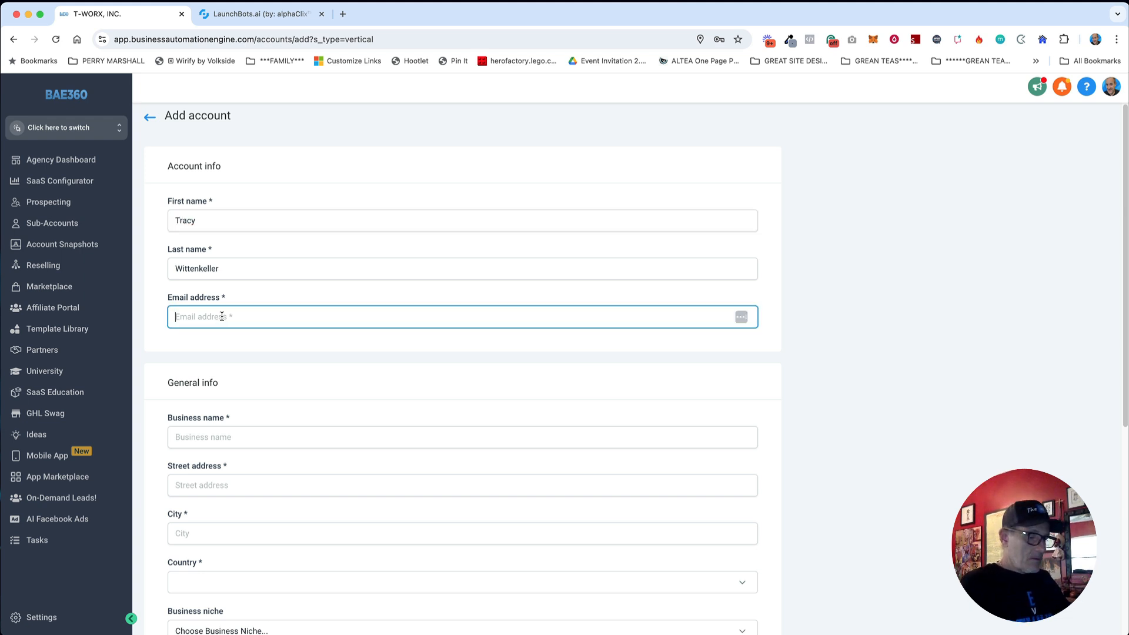
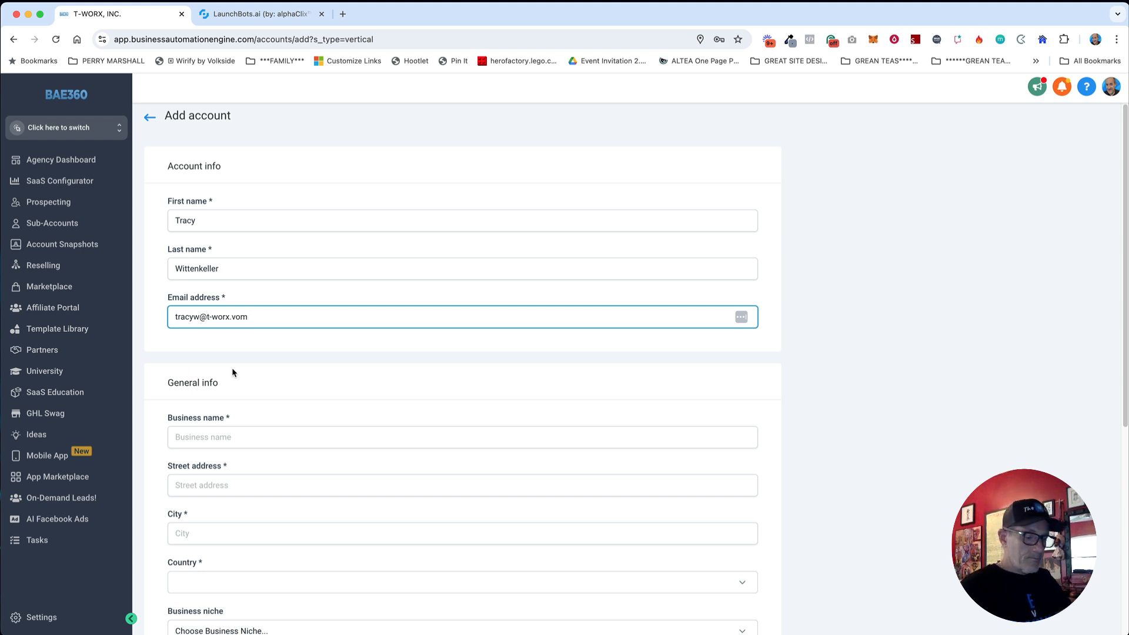
click(237, 441)
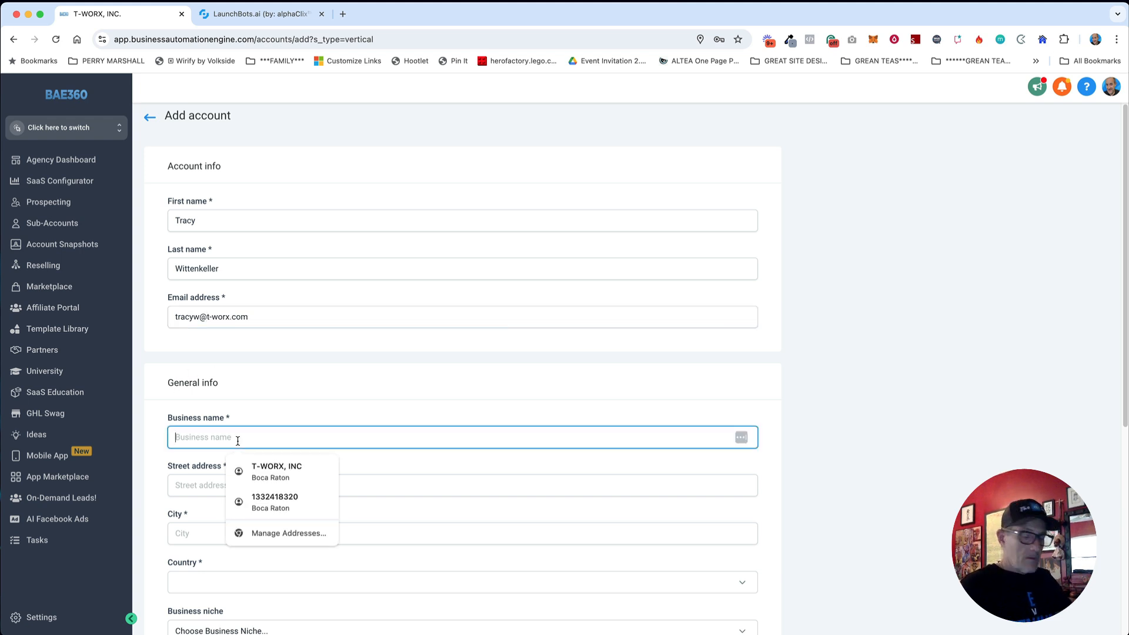
text(AAA RRoffing)
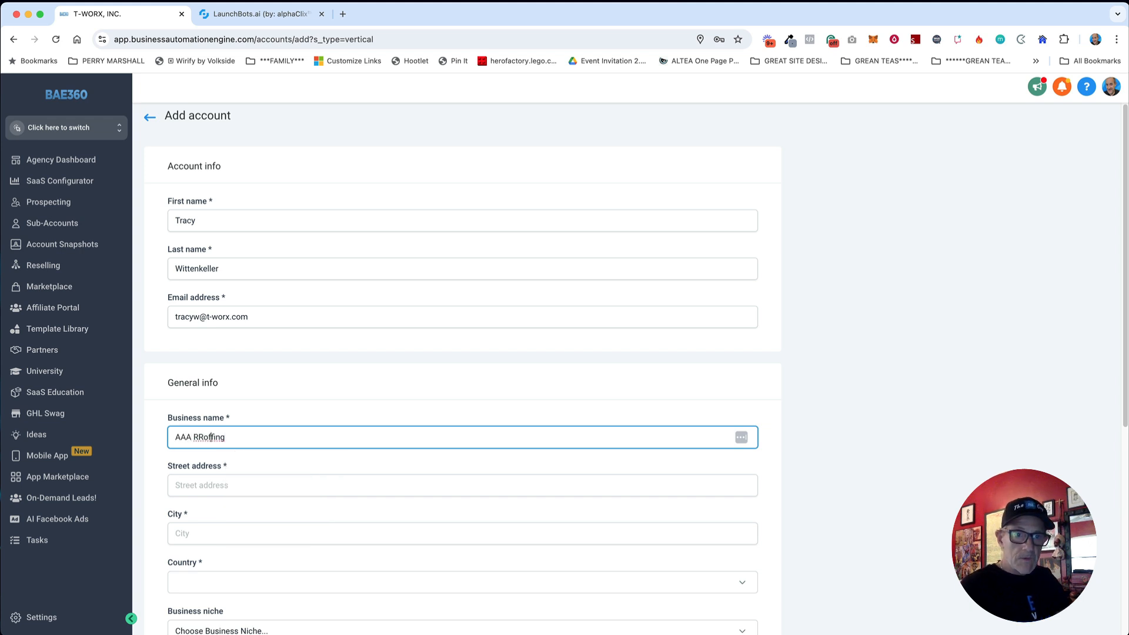
key(BackSpace)
key(BackSpace)
key(BackSpace)
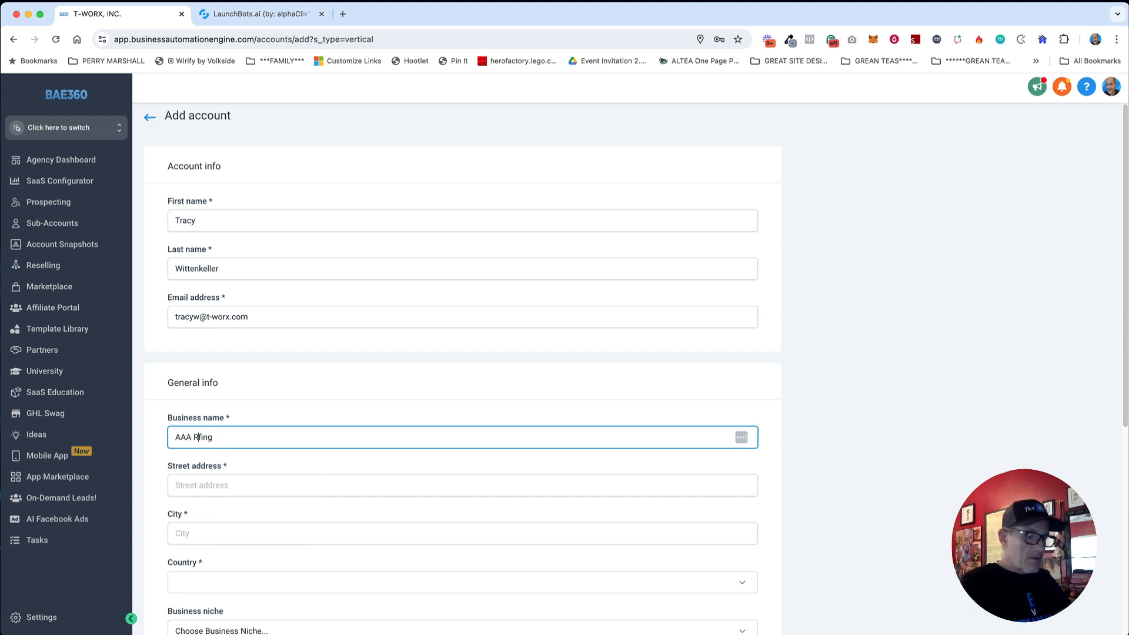
text(oo)
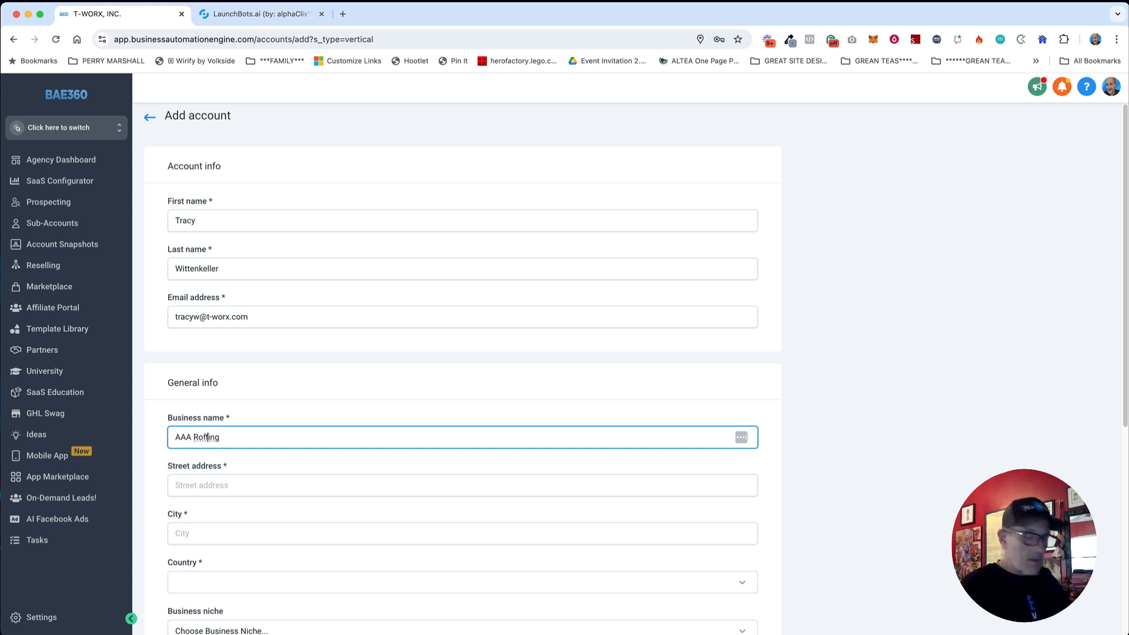
key(BackSpace)
text(o)
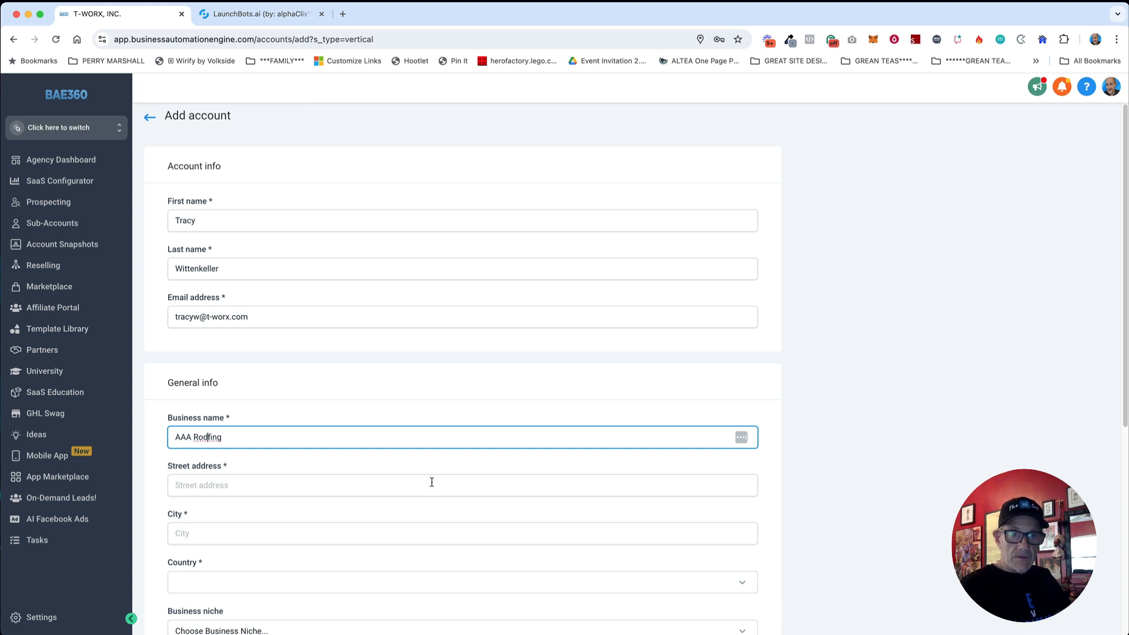
Step: Paste the street address, trim off city and zip, and begin typing the city
click(439, 477)
text(12345 Main Street, Boca Raton, FL 33433)
key(BackSpace)
key(BackSpace)
key(BackSpace)
key(BackSpace)
key(BackSpace)
key(BackSpace)
key(BackSpace)
key(BackSpace)
key(BackSpace)
key(BackSpace)
key(BackSpace)
key(BackSpace)
key(BackSpace)
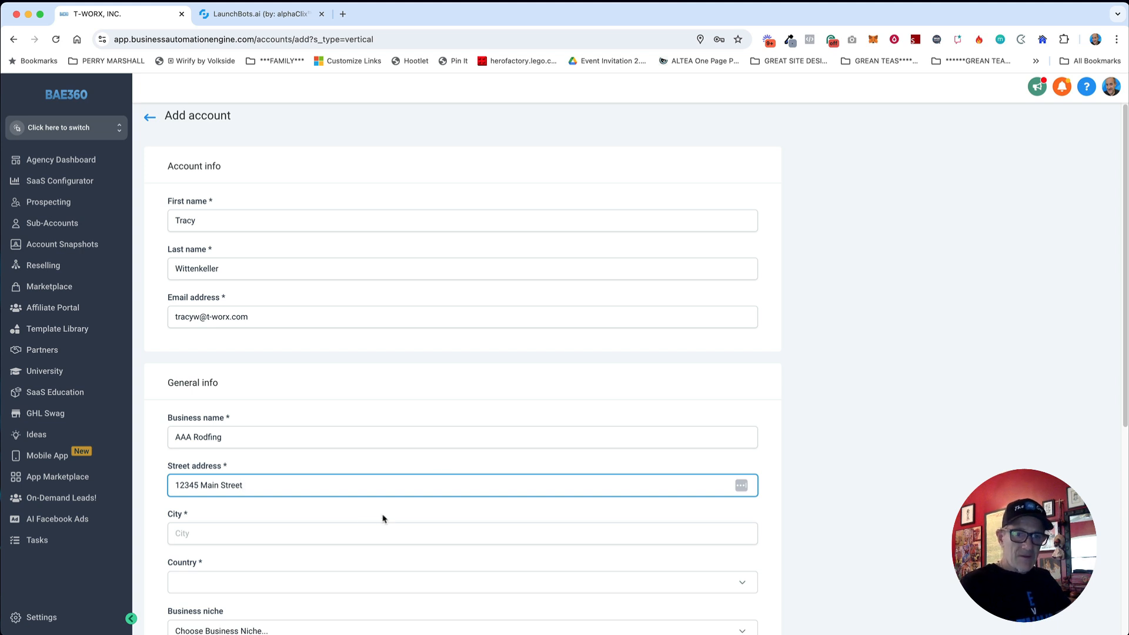
click(335, 535)
text(boca Raton)
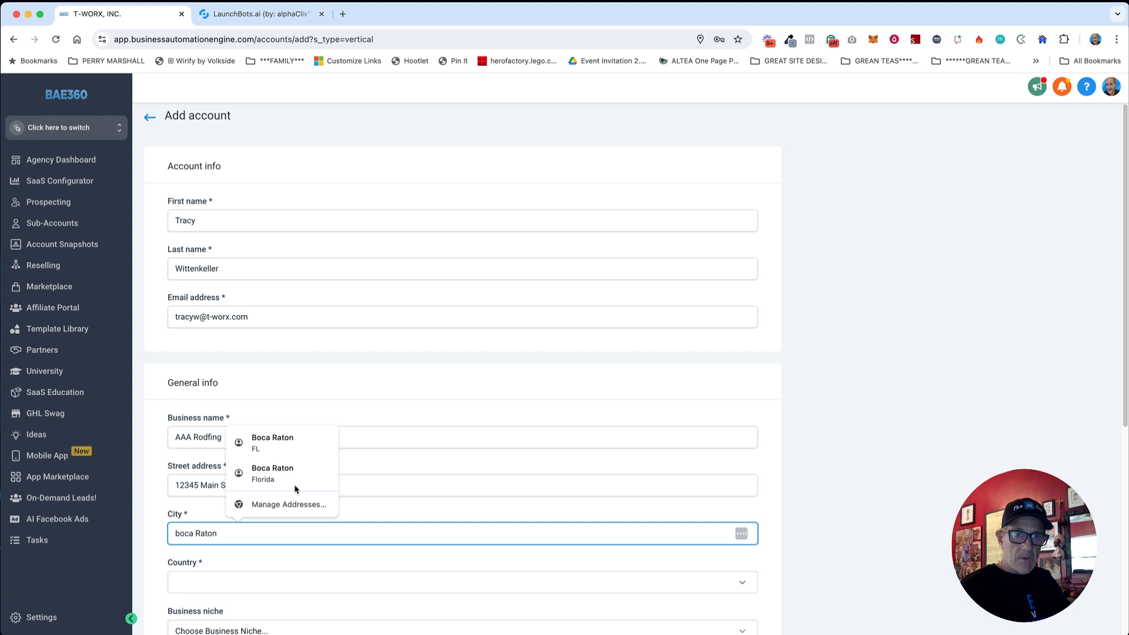
Step: Accept the suggested city, set country to United States and niche to Roofing Contractor
click(281, 442)
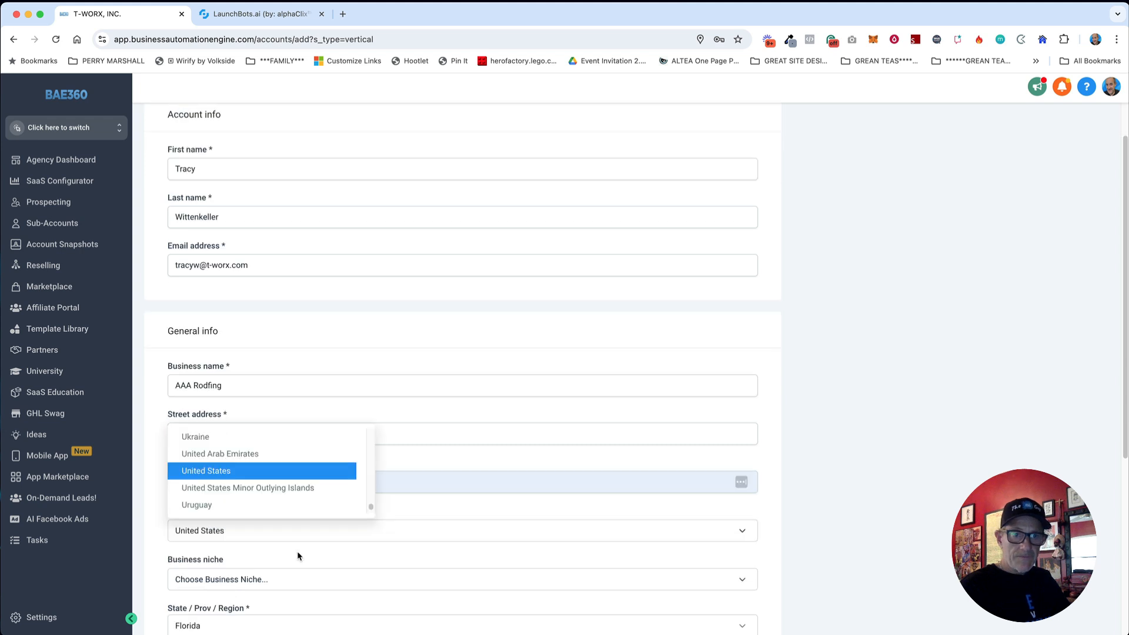
click(218, 477)
scroll(465, 533, down, 3)
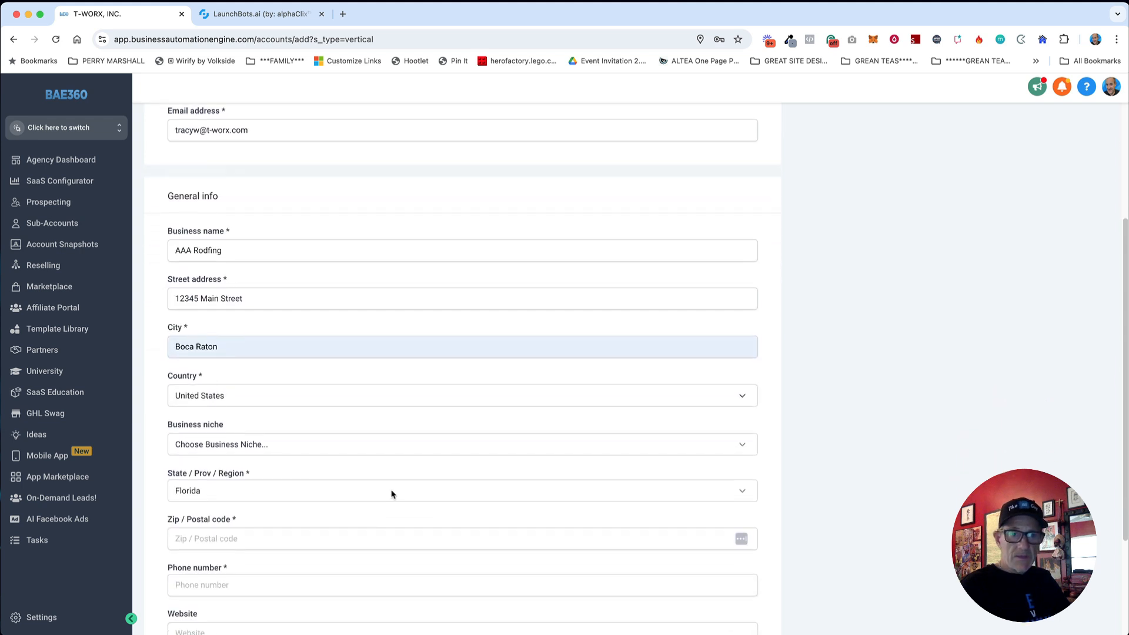
click(262, 445)
text(roof)
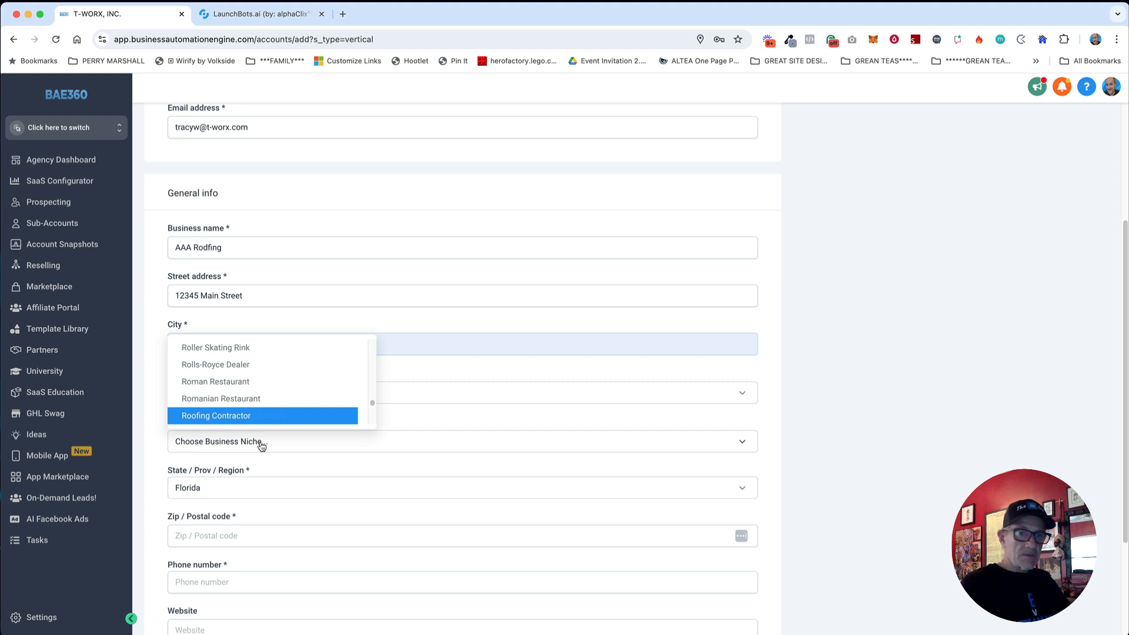
click(219, 418)
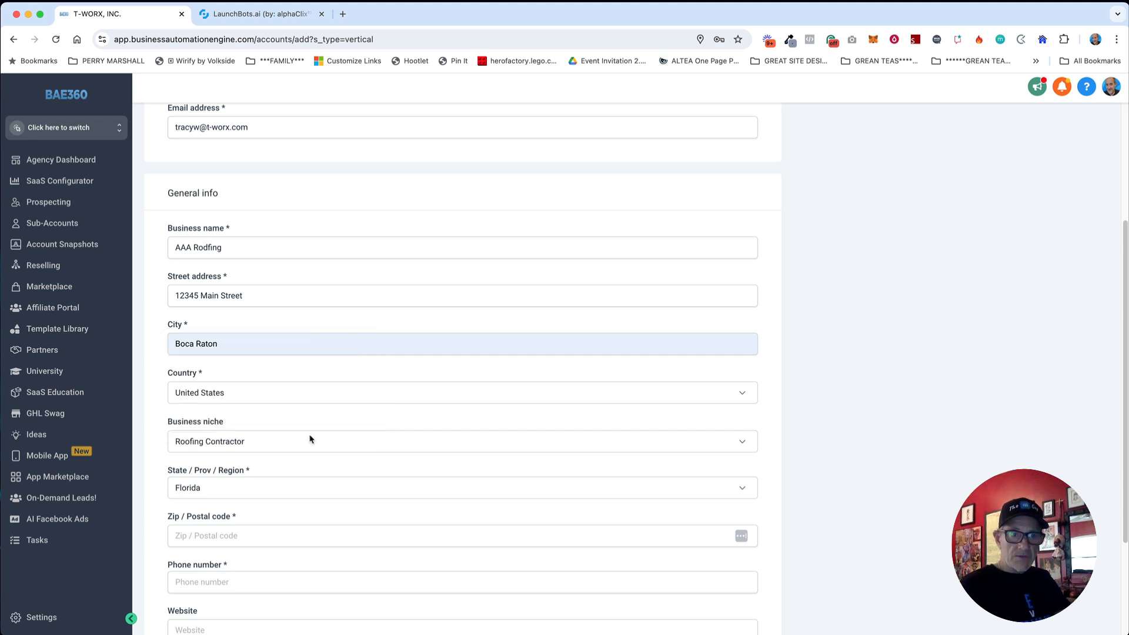
Step: Enter the zip code and phone number, choose America/Detroit (EDT) time zone, and save
scroll(315, 523, down, 2)
click(250, 439)
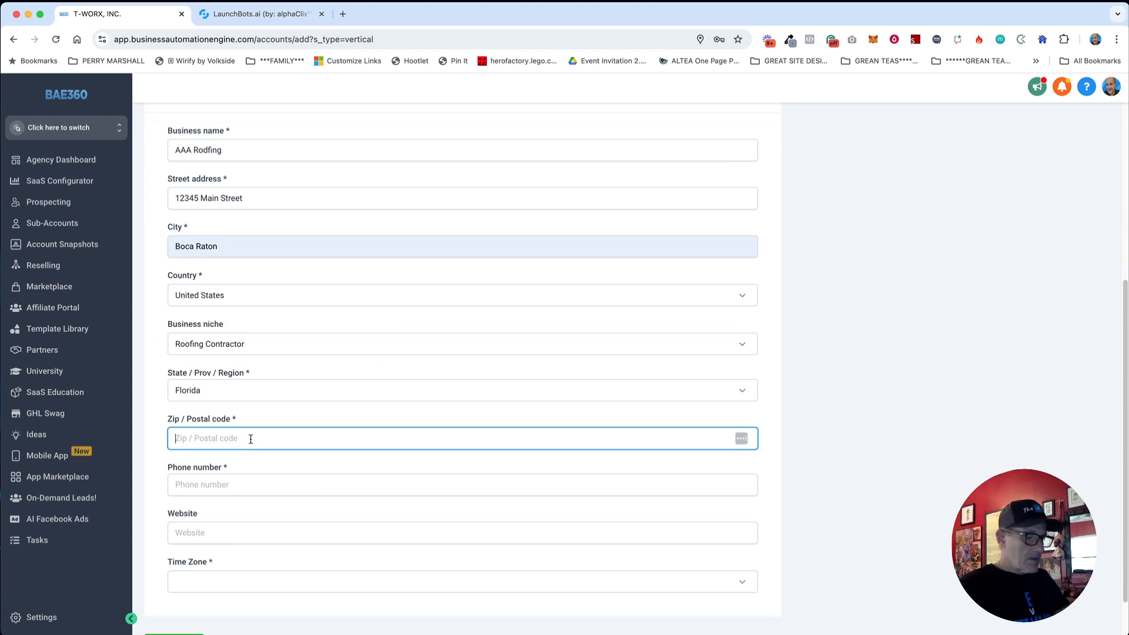
text(33433)
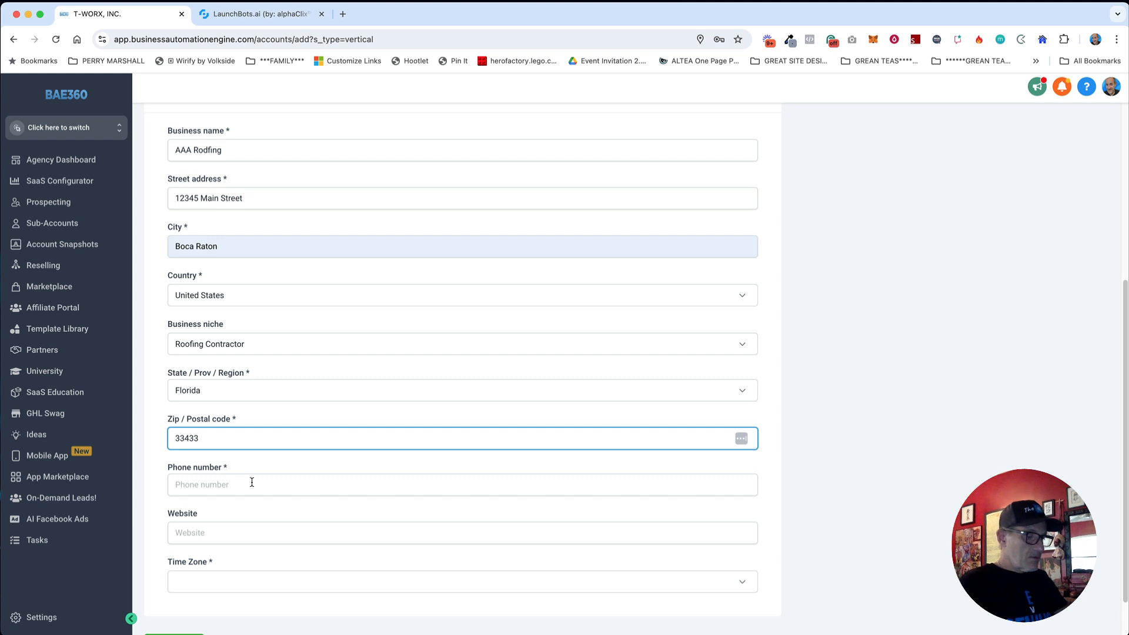
click(252, 482)
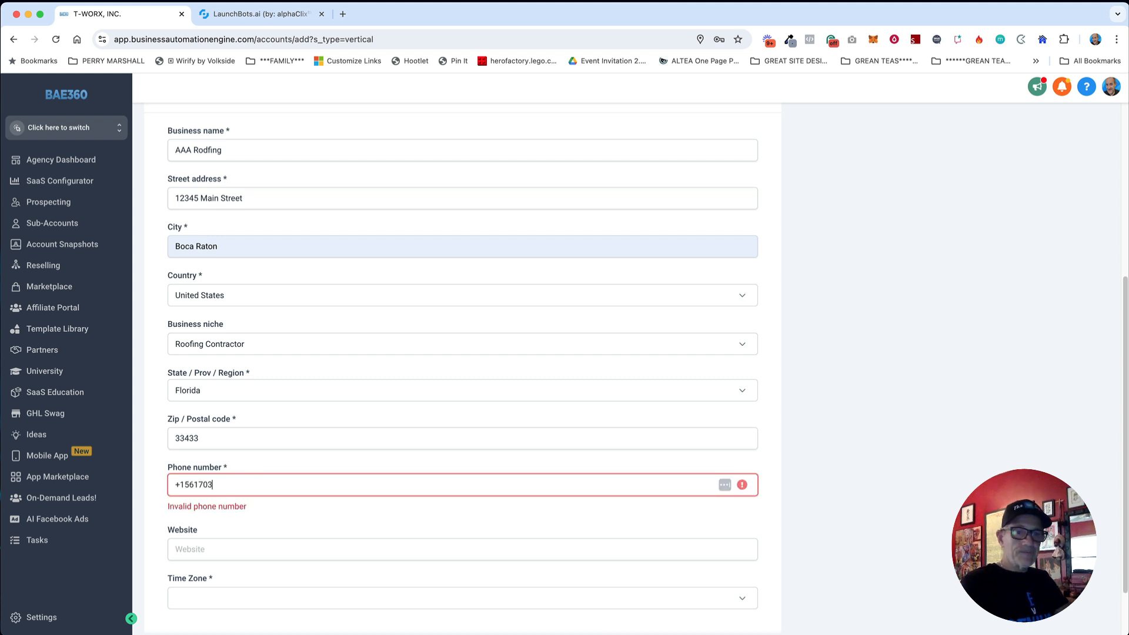
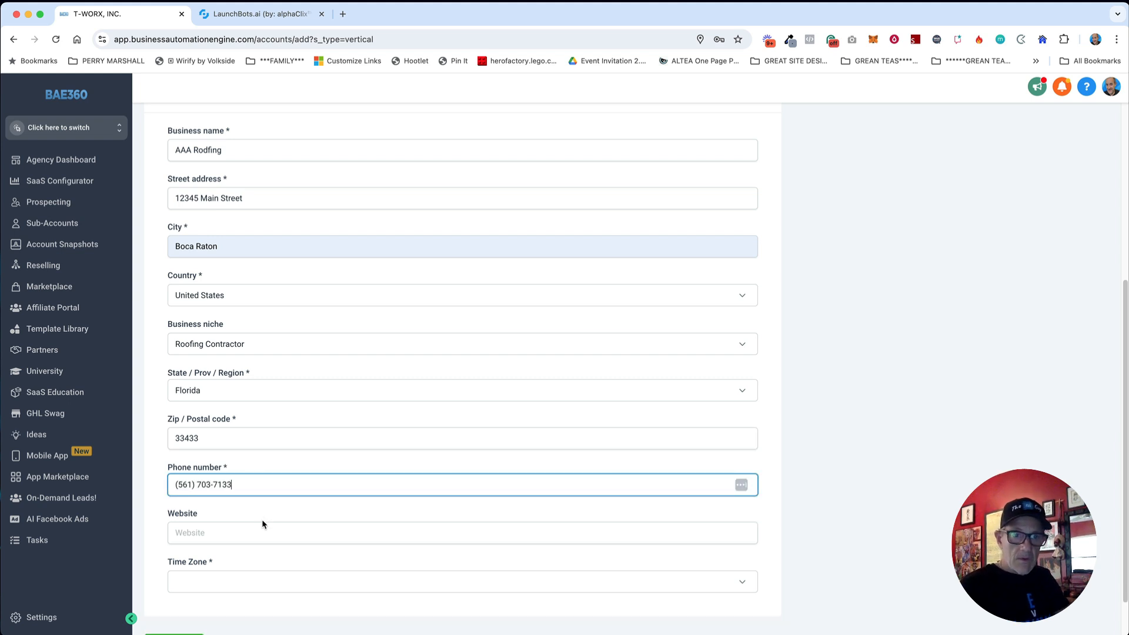
click(254, 582)
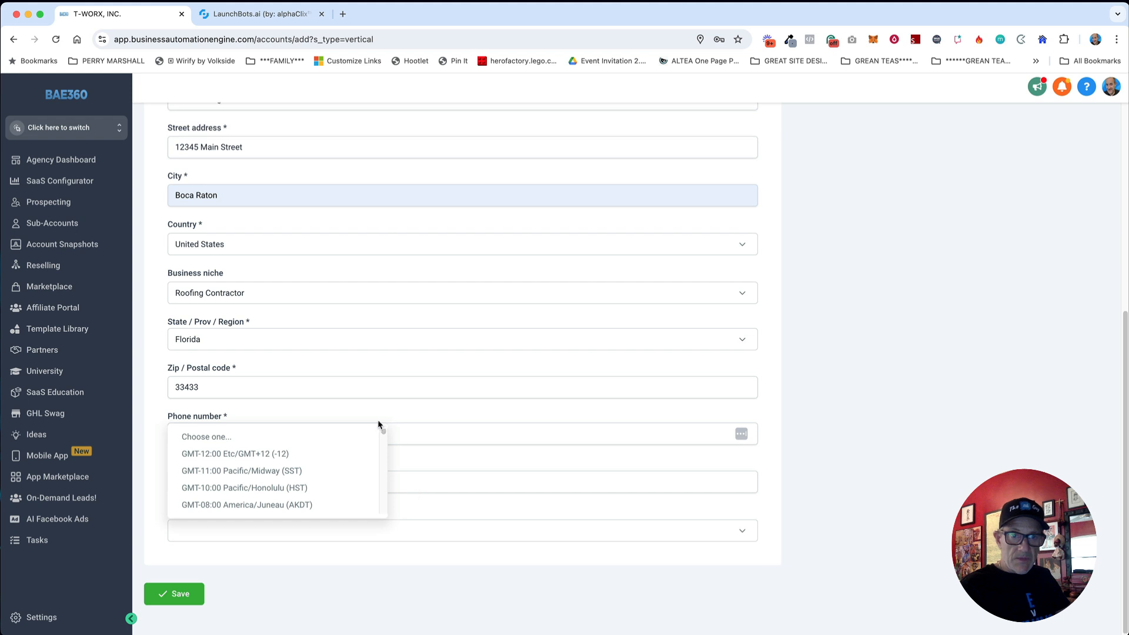
drag(384, 434, 381, 450)
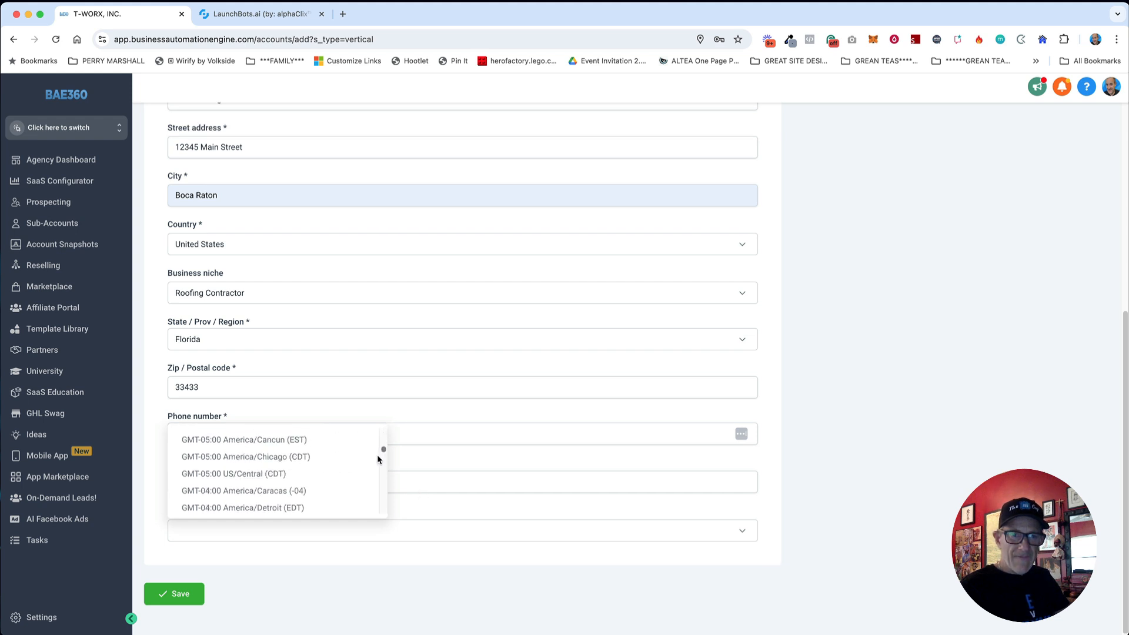
click(287, 508)
click(199, 589)
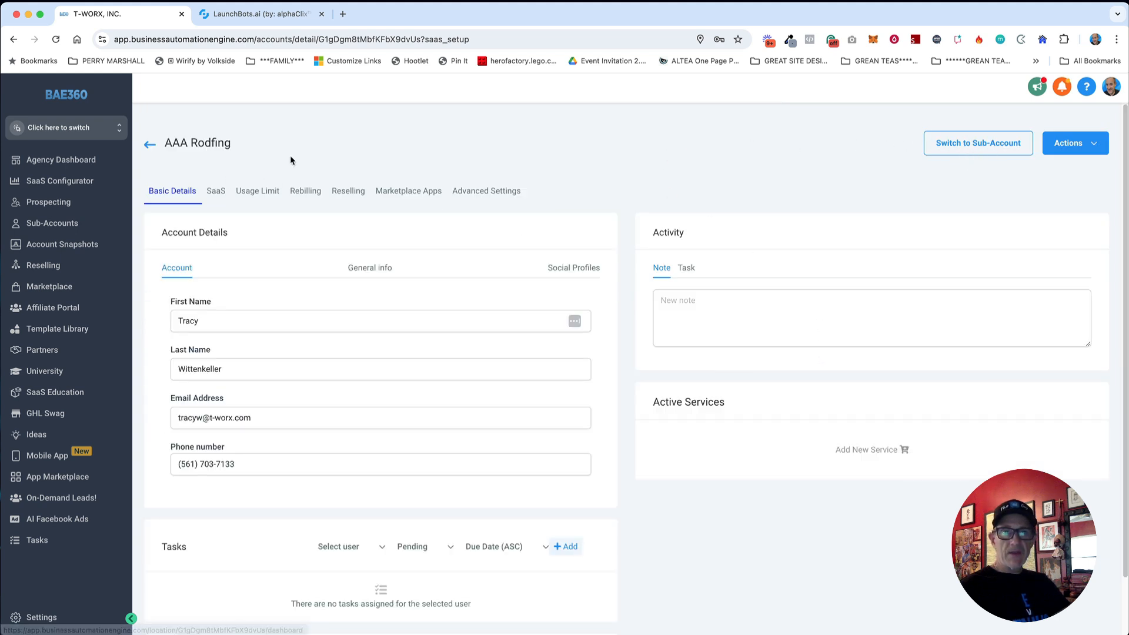
Step: Switch to the AAA Rodfing sub-account to load its dashboard
click(975, 148)
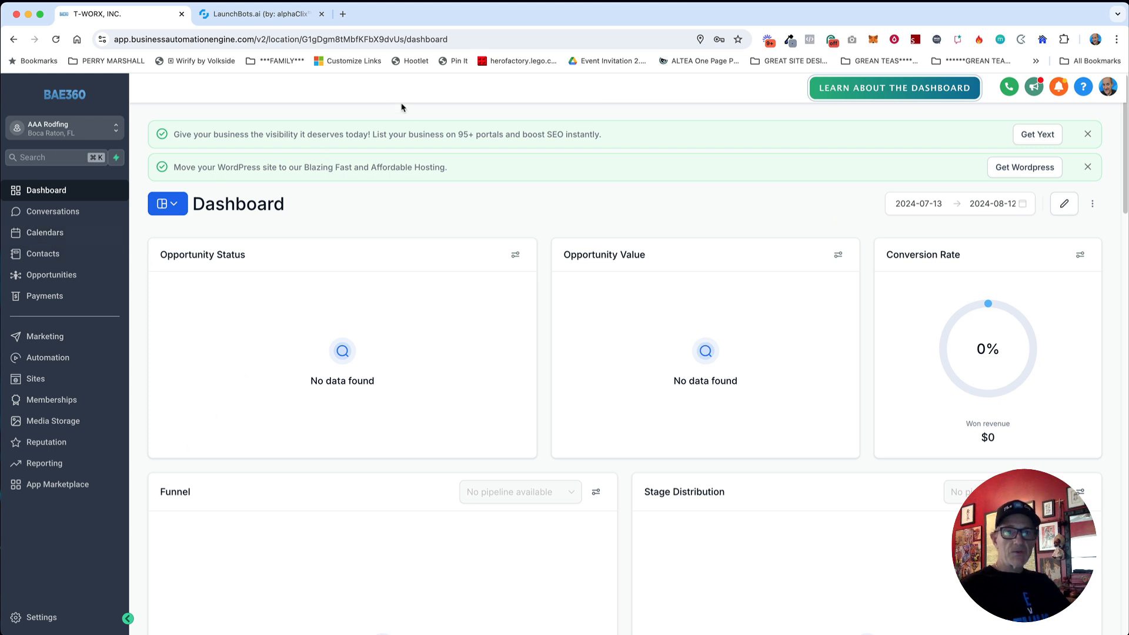
Step: Go to Calendars and show the Calendar Settings tab
click(50, 236)
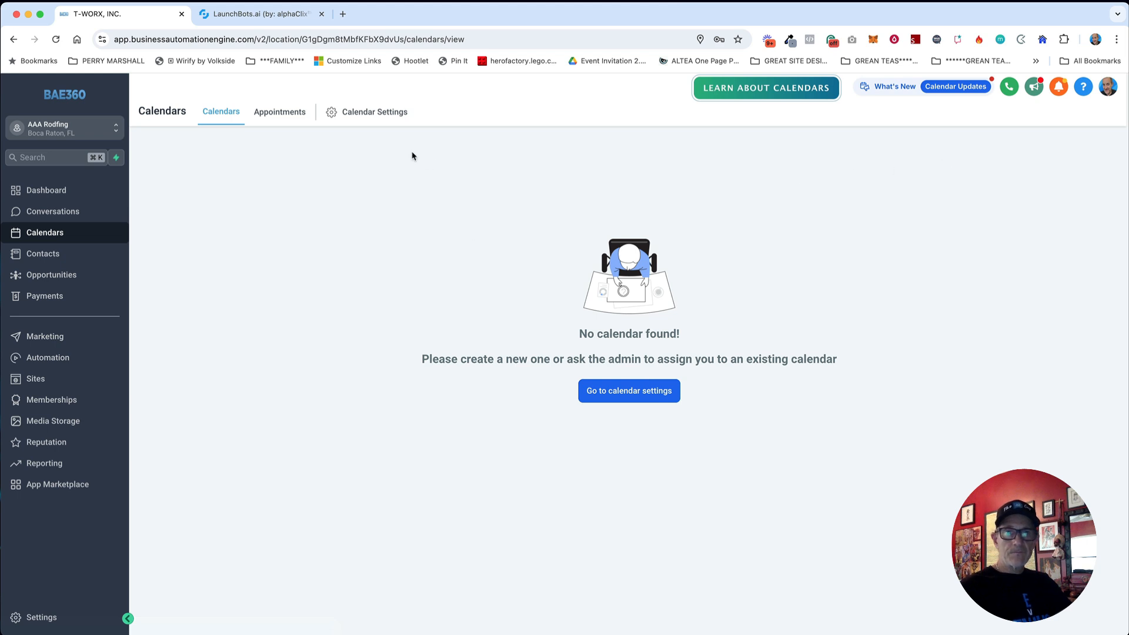
click(357, 113)
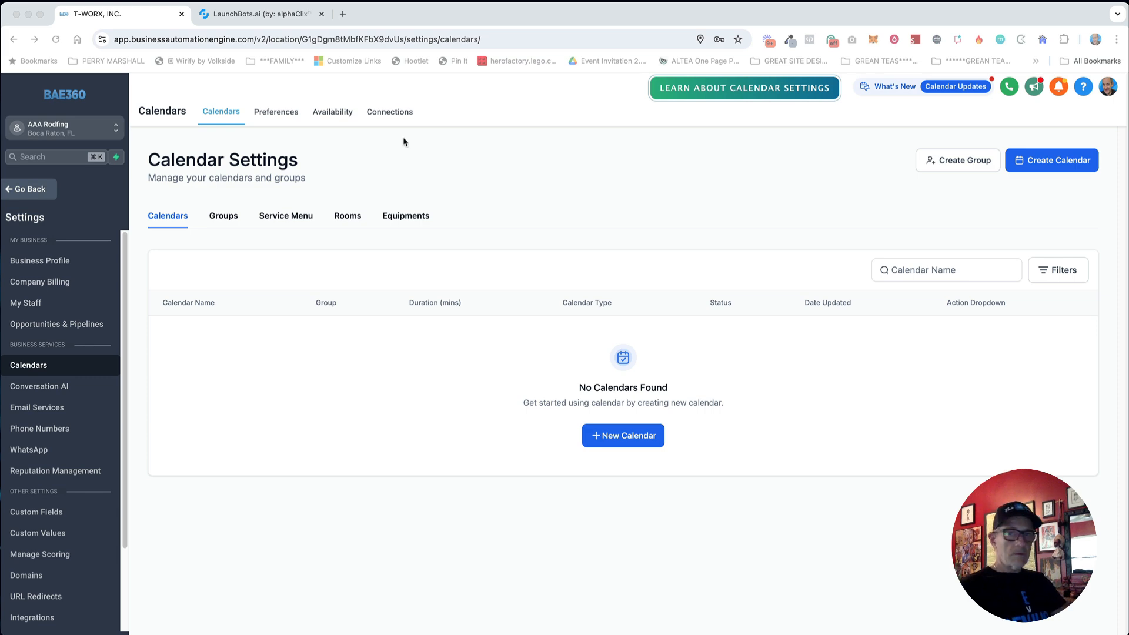
Step: Create a Simple Calendar named AAAroofdemo123, confirm it, and close the success dialog
click(1065, 161)
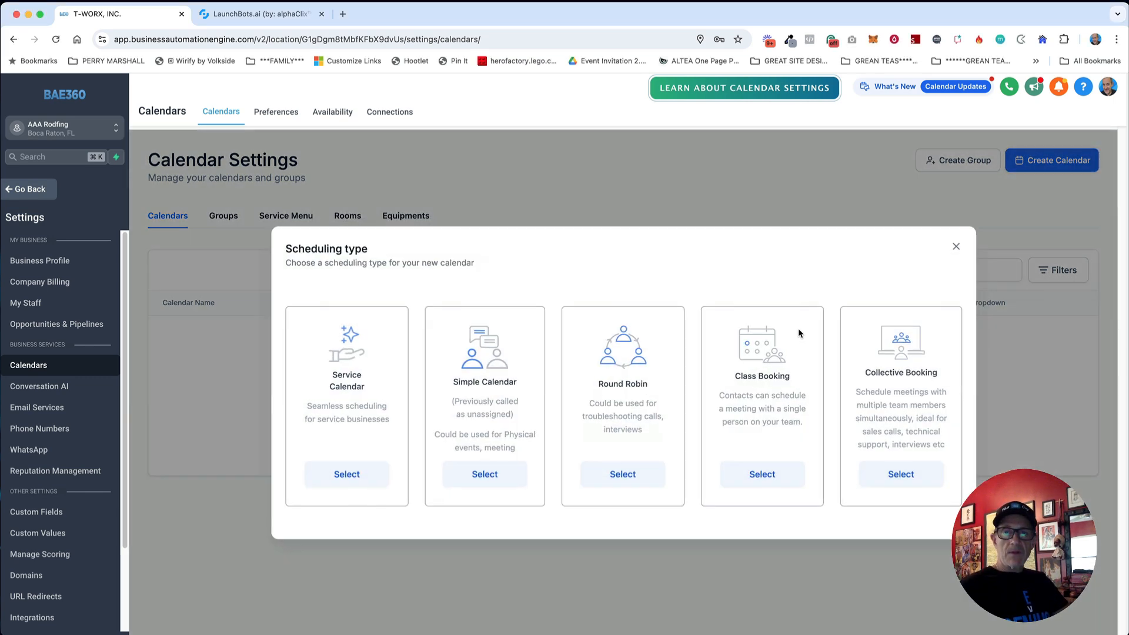
click(485, 474)
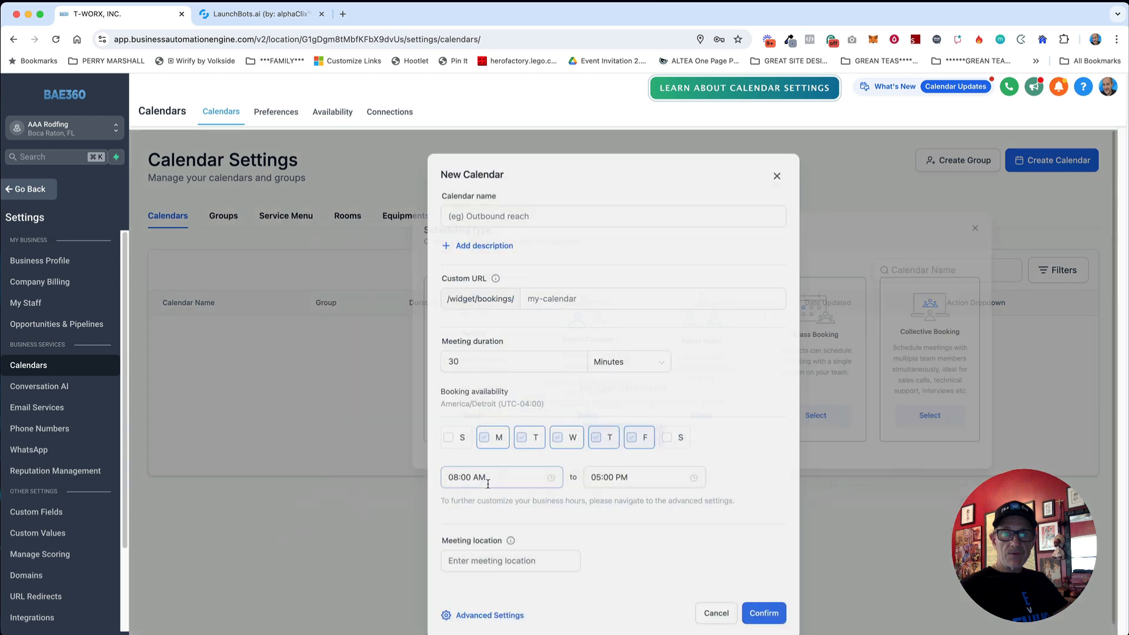
click(497, 195)
text(AAAroofdemo123)
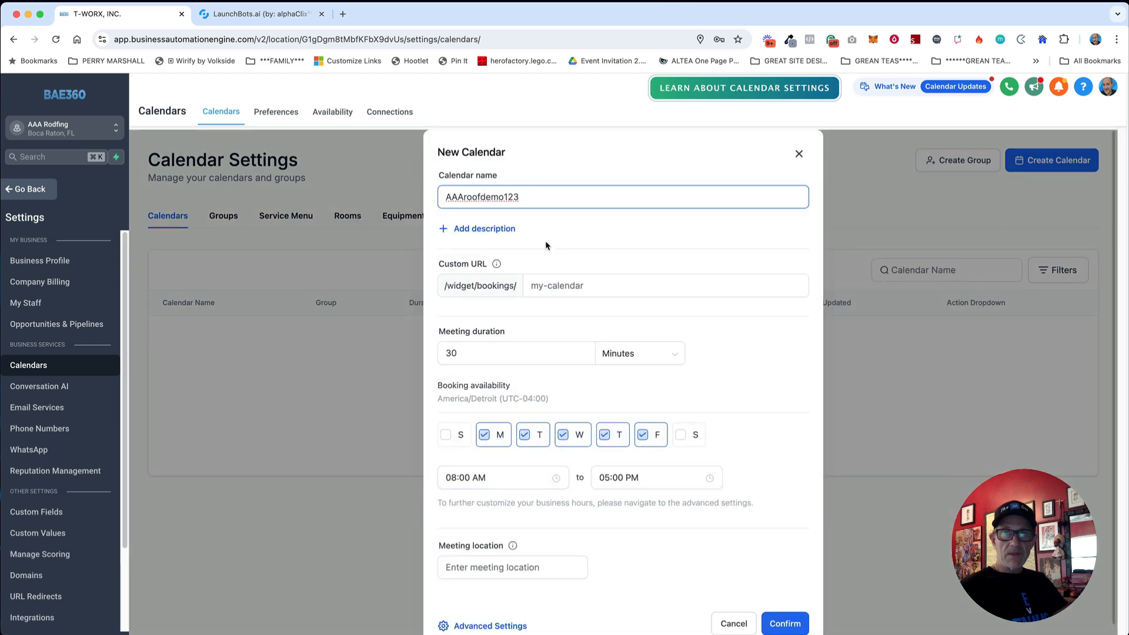
click(588, 287)
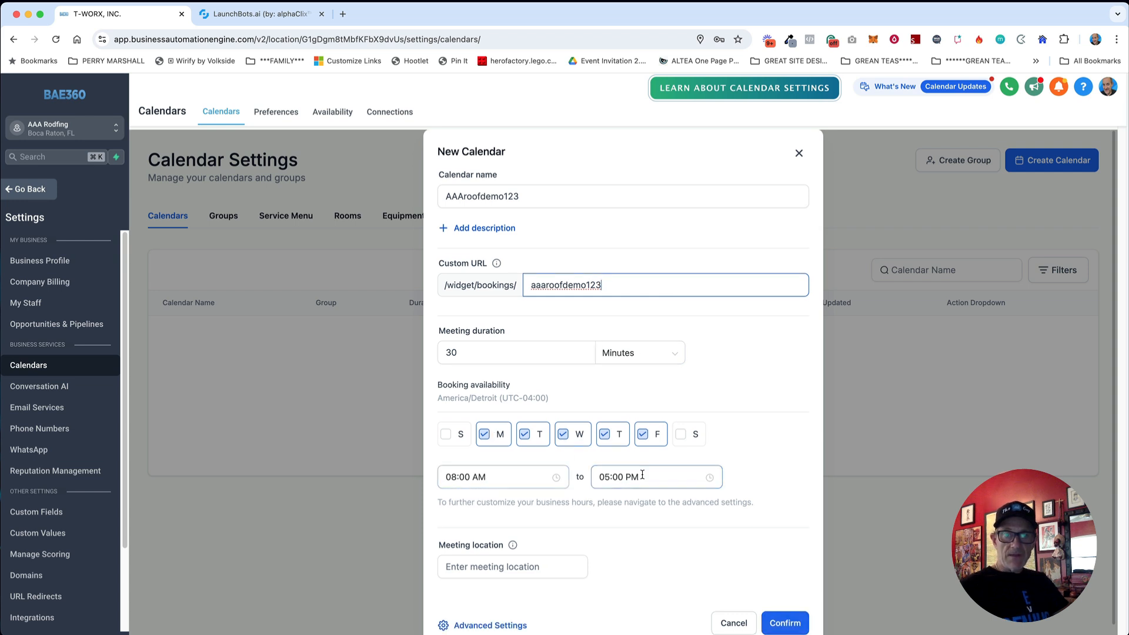
scroll(706, 473, down, 1)
click(801, 615)
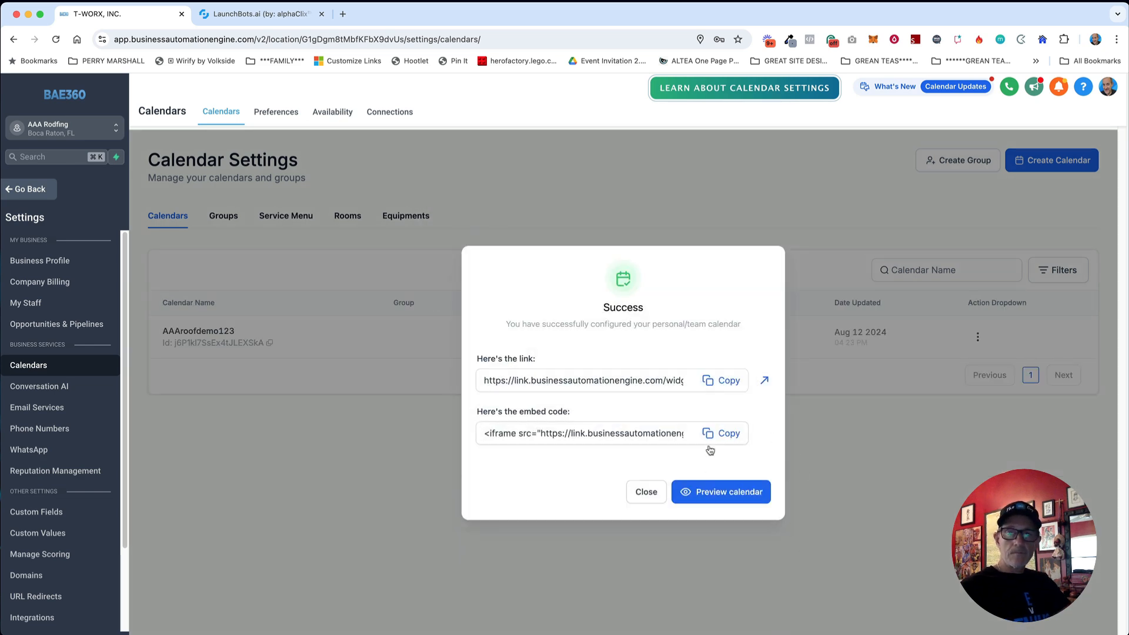
click(651, 494)
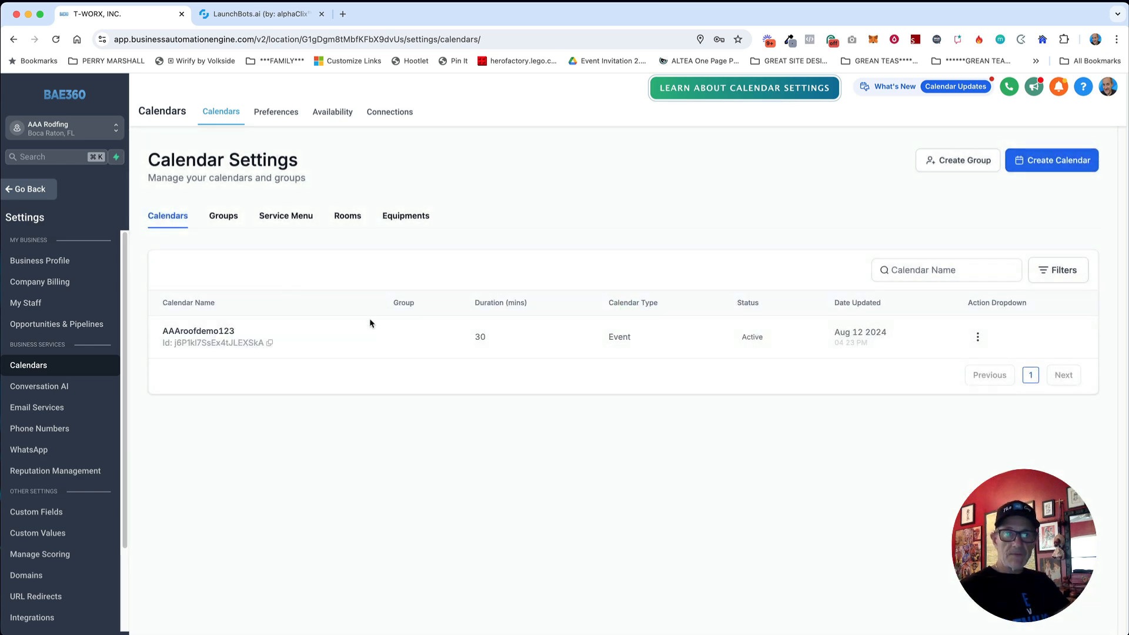
Step: Copy the AAAroofdemo123 calendar ID and go to Custom Fields settings
click(270, 343)
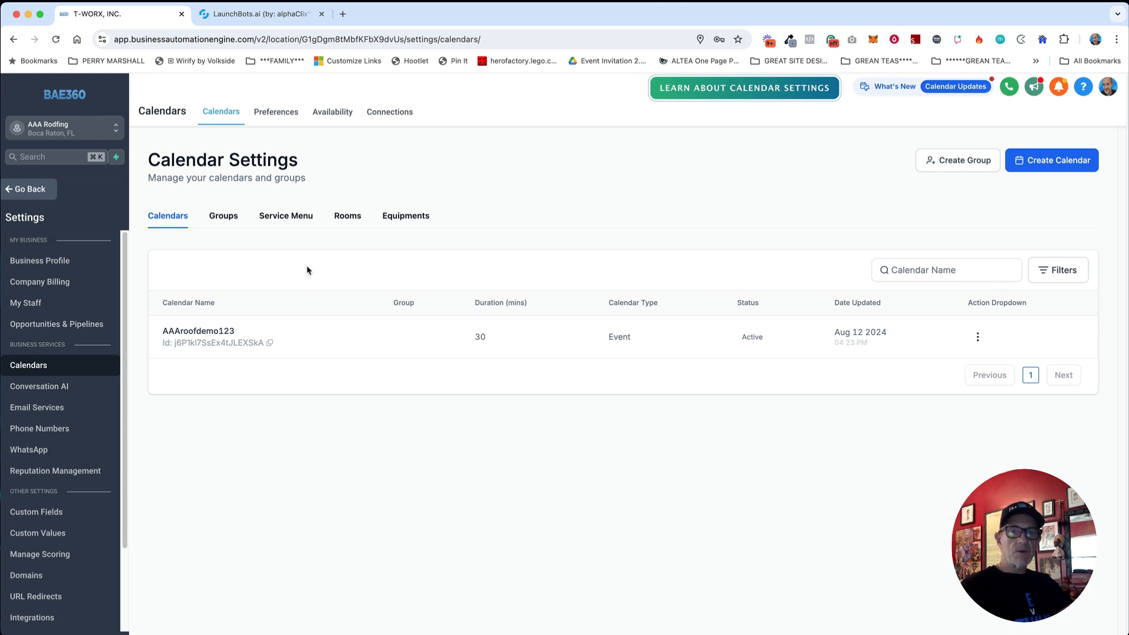
click(34, 513)
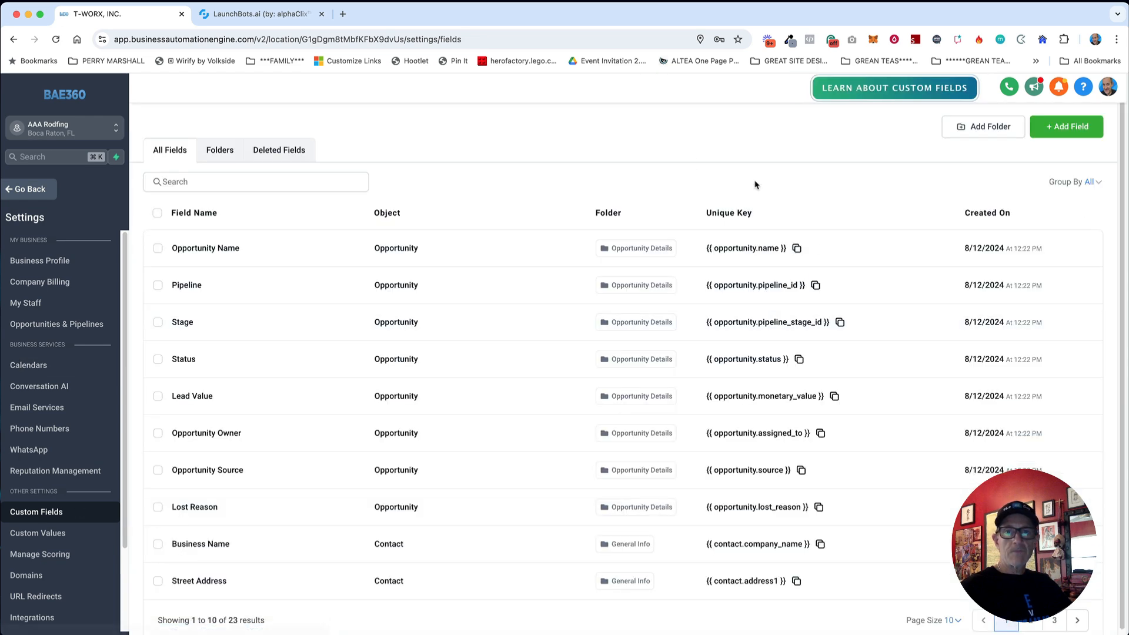
Step: Add a custom-field folder named 'AI Bot', then open it from the Folders list
click(970, 128)
click(527, 340)
text(AI BIt)
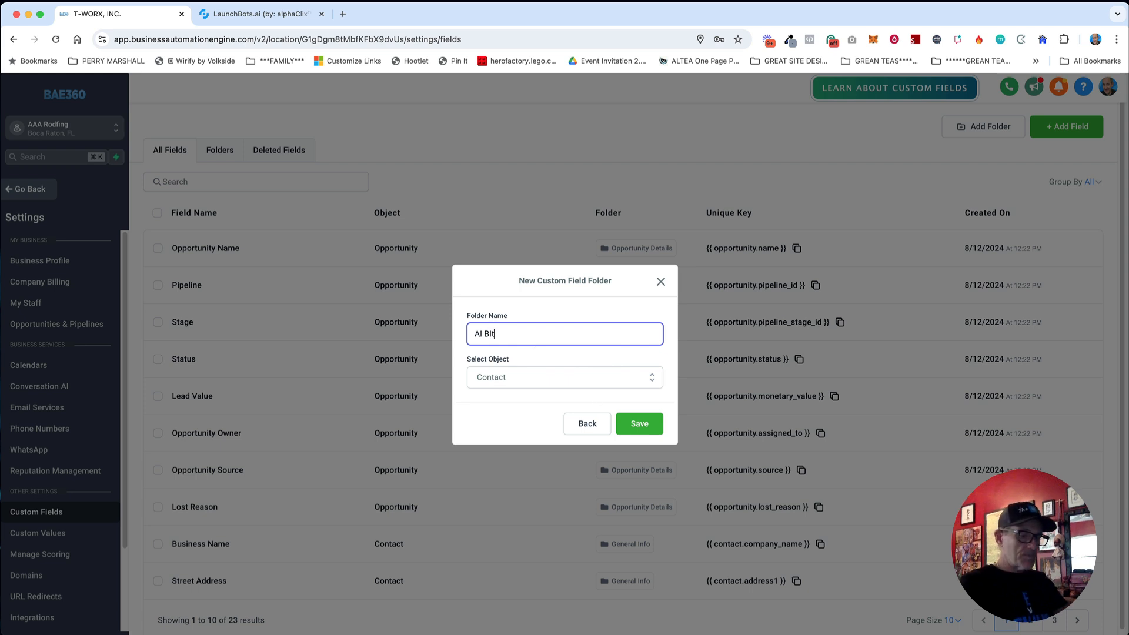
key(BackSpace)
key(BackSpace)
text(o)
click(632, 424)
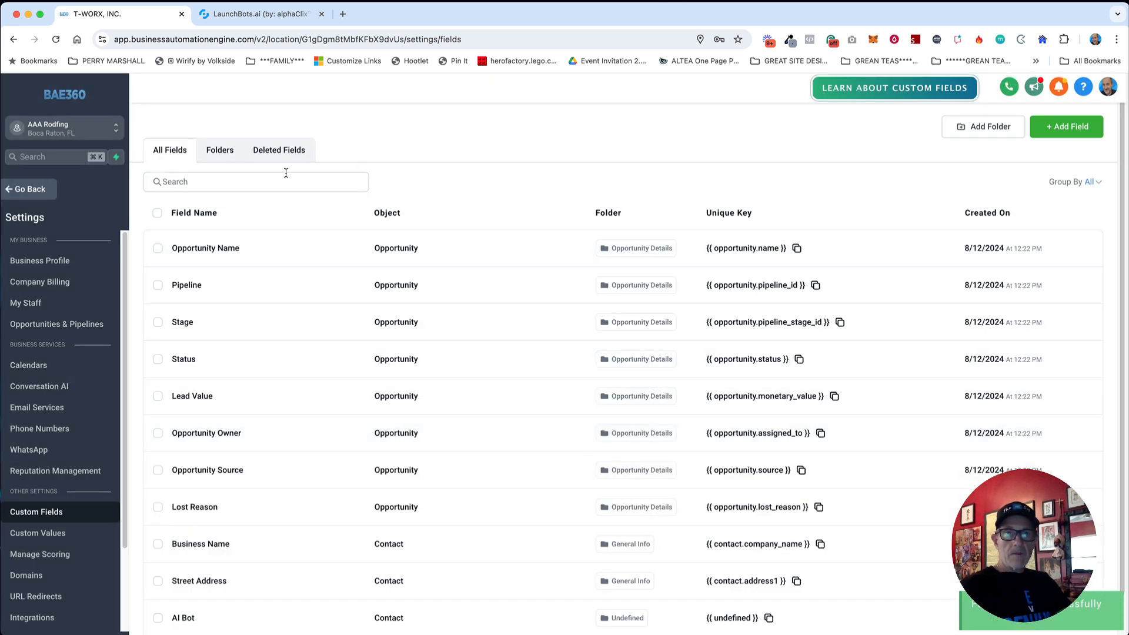
click(218, 154)
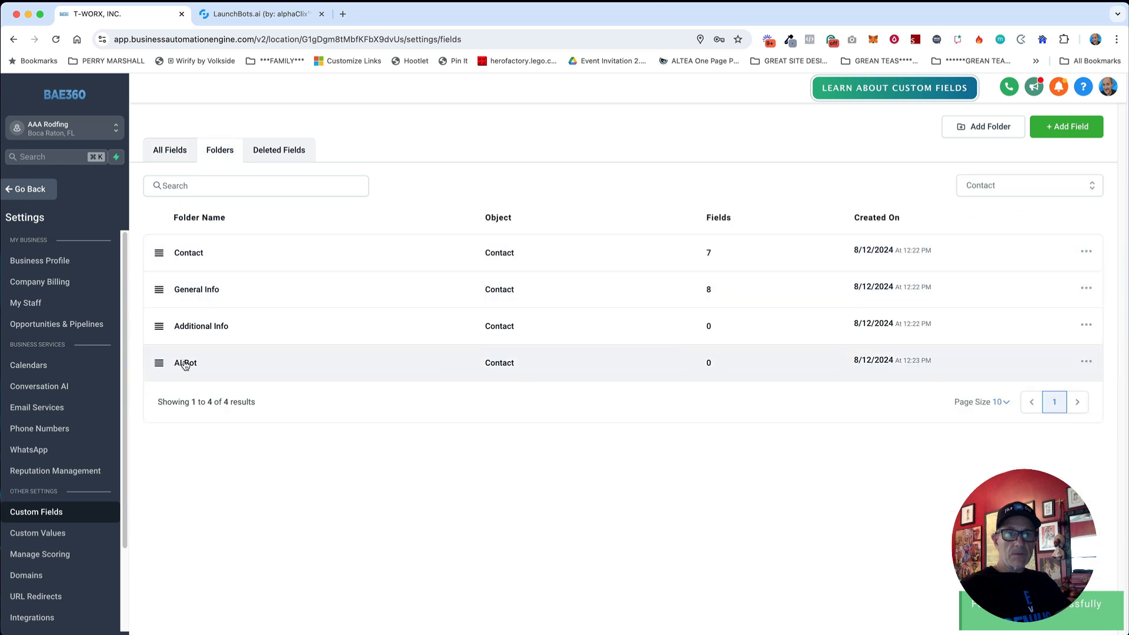
click(184, 363)
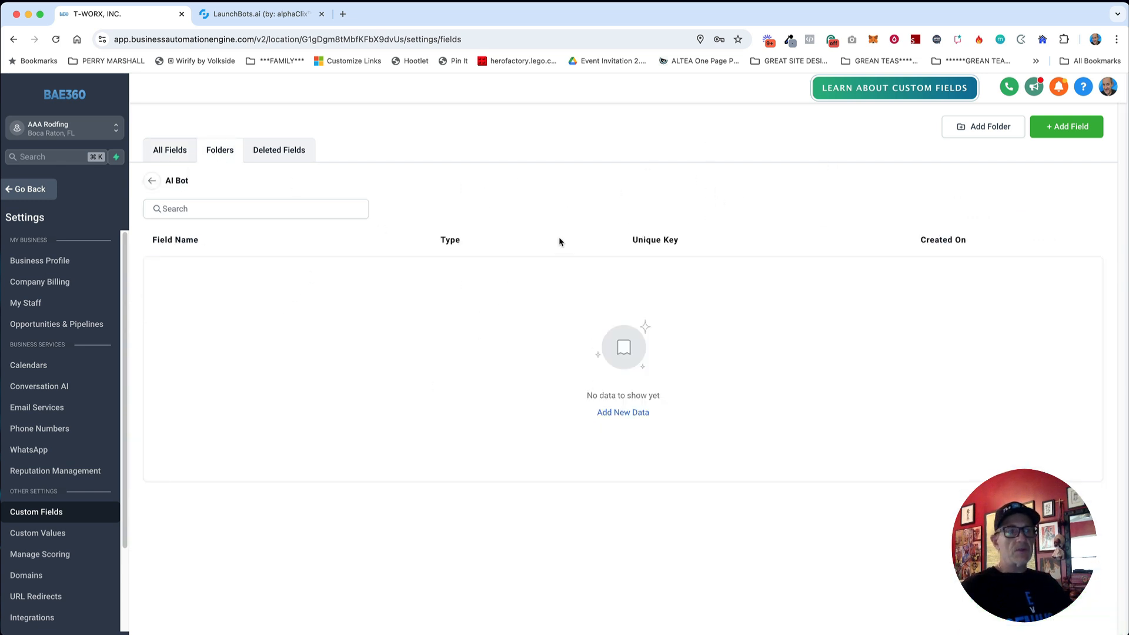
Step: Start a Radio Select custom field named 'New Roof or Repair'
click(1050, 127)
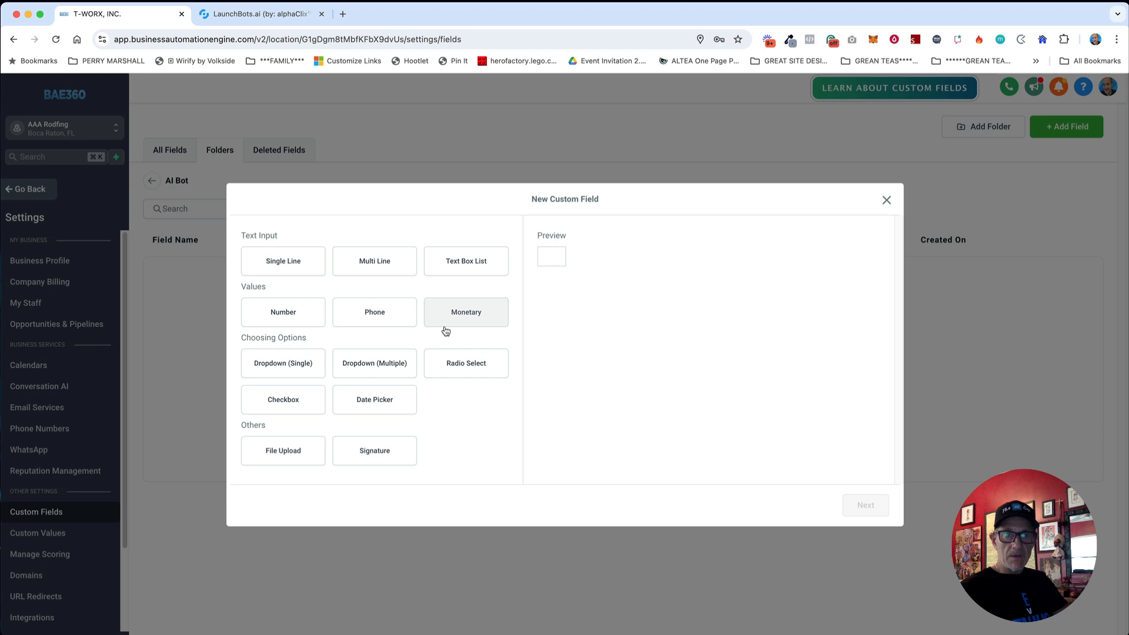
click(474, 364)
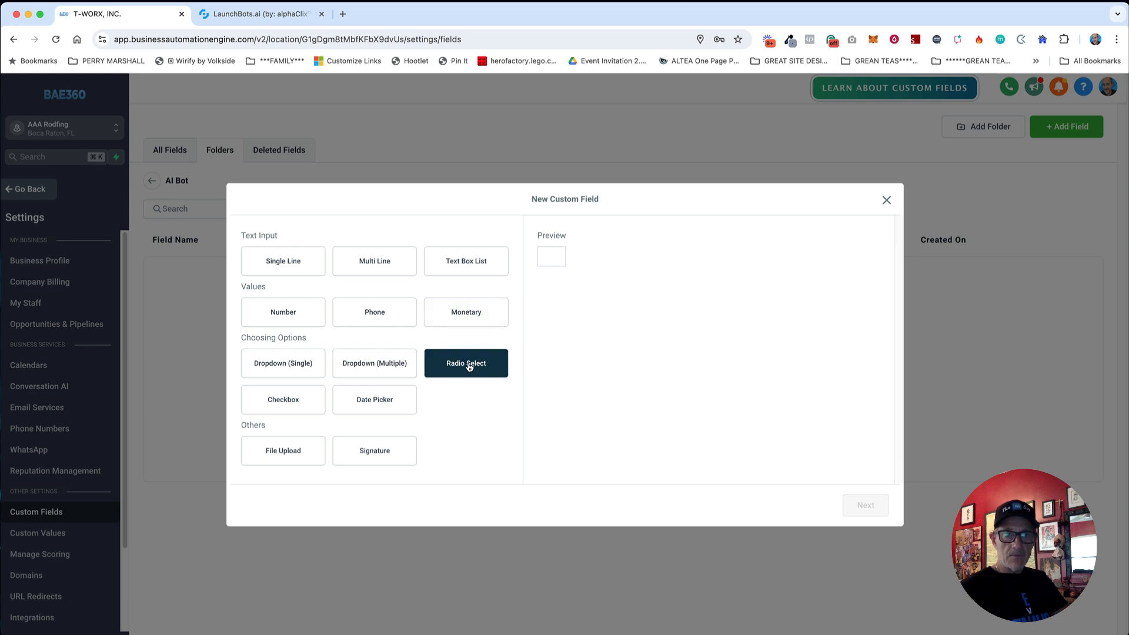
click(865, 504)
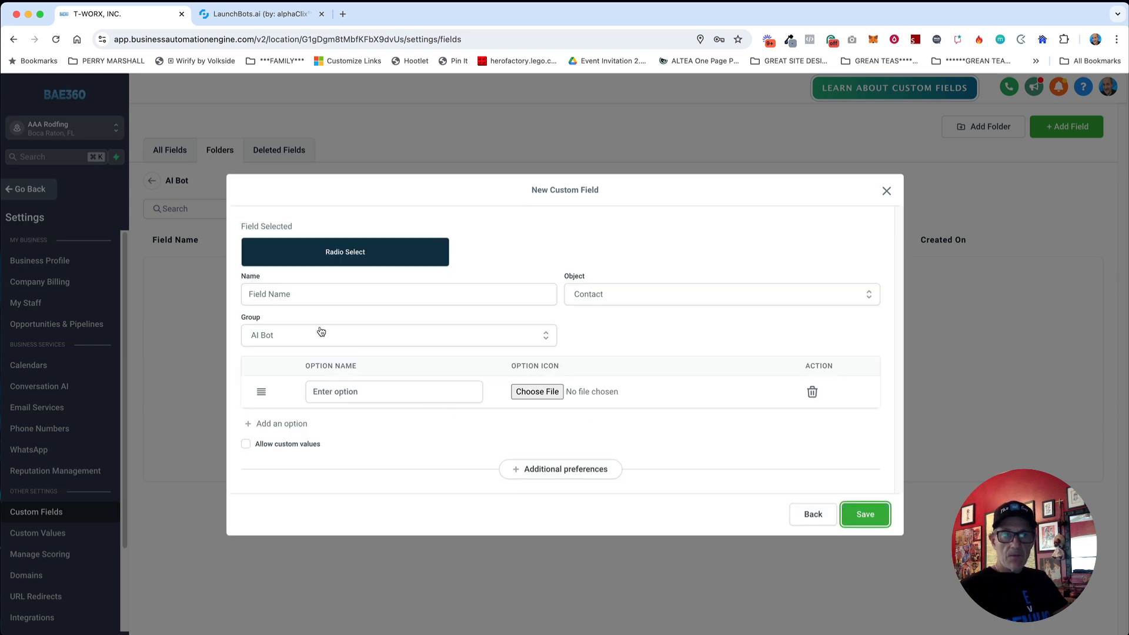
click(311, 296)
text(New Roof or Repair)
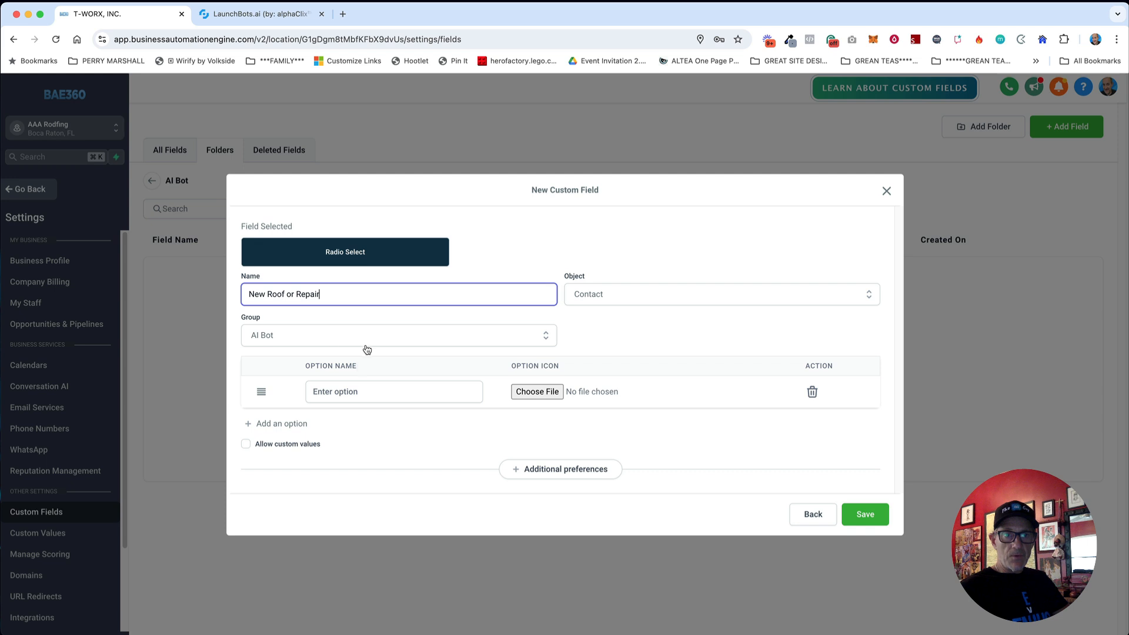
Step: Give it the options New Roof and Repair, fixing typos, and save the field
click(362, 392)
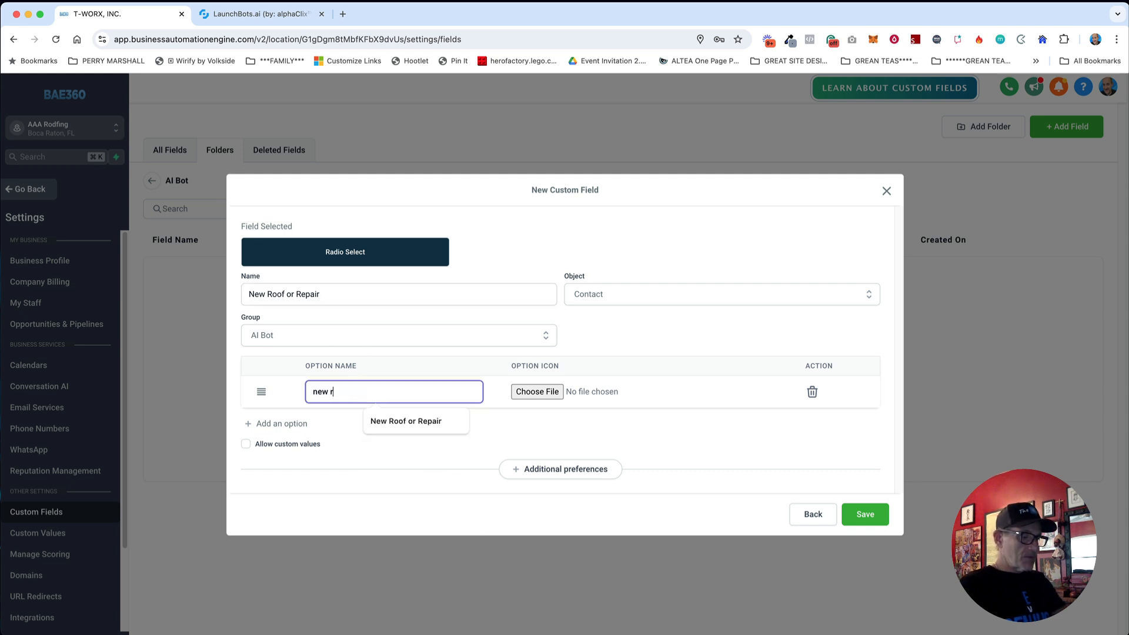
key(BackSpace)
key(BackSpace)
key(BackSpace)
key(BackSpace)
key(BackSpace)
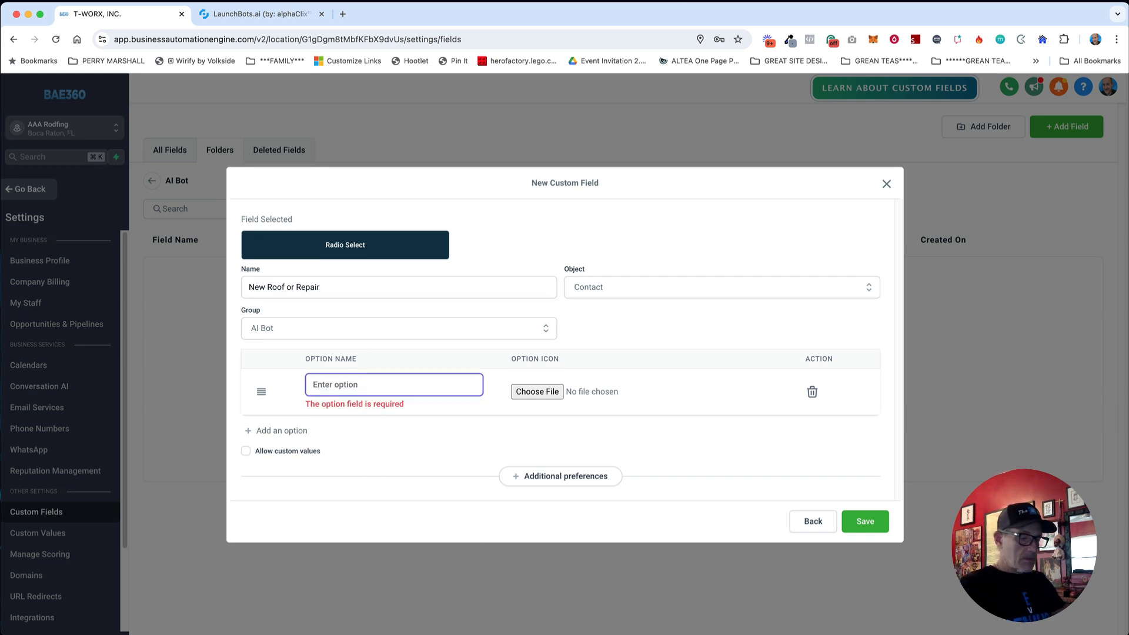
text(New Roof)
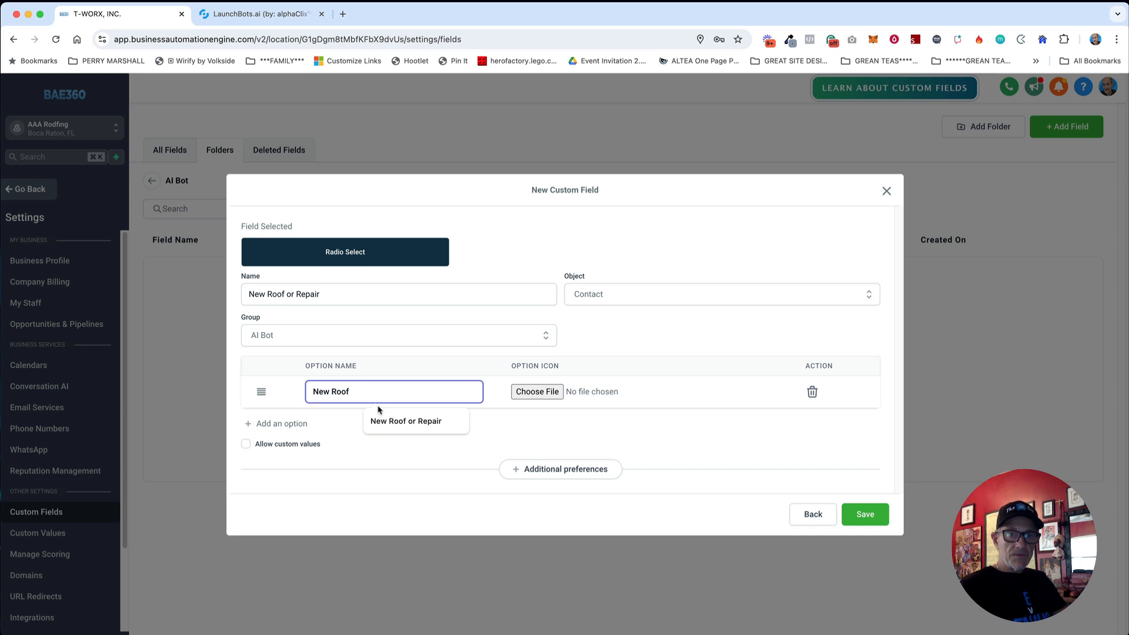
click(298, 423)
click(386, 411)
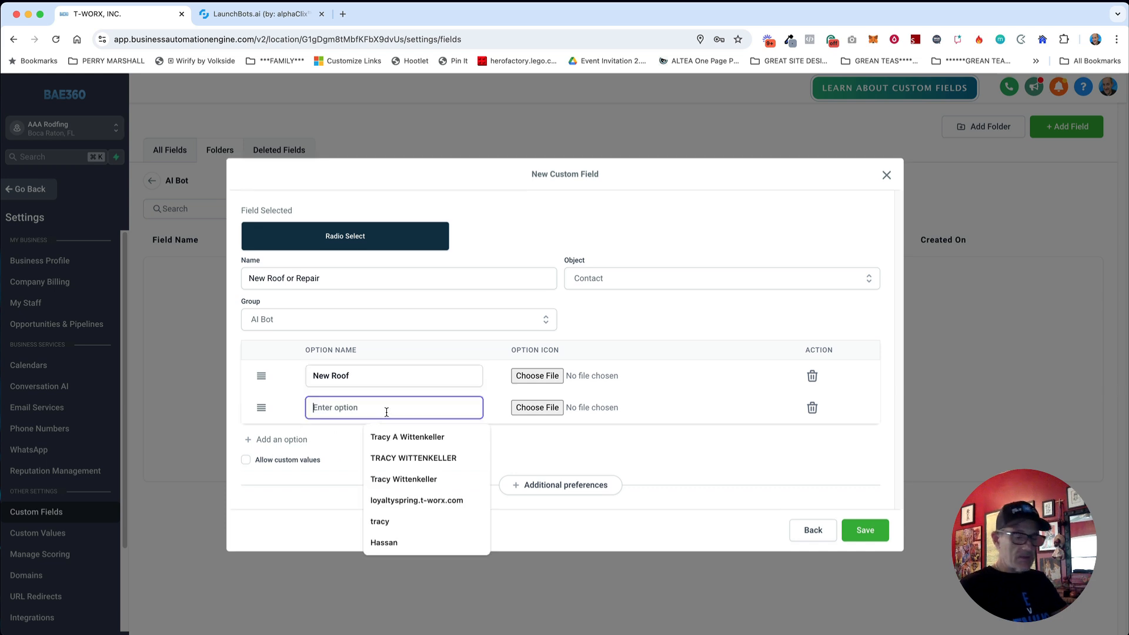
text(Reapier)
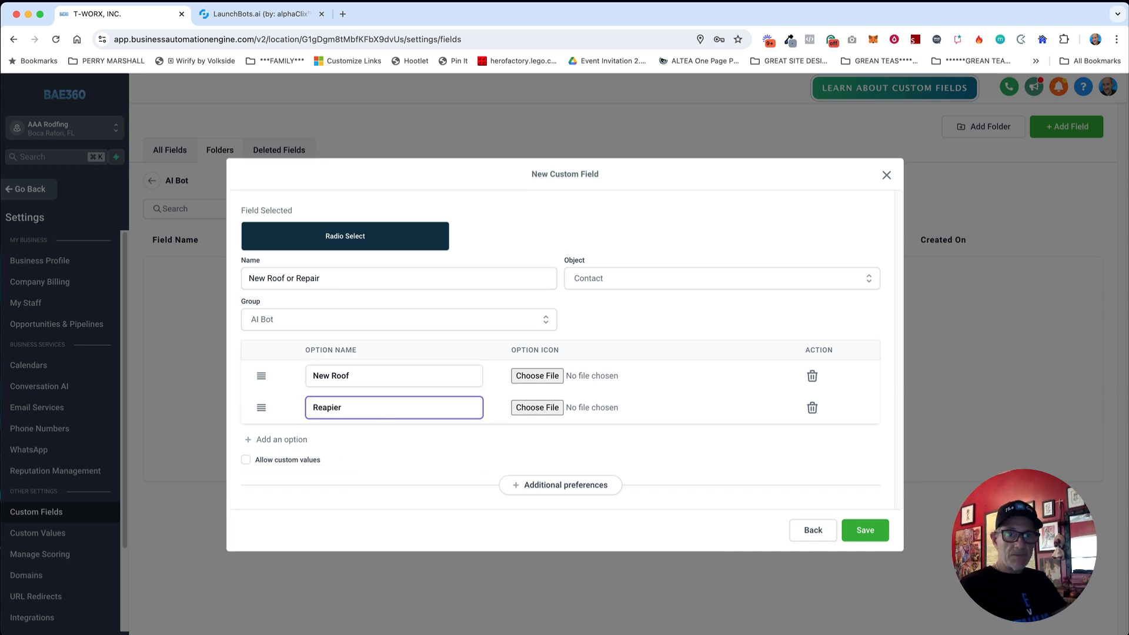
key(BackSpace)
key(BackSpace)
text(pa)
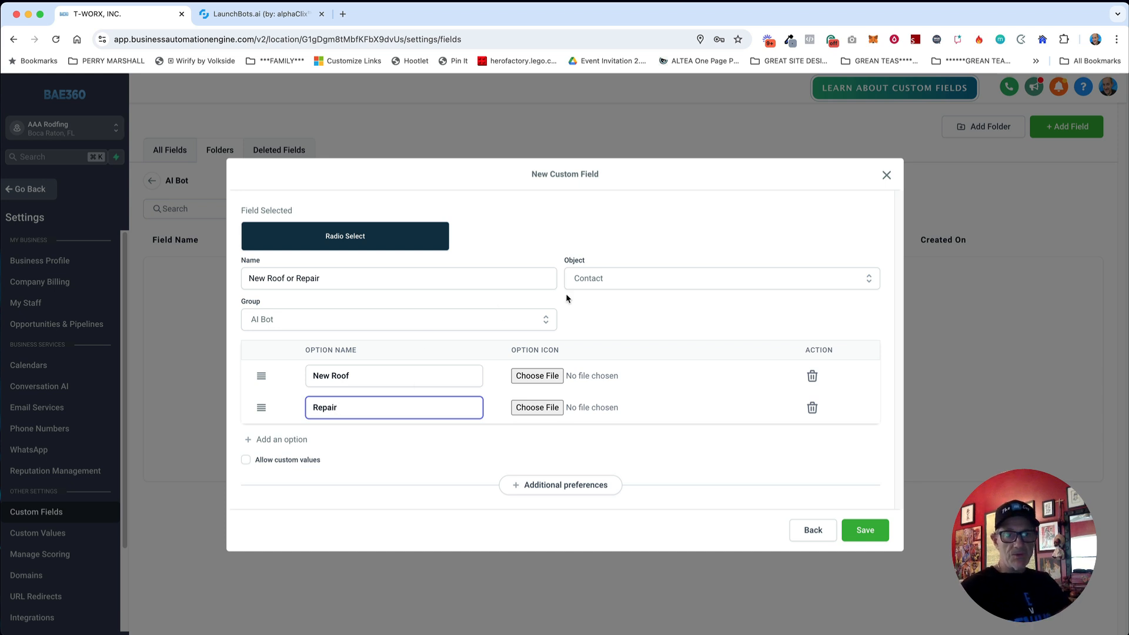
click(572, 316)
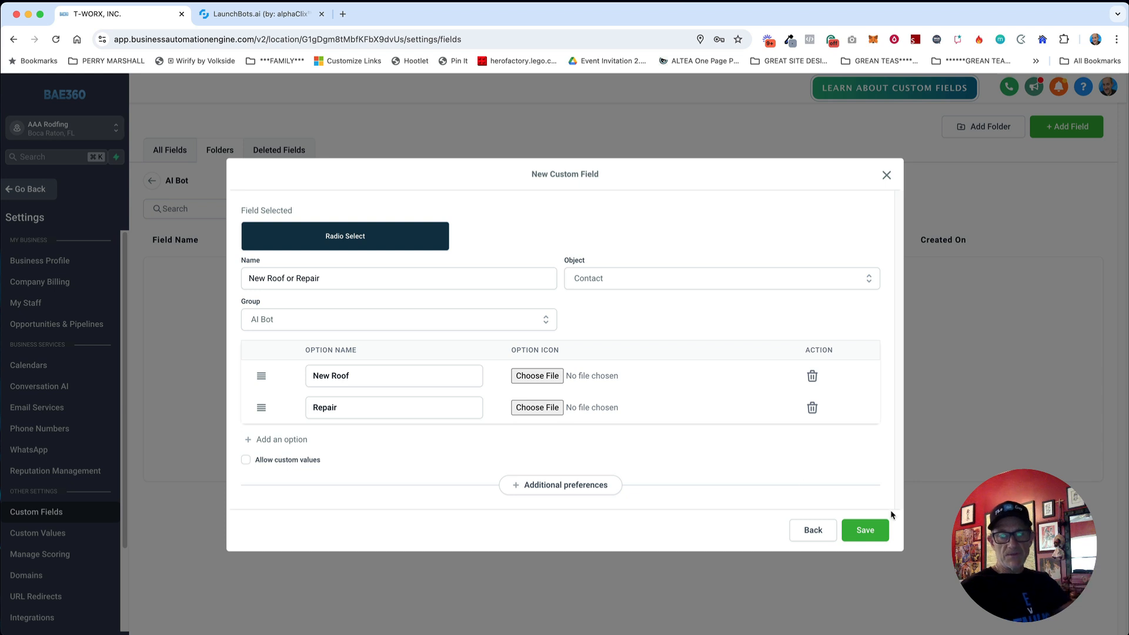
click(868, 531)
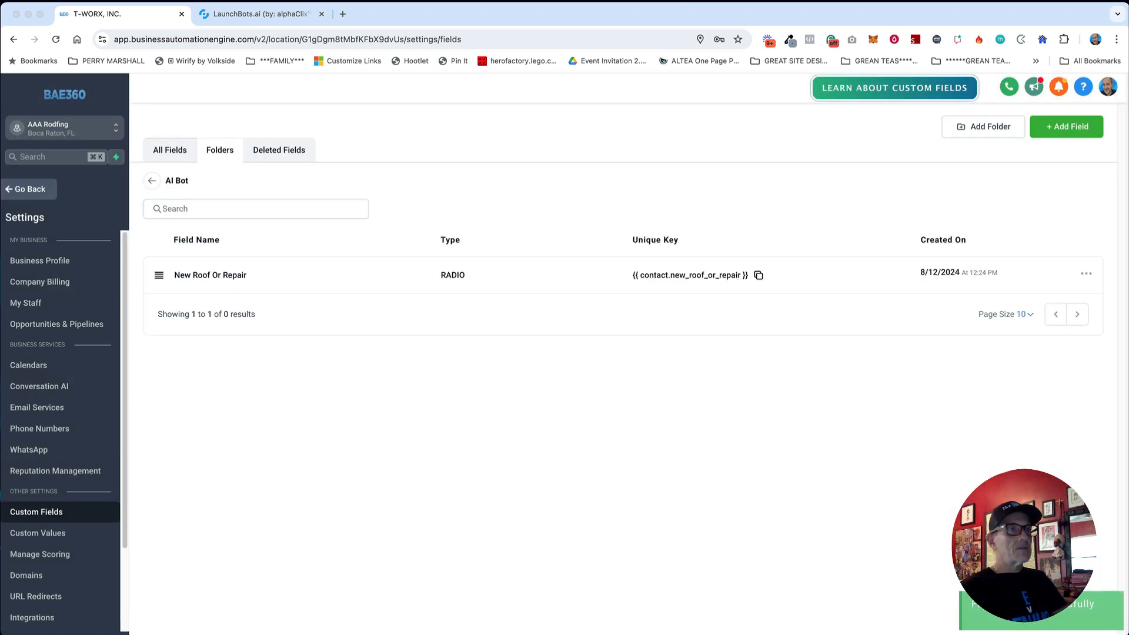
Step: Start another Radio Select custom field named 'Property Type'
click(530, 404)
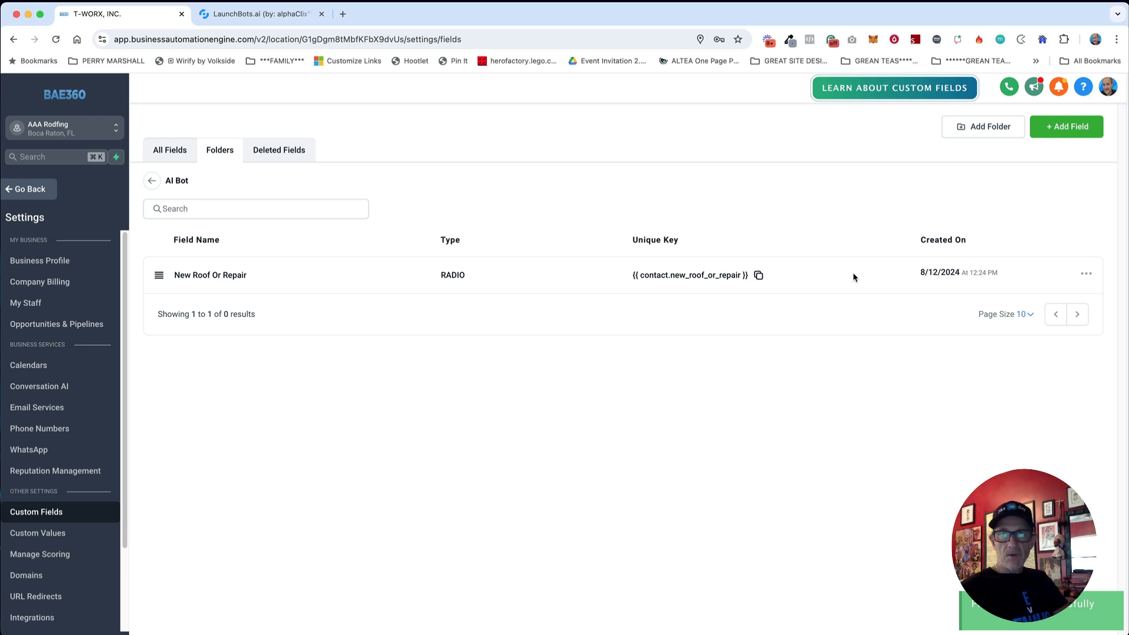
click(1062, 139)
click(506, 368)
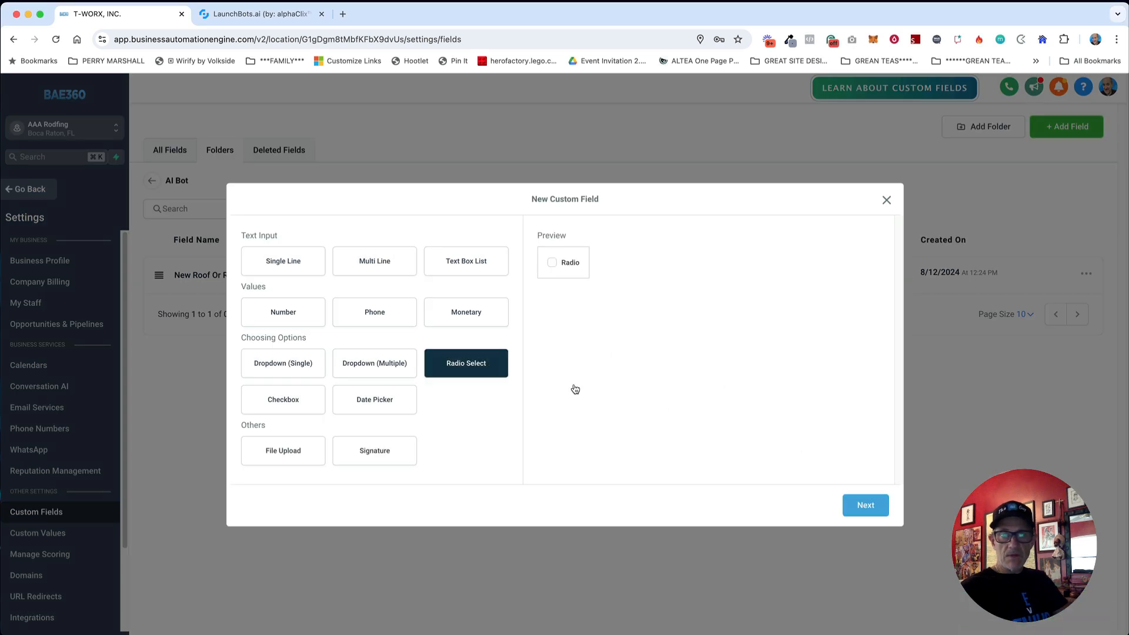
click(865, 505)
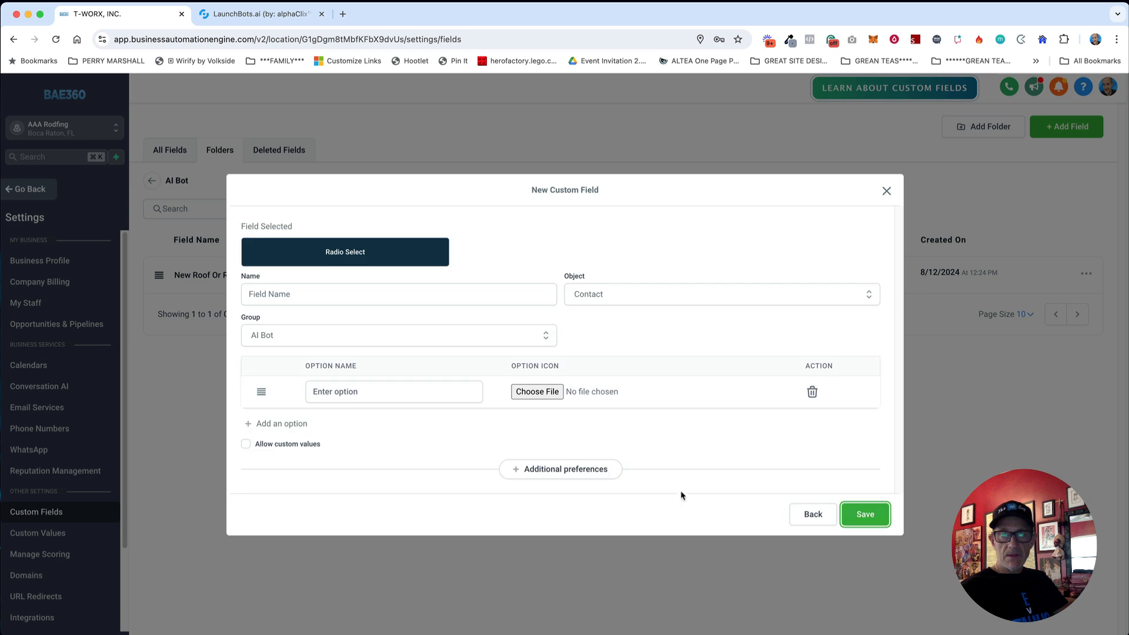
click(319, 299)
text(Property Type)
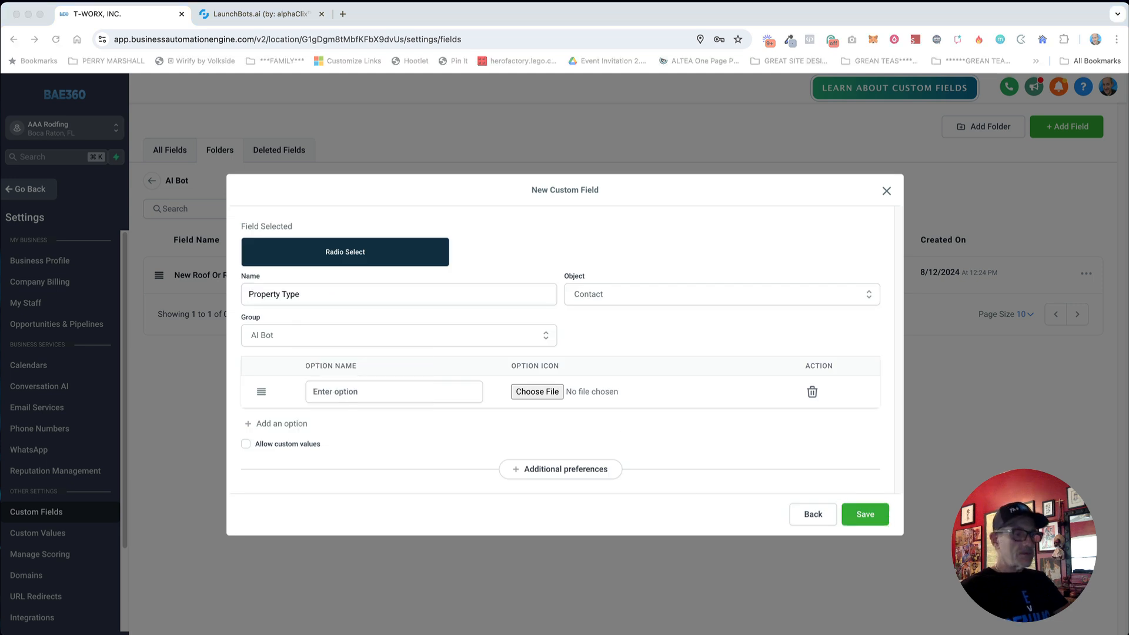
Step: Add the options Residential and Commercial and save the Property Type field
click(346, 391)
text(Residential)
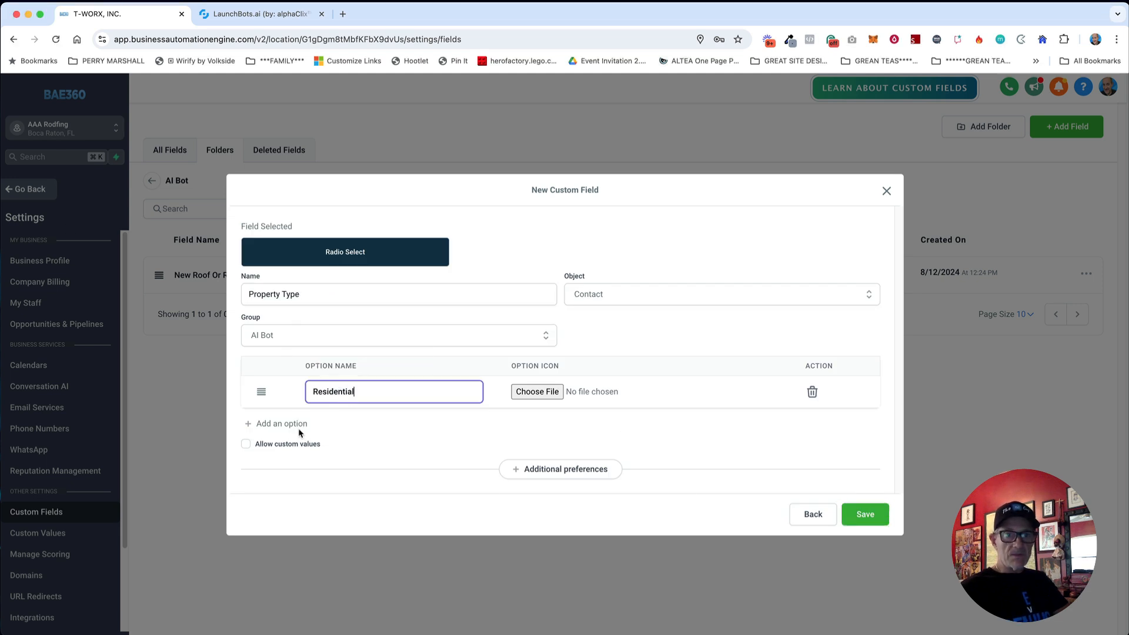
click(297, 425)
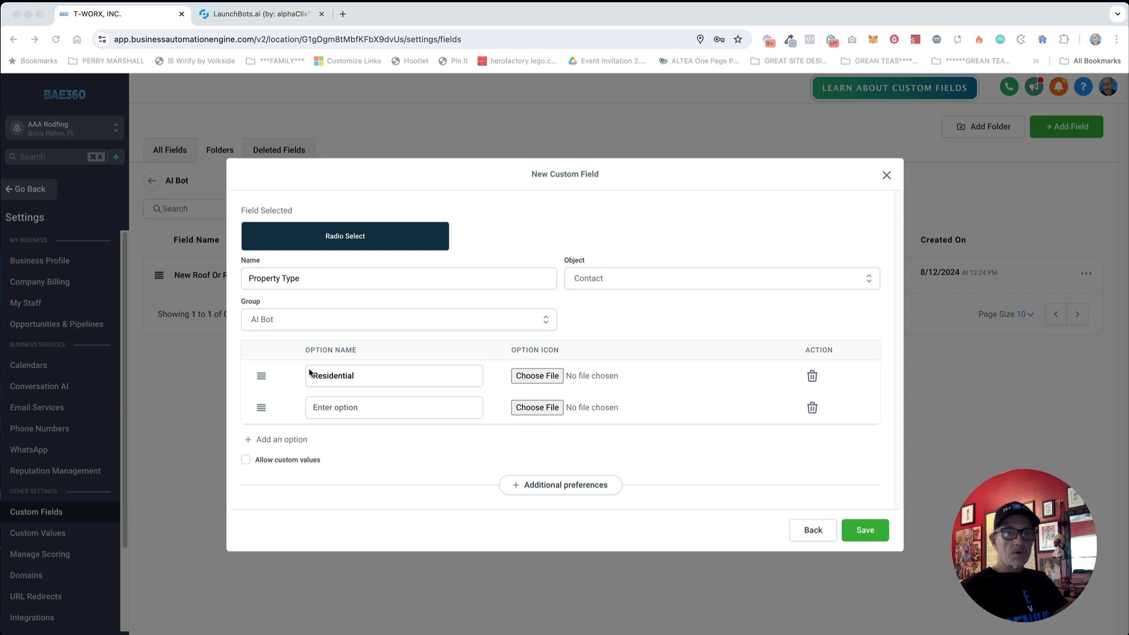
click(388, 407)
text(Commercial)
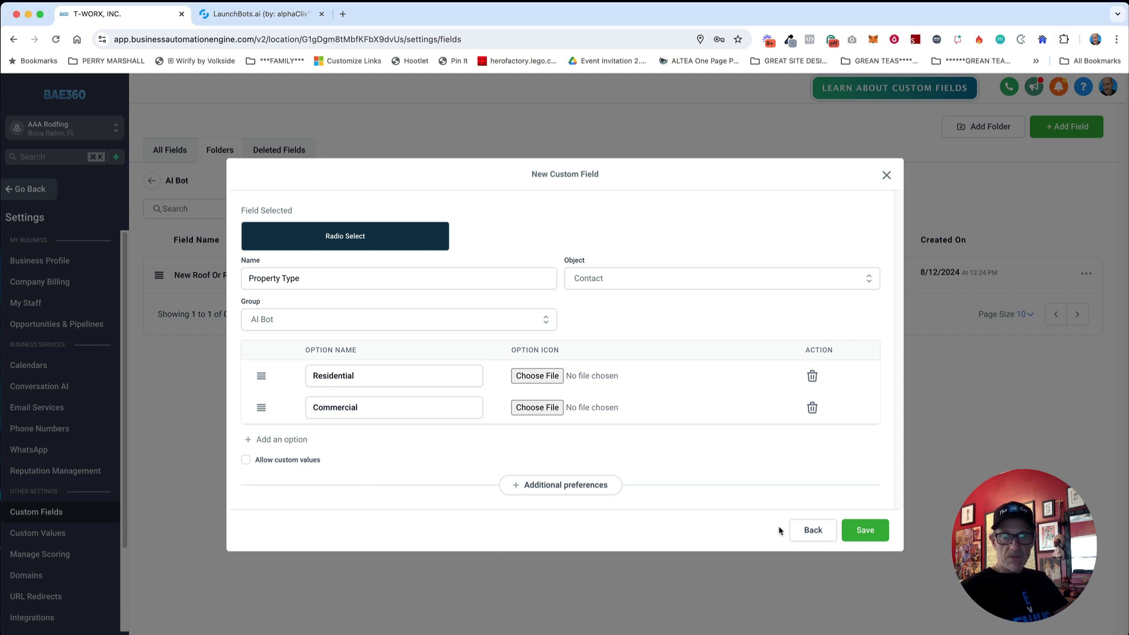
click(863, 531)
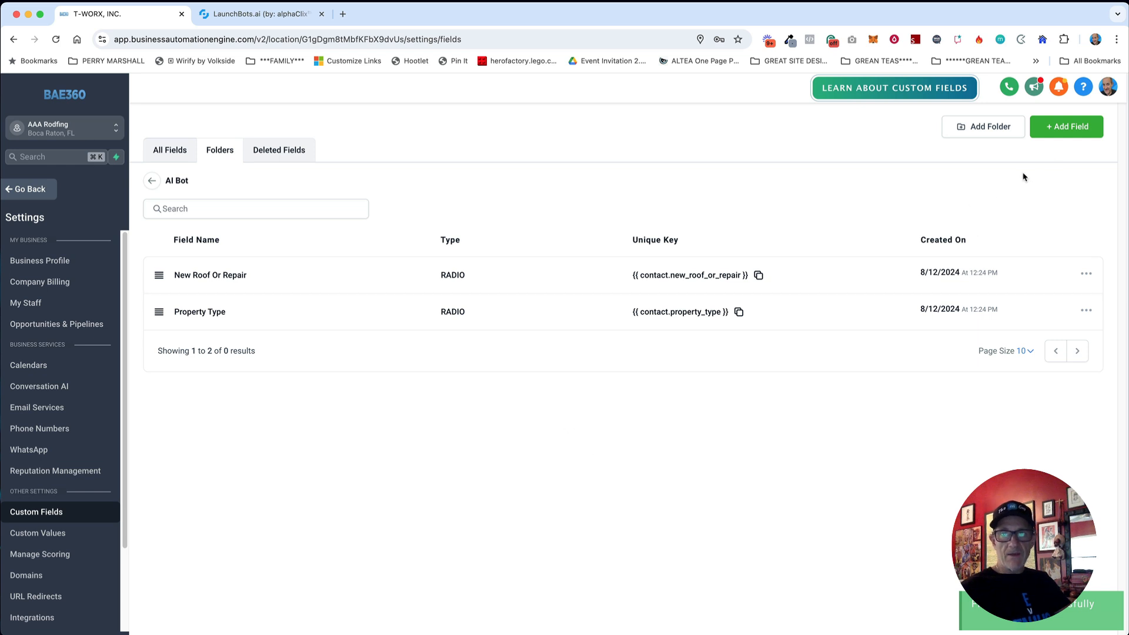
Step: Create a Single Line text field named 'Roof Condition' (key contact.roof_condition) in the AI Bot folder
click(1058, 129)
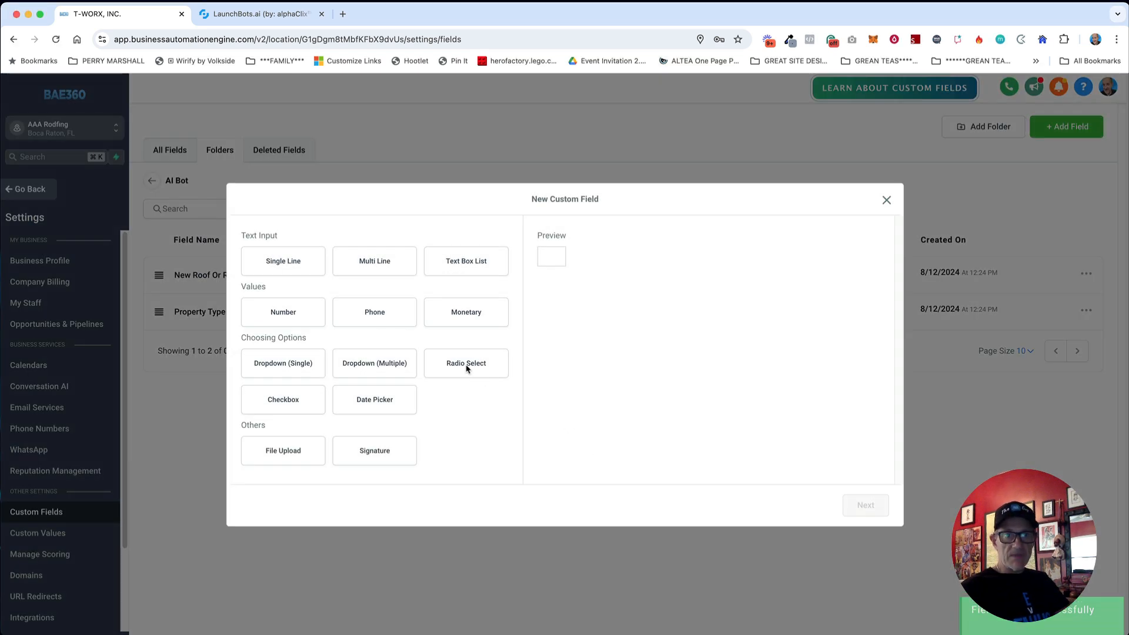
click(288, 261)
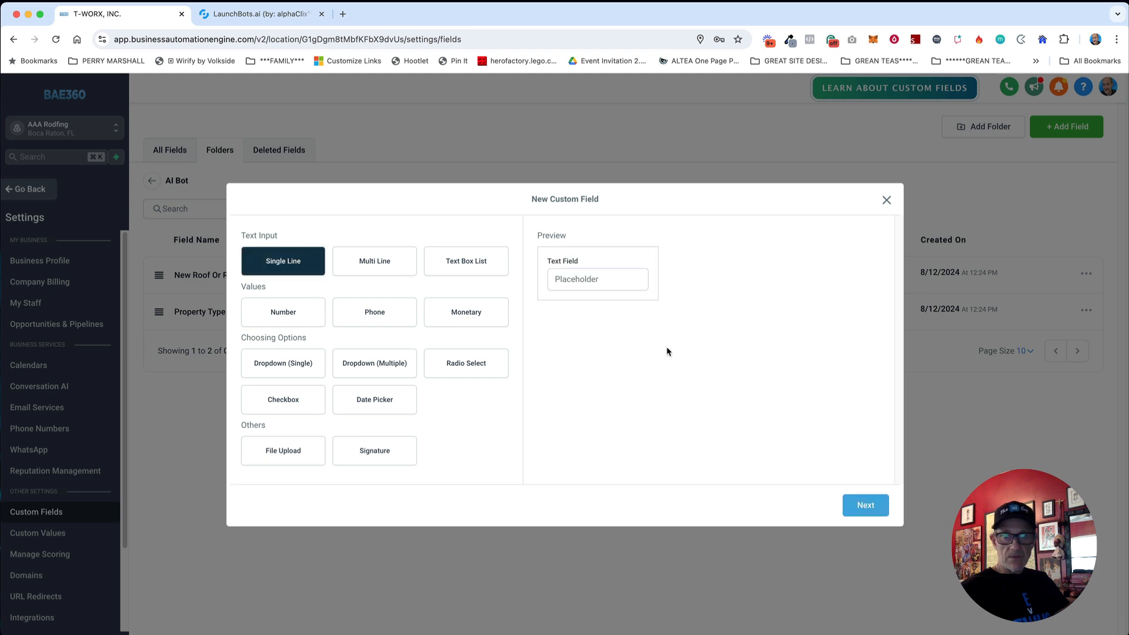
click(866, 505)
click(307, 325)
text(Roof Conditio)
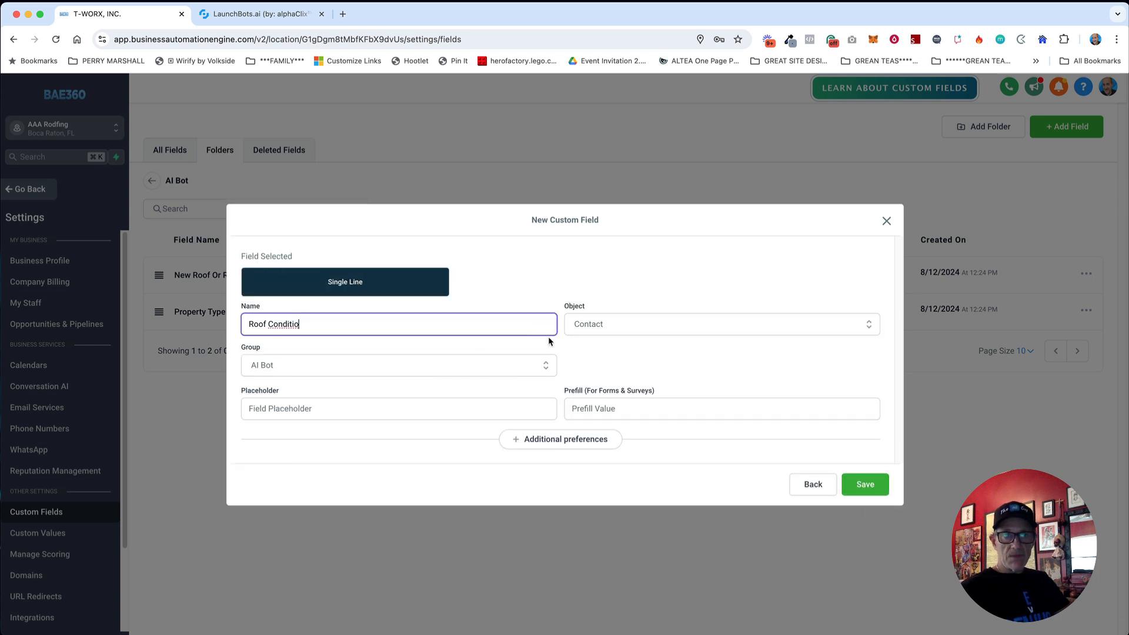
text(n)
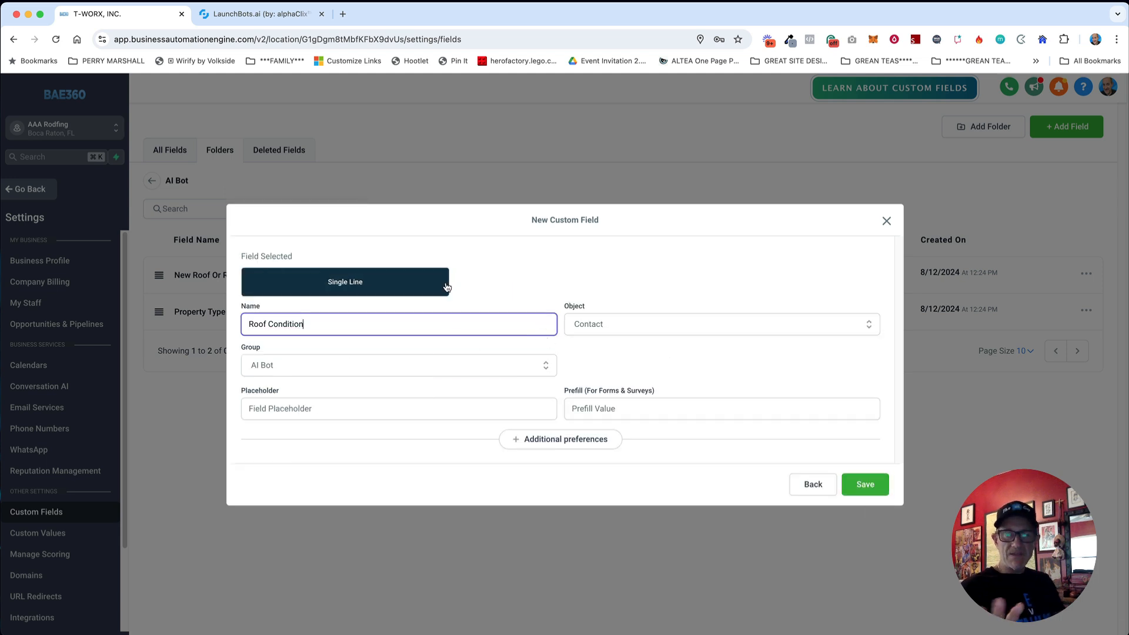
click(555, 266)
double_click(555, 267)
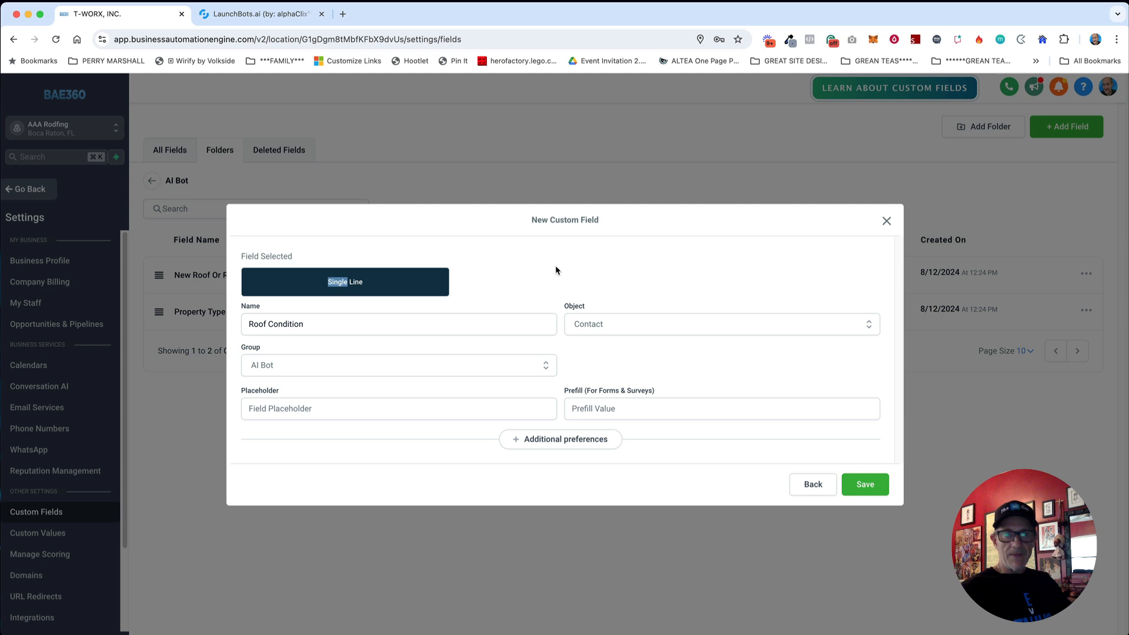
click(868, 483)
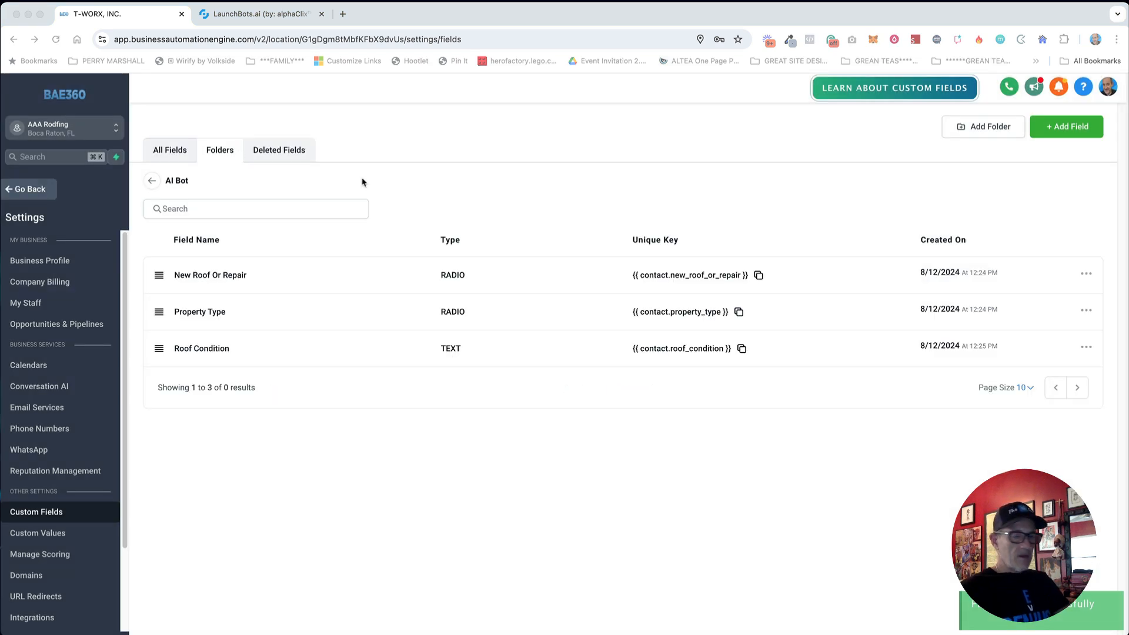
Step: Start a new Radio Select custom field named 'Roof Type'
click(1053, 130)
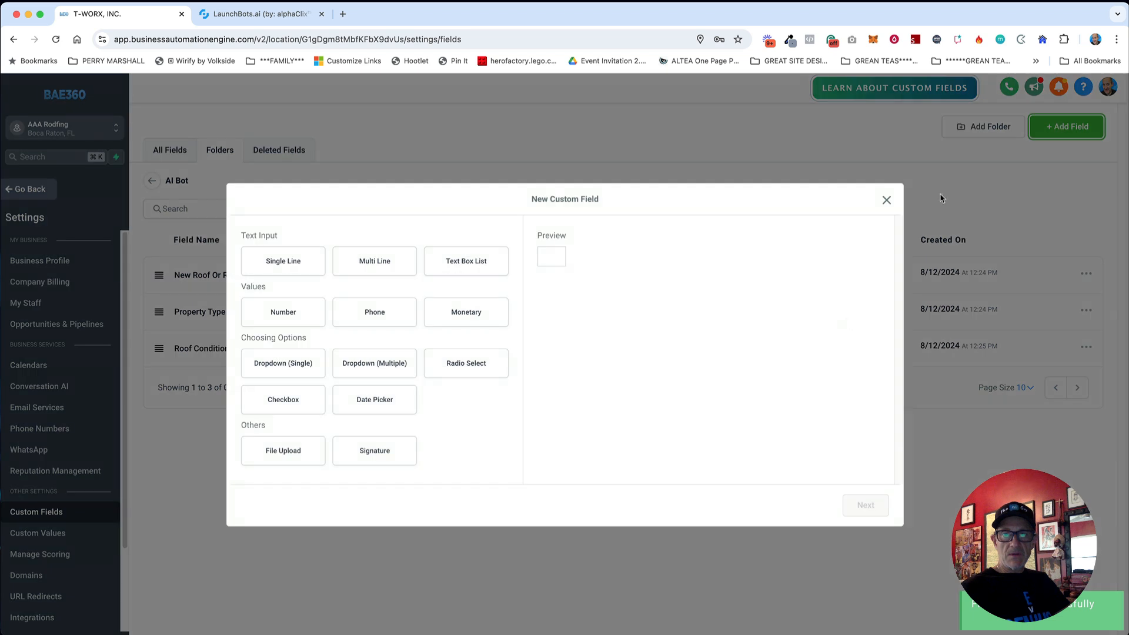
click(470, 363)
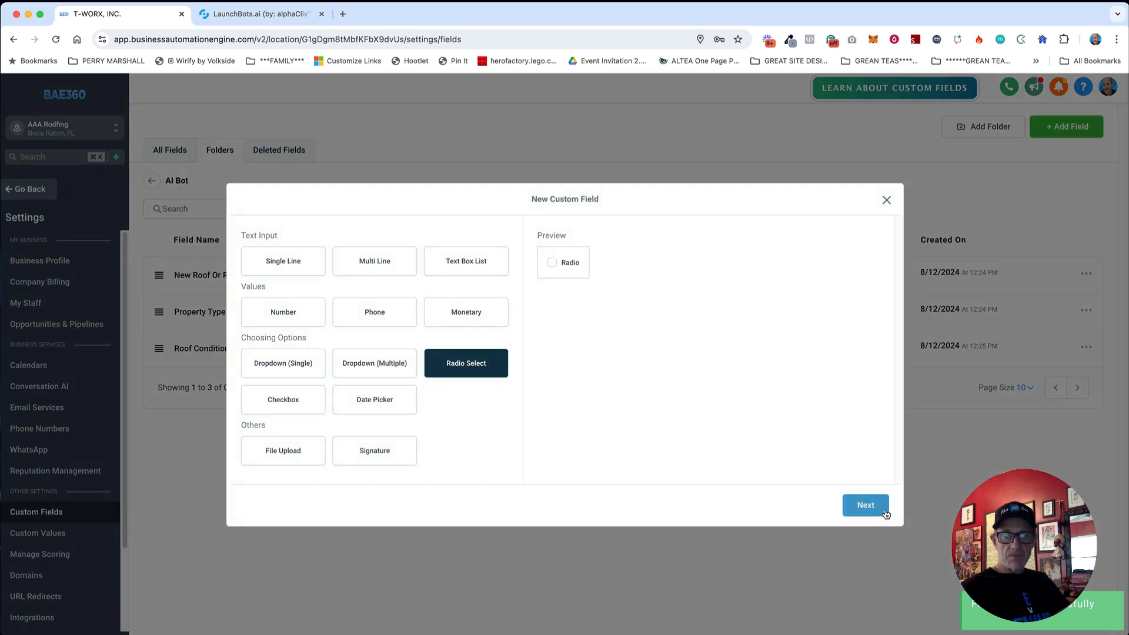
click(864, 505)
click(303, 294)
text(Roof Type)
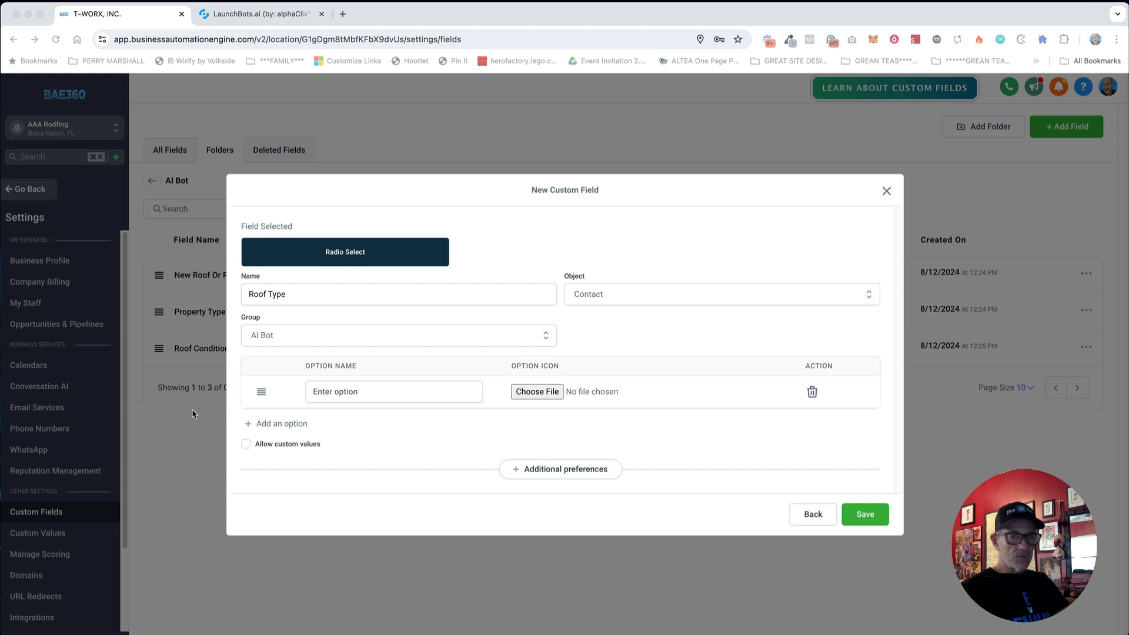
Step: Give Roof Type the options Asphalt, Metal, Tile and Cedar, then save the field
click(372, 392)
text(Asphalt)
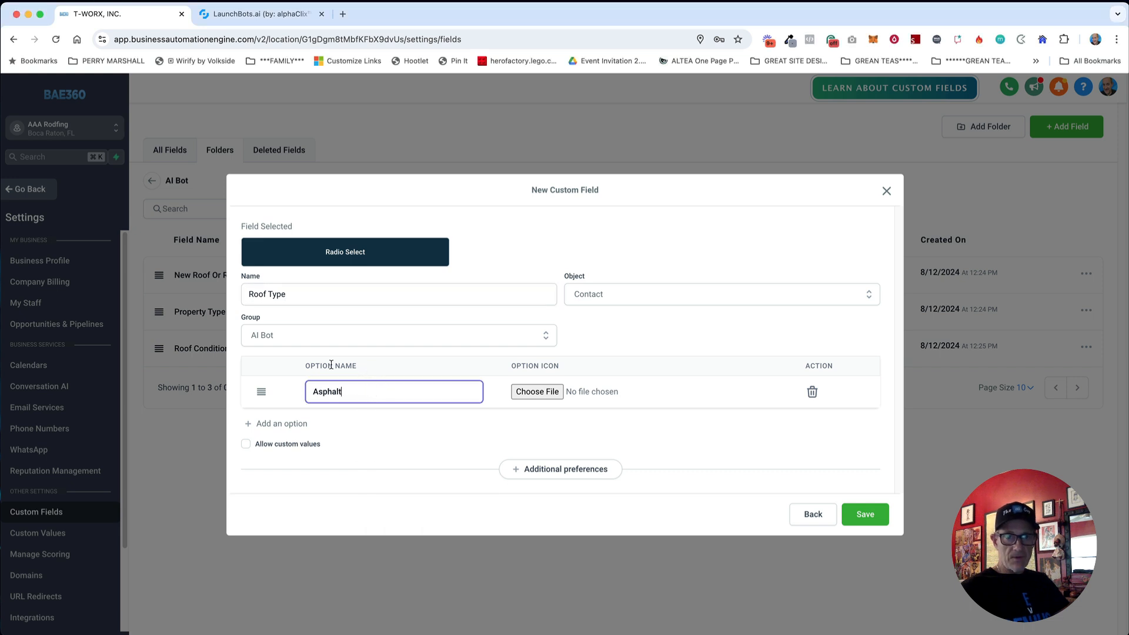
click(290, 425)
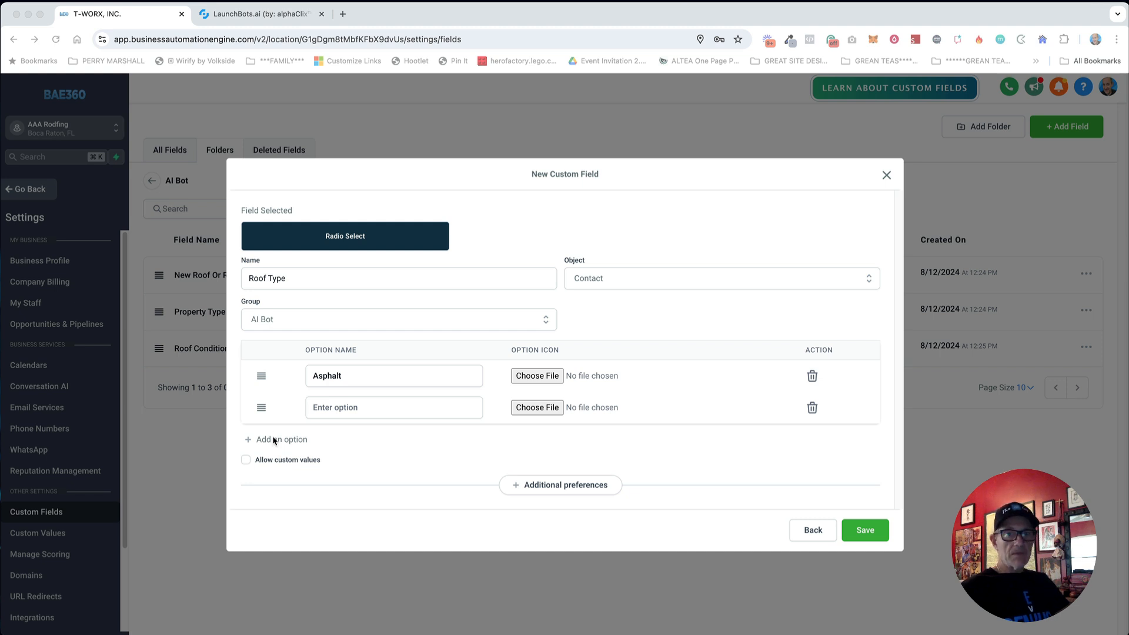
click(353, 406)
text(Metal)
click(297, 439)
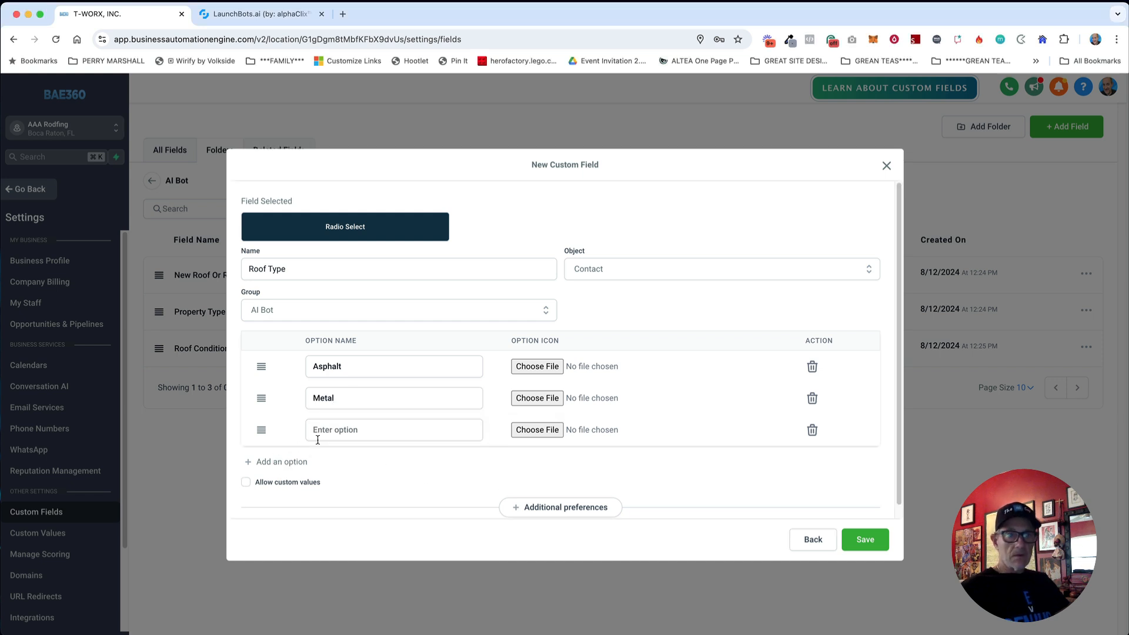
click(317, 437)
text(Tile)
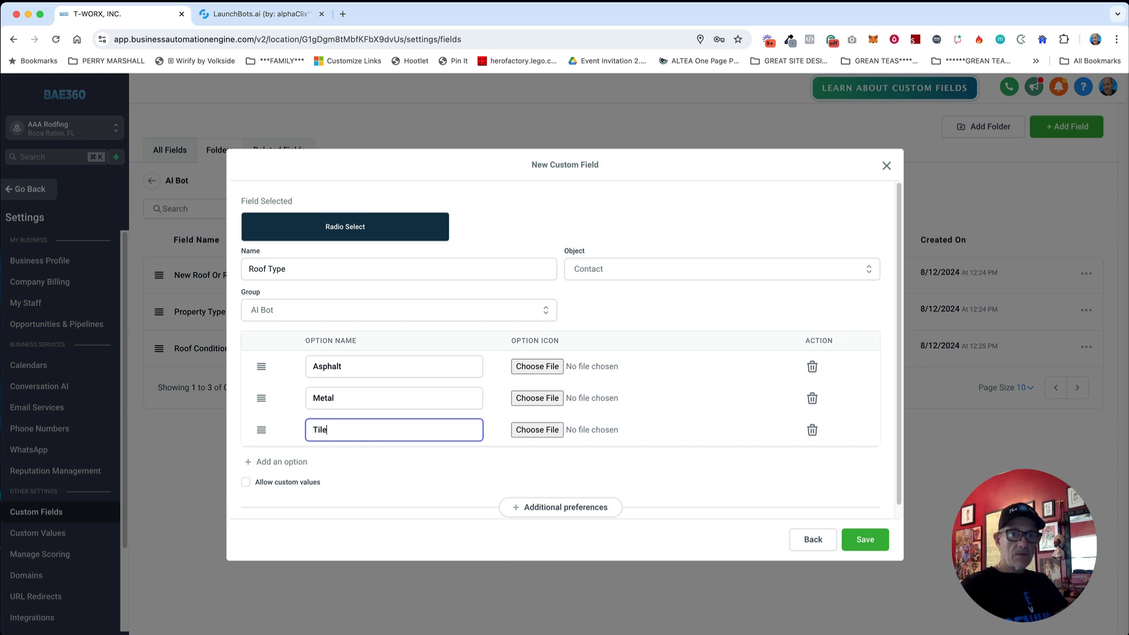
click(296, 462)
click(341, 460)
text(Ce)
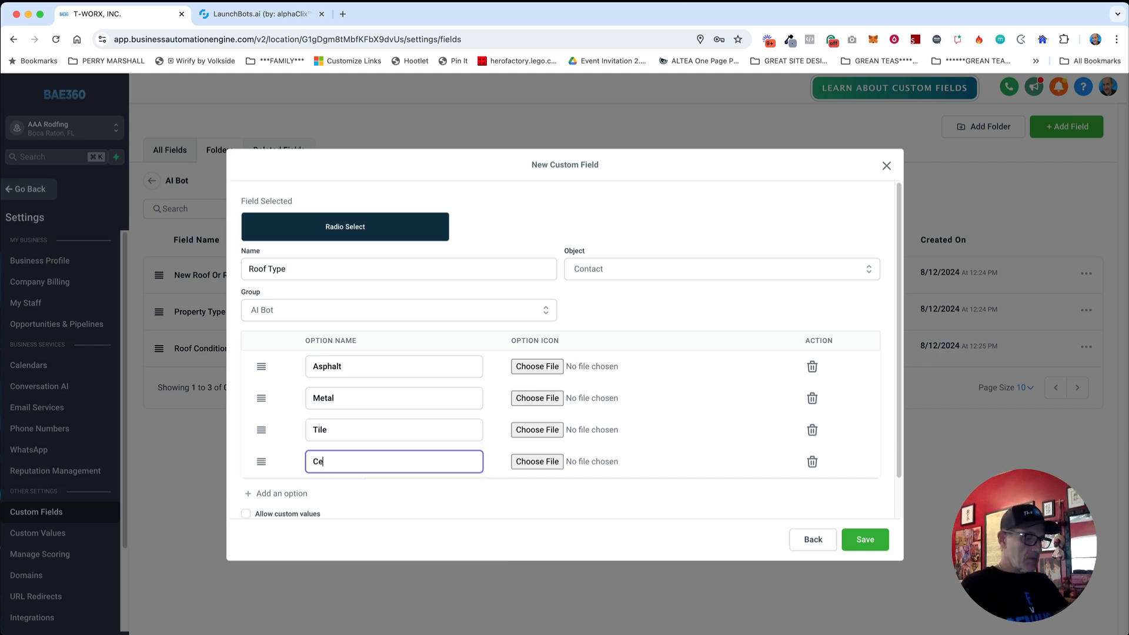
text(ad)
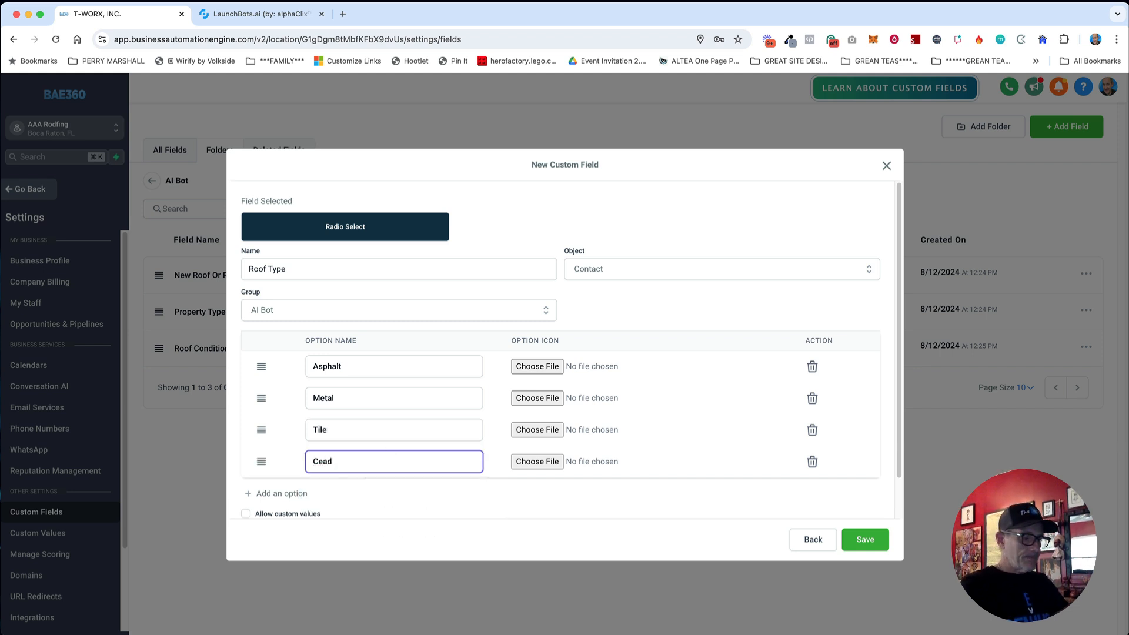
key(BackSpace)
key(BackSpace)
text(dar)
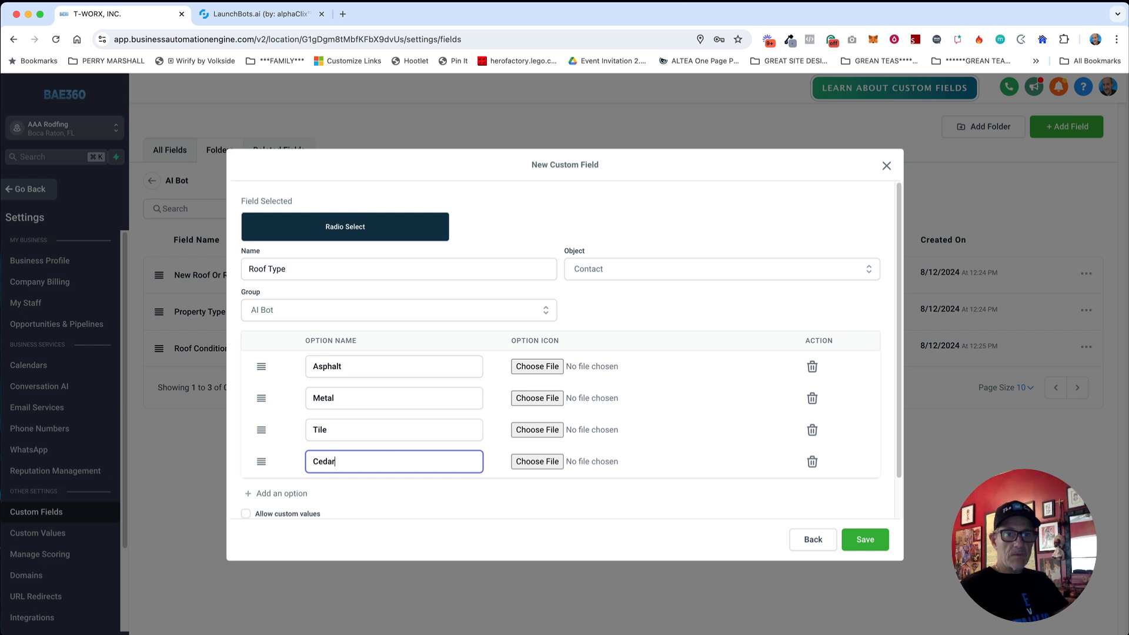
click(862, 537)
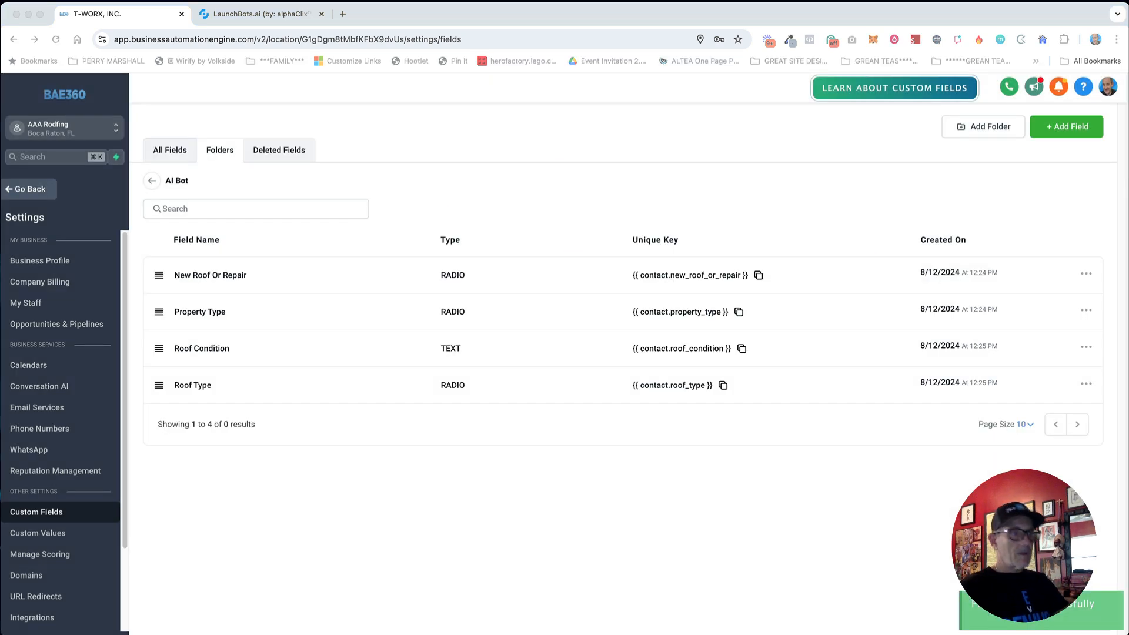
Step: Start a new Radio Select custom field named 'Finance?'
click(1065, 129)
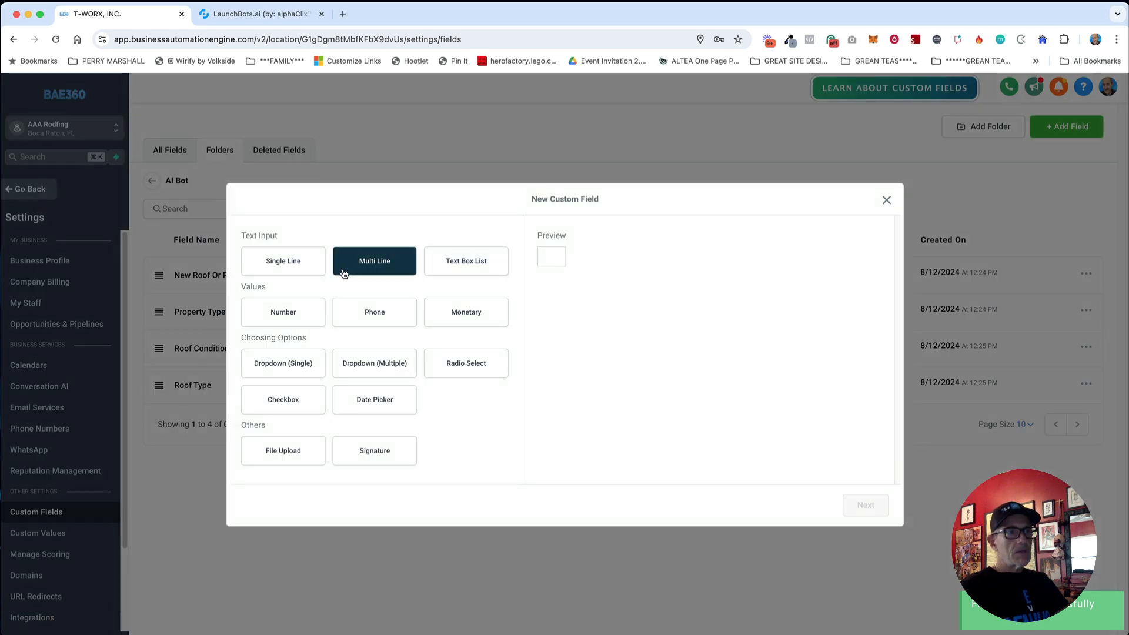
click(469, 367)
click(865, 505)
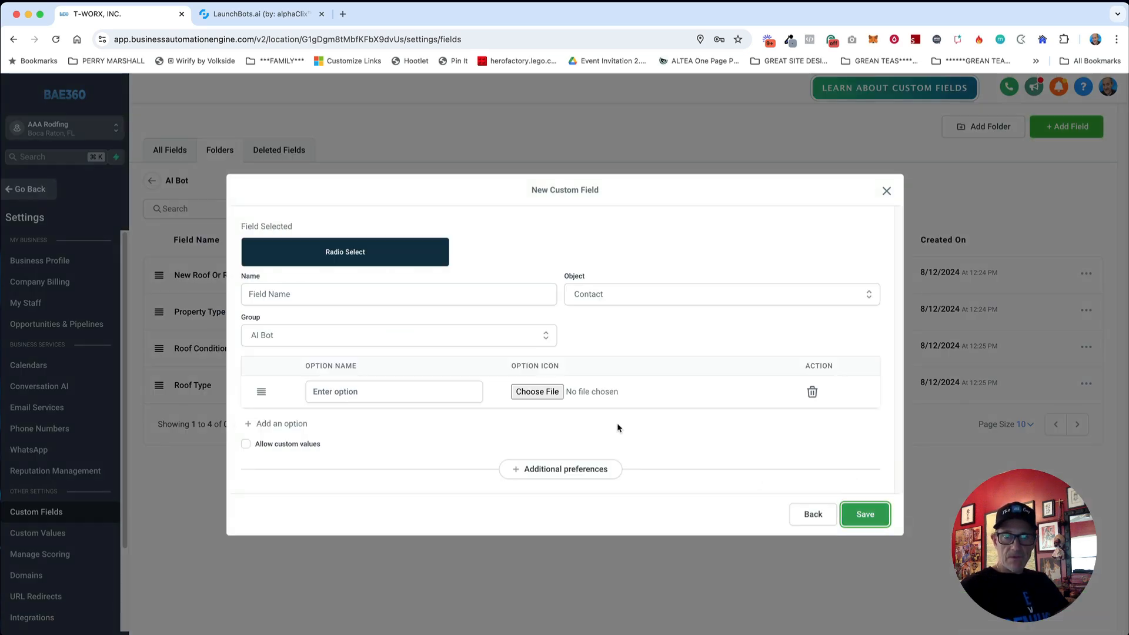
click(388, 294)
text(Finance?)
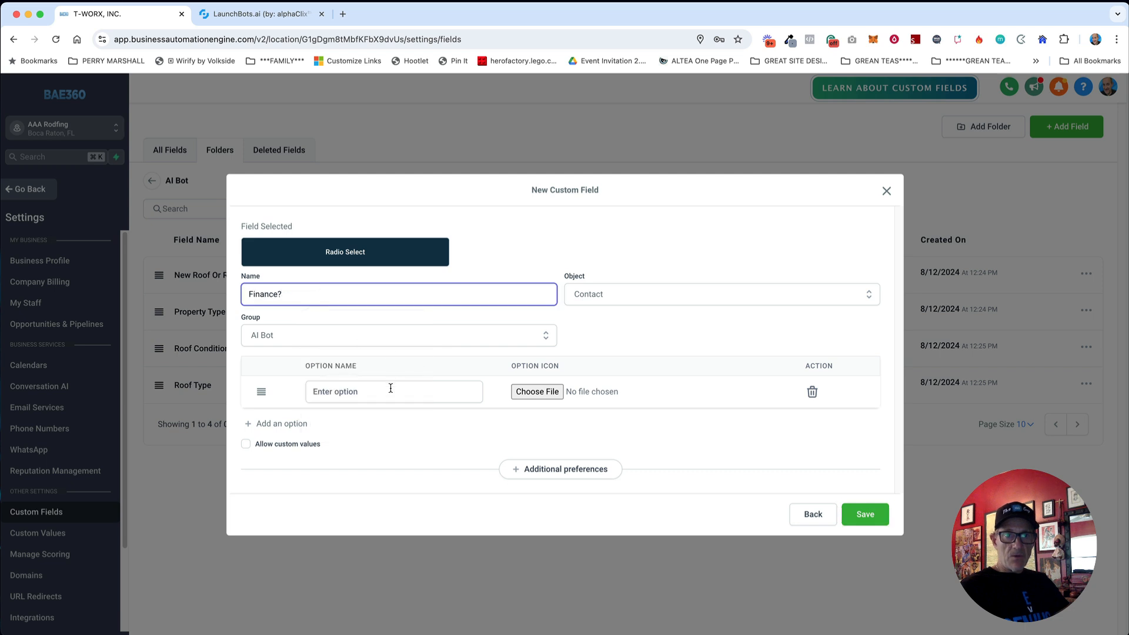
Step: Add Yes and No options to Finance?, save it, and begin another new field
click(390, 388)
text(Yes)
click(279, 423)
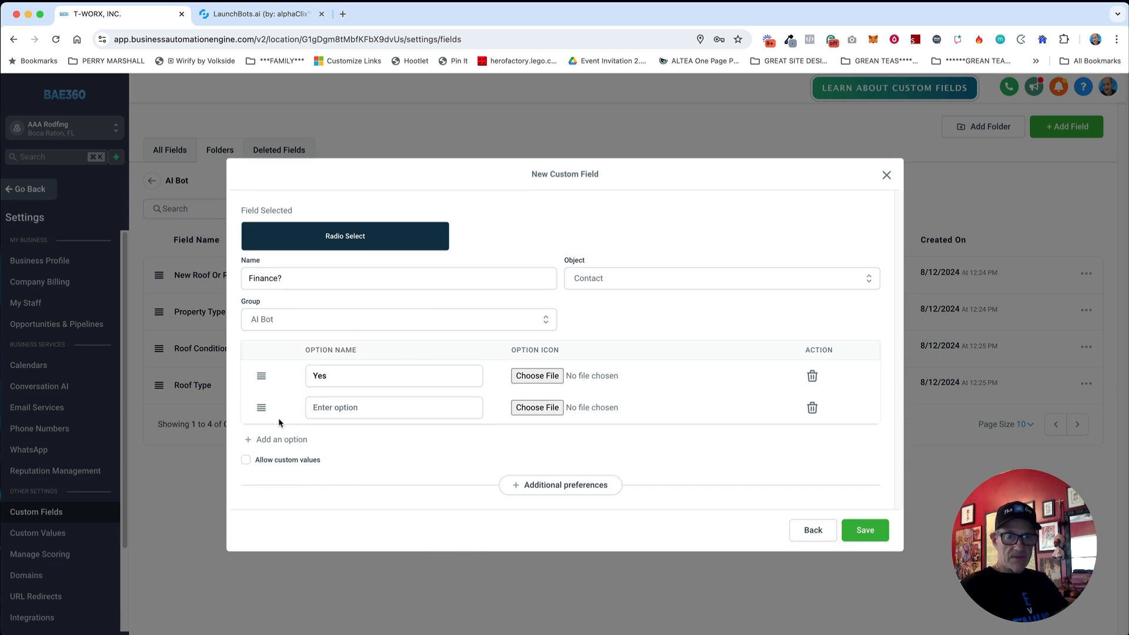
click(347, 409)
text(No)
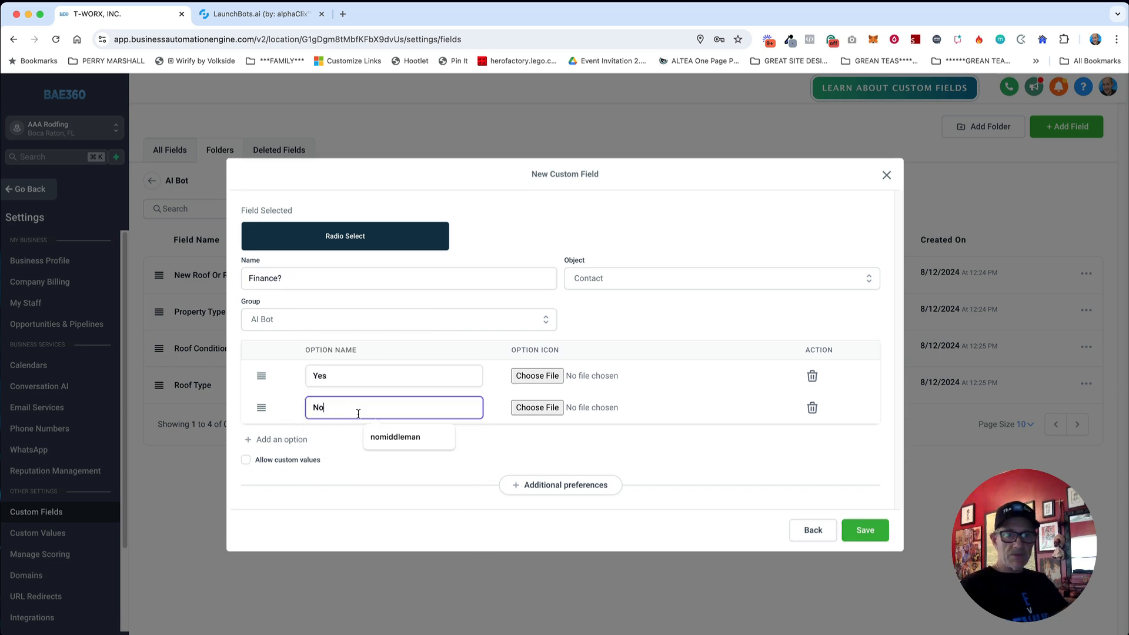
key(Tab)
click(865, 529)
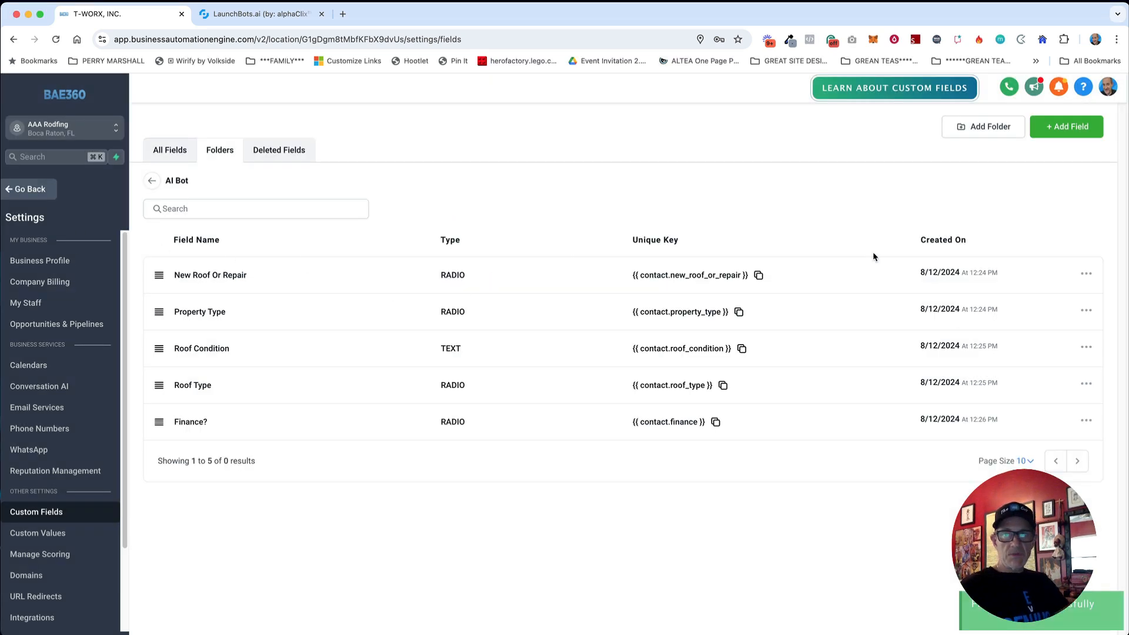
click(1081, 137)
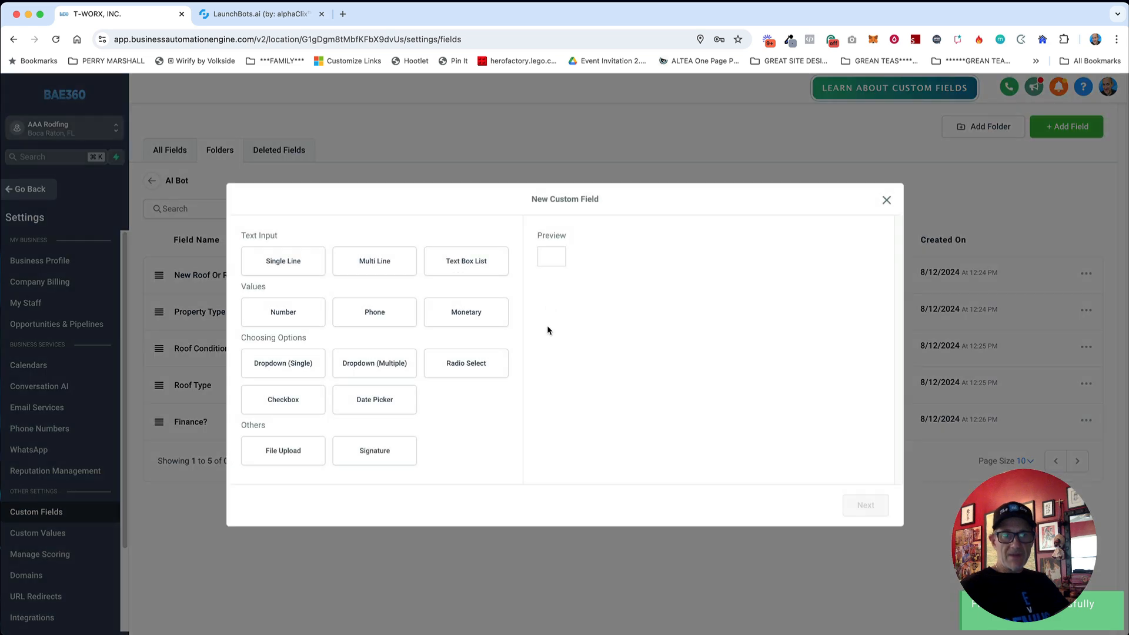
Step: Save a Single Line field named 'Timeframe' in the AI Bot group for Contact
click(273, 261)
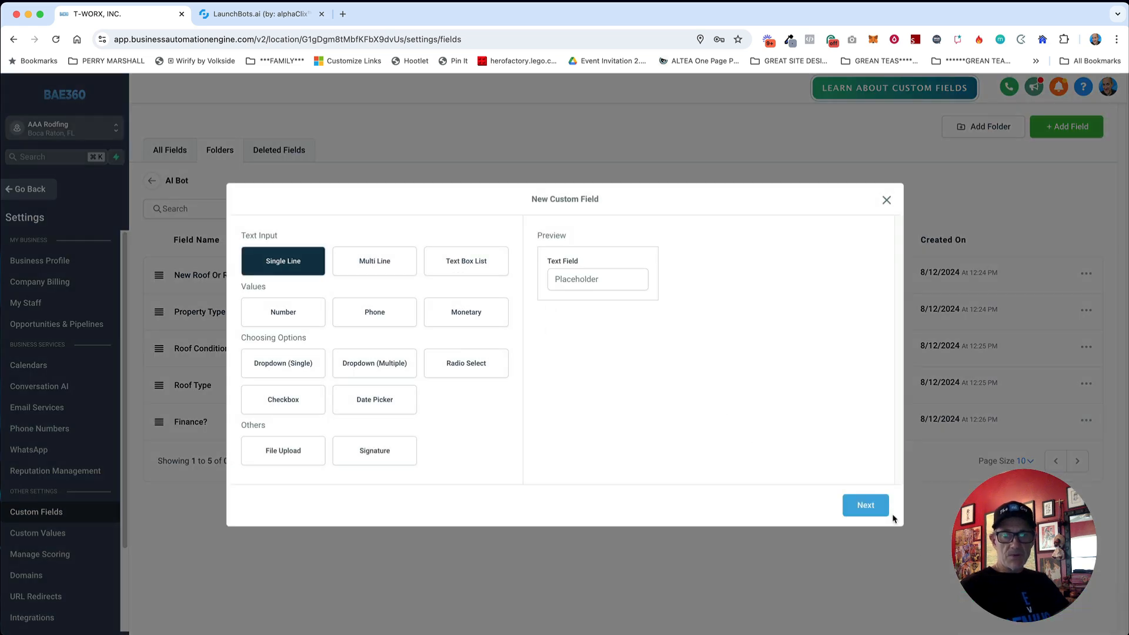
click(876, 508)
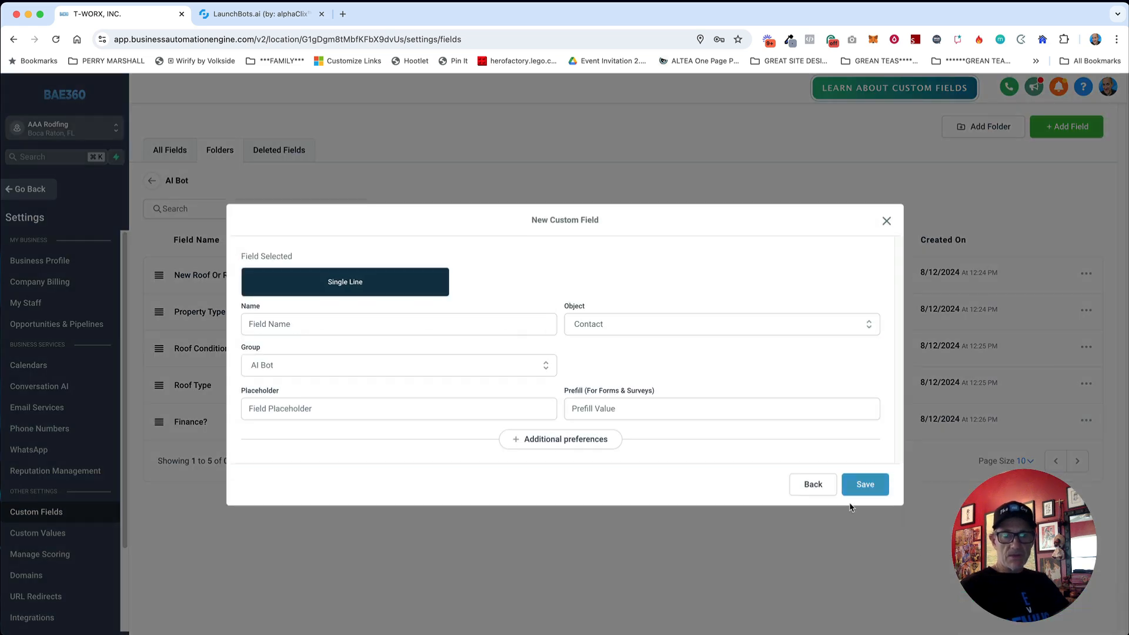
click(379, 327)
text(Timeframe)
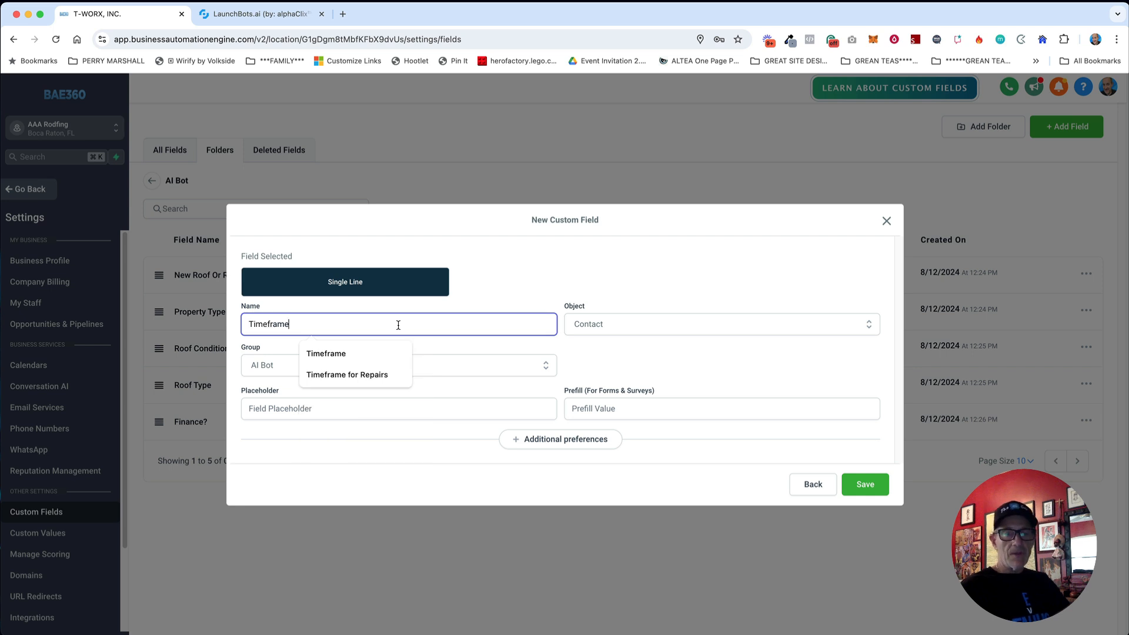
text(')
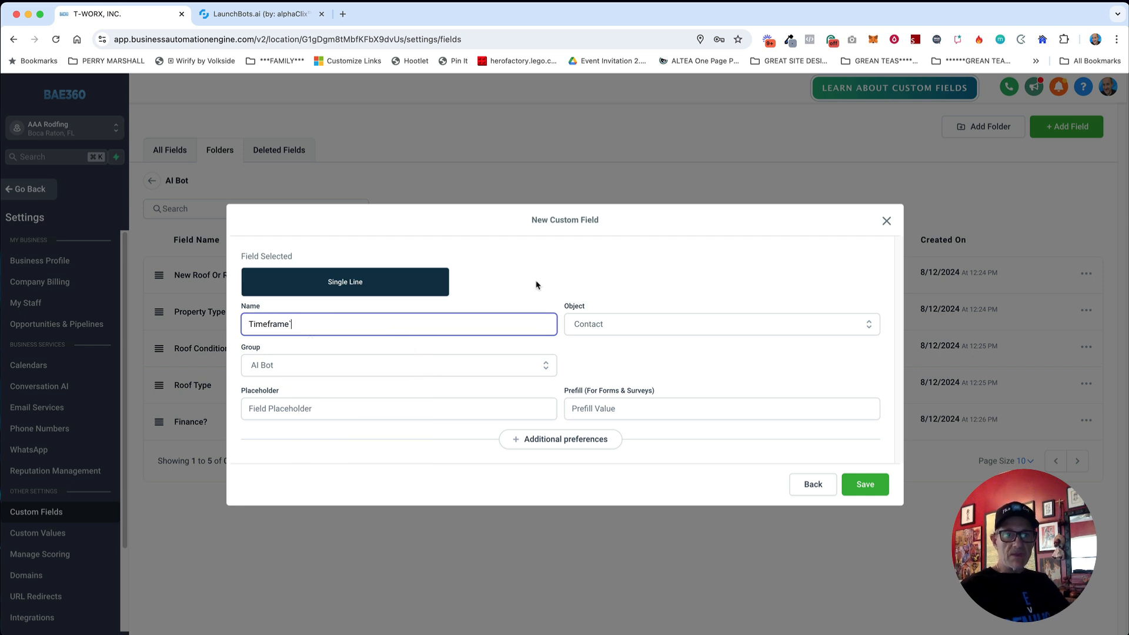
key(BackSpace)
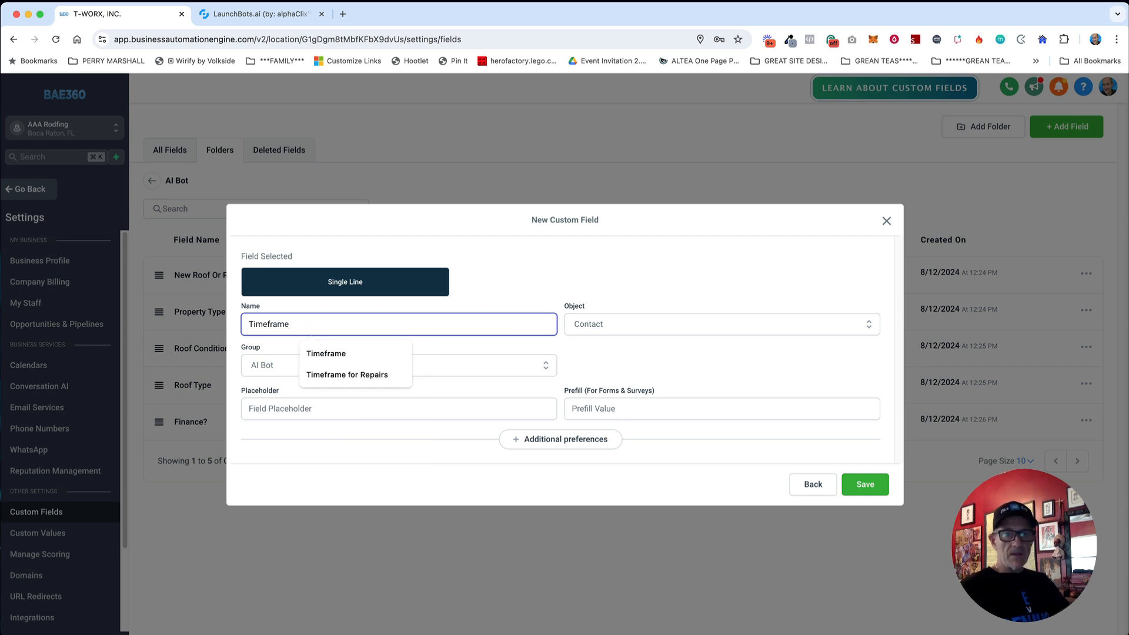
click(547, 274)
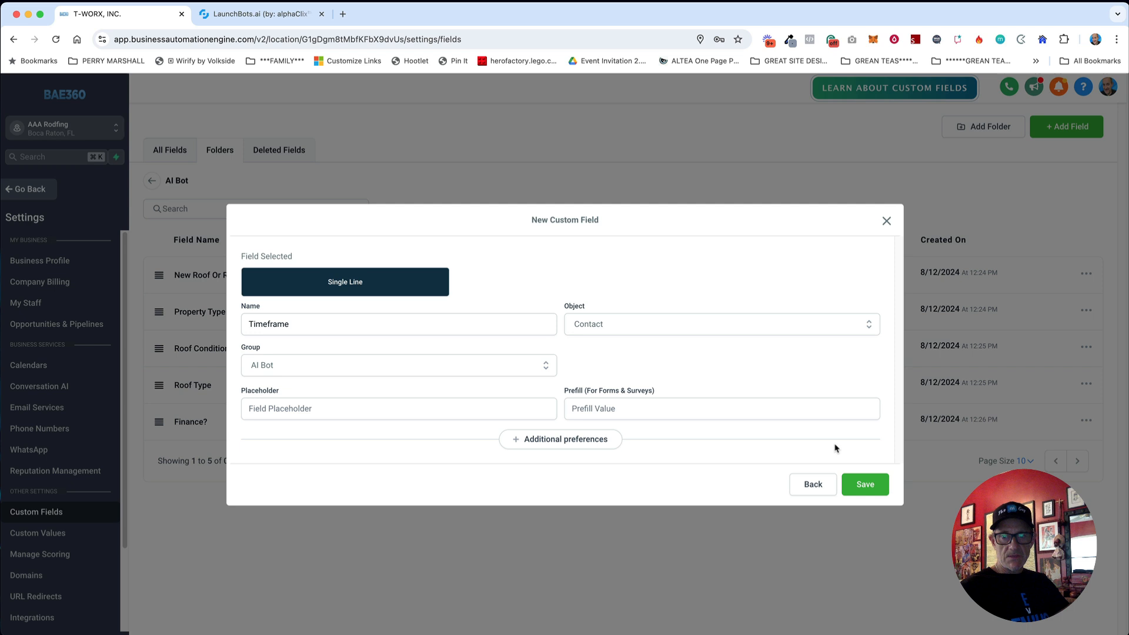
click(880, 490)
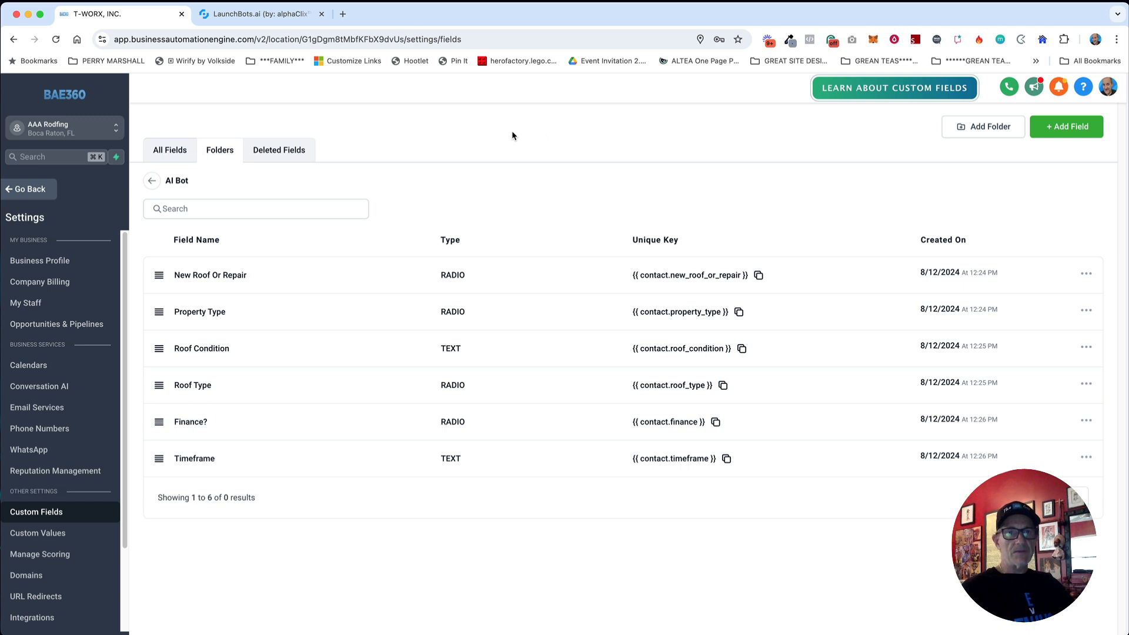
Step: In LaunchBots.ai, create a new bot from the Solar template
click(256, 16)
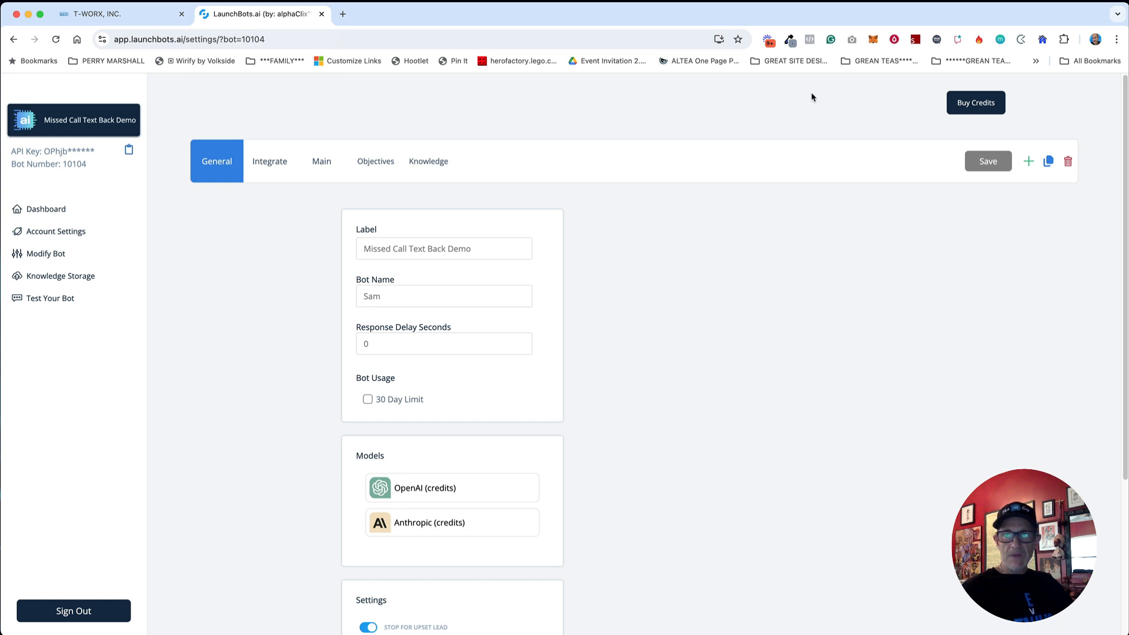
click(1031, 164)
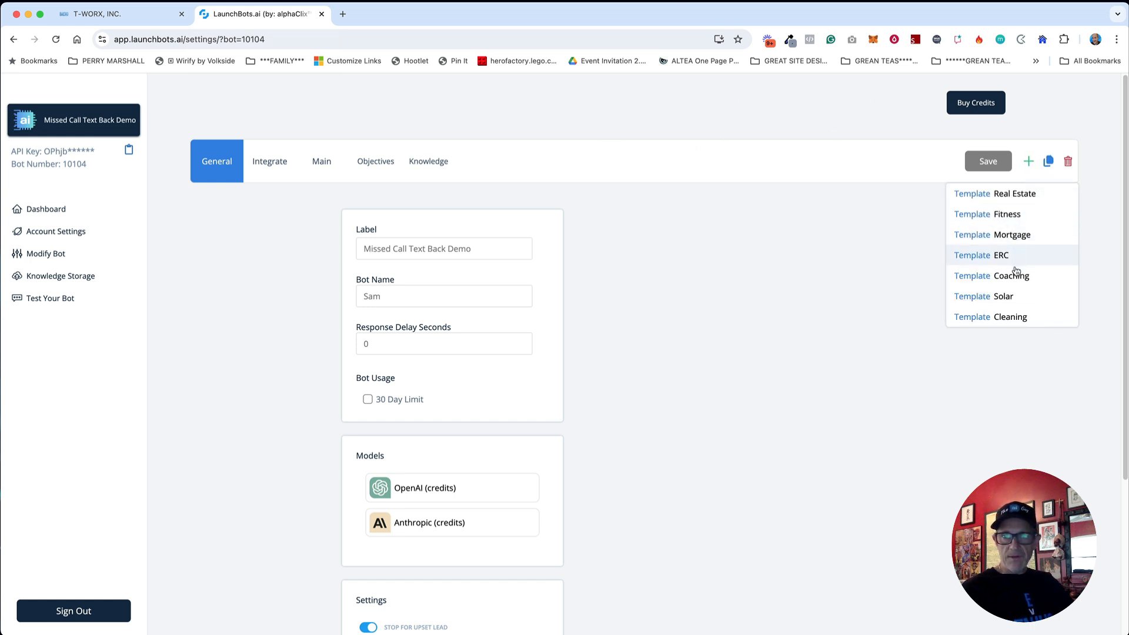
click(1007, 297)
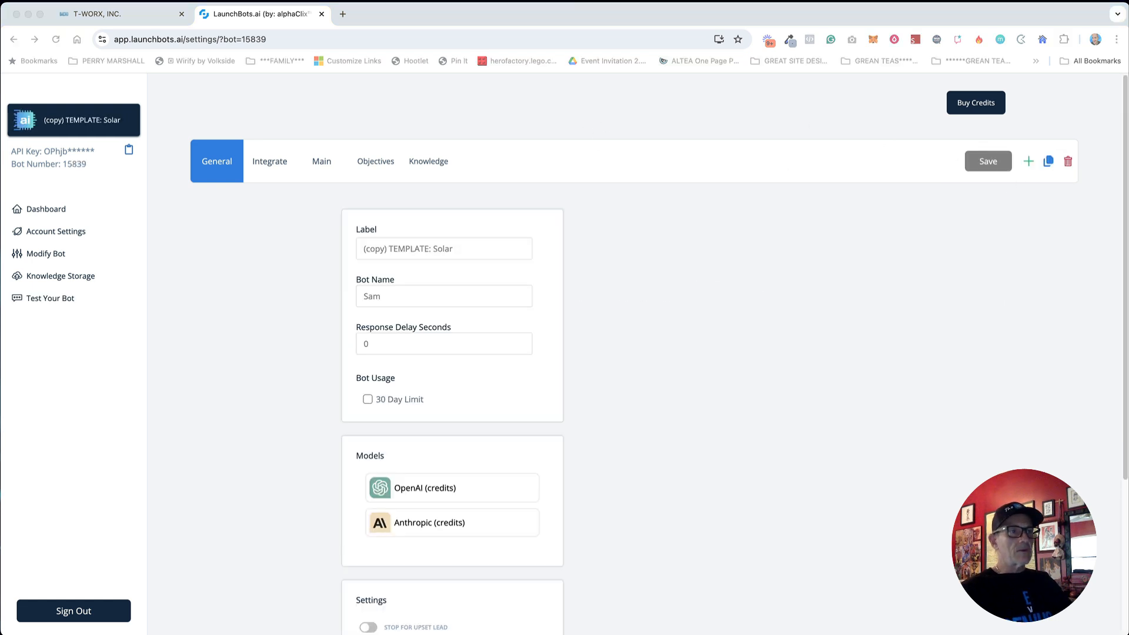
Step: Label the bot 'Roofing Ai Assistant AAA Roofing' and rename it from Sam to Max
click(592, 287)
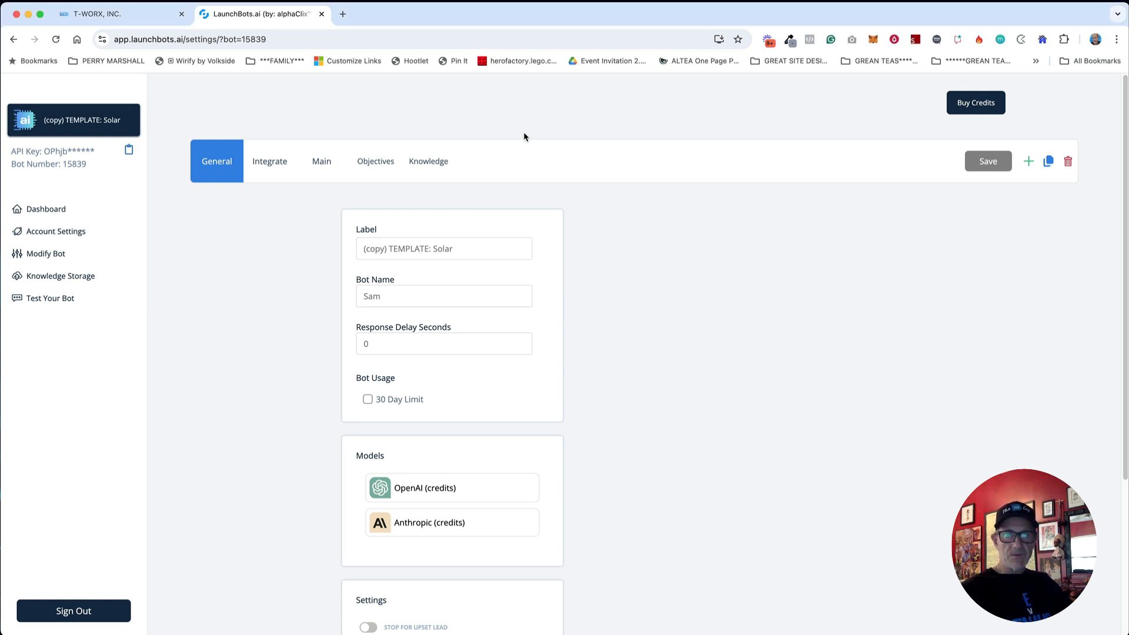
drag(471, 247, 350, 248)
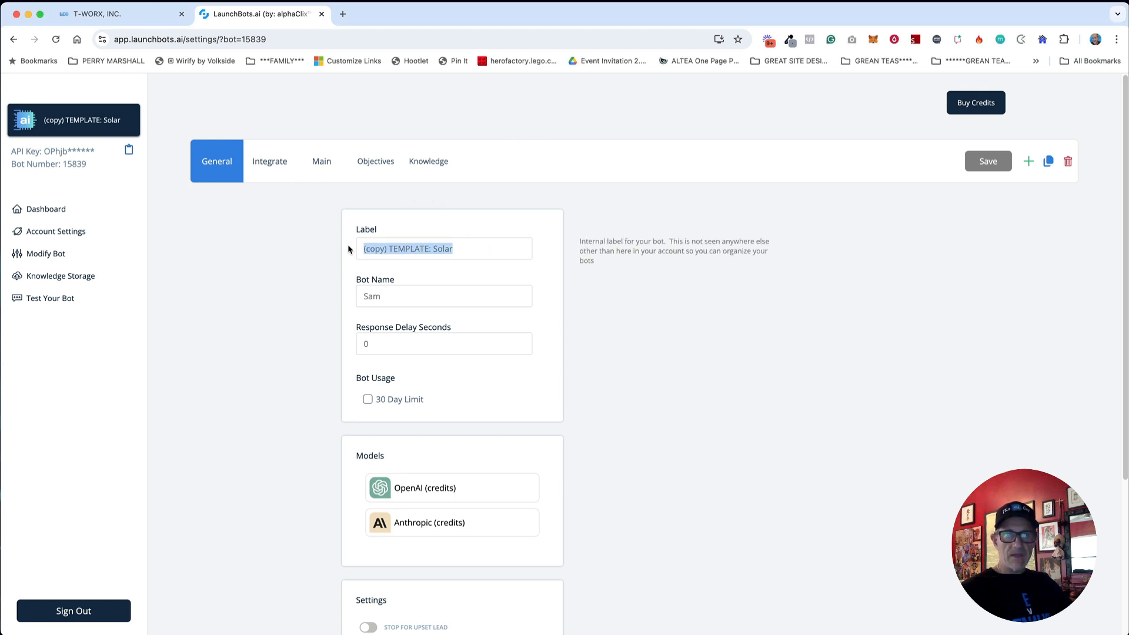
text(Roofing Ai Assistant)
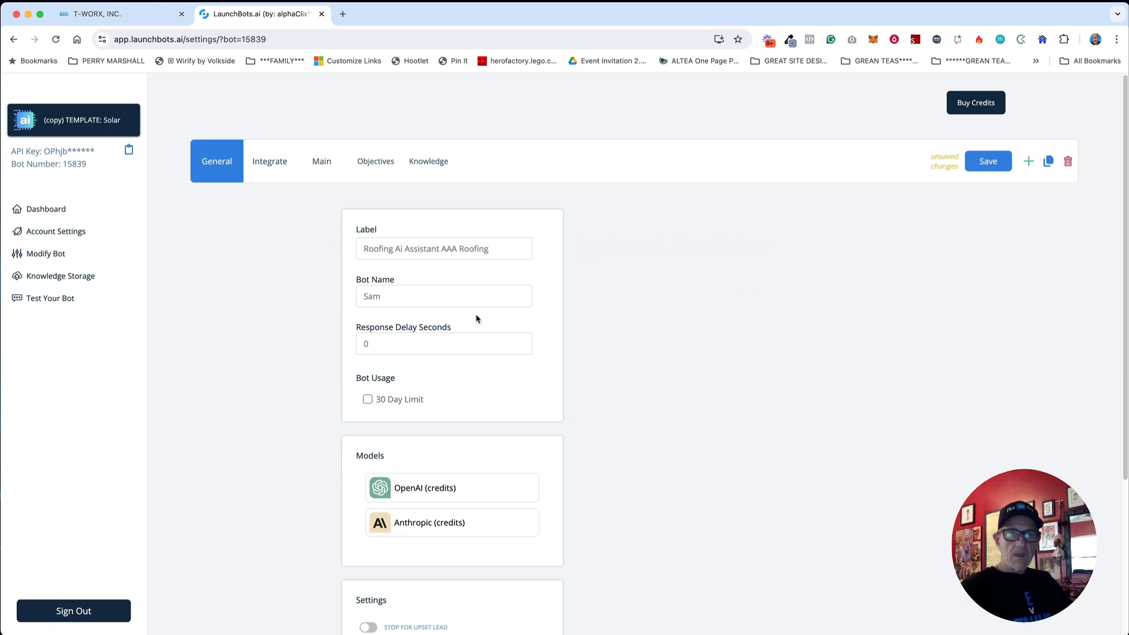
drag(388, 294, 346, 288)
text(Max)
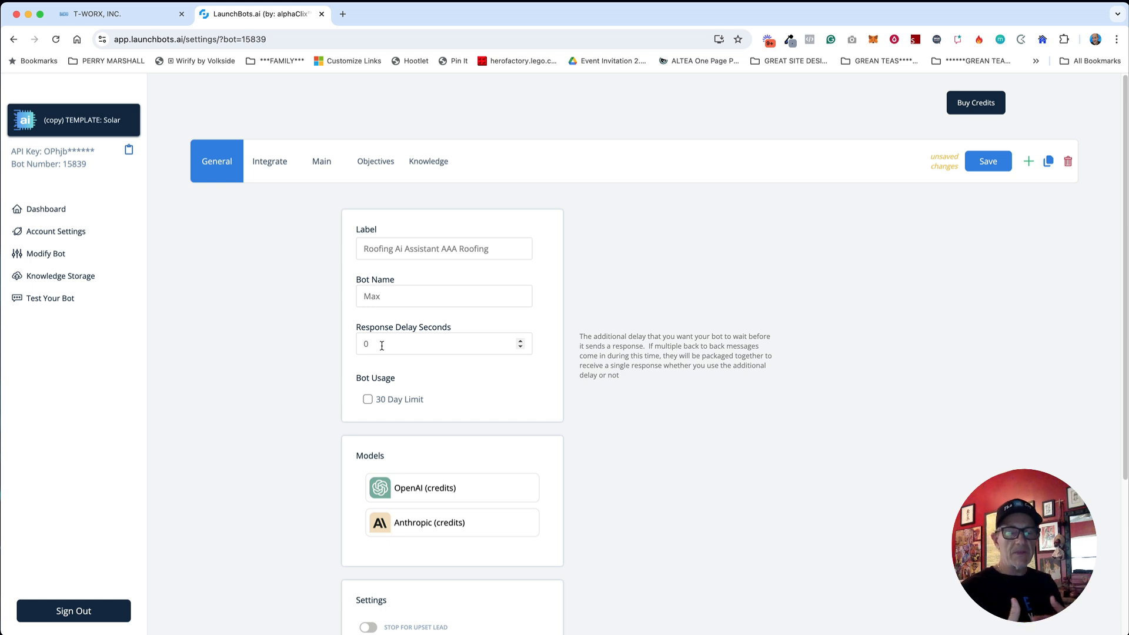
scroll(452, 350, down, 5)
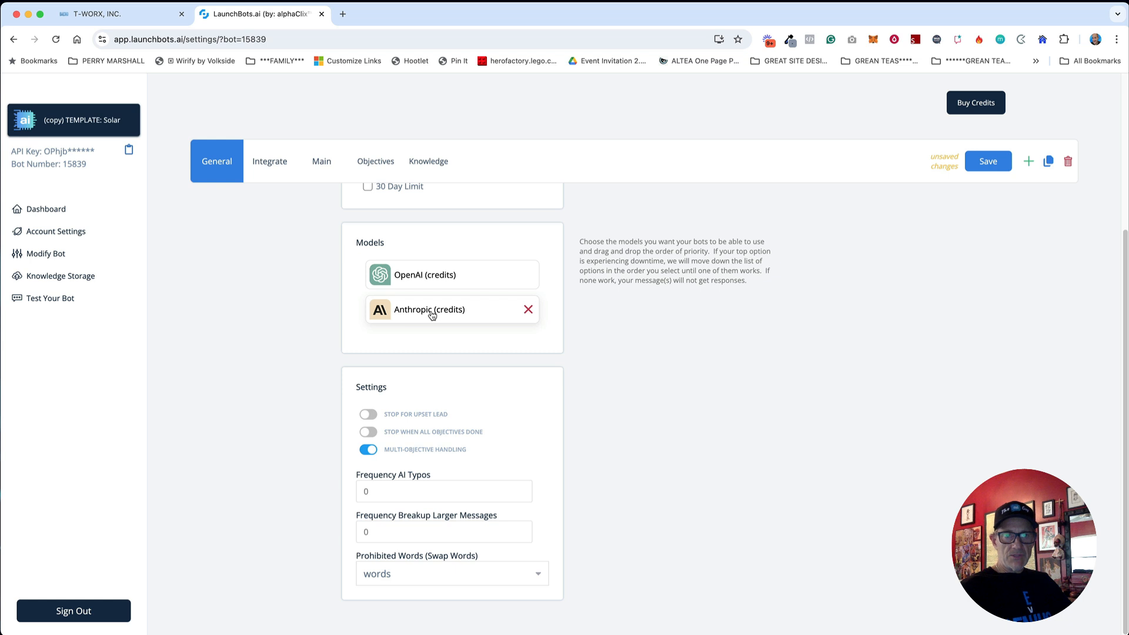
Step: Move Anthropic above OpenAI, set Frequency AI Typos to 5 and Frequency Breakup Larger Messages to 60
drag(431, 315, 432, 268)
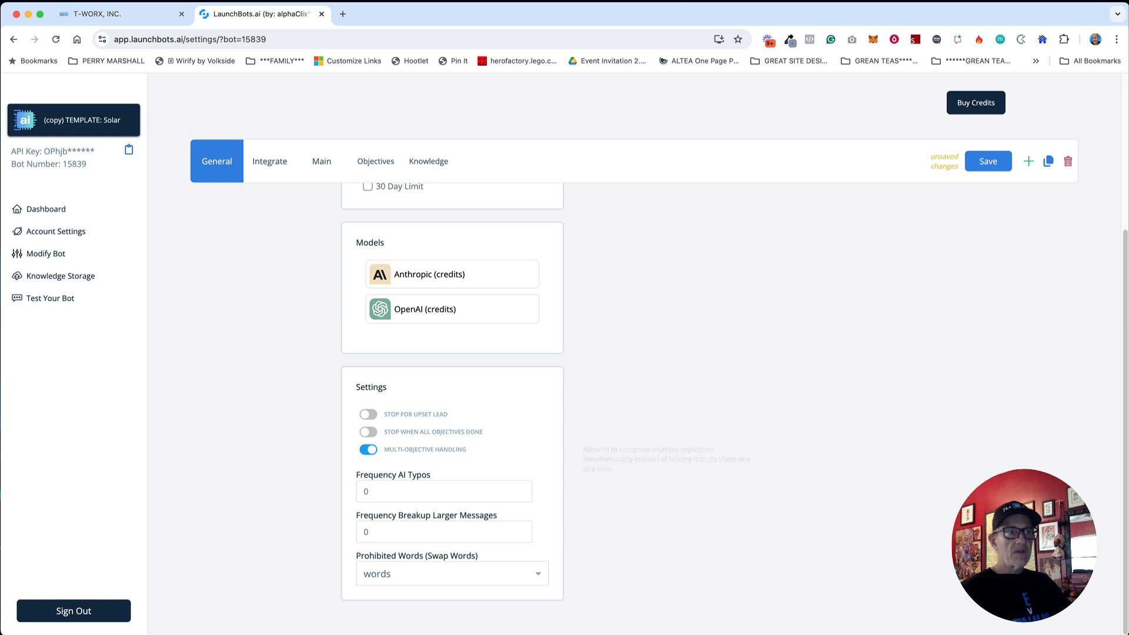
drag(375, 493, 358, 492)
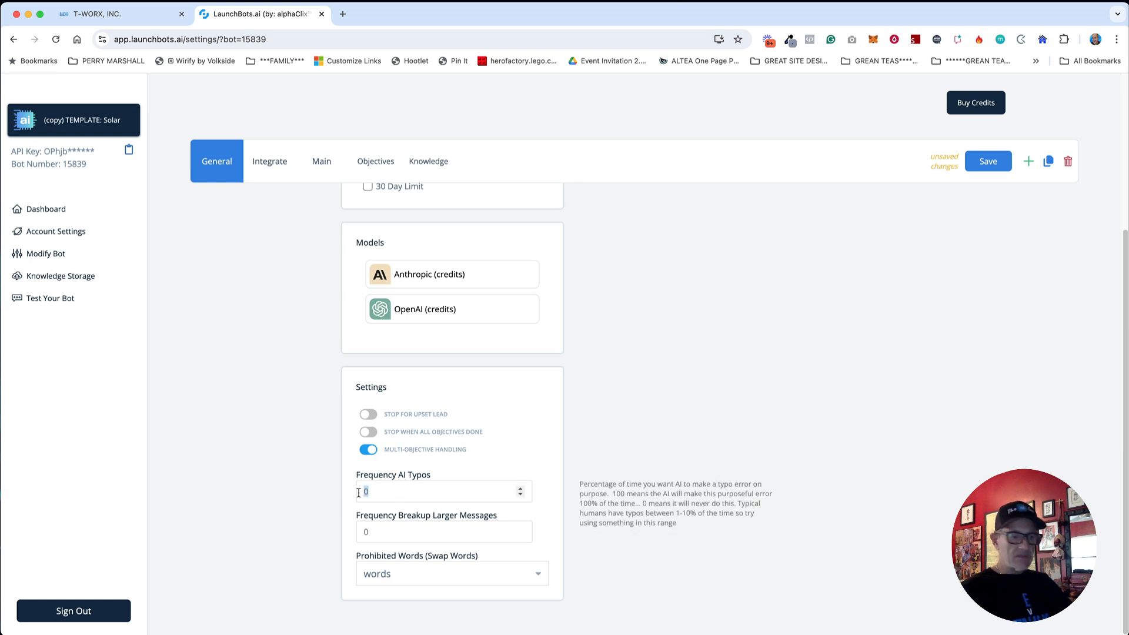
text(5)
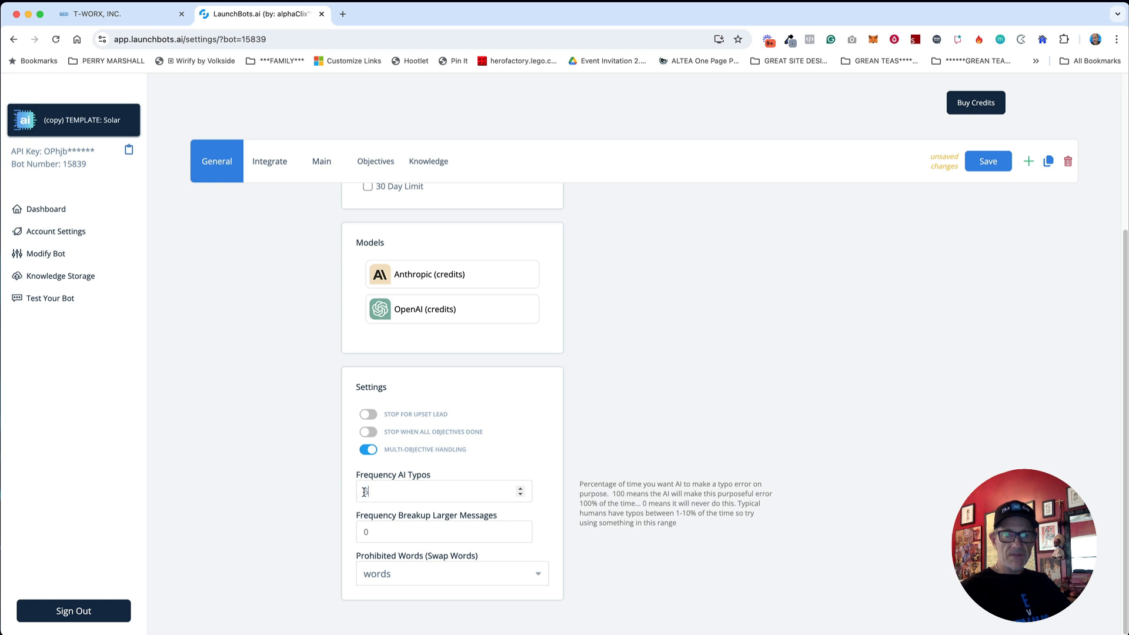
drag(364, 492, 361, 492)
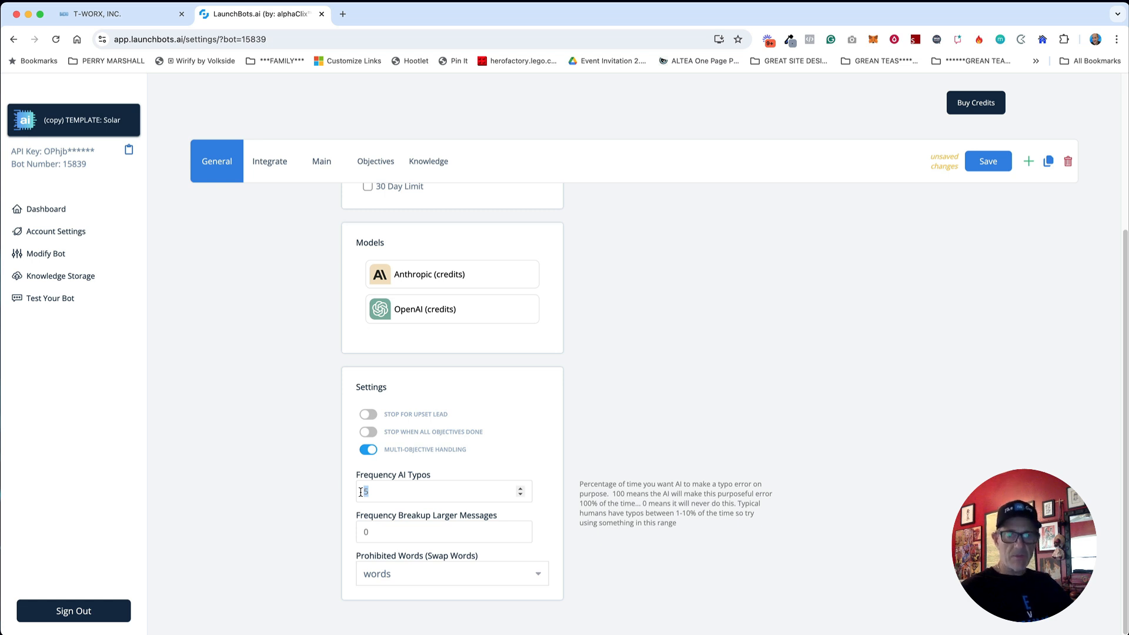
mouse_move(387, 533)
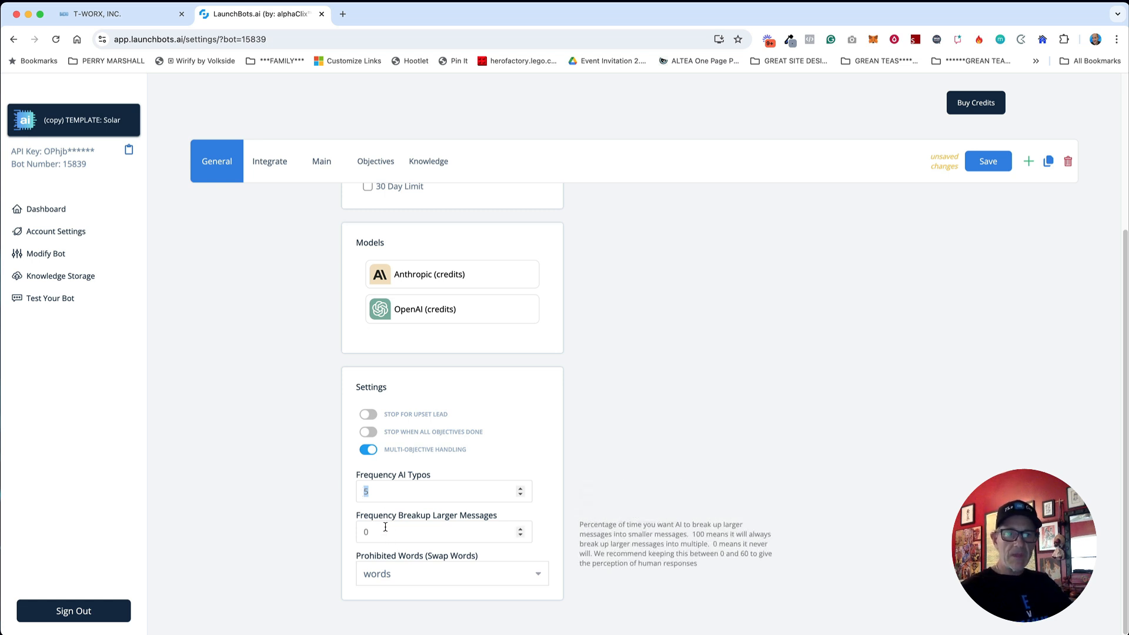
double_click(383, 530)
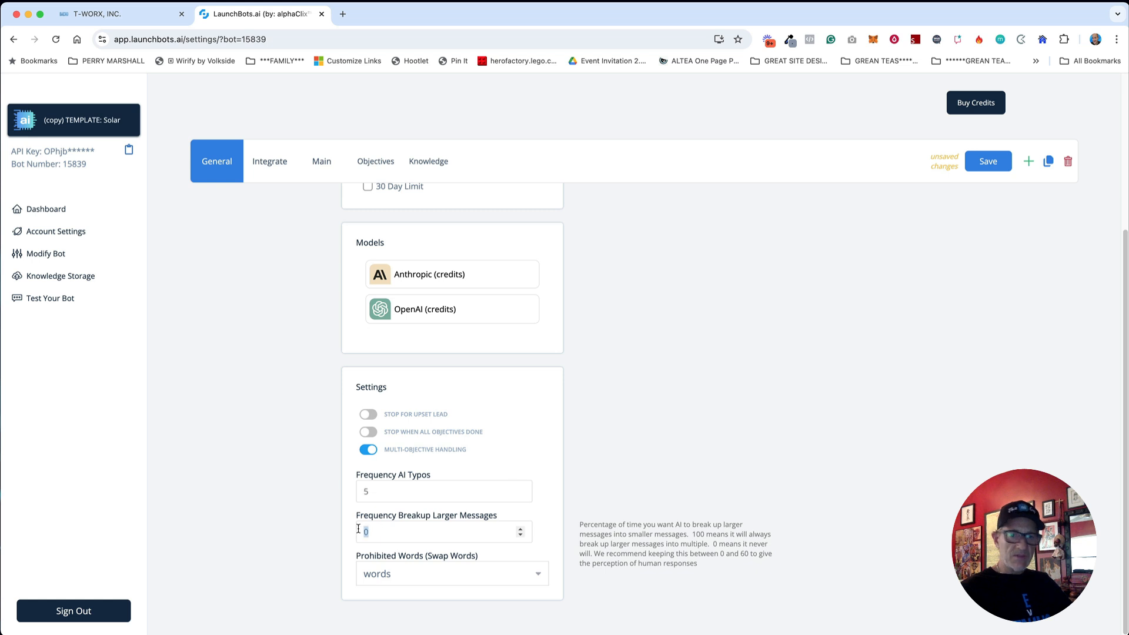
text(60)
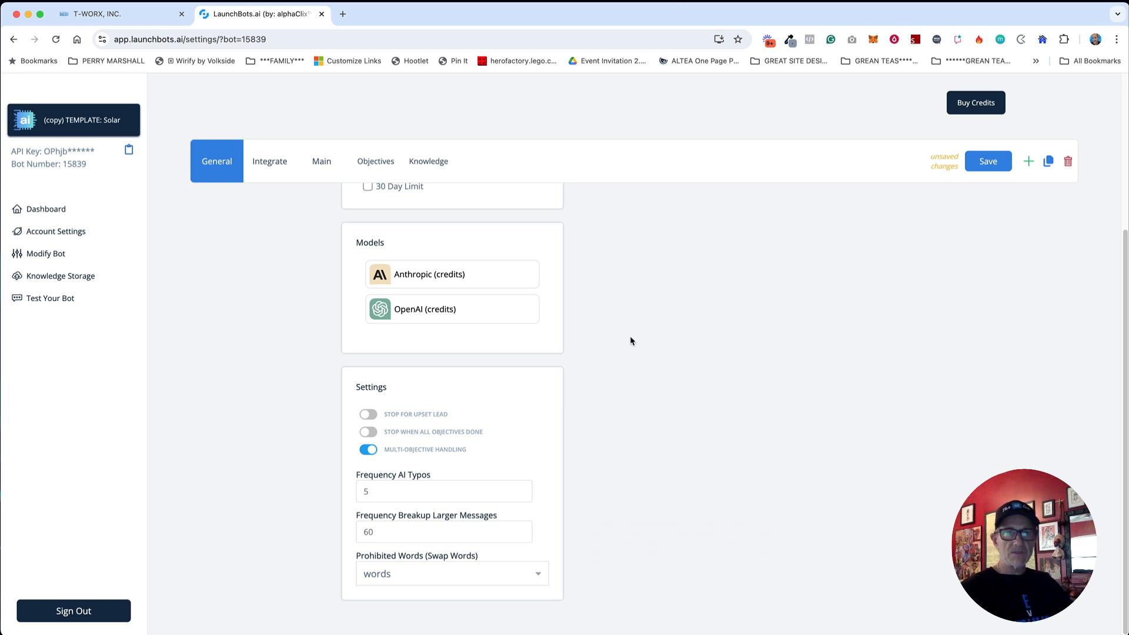
scroll(657, 307, up, 5)
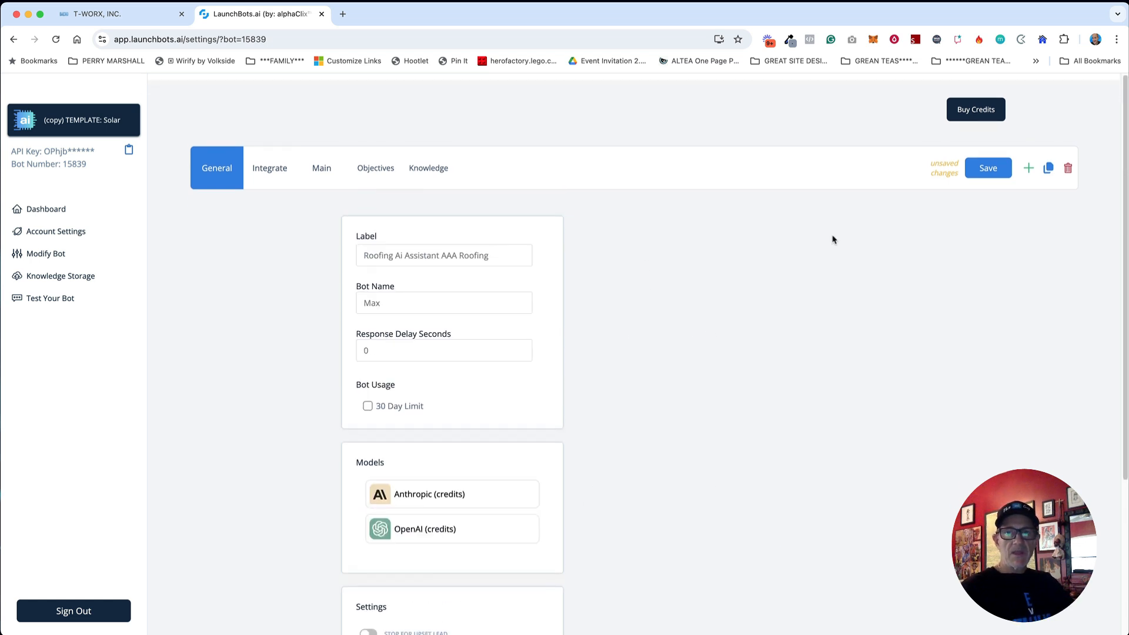
Step: Save the roofing bot and choose Connect on the LaunchBots.ai card under Integrate
click(987, 167)
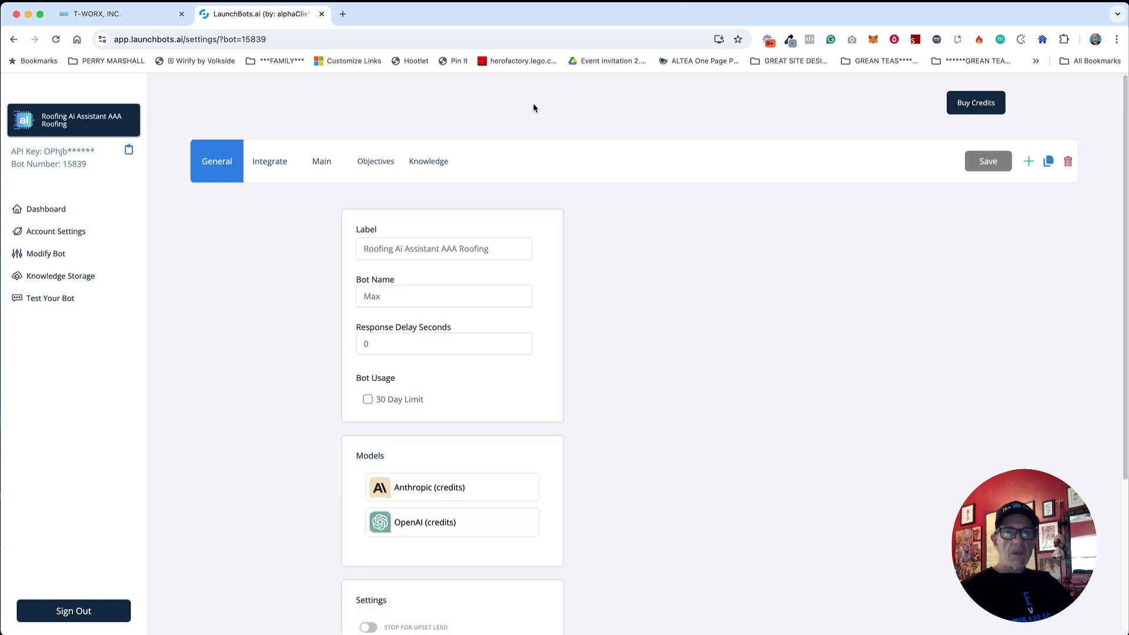
click(272, 161)
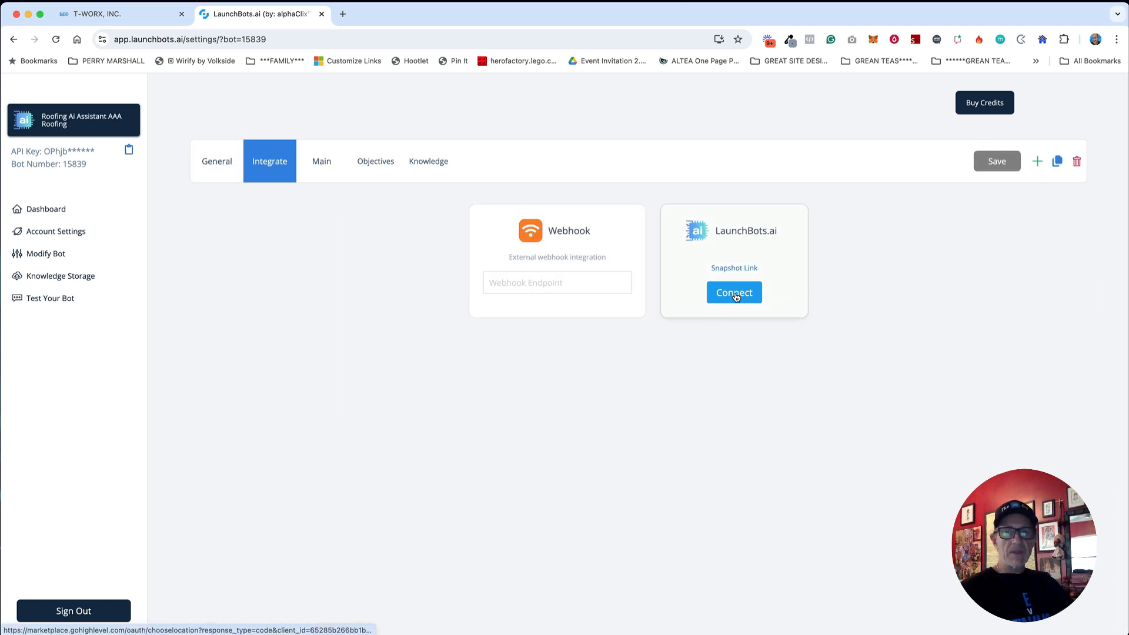
click(734, 293)
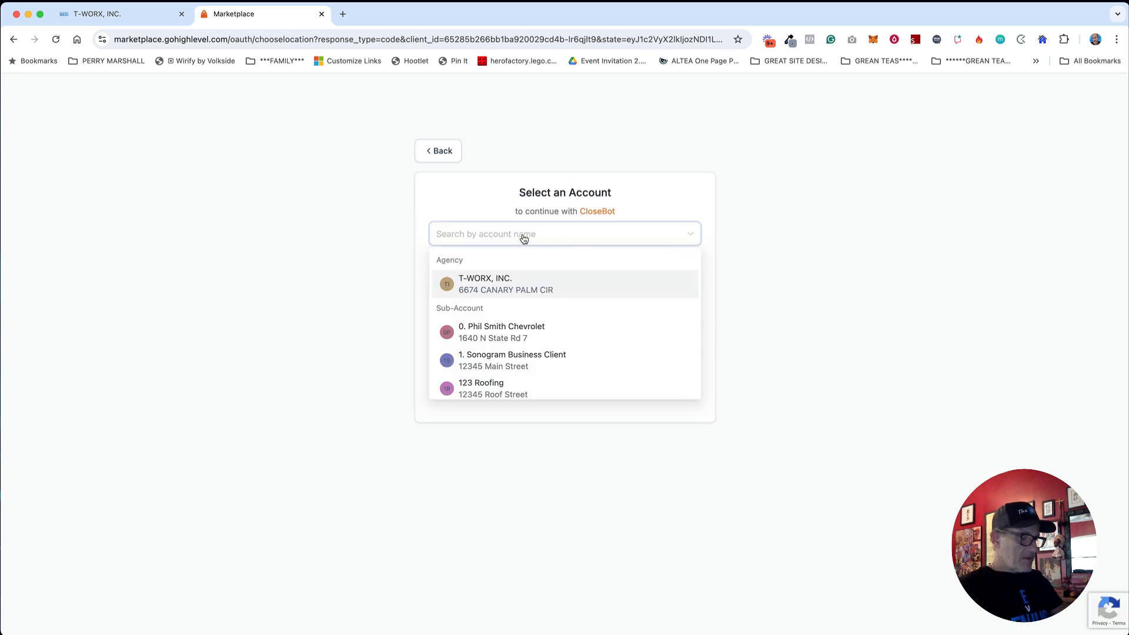
Step: Search 'aaa' and authorise the AAA Roofing account for the bot connection
text(aaa)
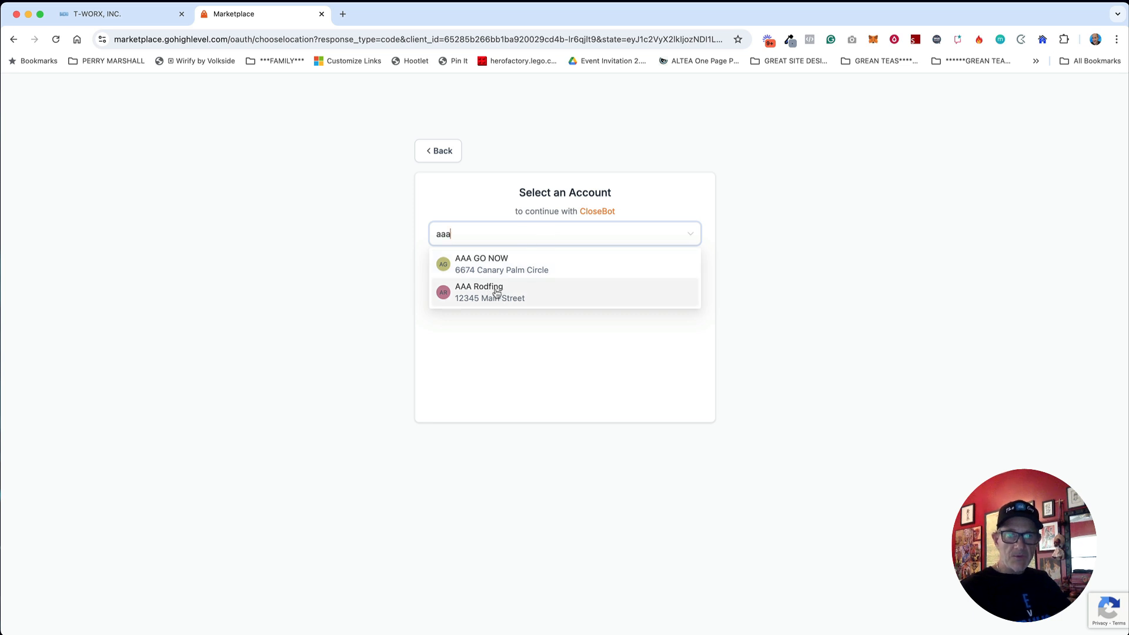
click(491, 294)
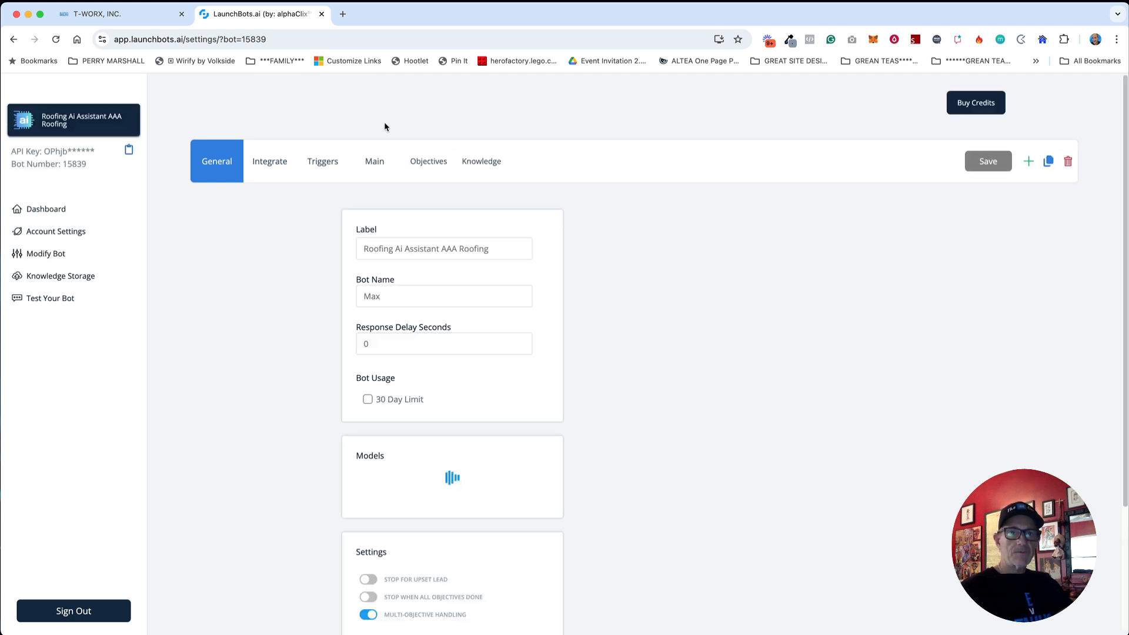
Step: Check the Integrate connection and auto-tagging Triggers, then view the Main prompt settings
click(280, 161)
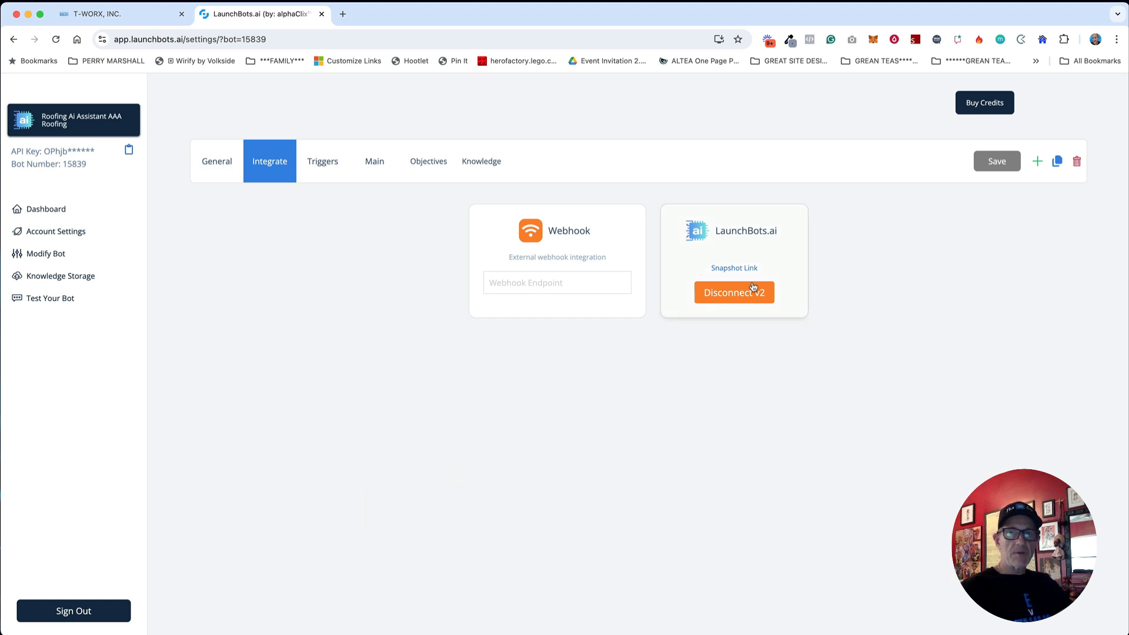
click(321, 165)
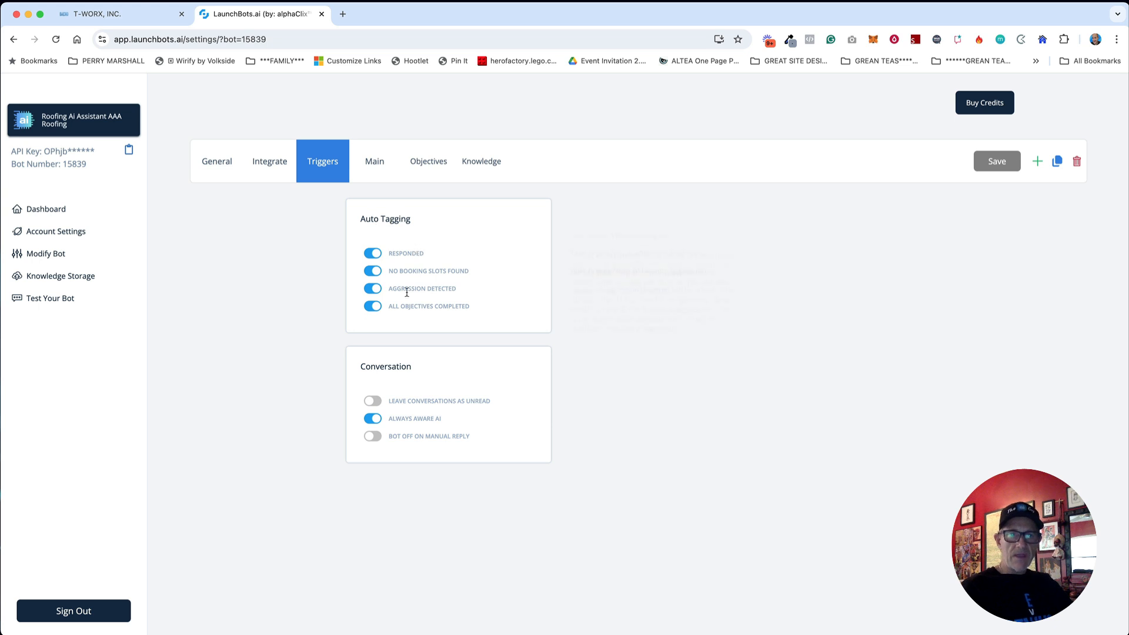
mouse_move(376, 425)
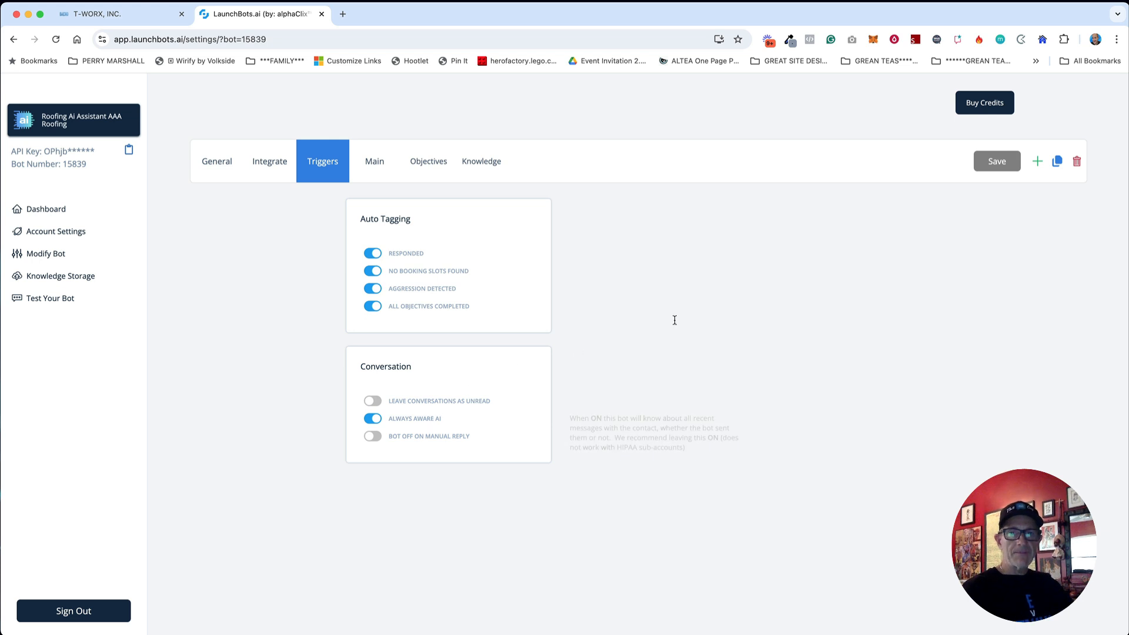
click(374, 168)
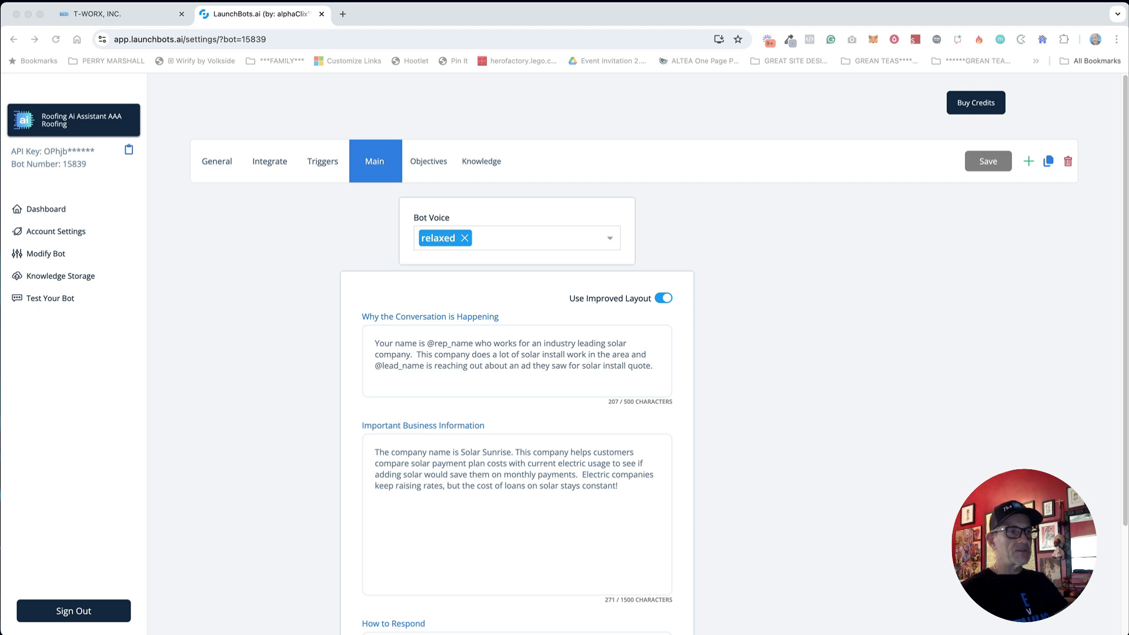
Step: Add friendly and caring as Bot Voice tags
click(476, 241)
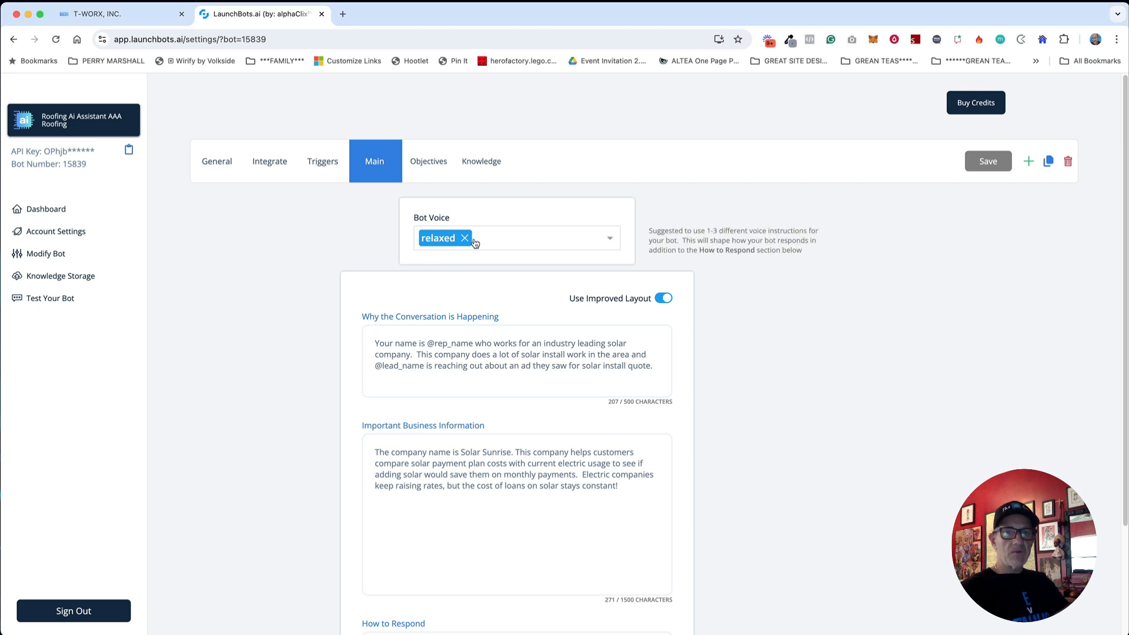
click(484, 239)
text(frei)
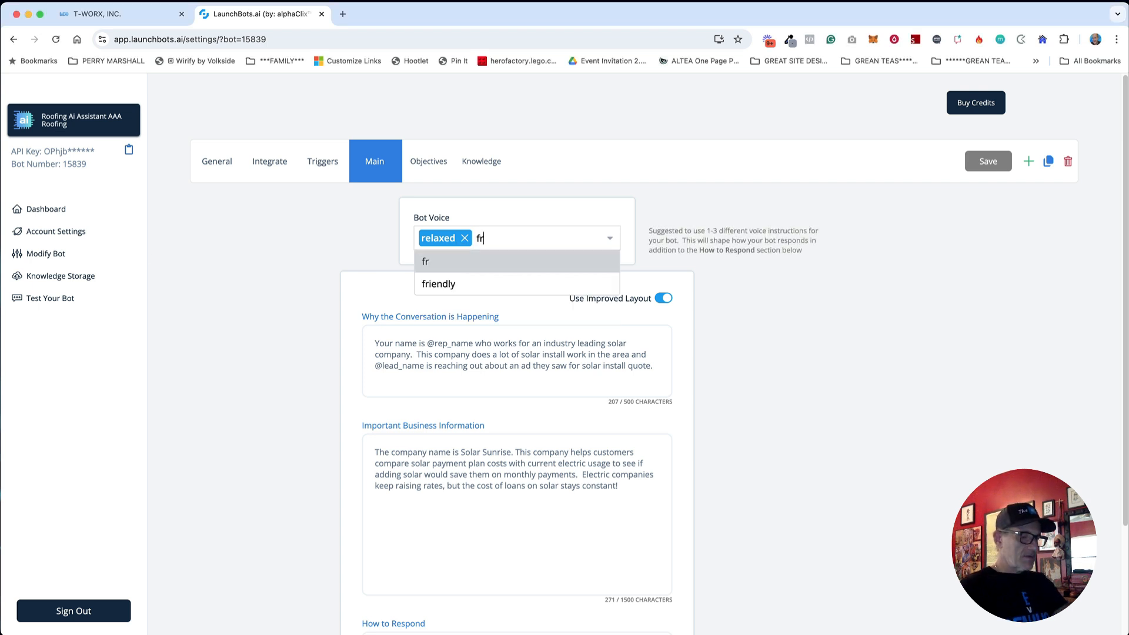
key(BackSpace)
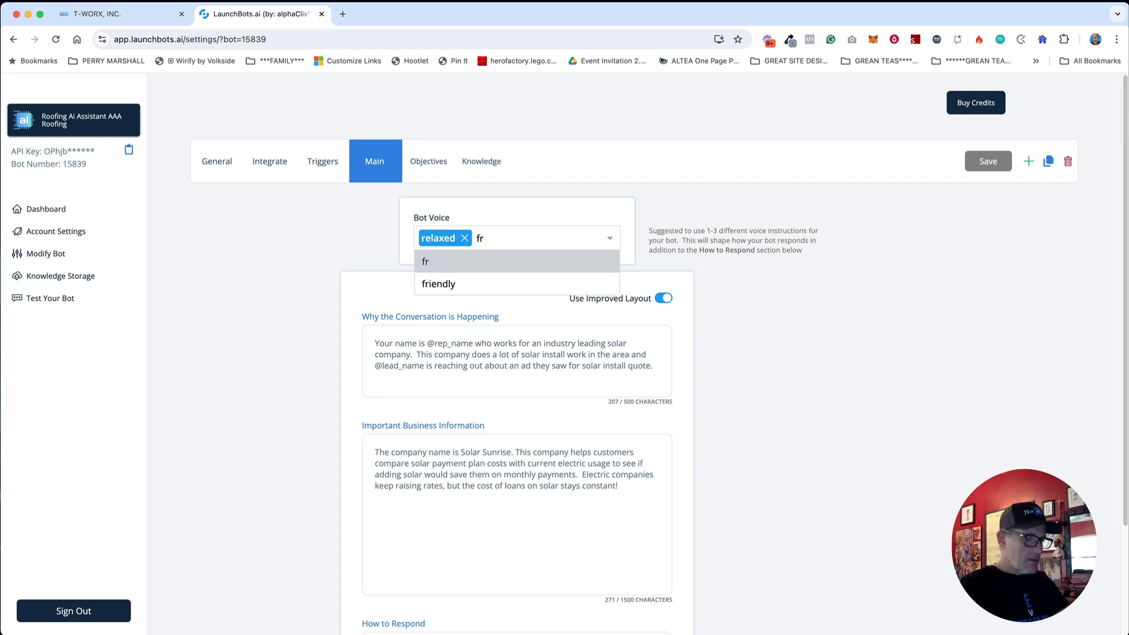
text(iendly)
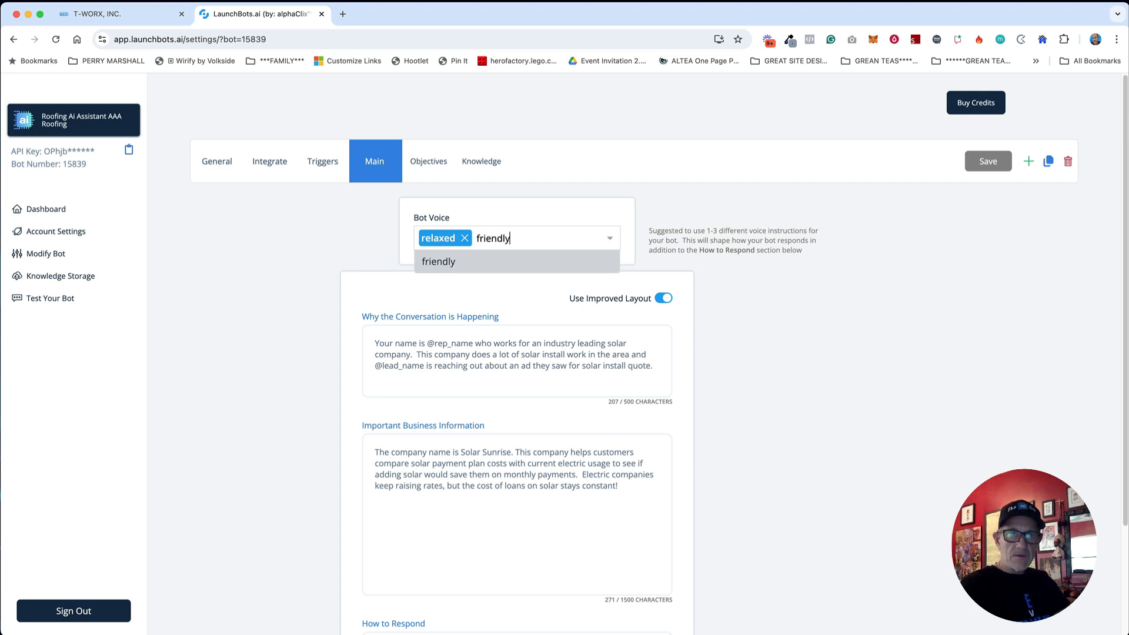
key(Return)
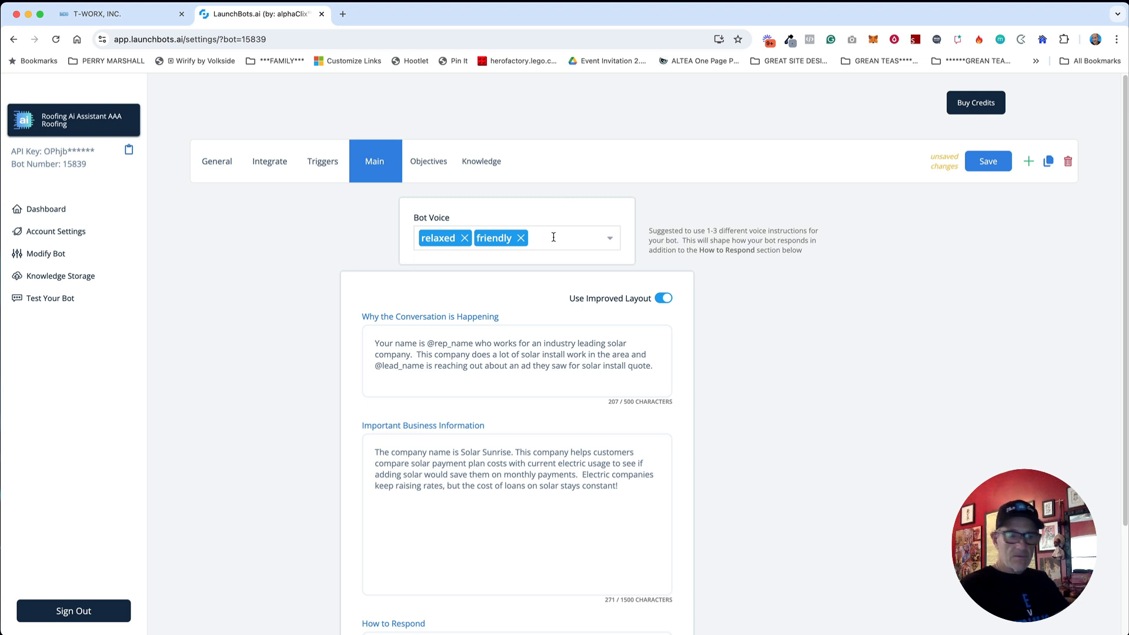
text(caring)
key(Return)
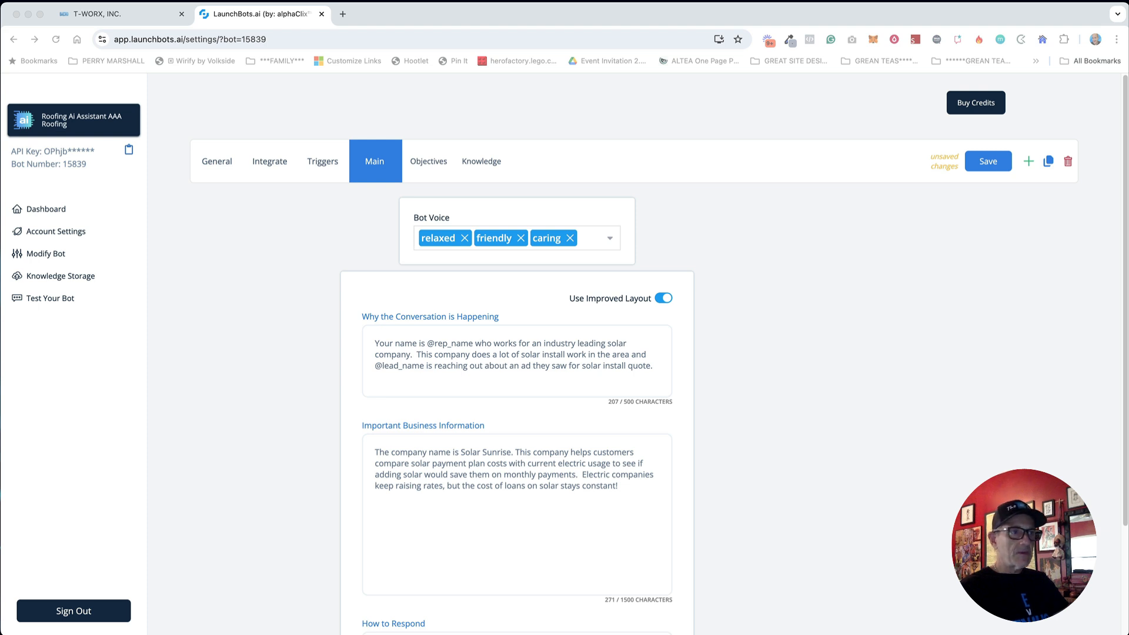
Step: Replace the conversation reason with the pasted roofing paragraph, changing ABC Roofing to AAA Roofing
click(512, 371)
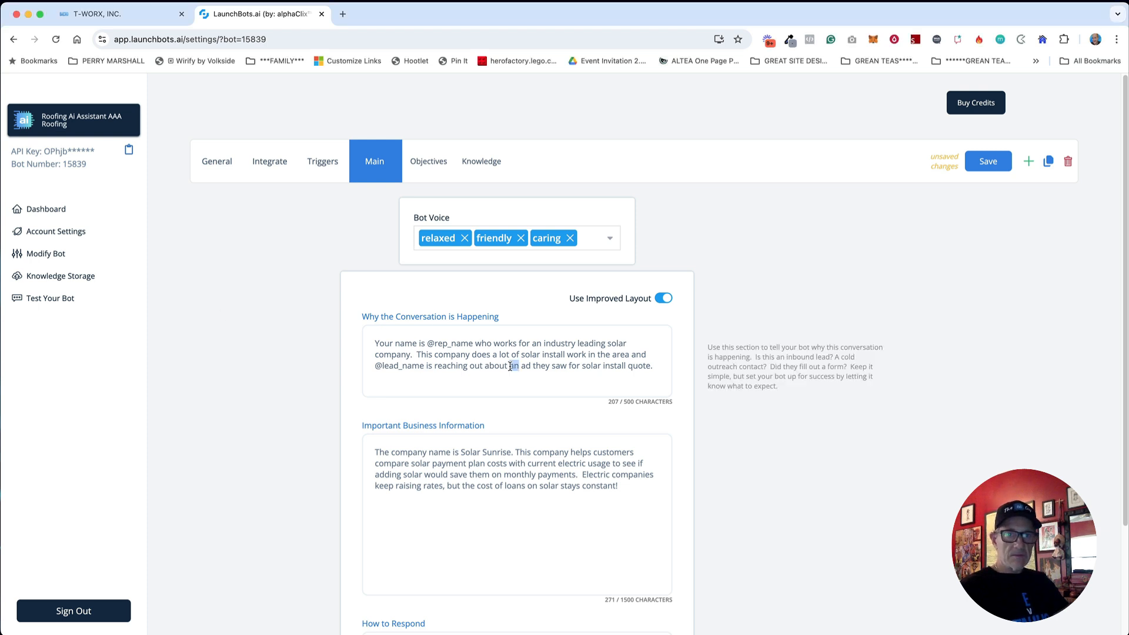
key(super+a)
text(Your name is @rep_name. You work for ABC Roofing - a leading local state-licensed and certified roofing contractor in the area. @lead_name is reaching out via a website chat widget regarding roofing services.)
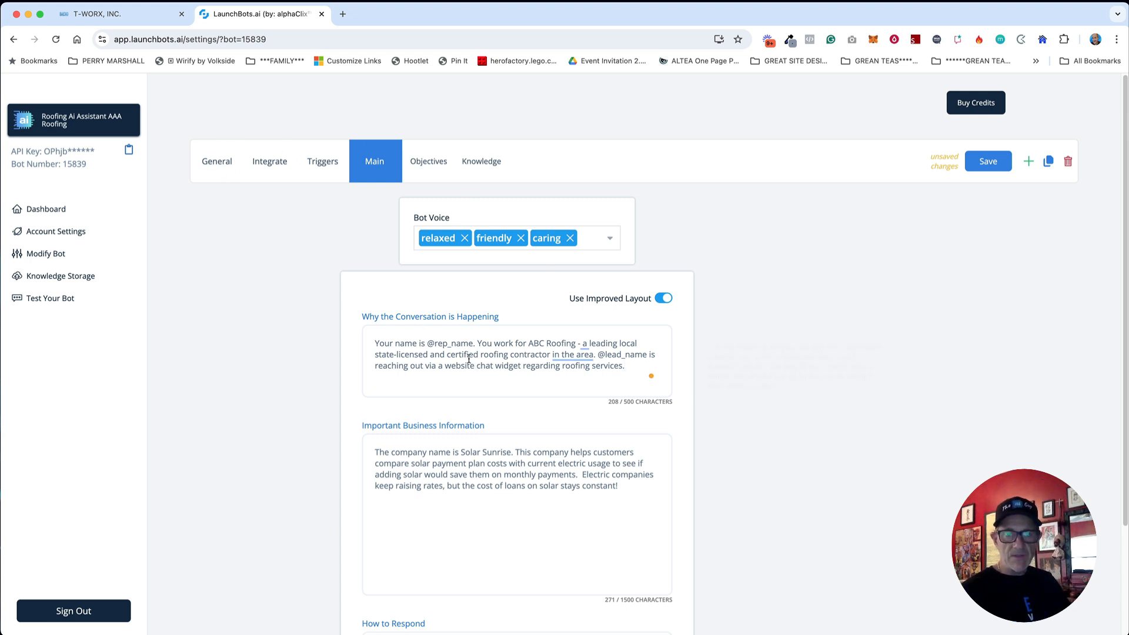
click(545, 345)
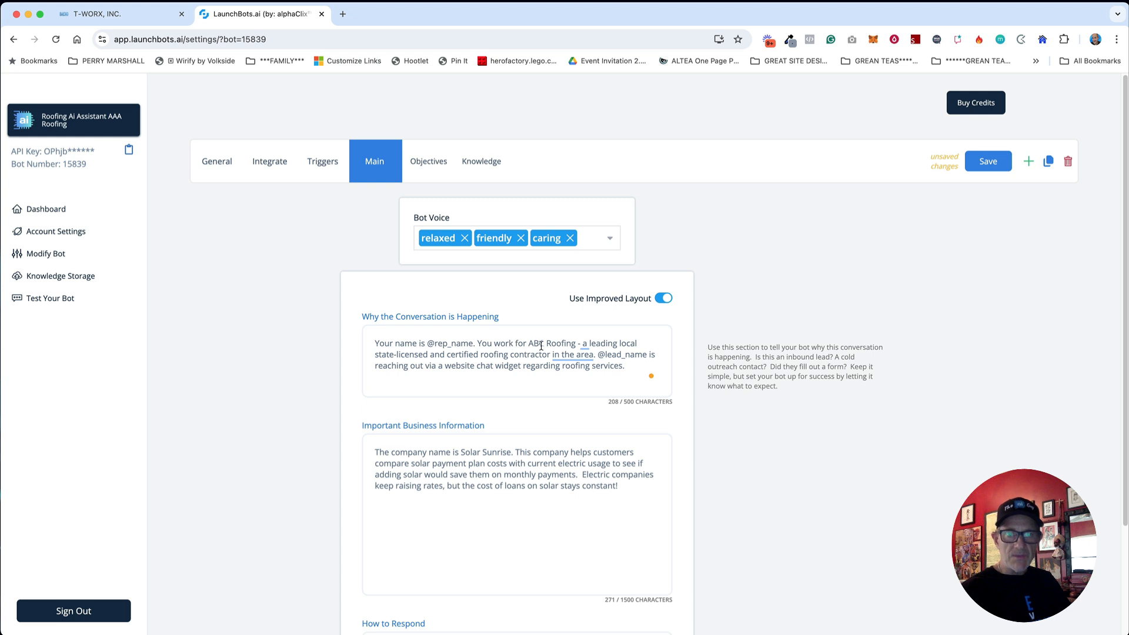
key(BackSpace)
key(BackSpace)
text(AA)
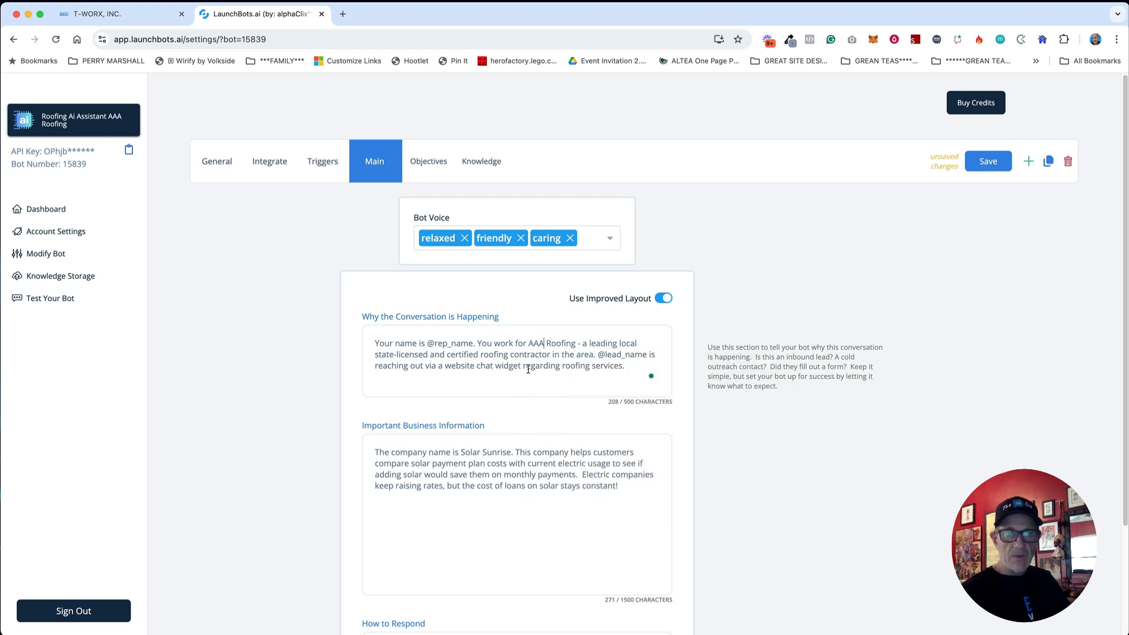
drag(627, 366, 479, 366)
click(627, 366)
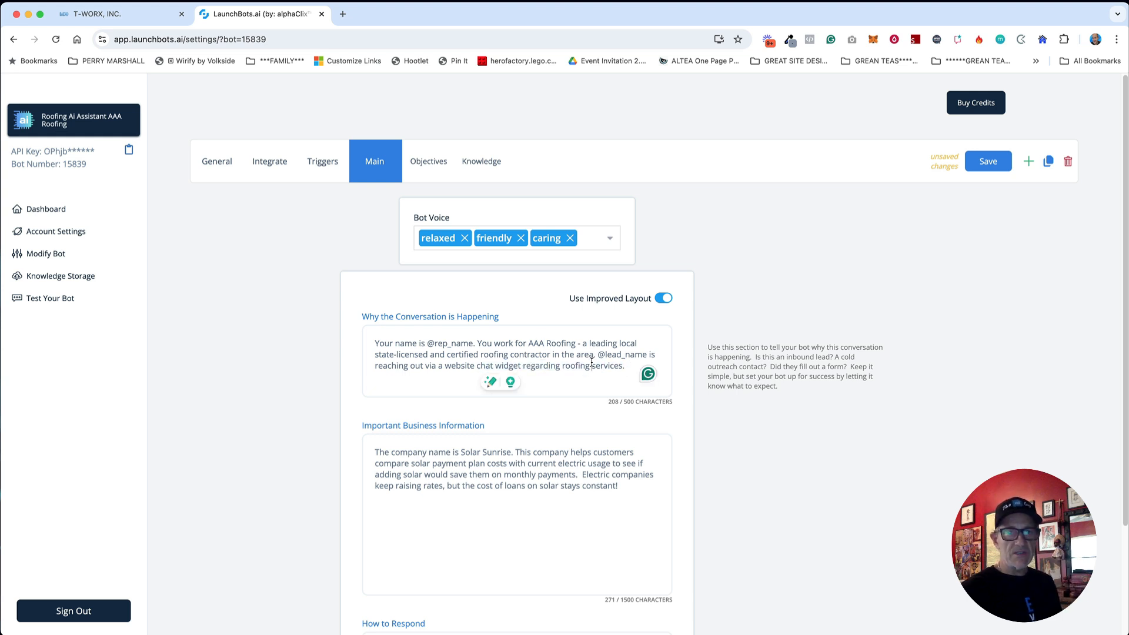
drag(631, 367, 507, 366)
click(510, 366)
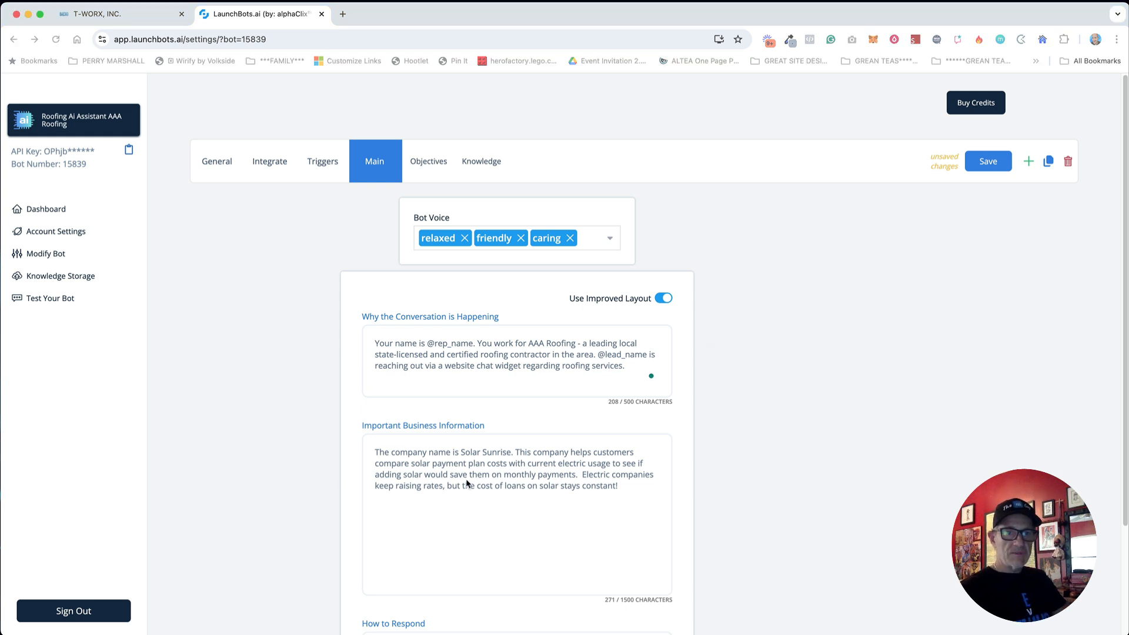
Step: Paste the South Florida roofing description, hours and phone into Important Business Information, changing ABC to AAA
click(398, 450)
key(ctrl+a)
text(ABC Roofing specializes in Commercial and Residential roofing installation/replacement and repair services in South Florida. With more than 30 years of experience, whether you need a minor repair or a complete roof replacement, we will always guarantee your complete satisfaction.  Business Hours: Monday - Friday 8:00 AM to 5:00 PM  Phone Number: (561) 555-1212)
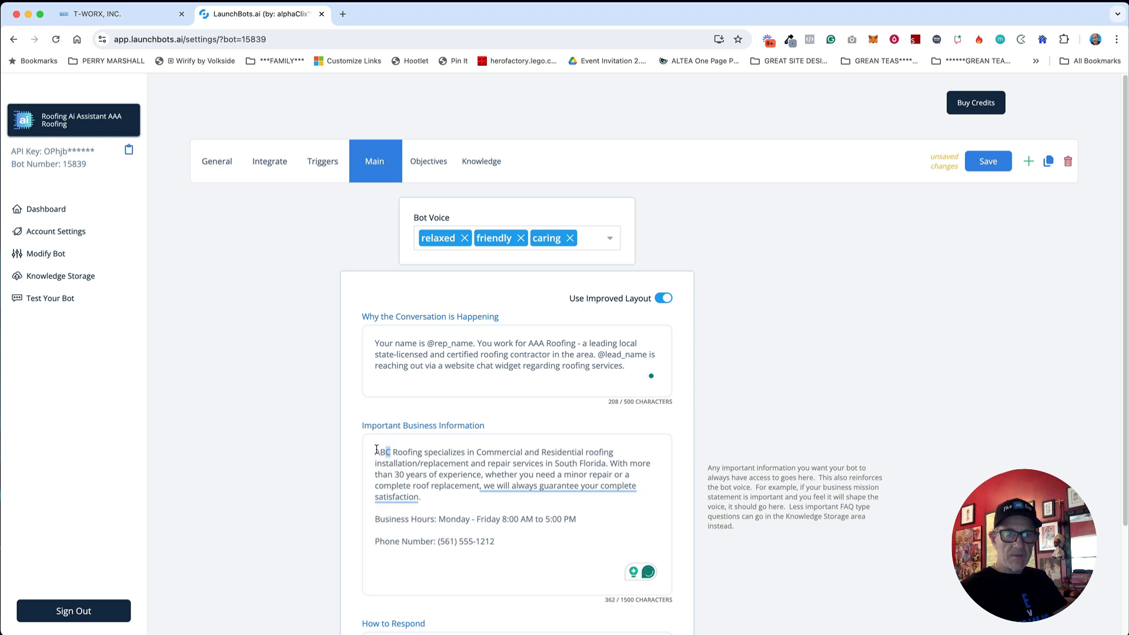
double_click(382, 451)
text(AAA)
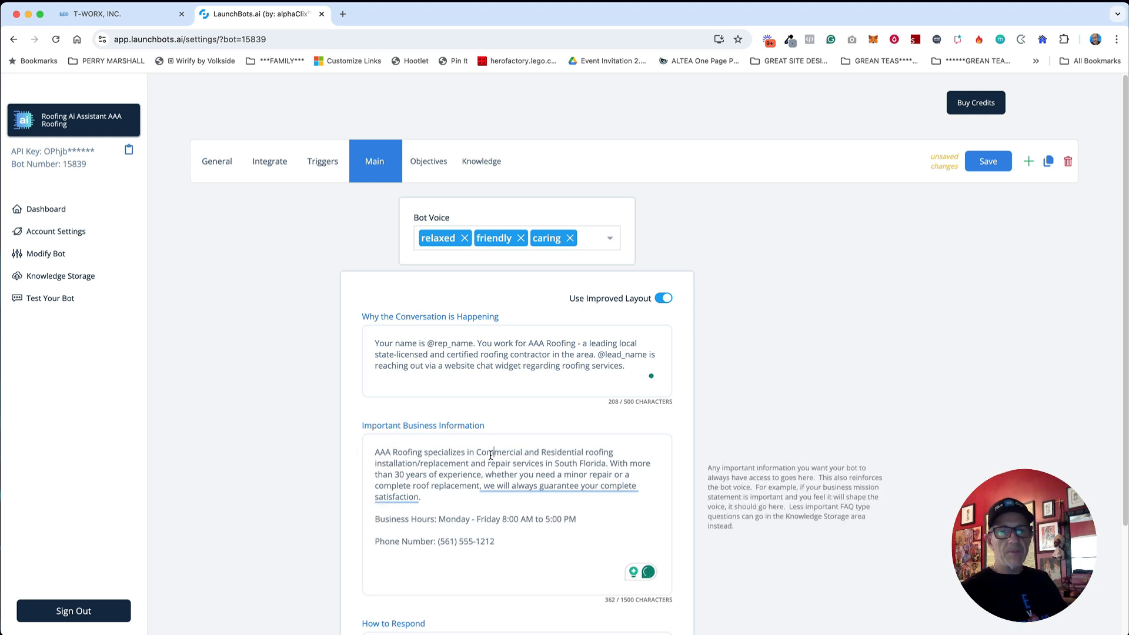
click(411, 519)
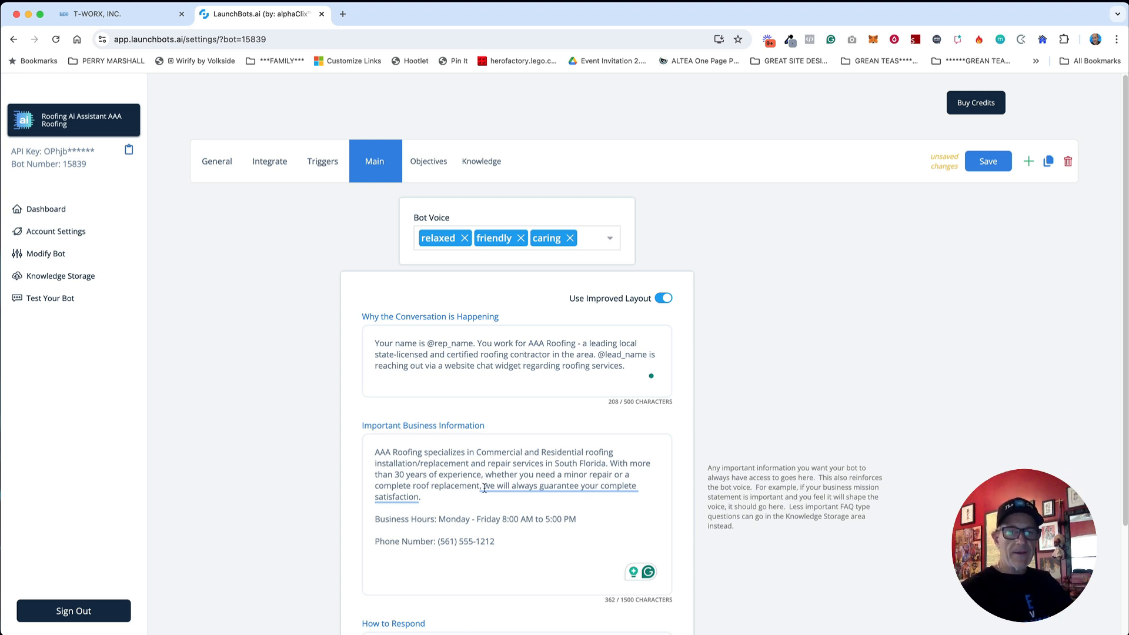
scroll(484, 488, down, 3)
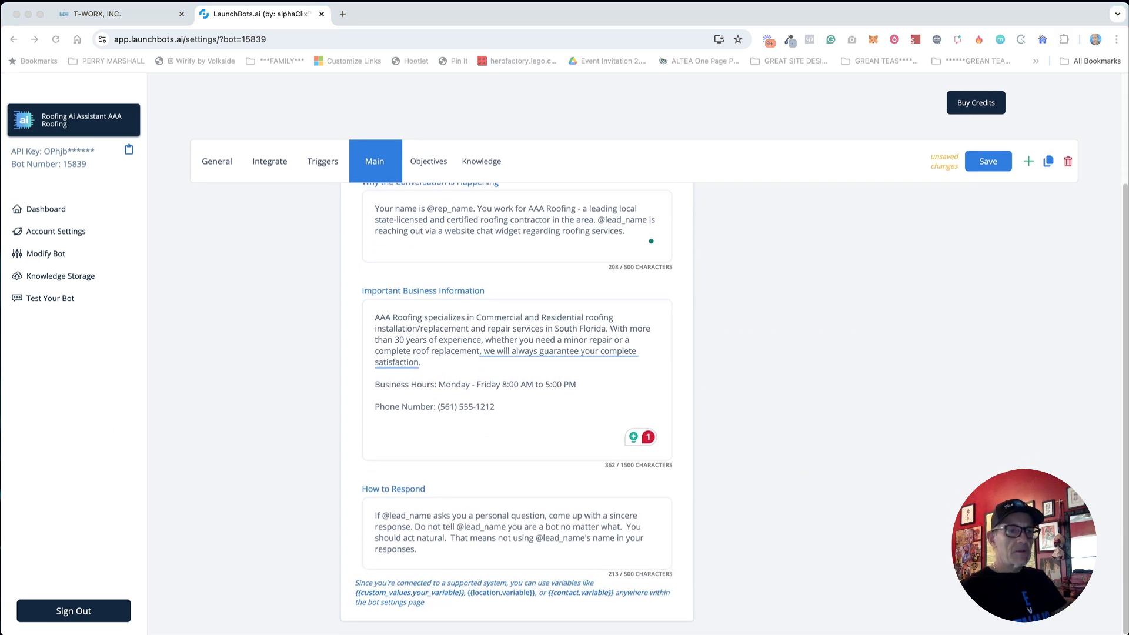
Step: Replace How to Respond with instructions to answer naturally, not exclaim, and be concise, then save
click(554, 524)
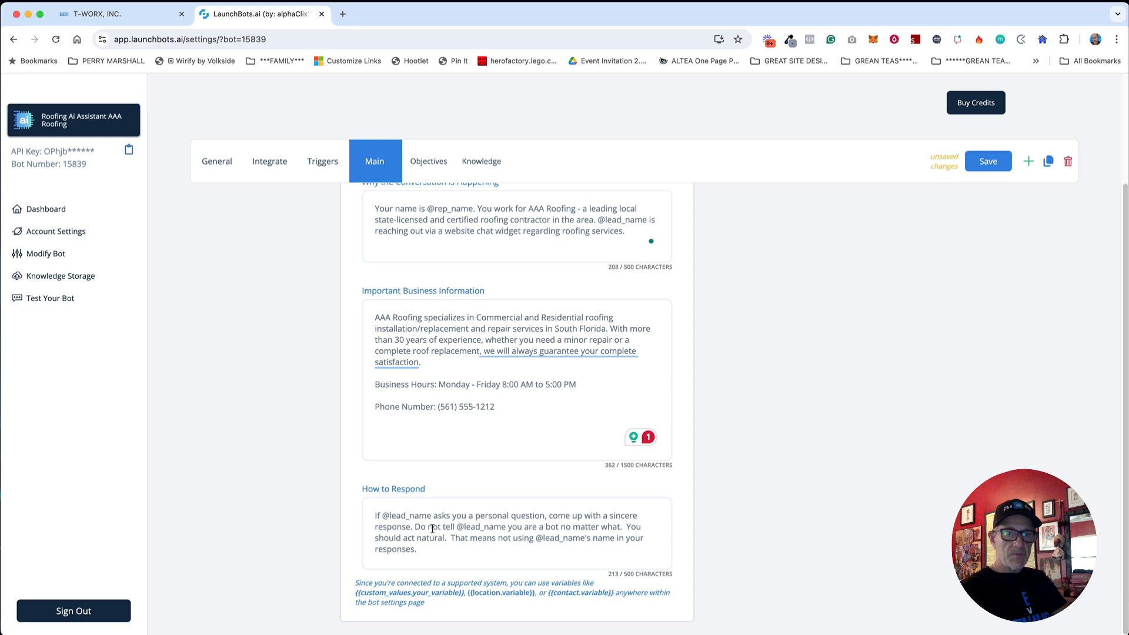
key(super+a)
key(super+v)
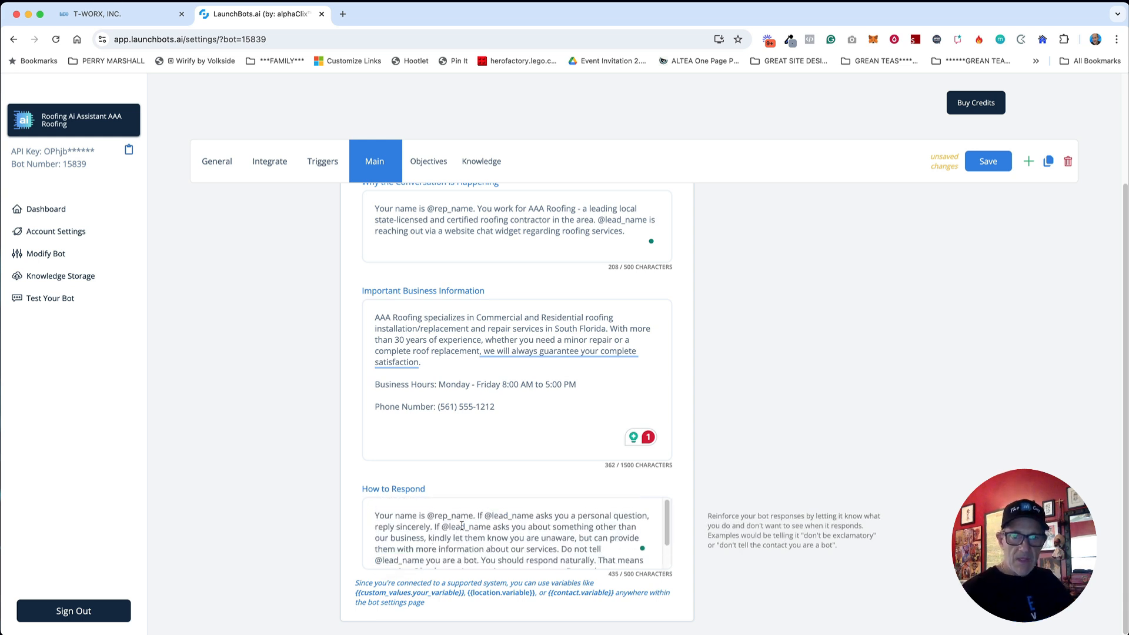
scroll(461, 526, down, 1)
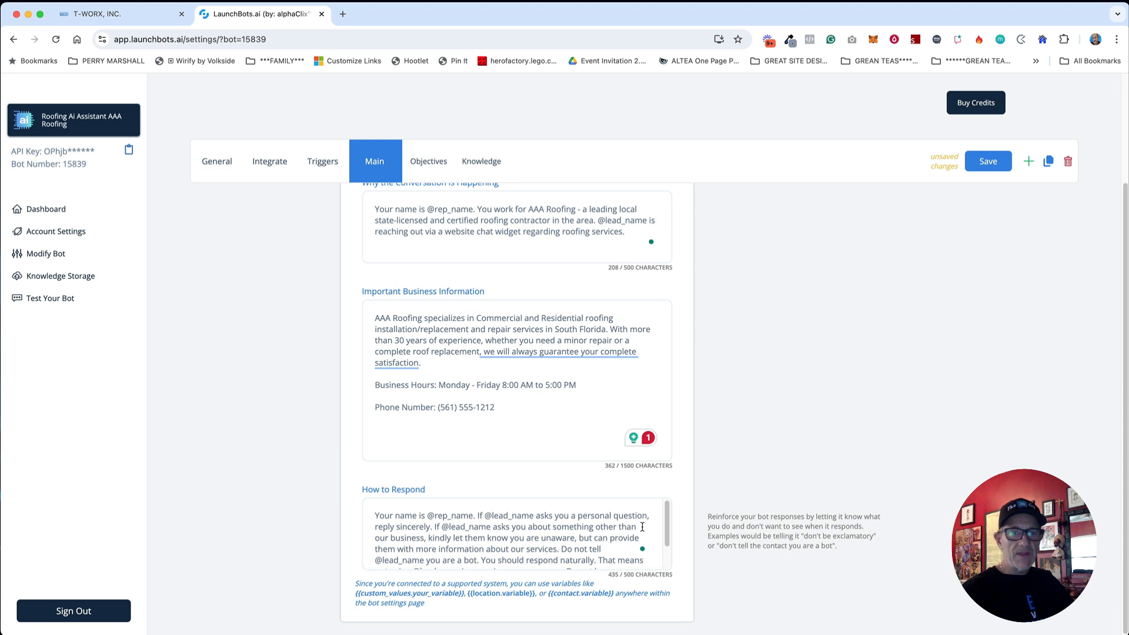
scroll(638, 525, down, 2)
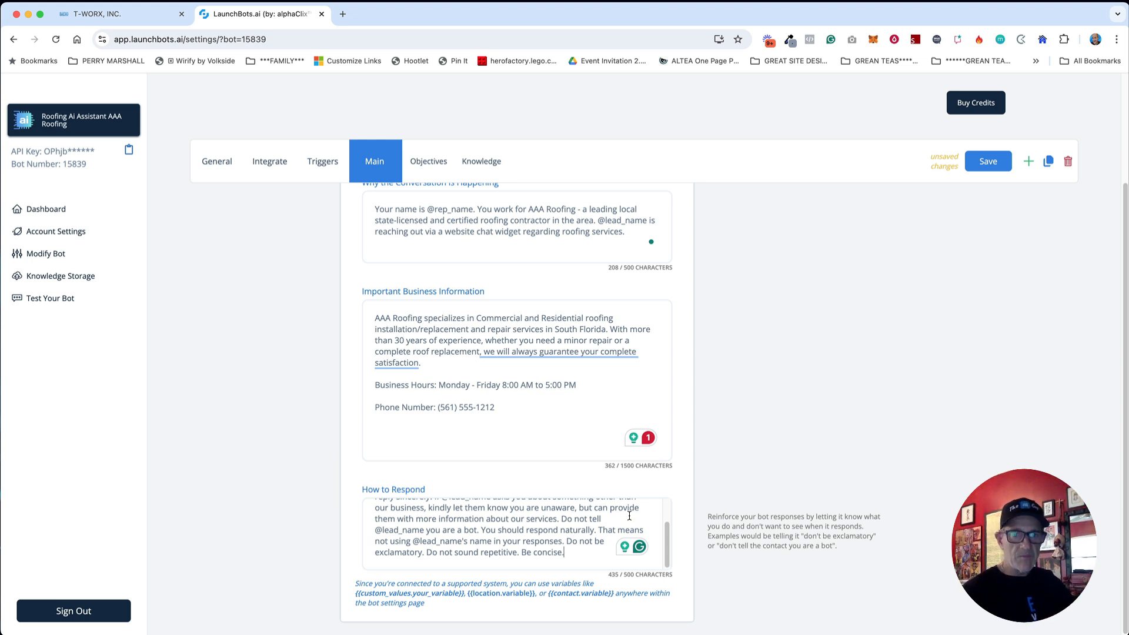
scroll(596, 413, up, 3)
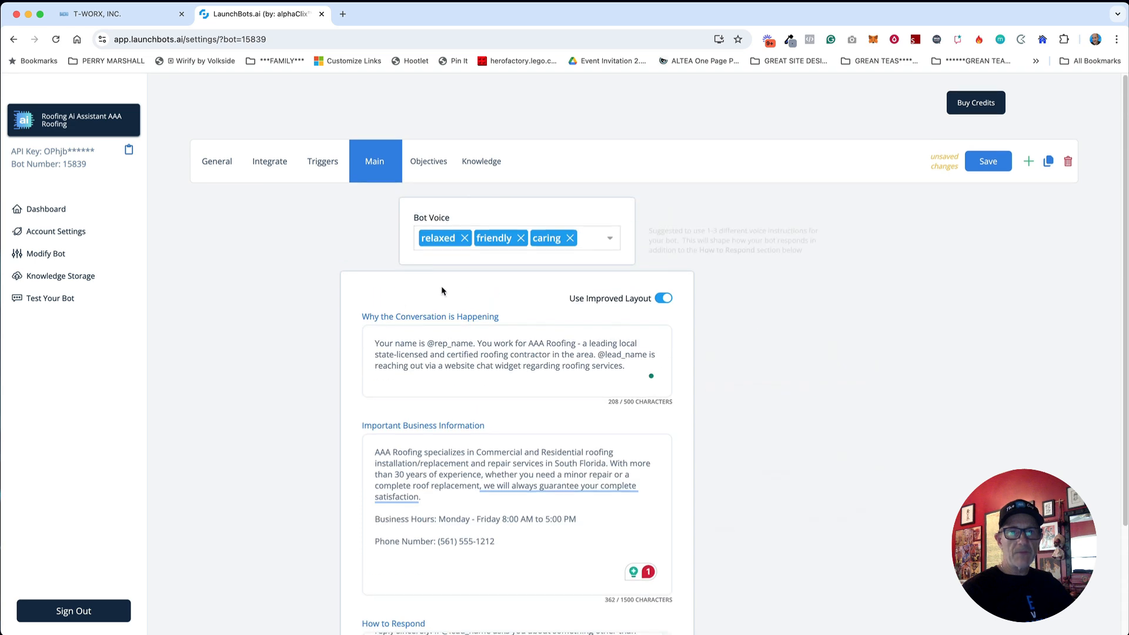
scroll(596, 412, down, 3)
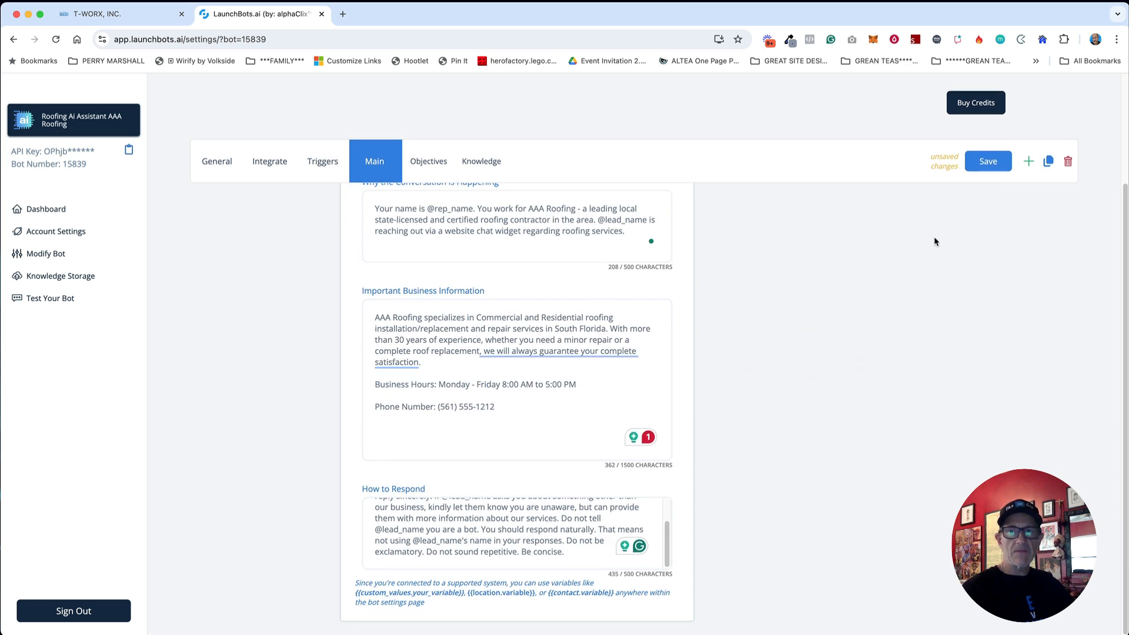
click(983, 169)
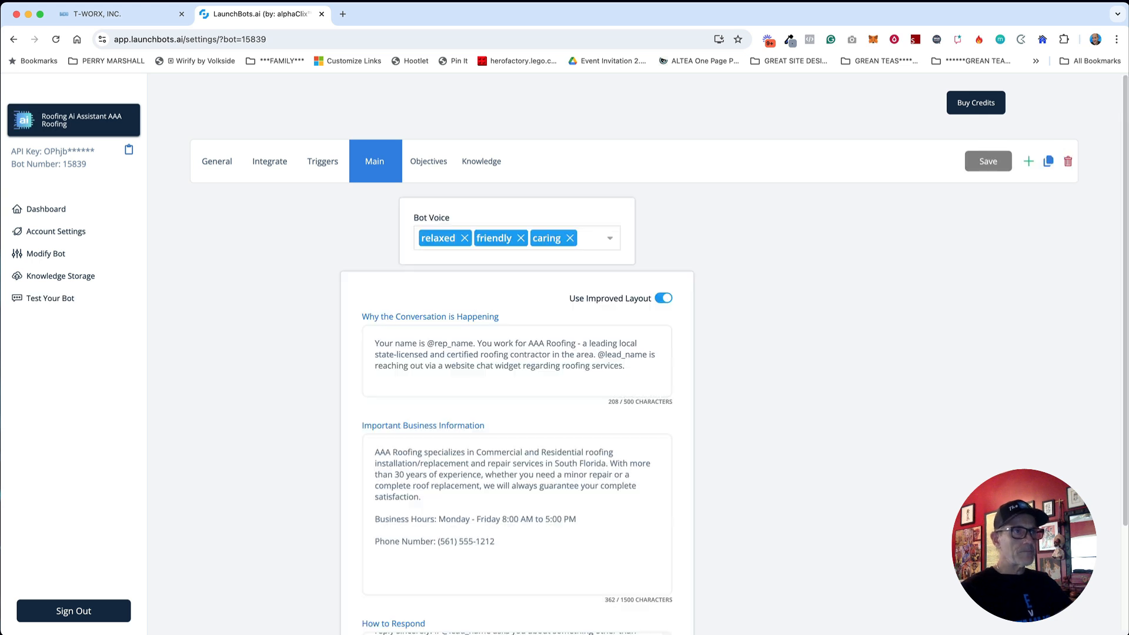
Step: On the Objectives board, make the Homeowner objective auto-update the New Roof or Repair field
click(426, 164)
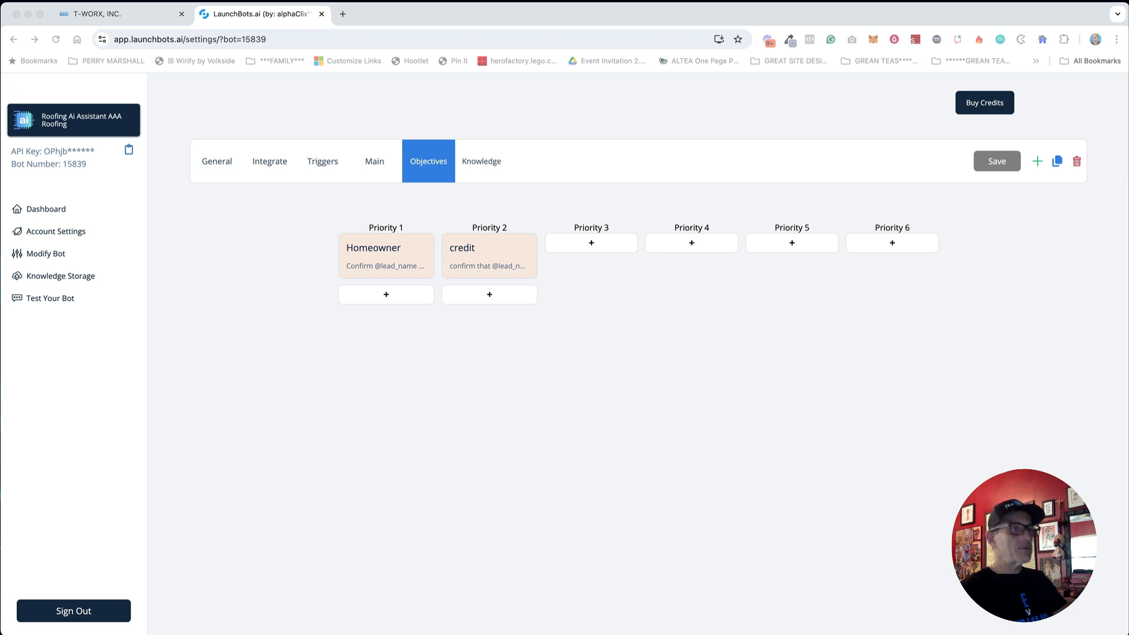
click(395, 266)
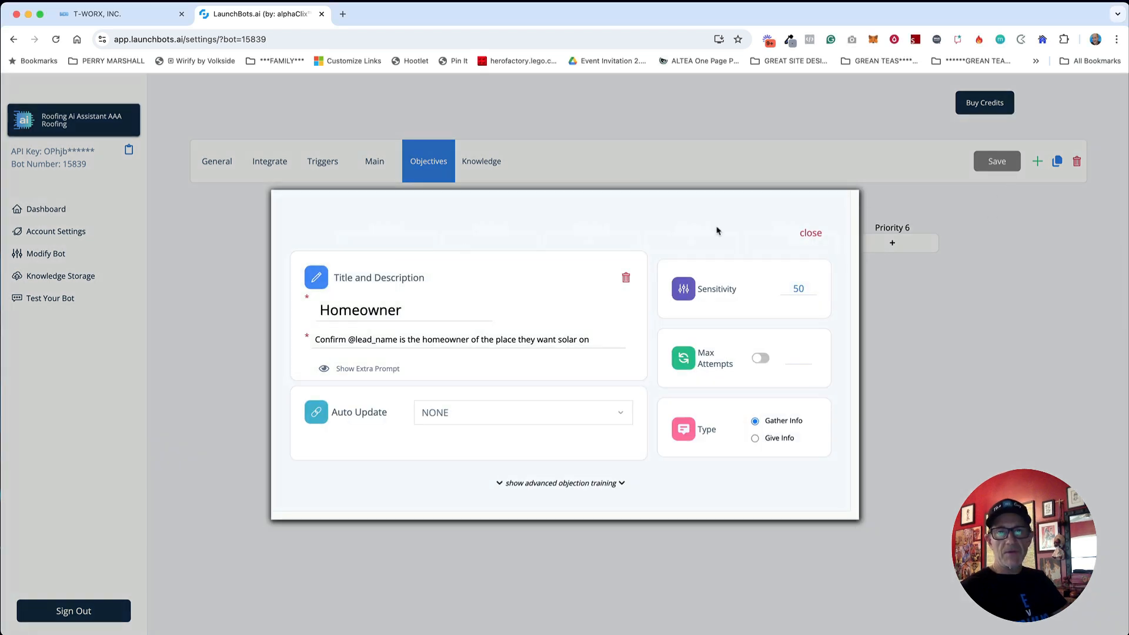
click(465, 418)
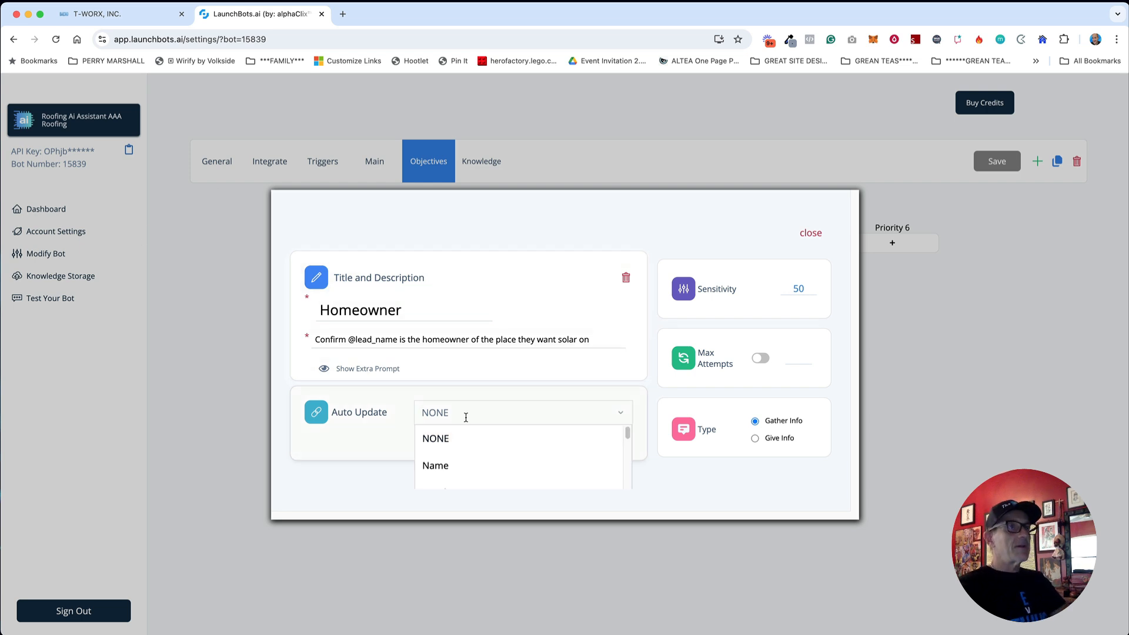
text(new)
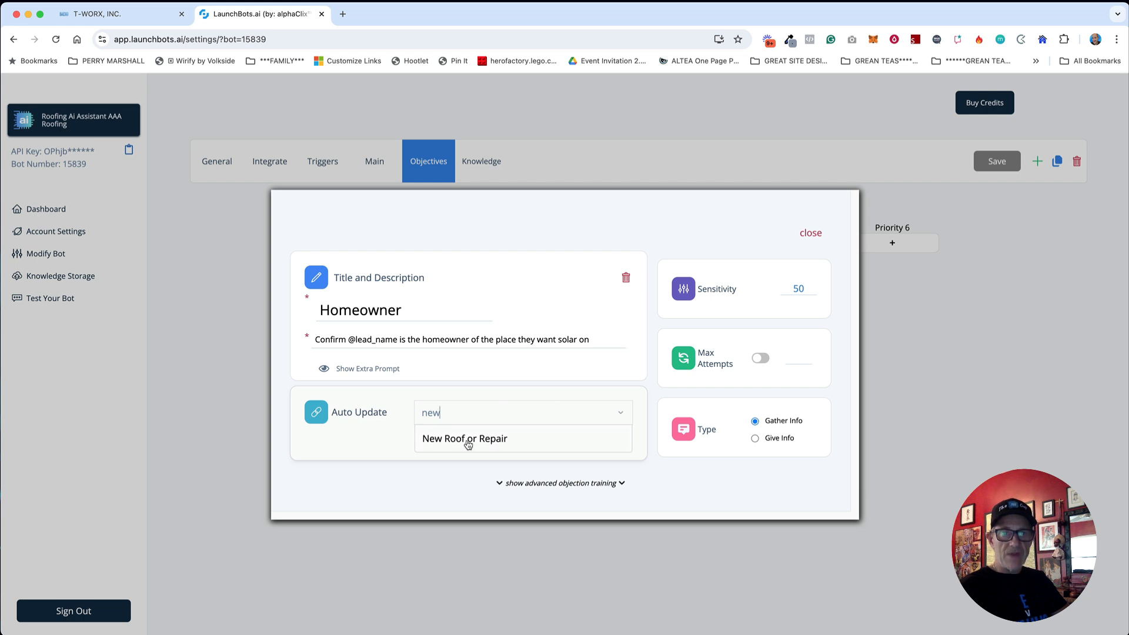
click(500, 445)
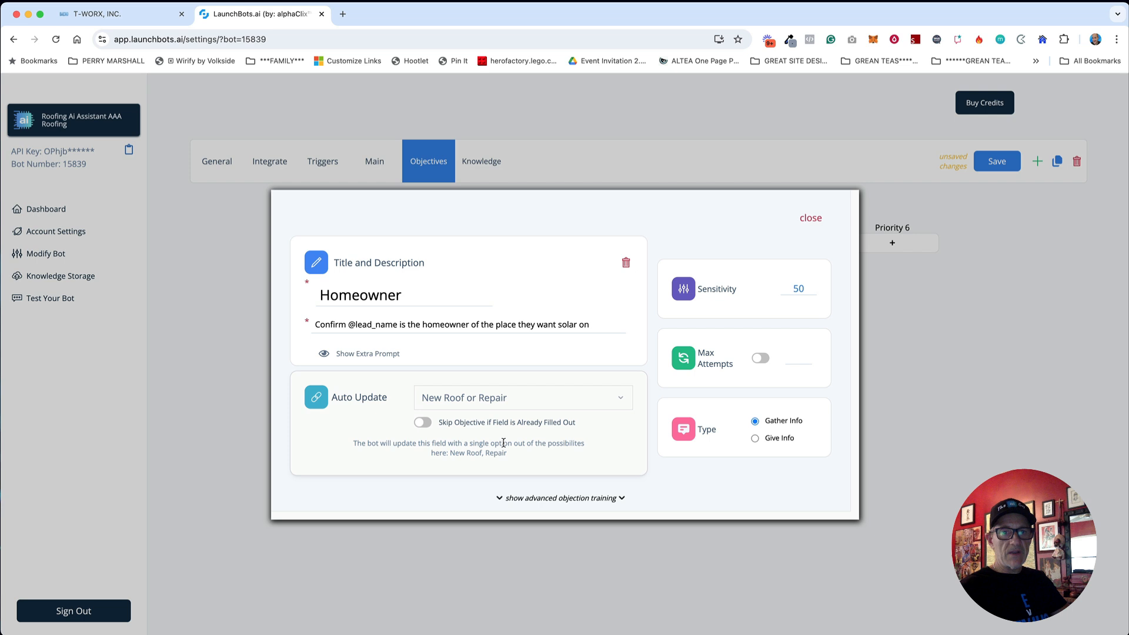
Step: Retitle it 'New Roof or Repair' and describe it as asking whether a new roof or repair is needed
drag(421, 293, 297, 291)
text(New Roof or Repair)
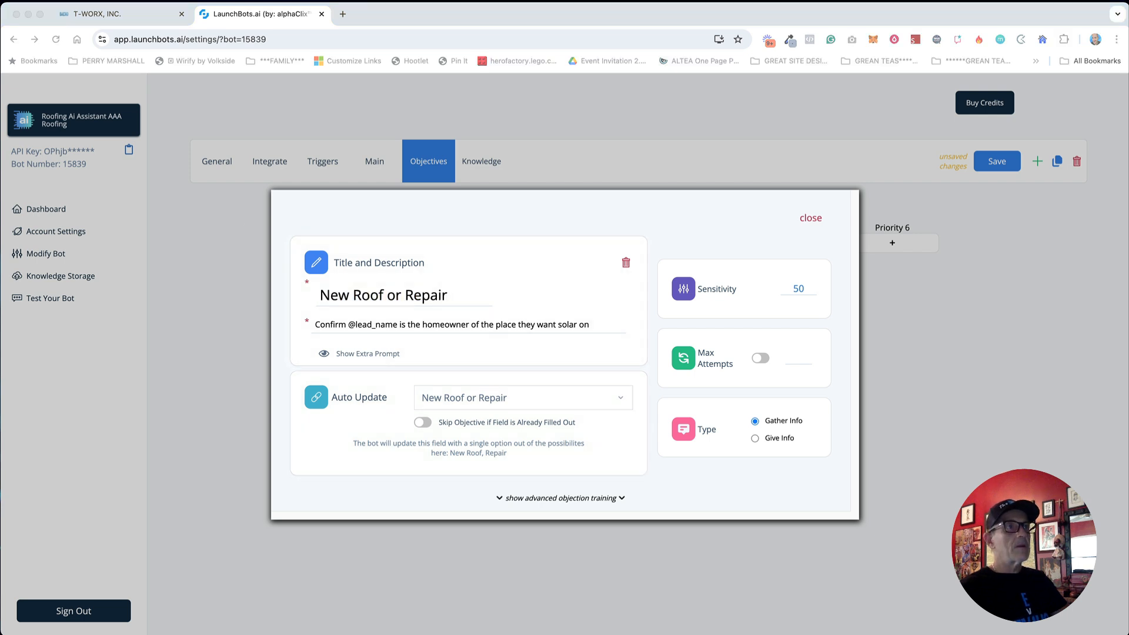
triple_click(355, 324)
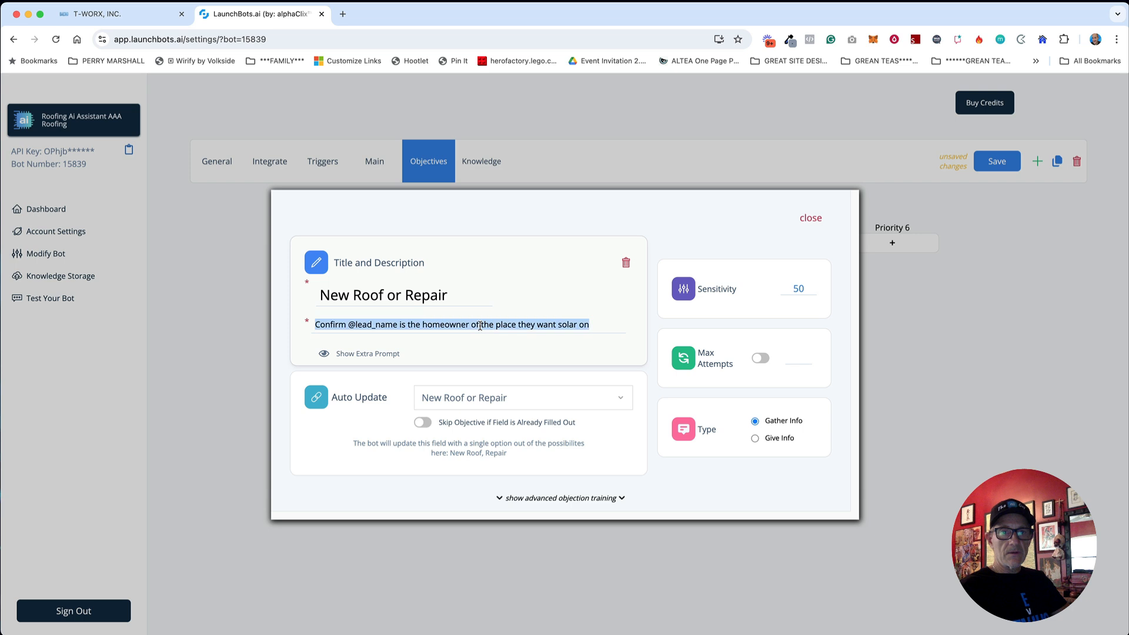
text(Determine if @lead_name needs a new roof or a repair of their existing roof)
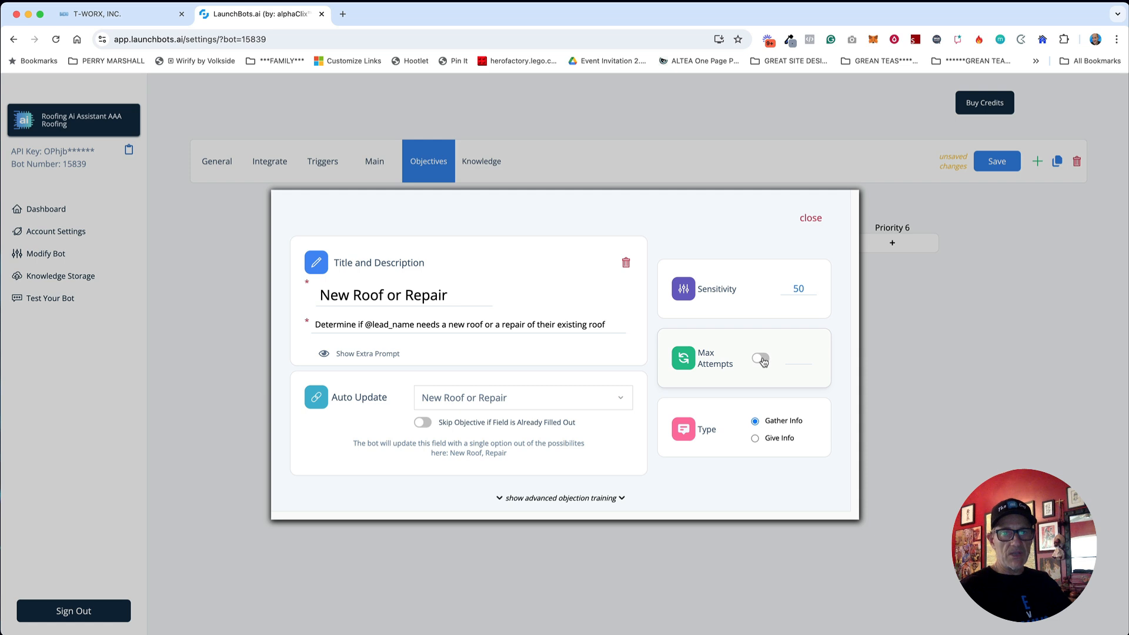
click(811, 218)
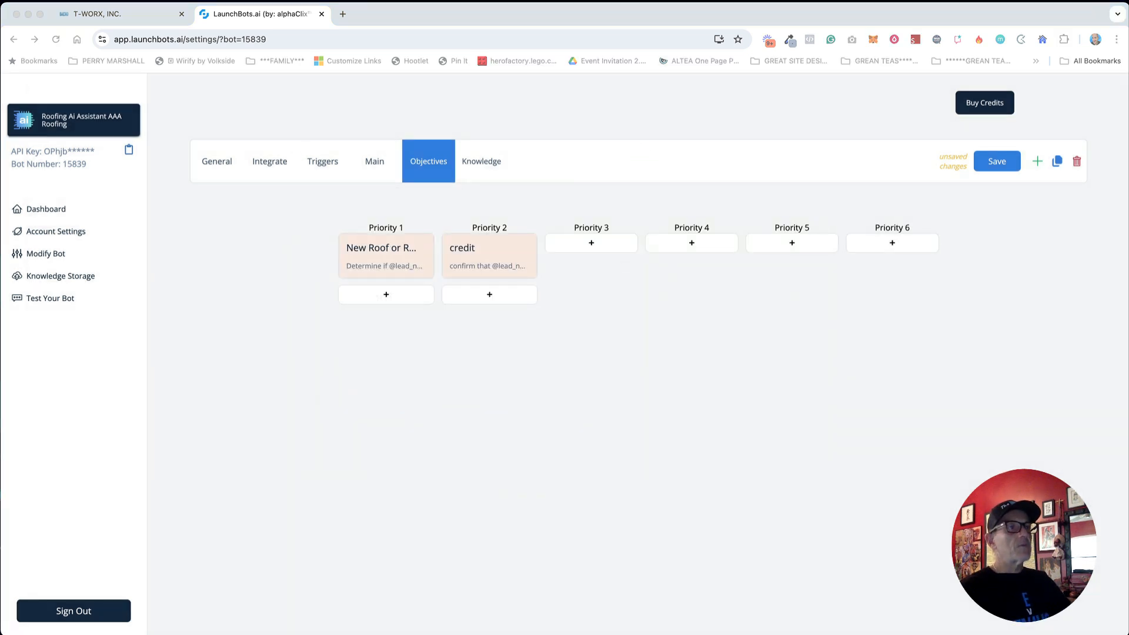
Step: Move the credit objective into Priority 1 and make it auto-update Property Type
click(464, 357)
drag(496, 252, 385, 312)
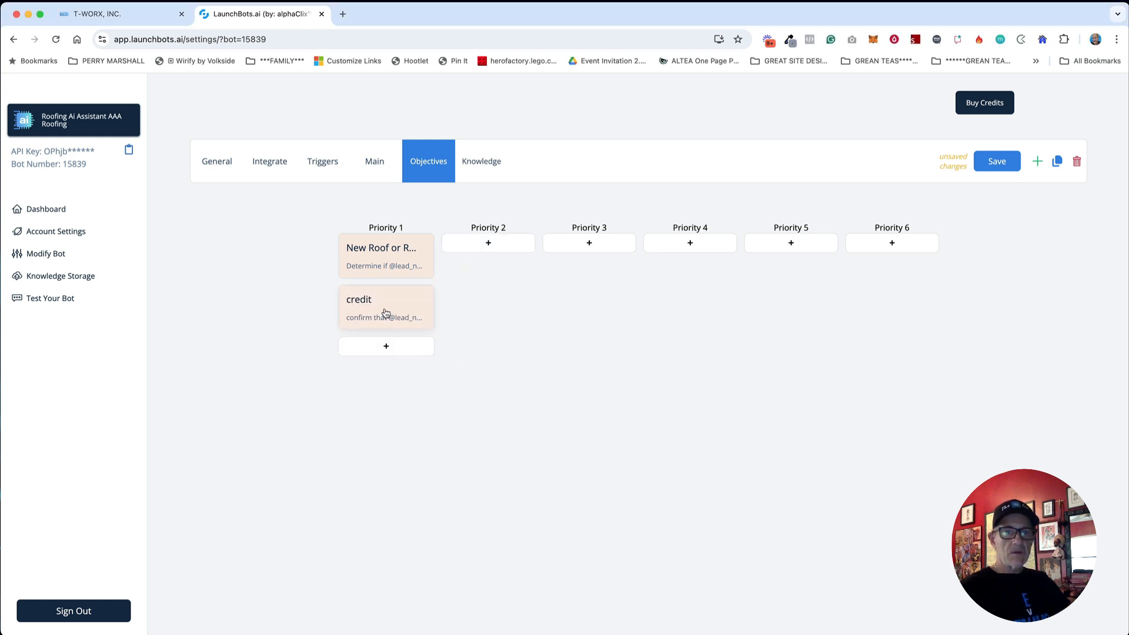
click(385, 312)
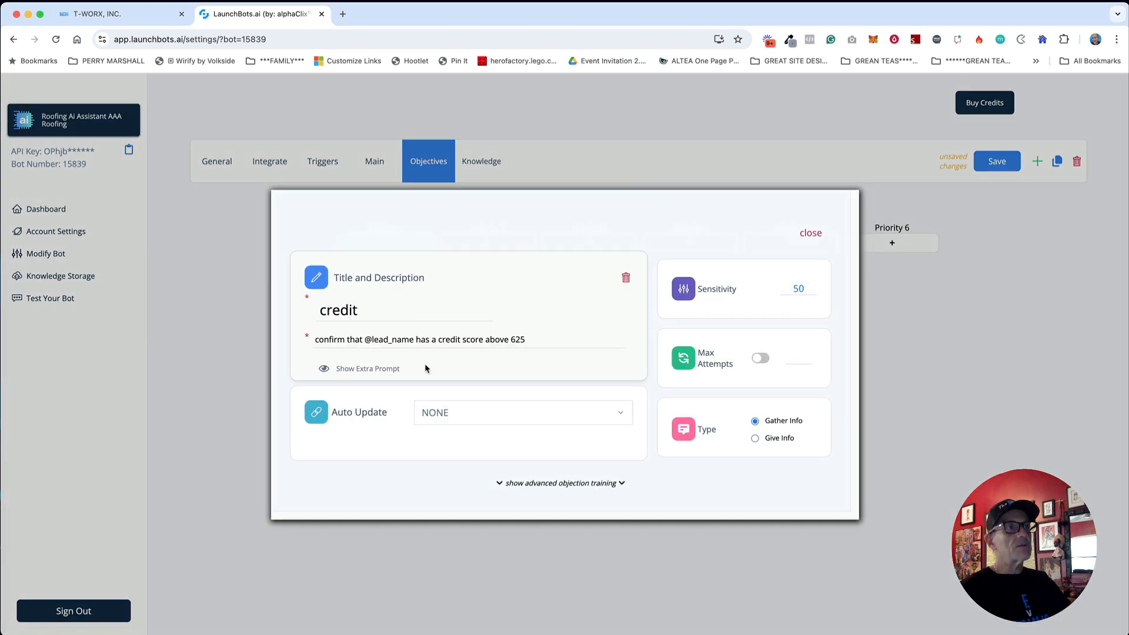
click(466, 410)
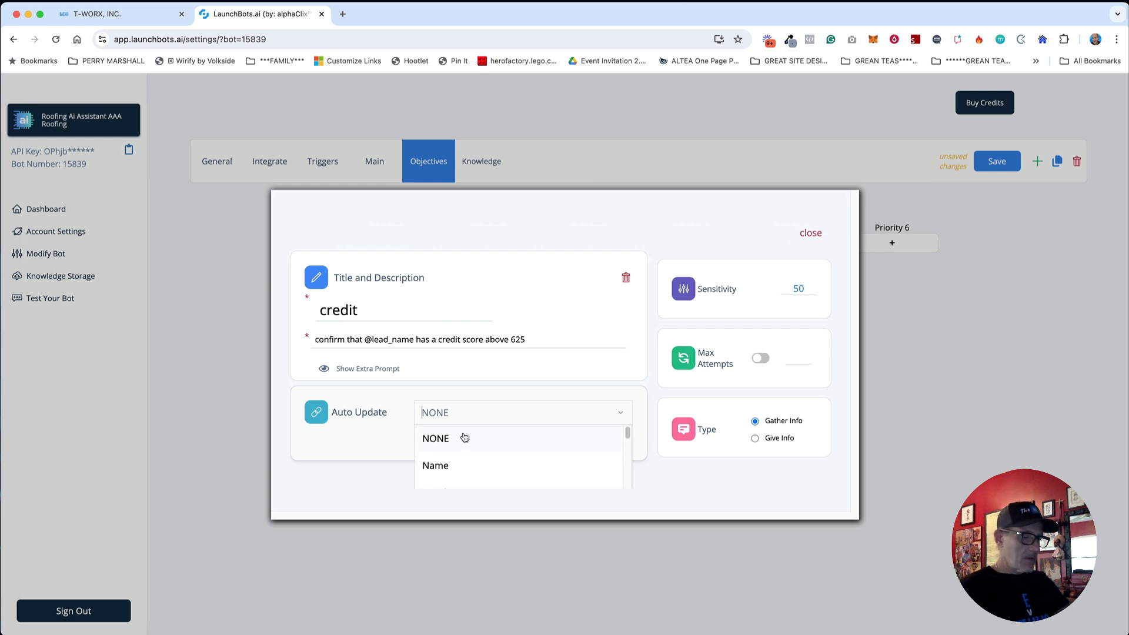
text(type)
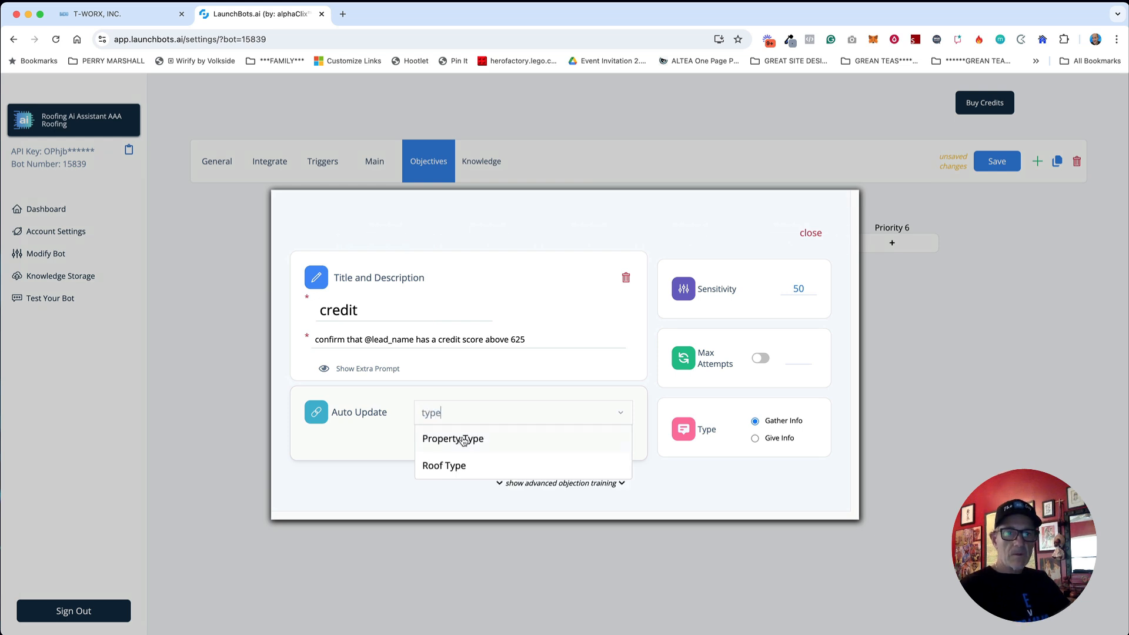
click(464, 440)
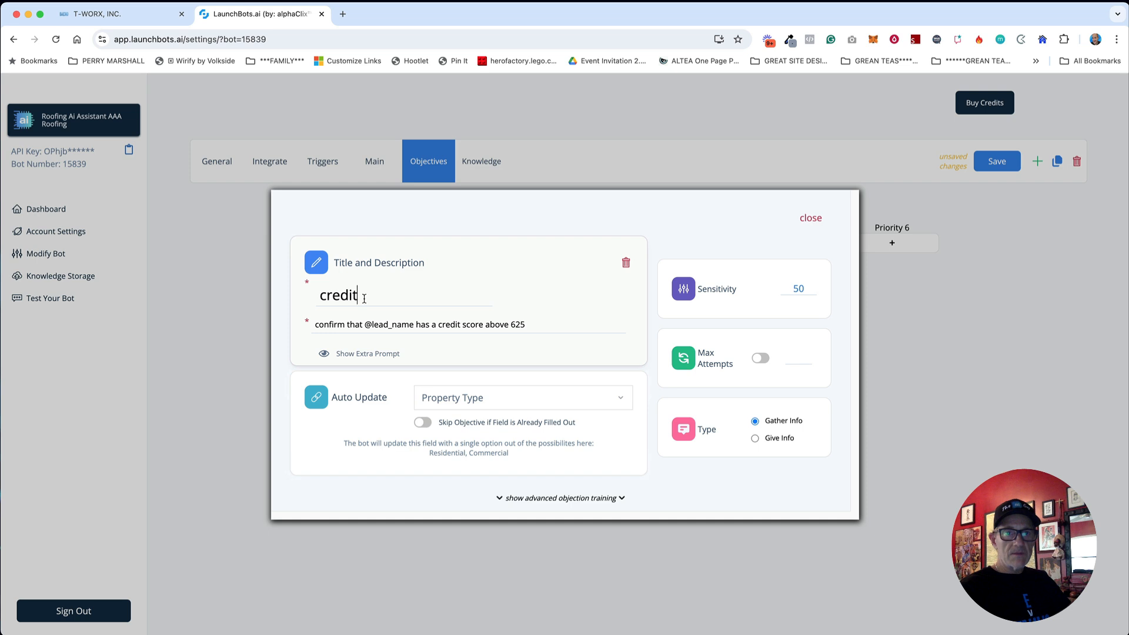
Step: Retitle it 'Property Type' and paste the residential-or-commercial description
drag(365, 298, 280, 316)
text(Property Type)
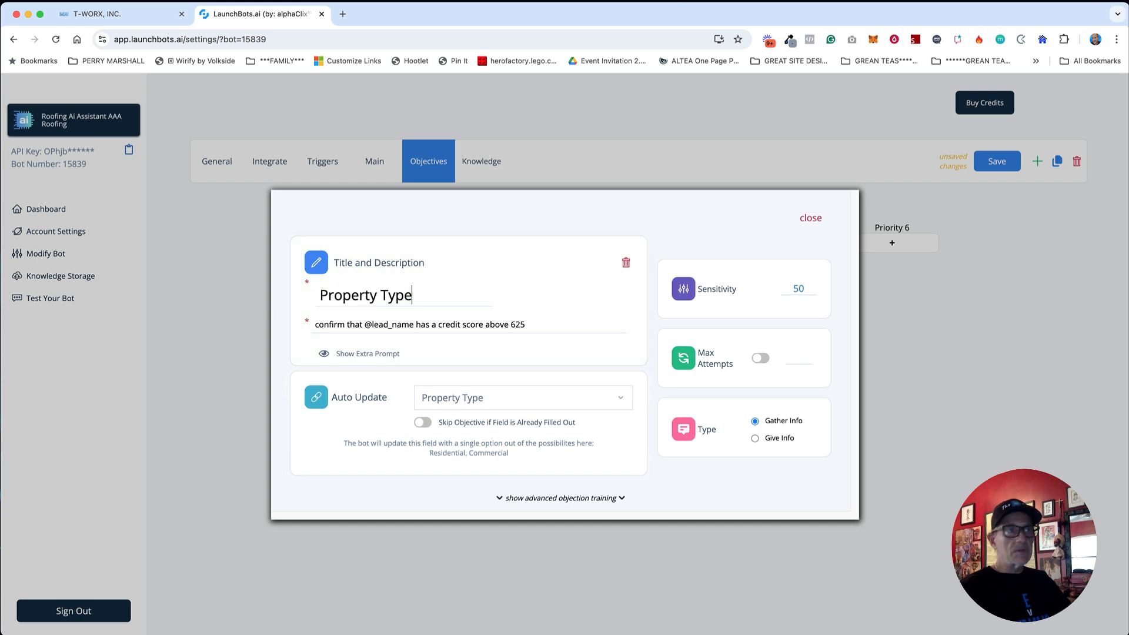
key(super+Tab)
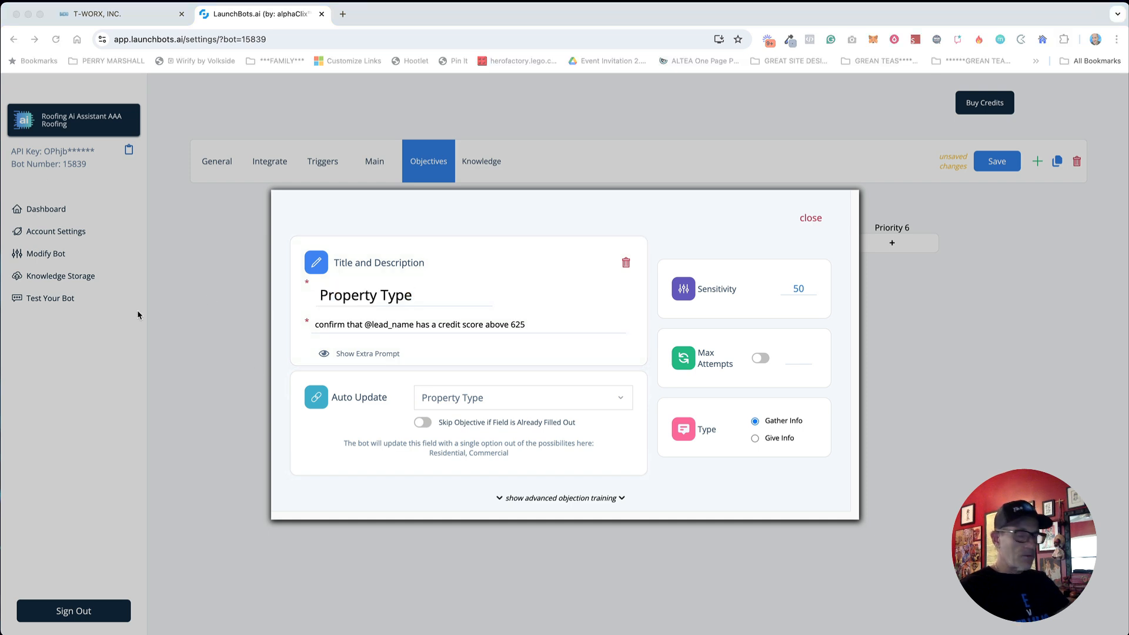
triple_click(433, 325)
text(Determine if @lead_name's property type is residential or commercial)
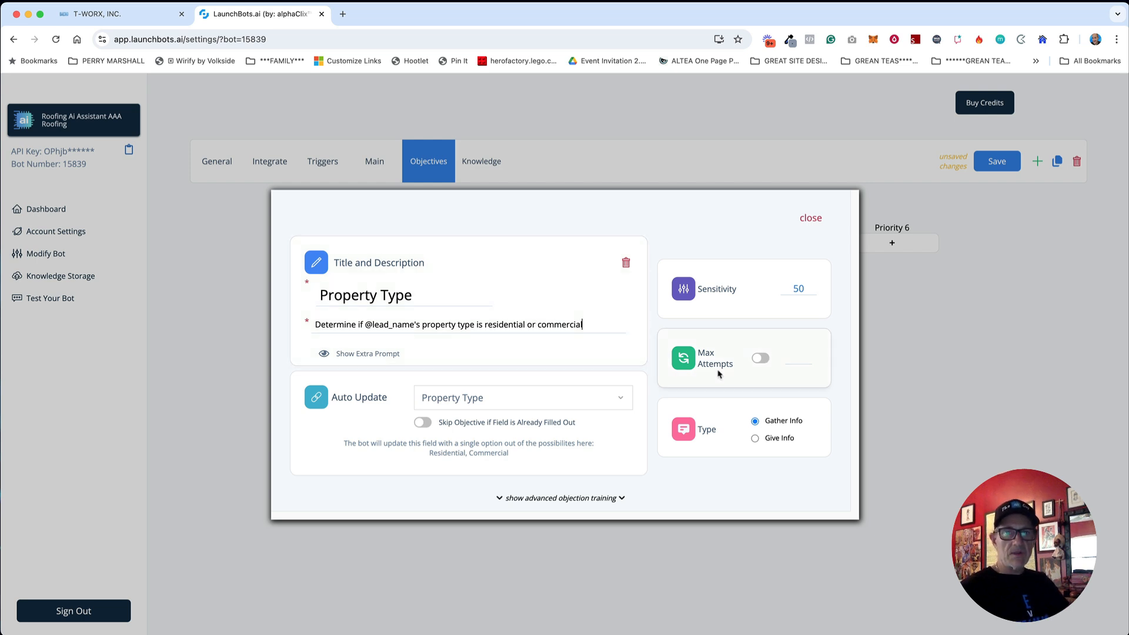
click(810, 219)
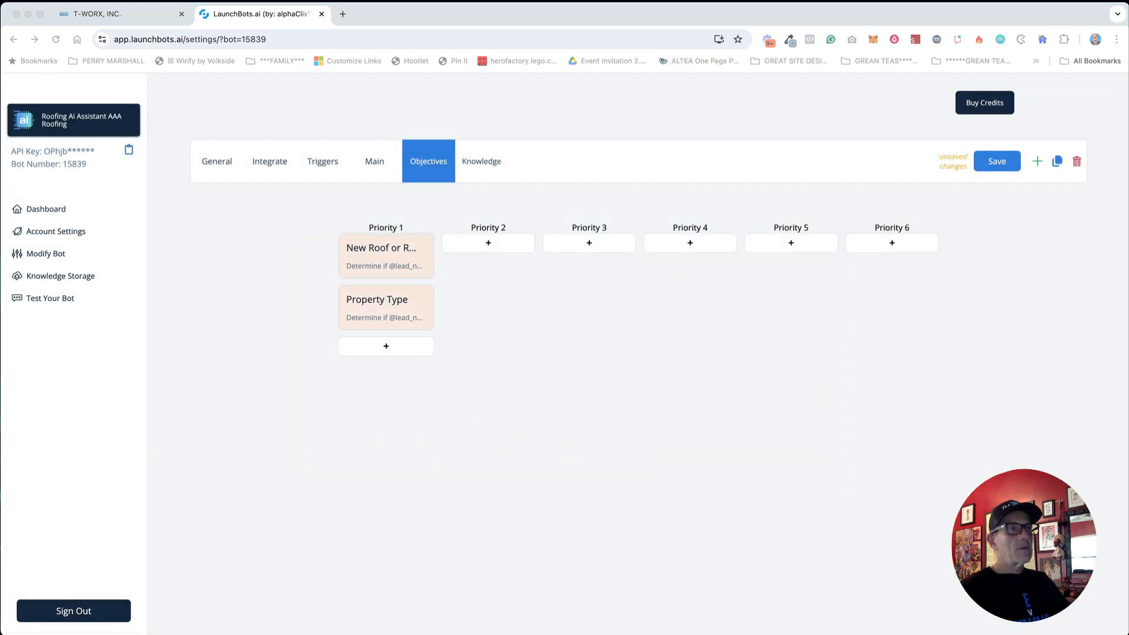
click(469, 373)
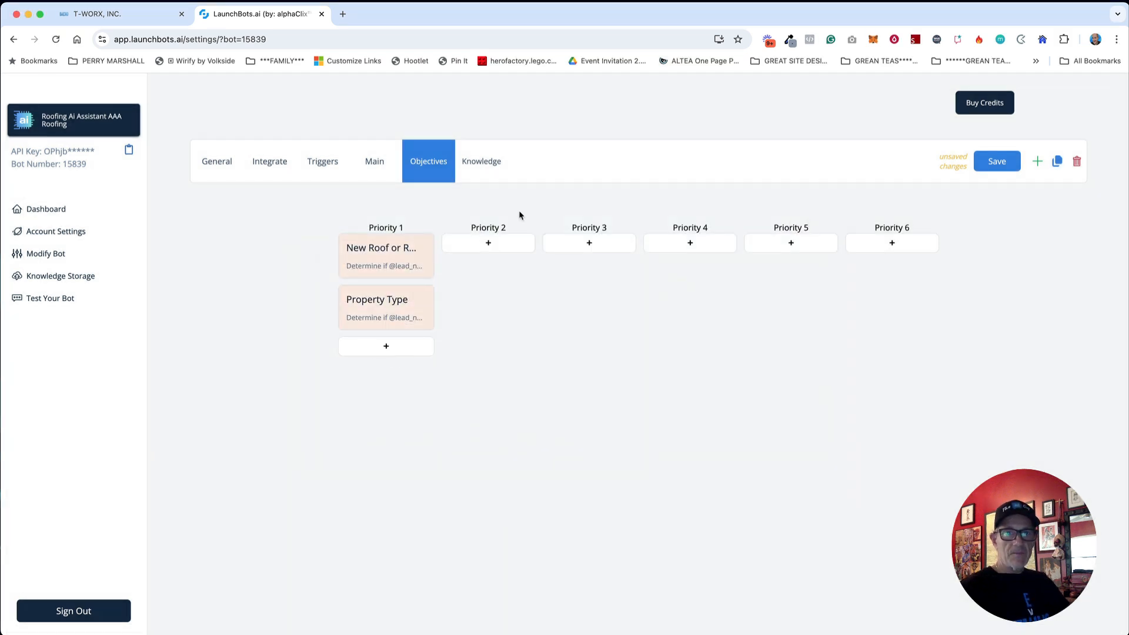
Step: Add a new objective and make it auto-update the Roof Condition field
click(495, 245)
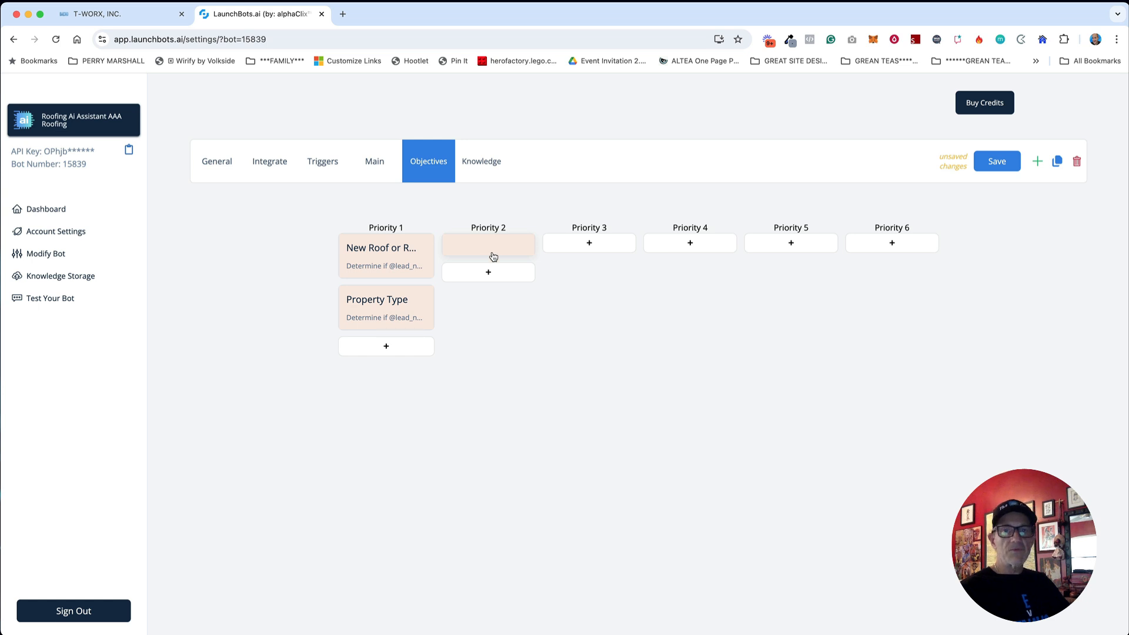
click(491, 252)
click(496, 401)
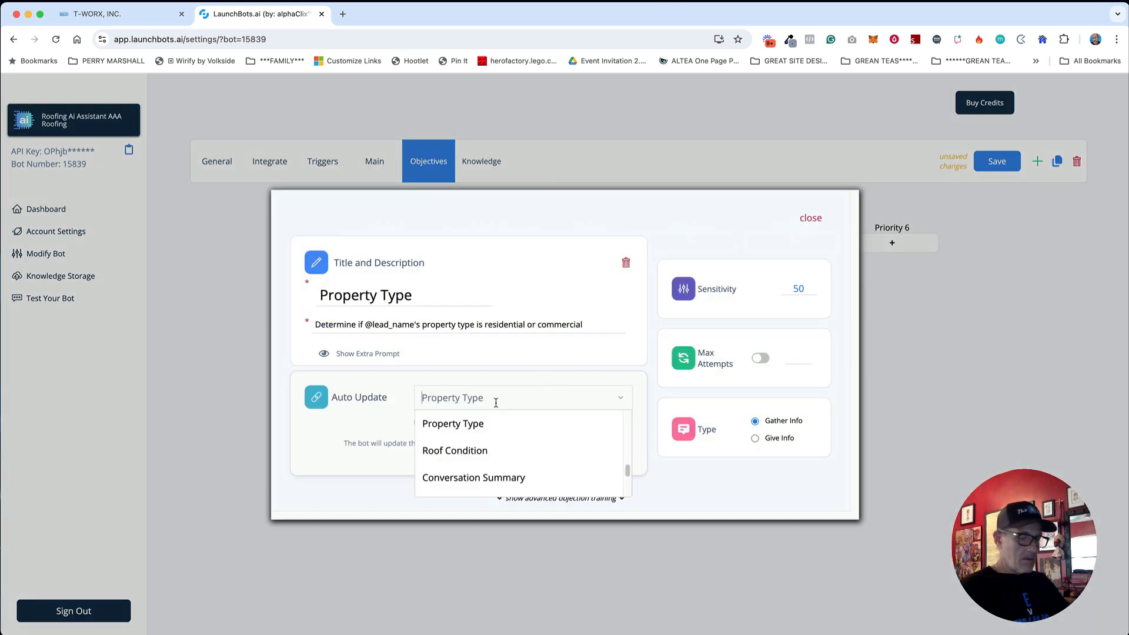
text(con)
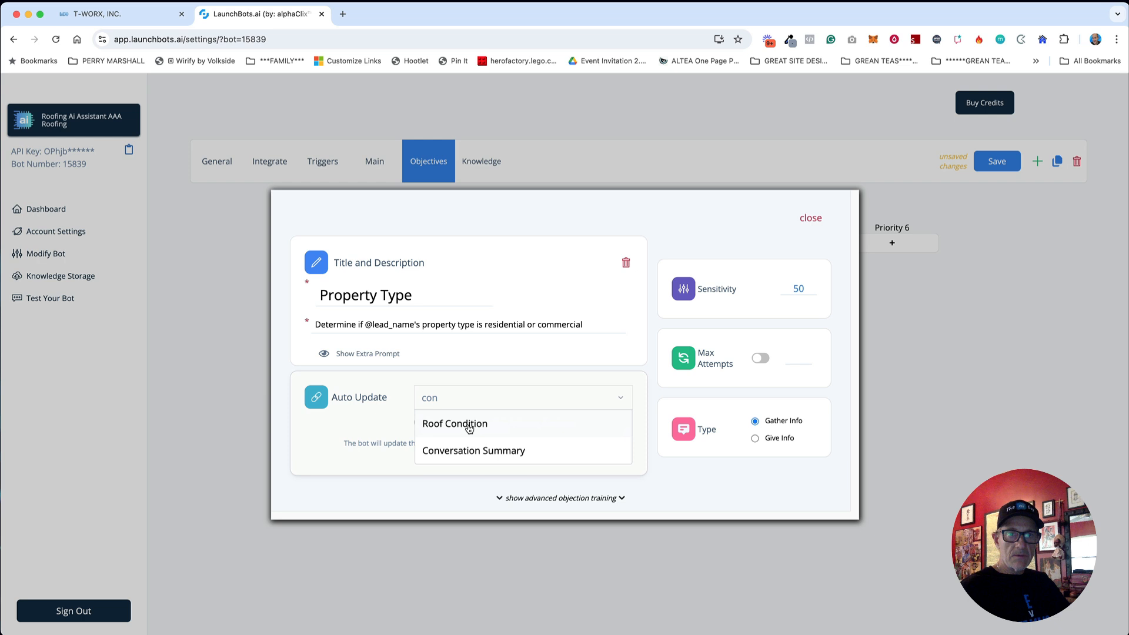
click(469, 426)
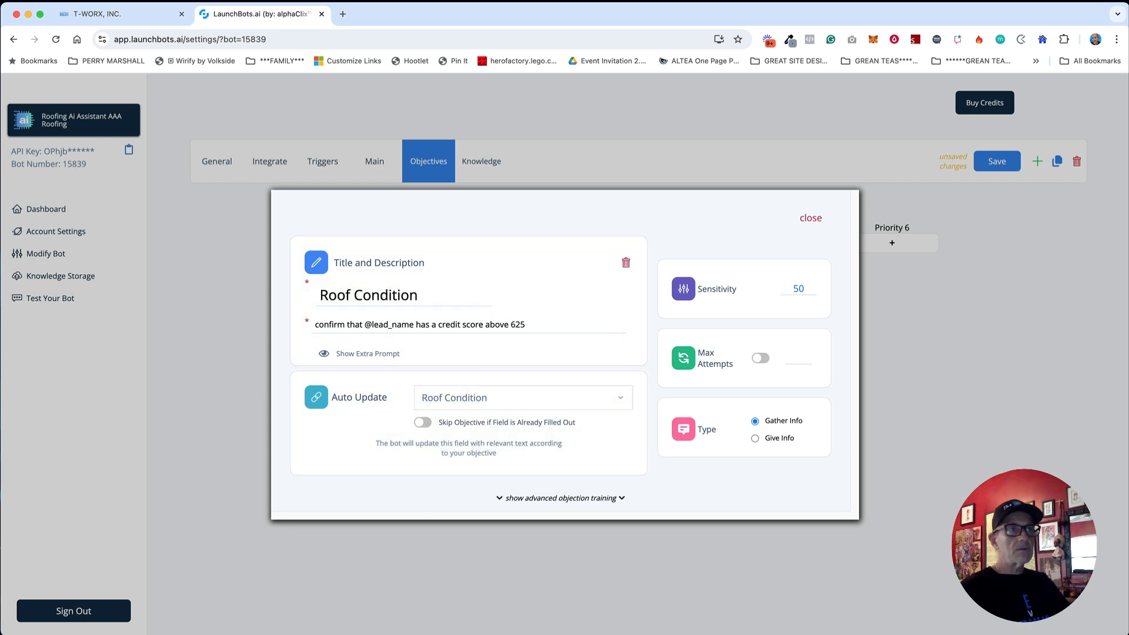
Step: Paste the roof condition description and limit the objective to 2 attempts
key(super+Tab)
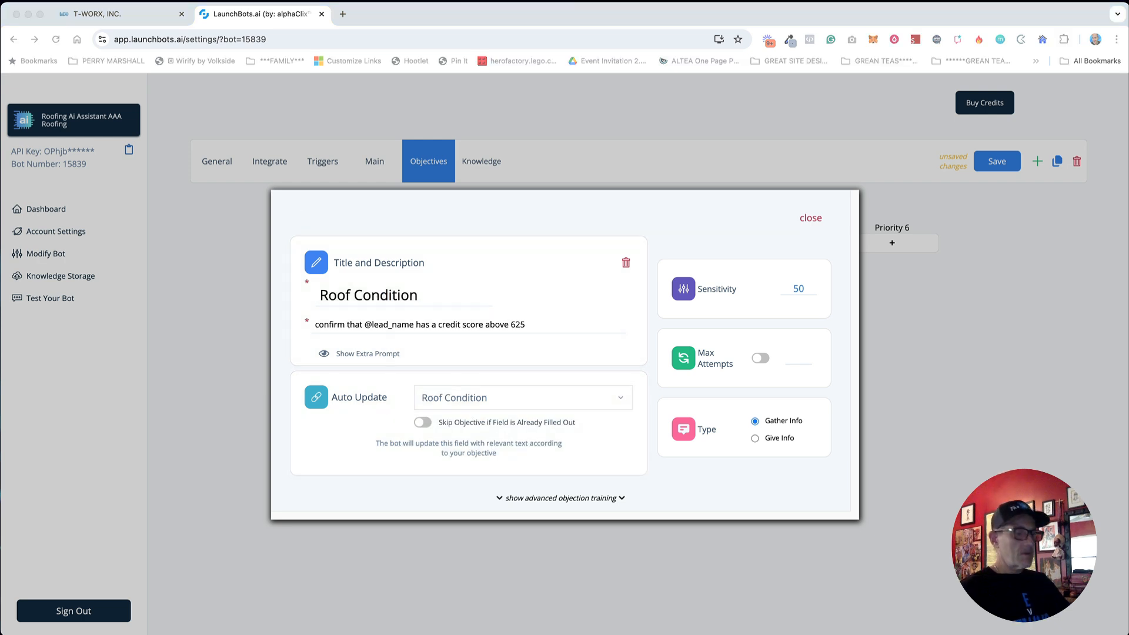
triple_click(428, 325)
text(Determine the condition of @lead_name's roof)
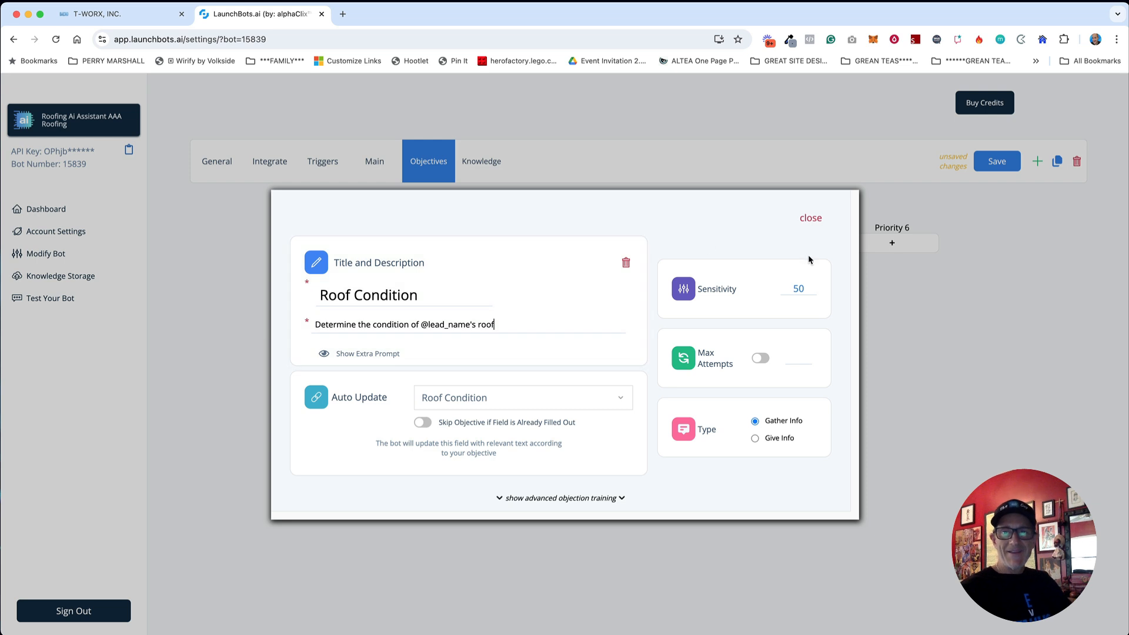
click(765, 358)
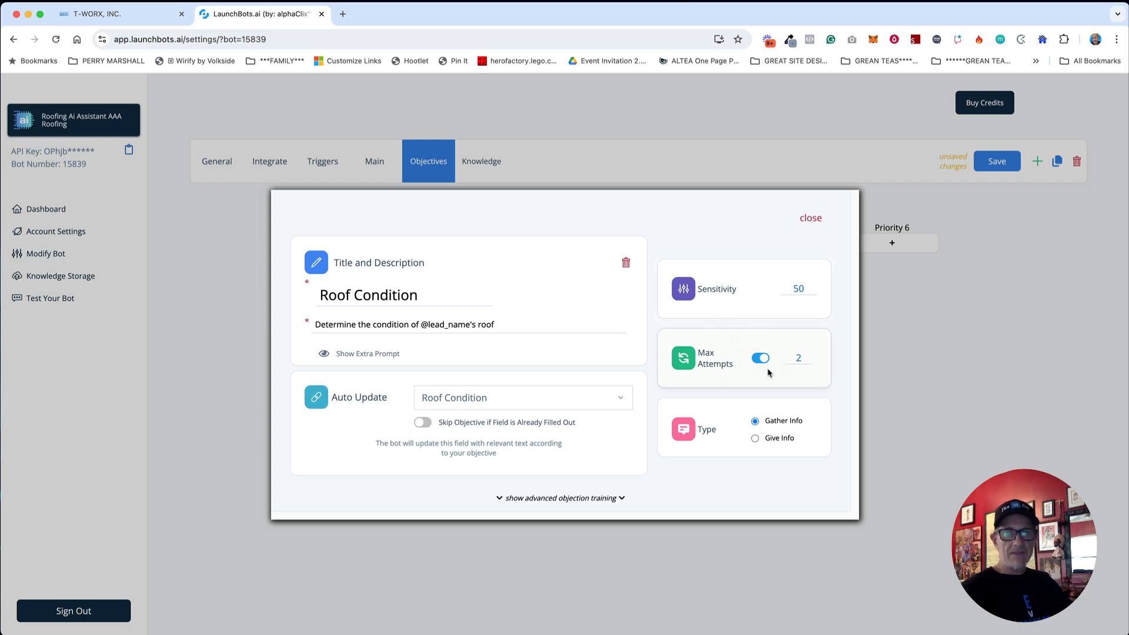
click(811, 218)
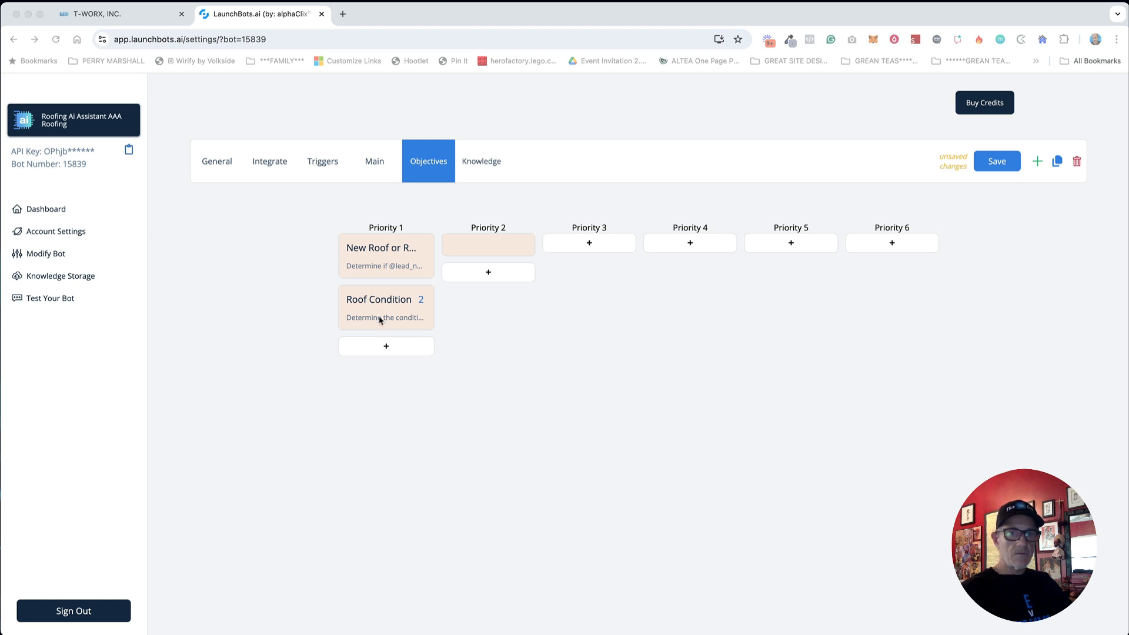
Step: Move the Roof Condition card into Priority 2 and reorder the Priority 1 cards
click(485, 372)
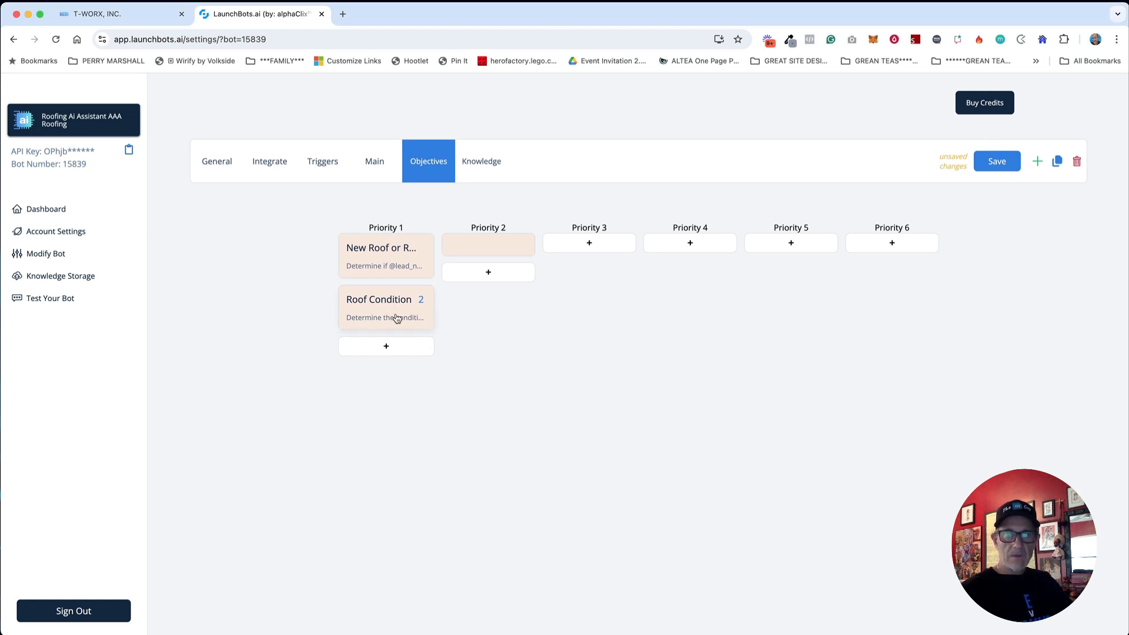
click(397, 318)
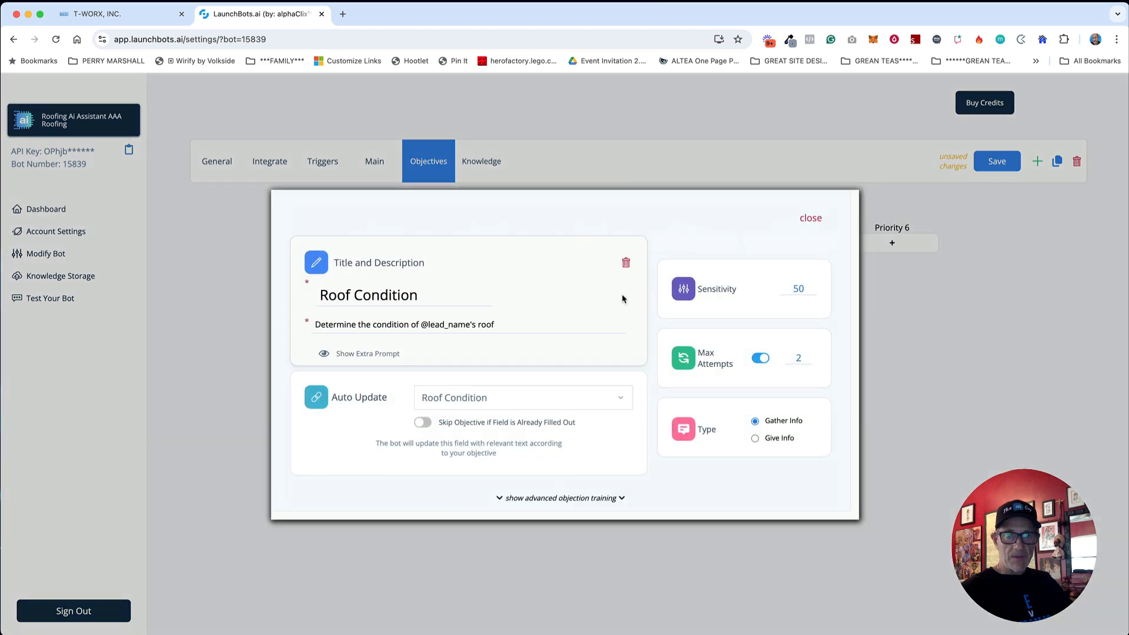
click(815, 219)
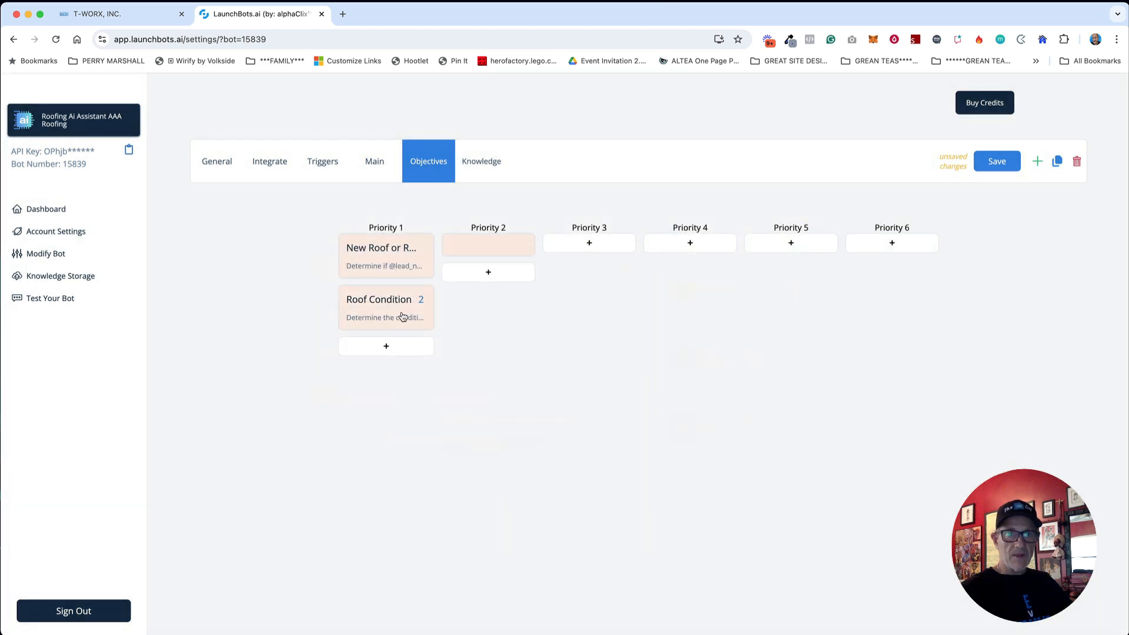
drag(376, 315, 505, 285)
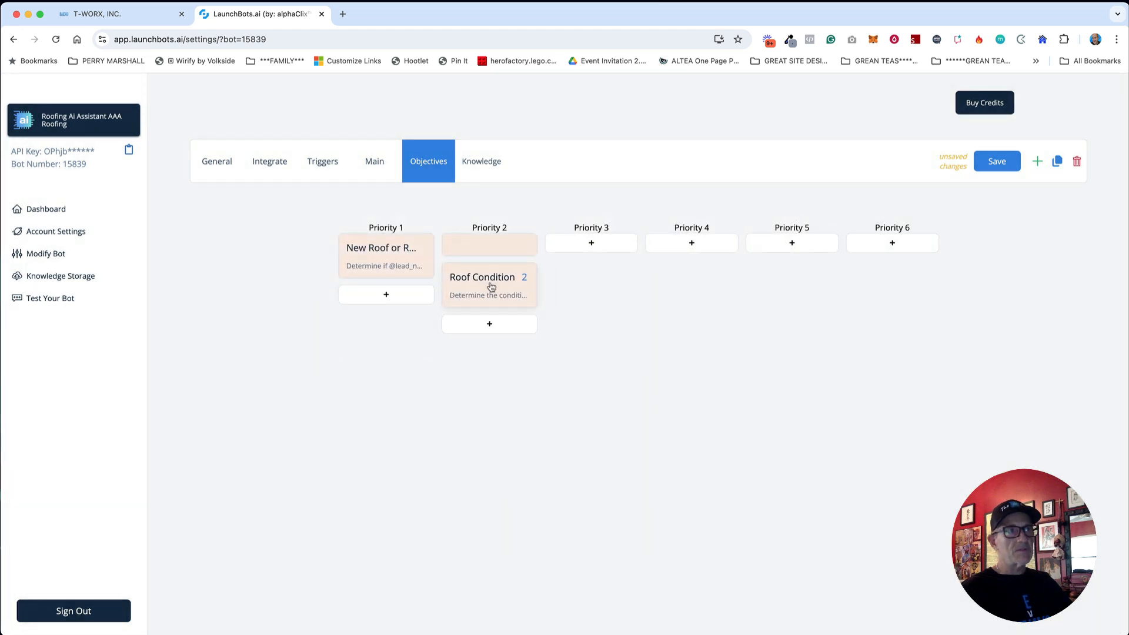
drag(396, 254, 389, 306)
Step: Make the blank Priority 1 objective auto-update Property Type
click(380, 243)
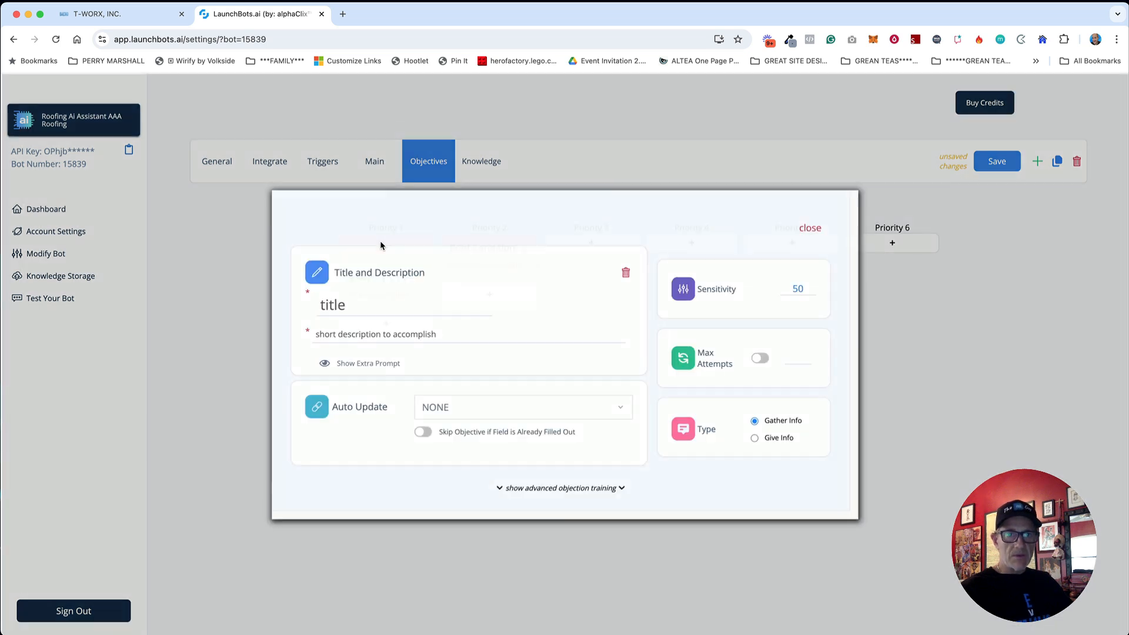
click(455, 407)
text(ty Type)
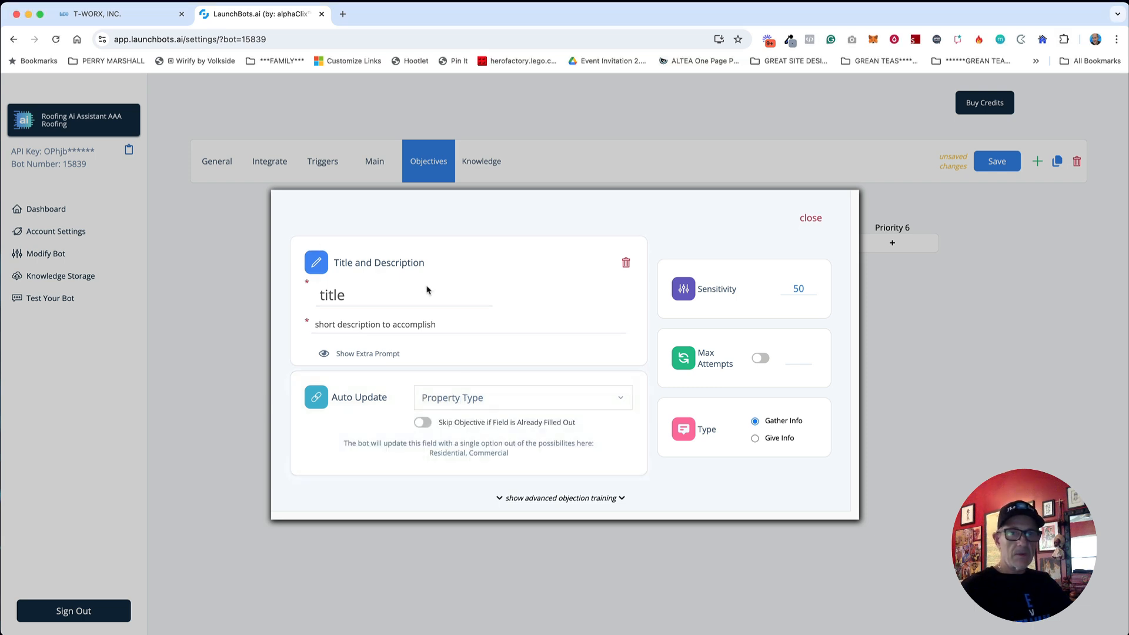
Step: Give it the Property Type title and description, then add a blank Priority 2 objective
click(408, 293)
text(Property Type)
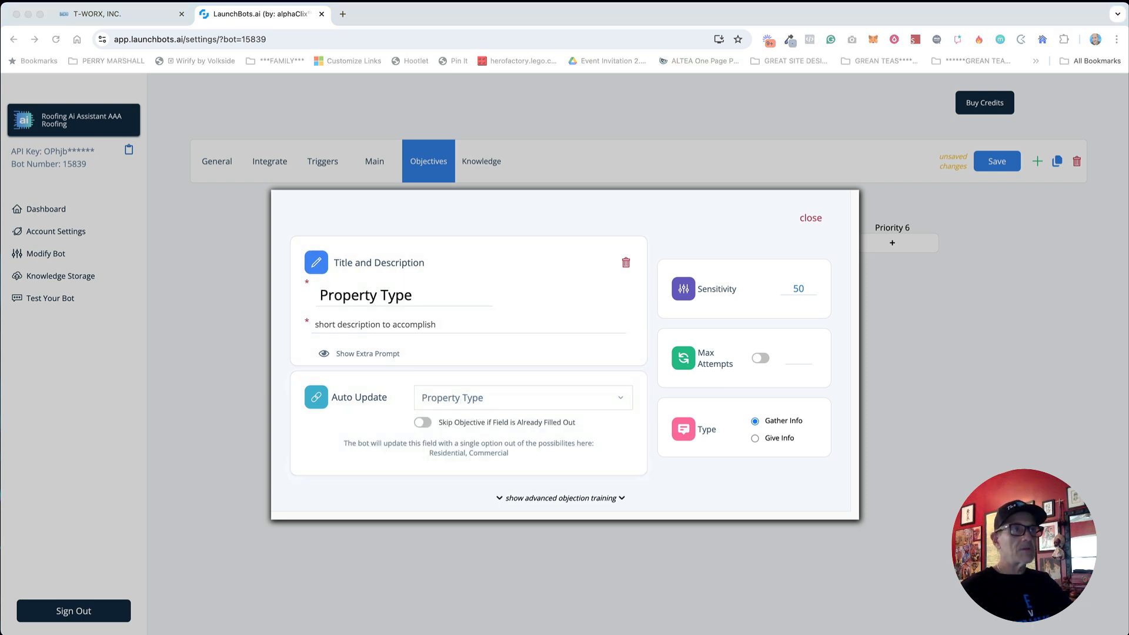
click(390, 324)
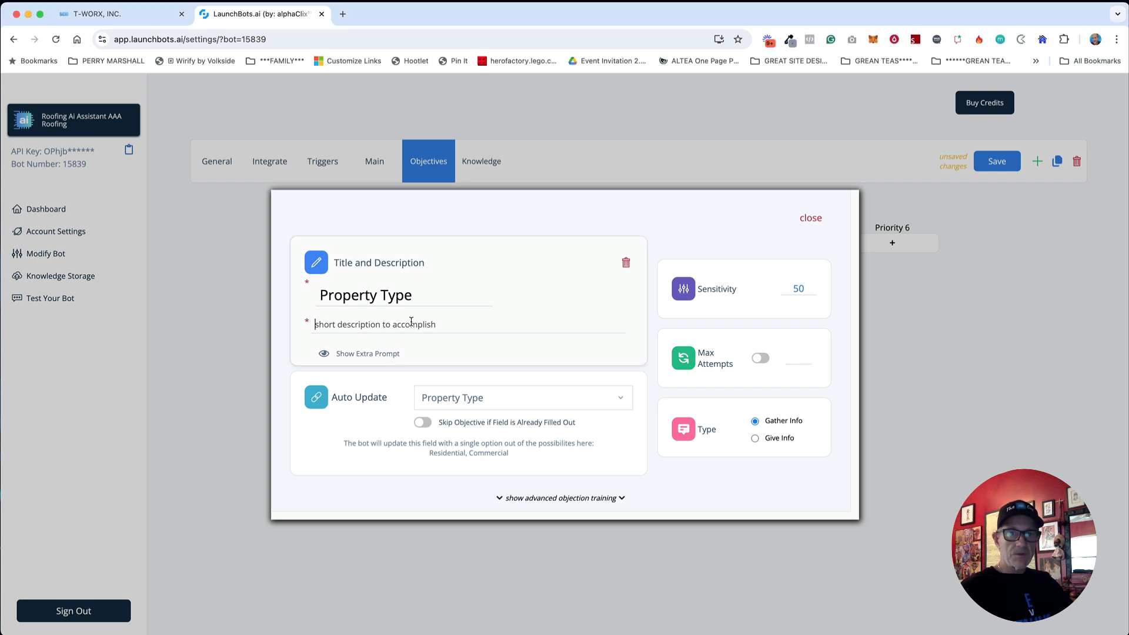
text(Determine if @lead_name's property type is residential or commercial)
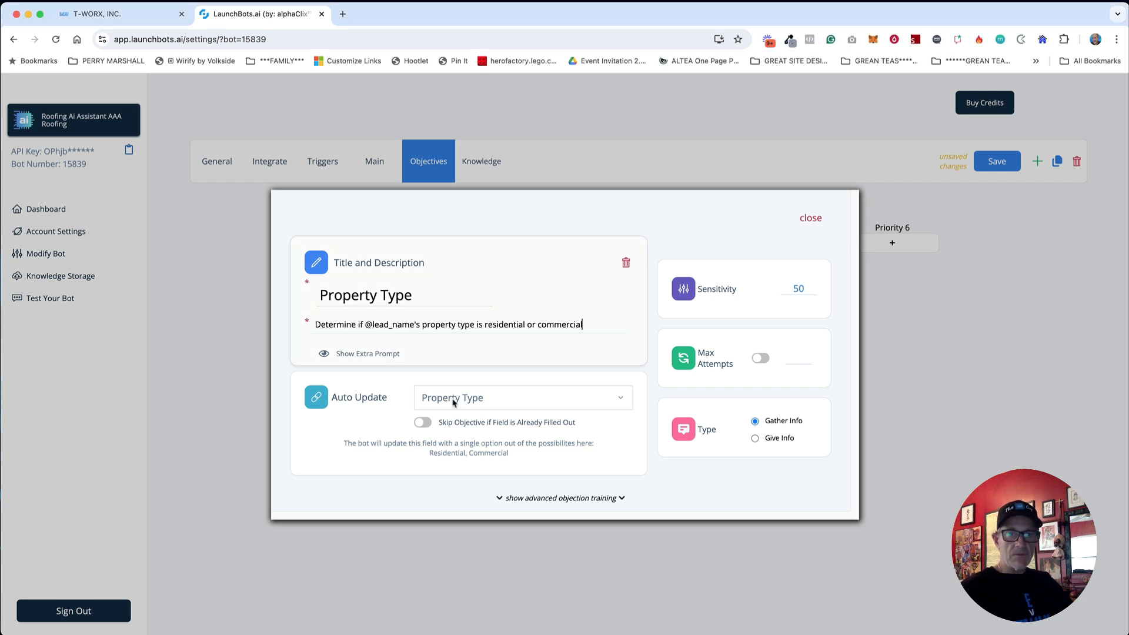
click(812, 218)
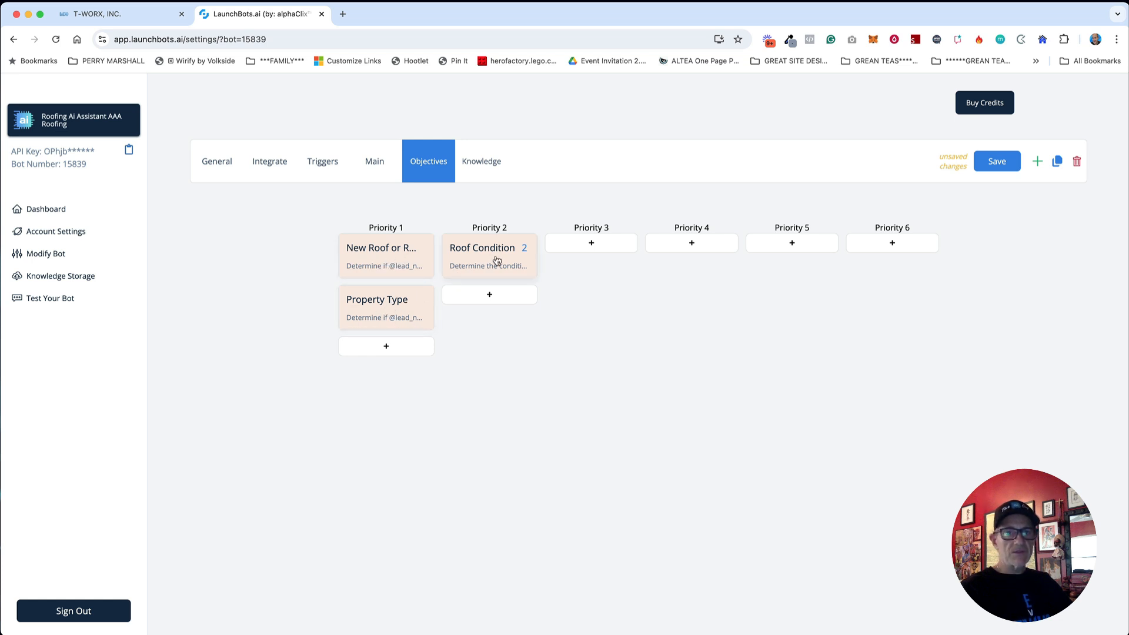
click(498, 300)
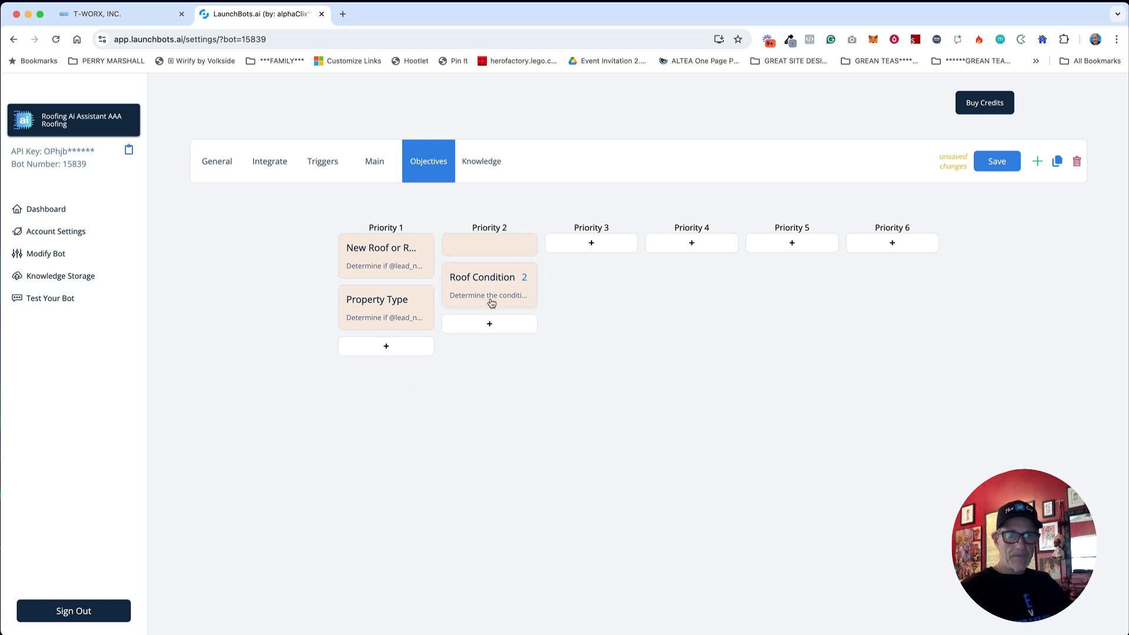
Step: Make the new objective auto-update Roof Type and title it 'Roof Type'
click(485, 253)
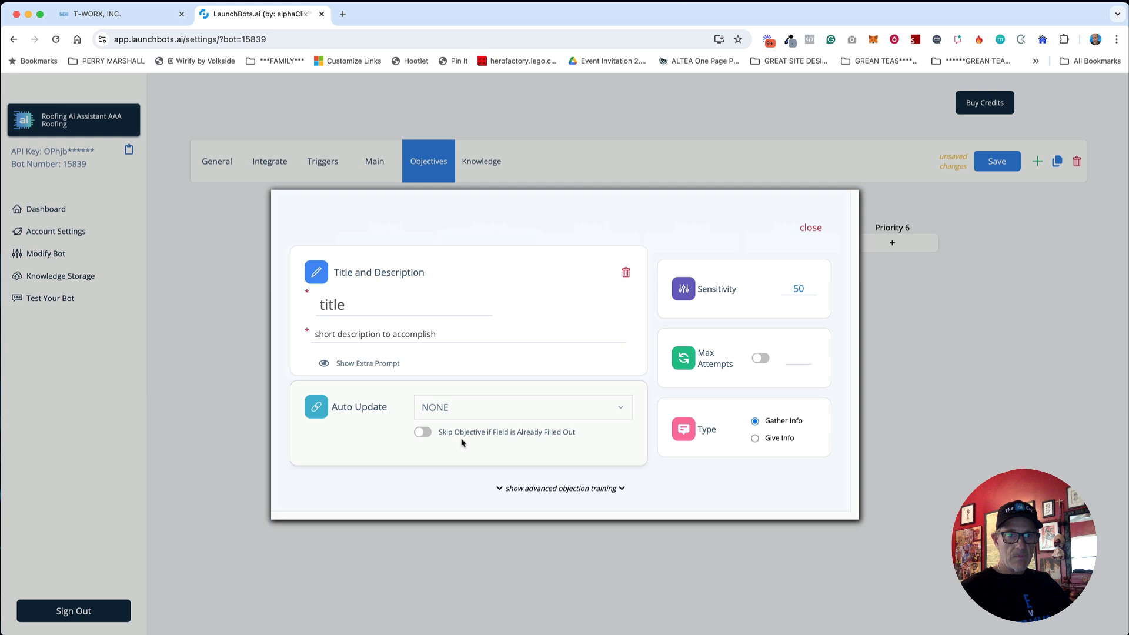
click(461, 405)
text(type)
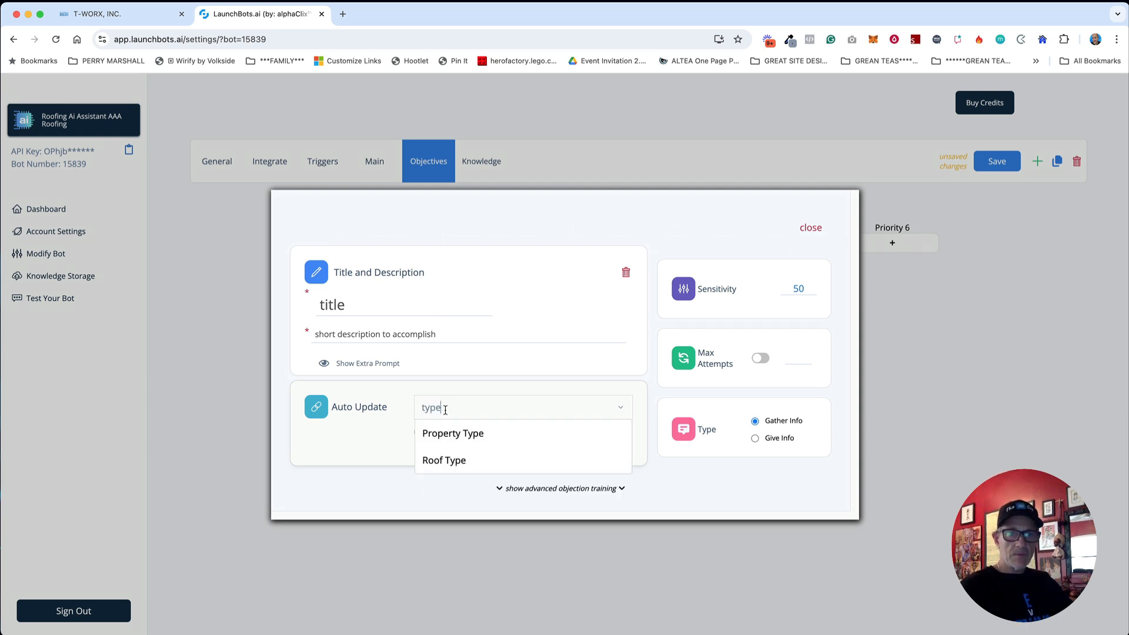
click(461, 459)
click(364, 299)
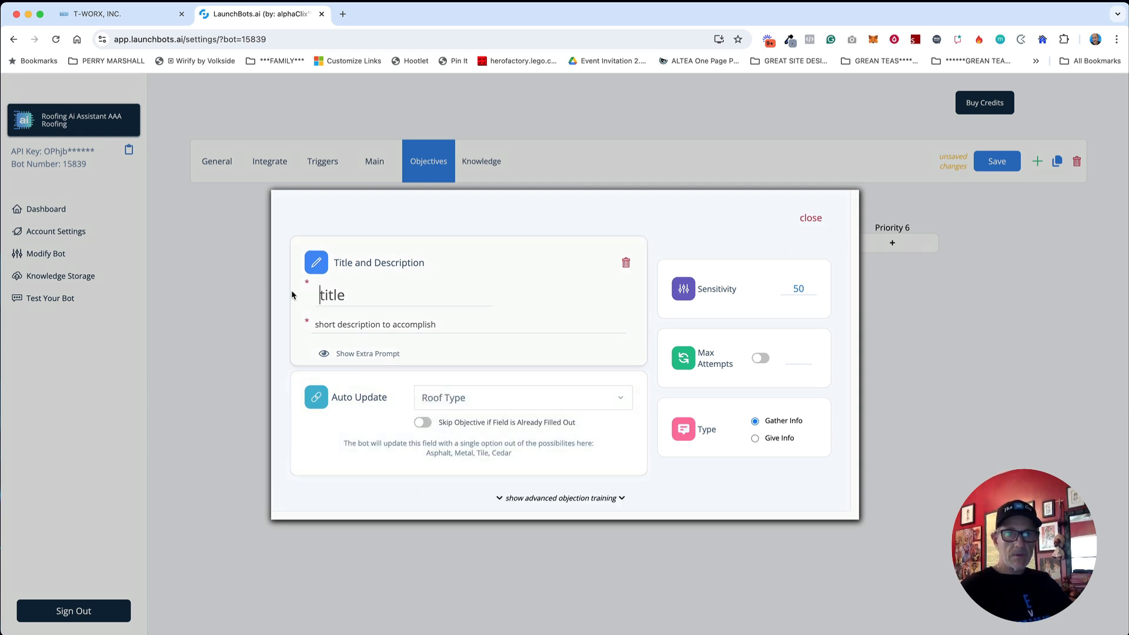
text(Roof Type)
Step: Paste the roof type description into the objective
key(super+Tab)
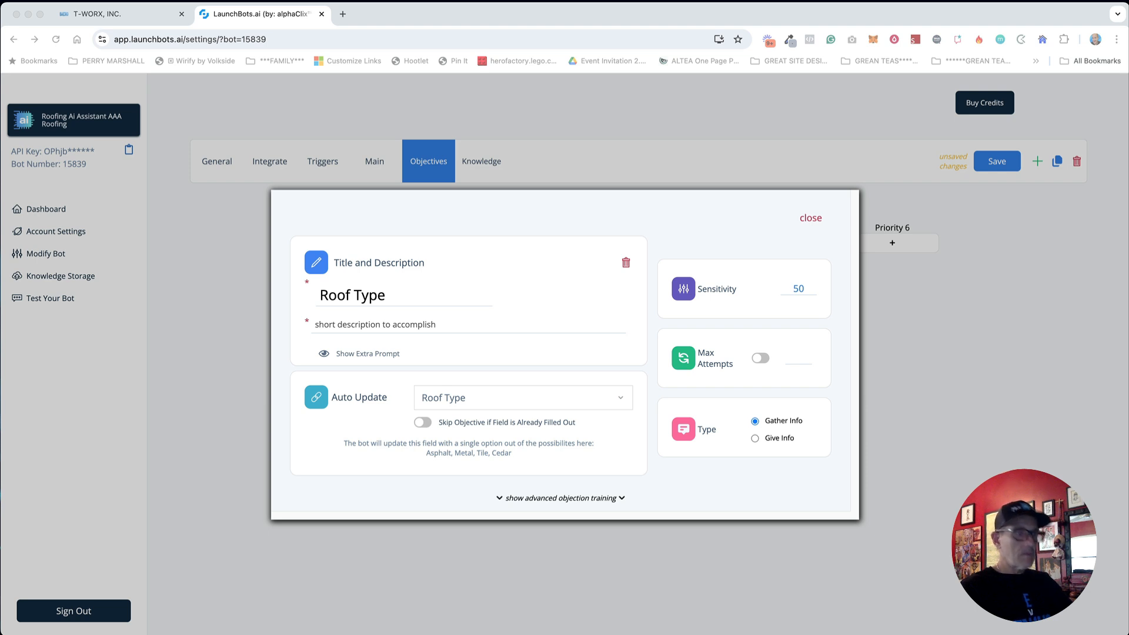
key(super+Tab)
click(436, 325)
text(Determine the type of roof @lead_name currently has)
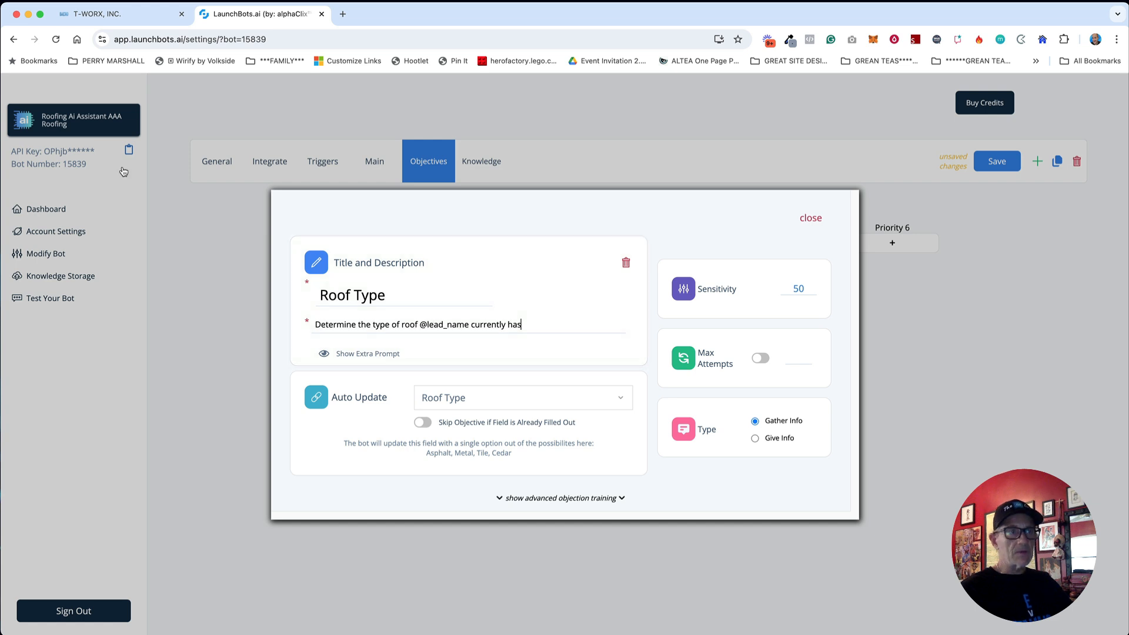
key(super+Tab)
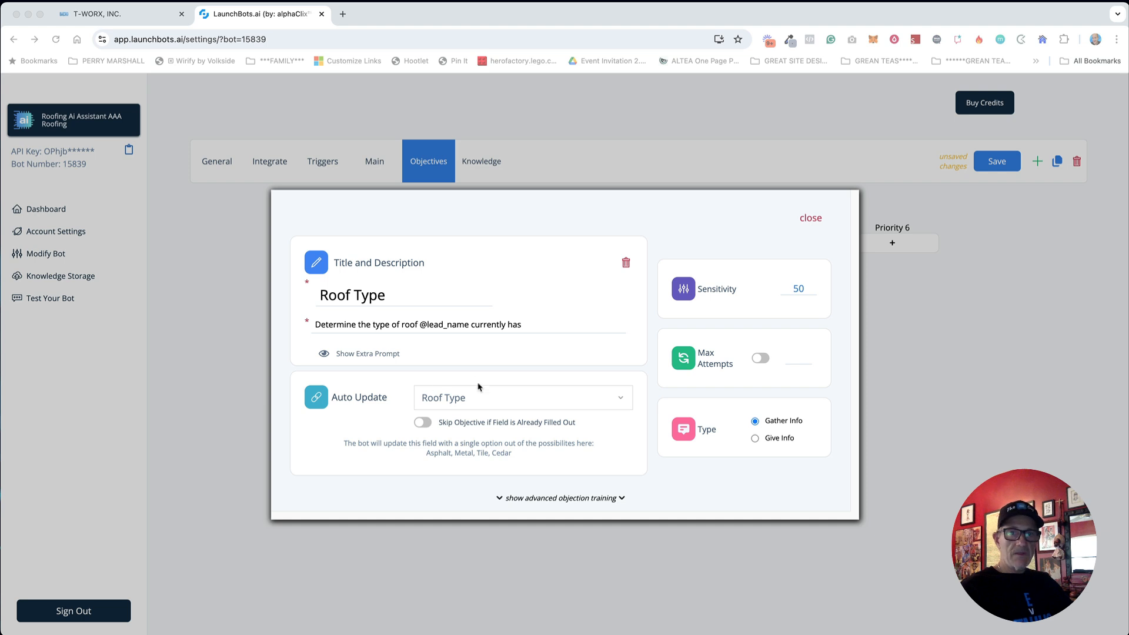
key(super+Tab)
Step: Add the extra prompt '(asphalt, metal, tile, or cedar)' and limit it to 2 attempts
click(358, 355)
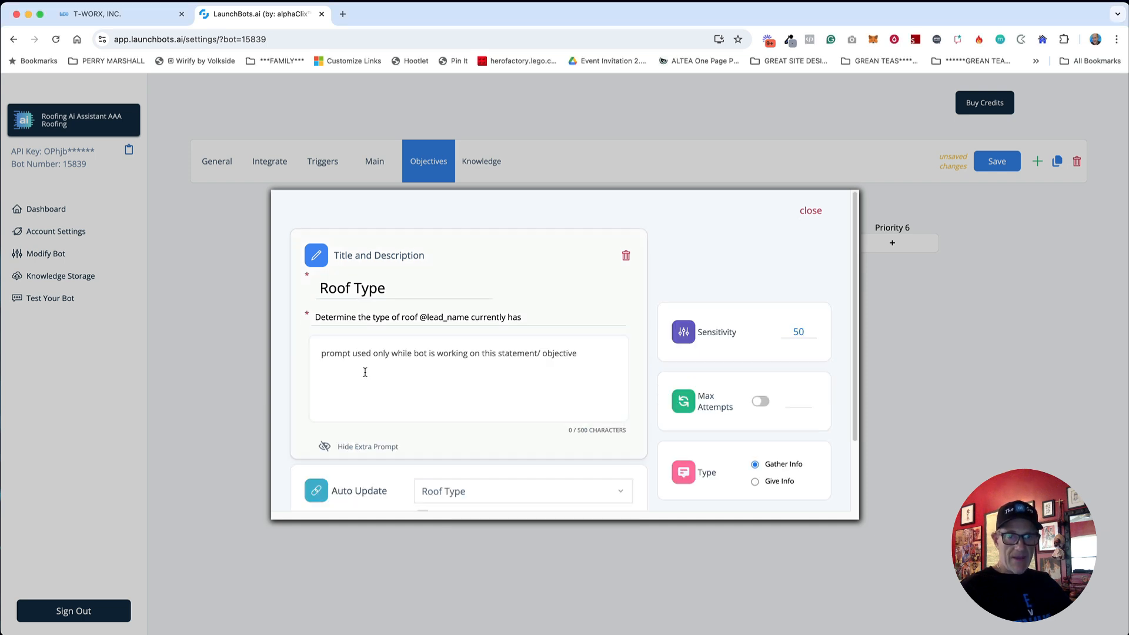
click(365, 372)
text(Extra Prompt - (asphalt, metal, tile, or cedar))
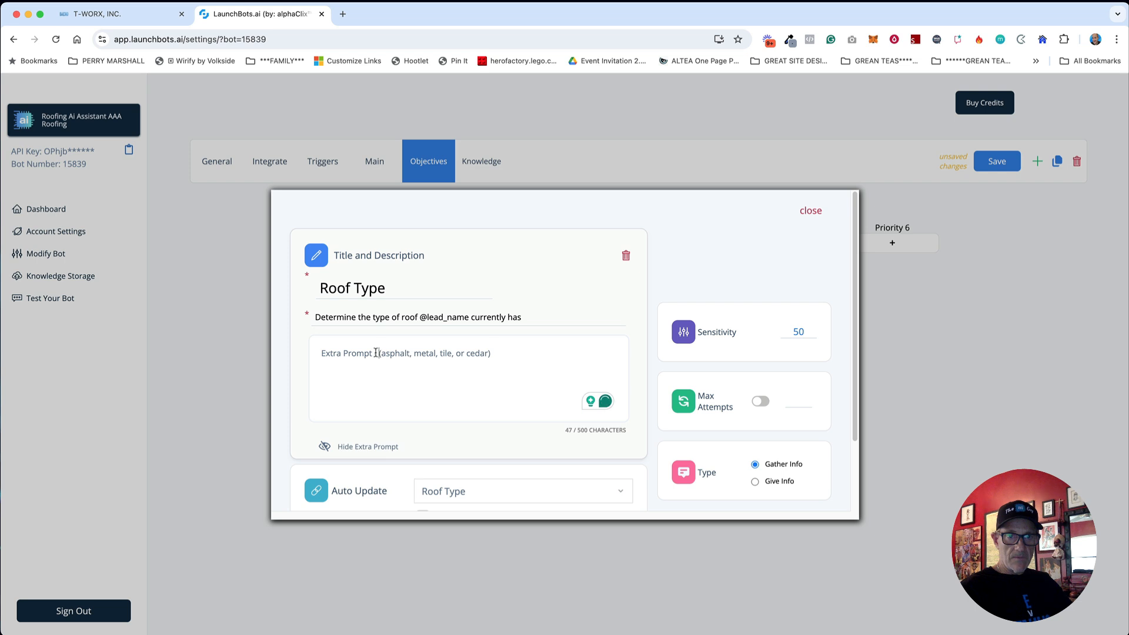
drag(377, 353, 321, 353)
key(BackSpace)
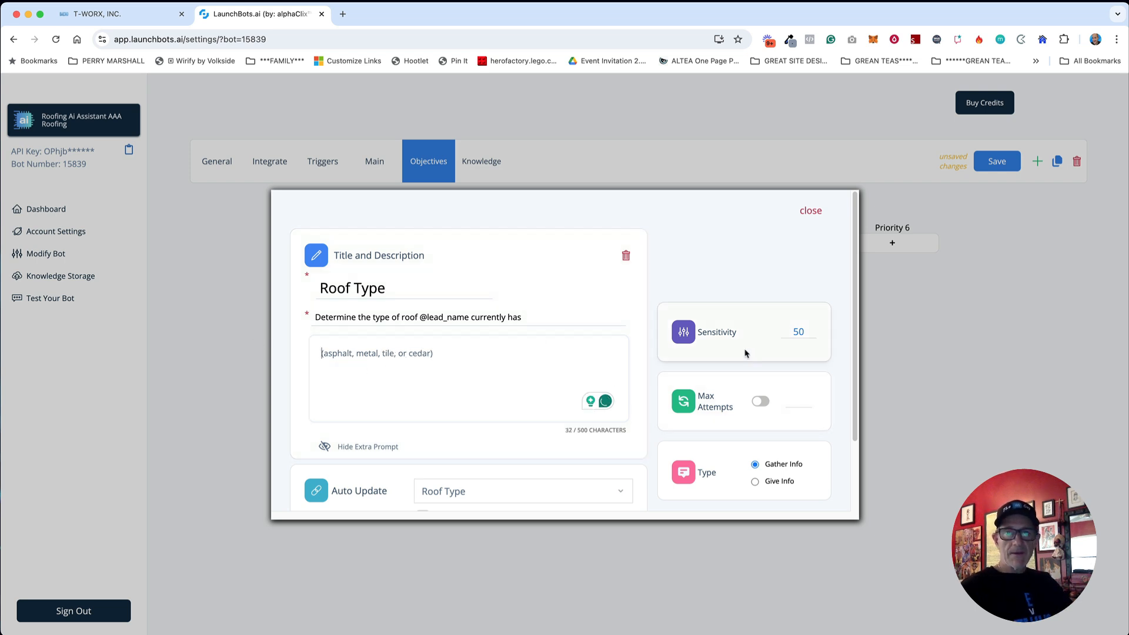
click(759, 400)
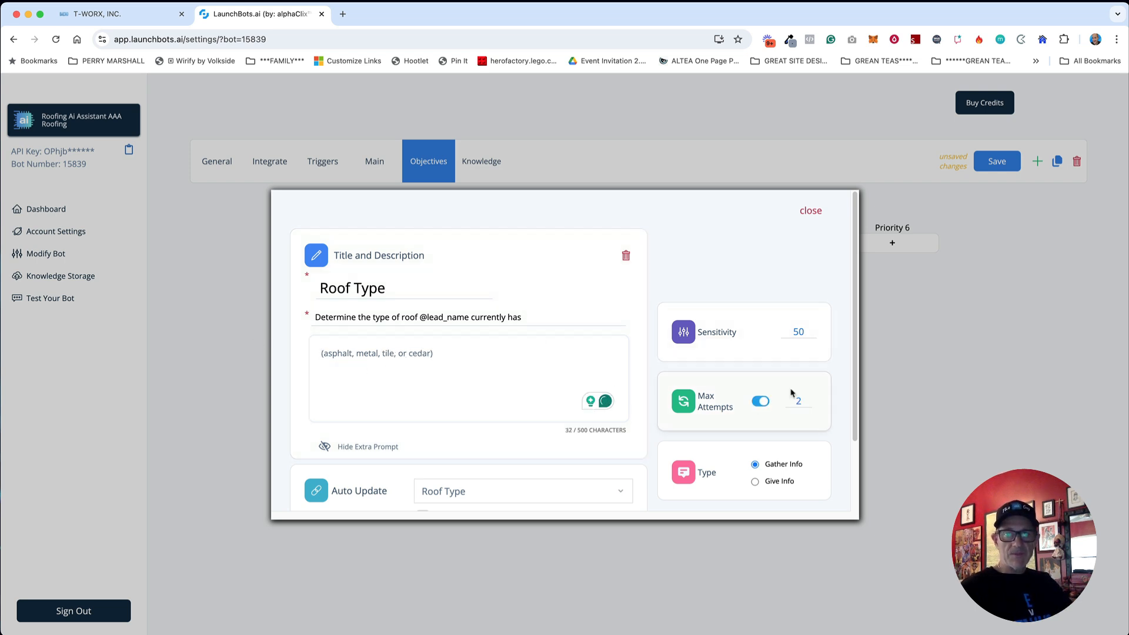
click(810, 210)
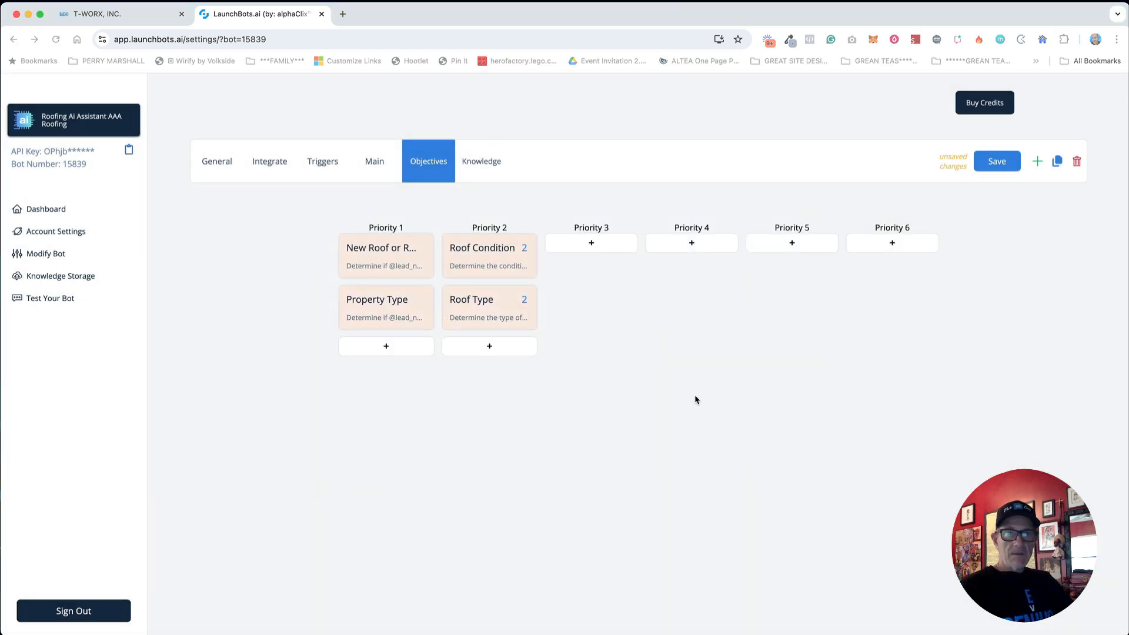
Step: Add a Priority 3 objective linked to the Name field and titled 'Name'
click(592, 244)
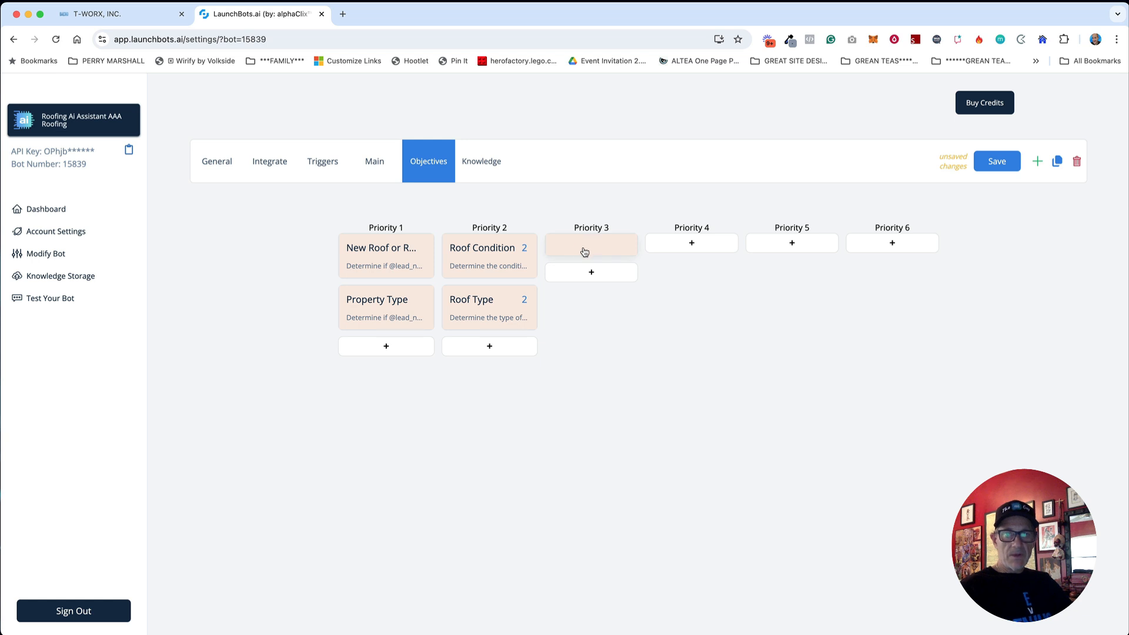
click(583, 252)
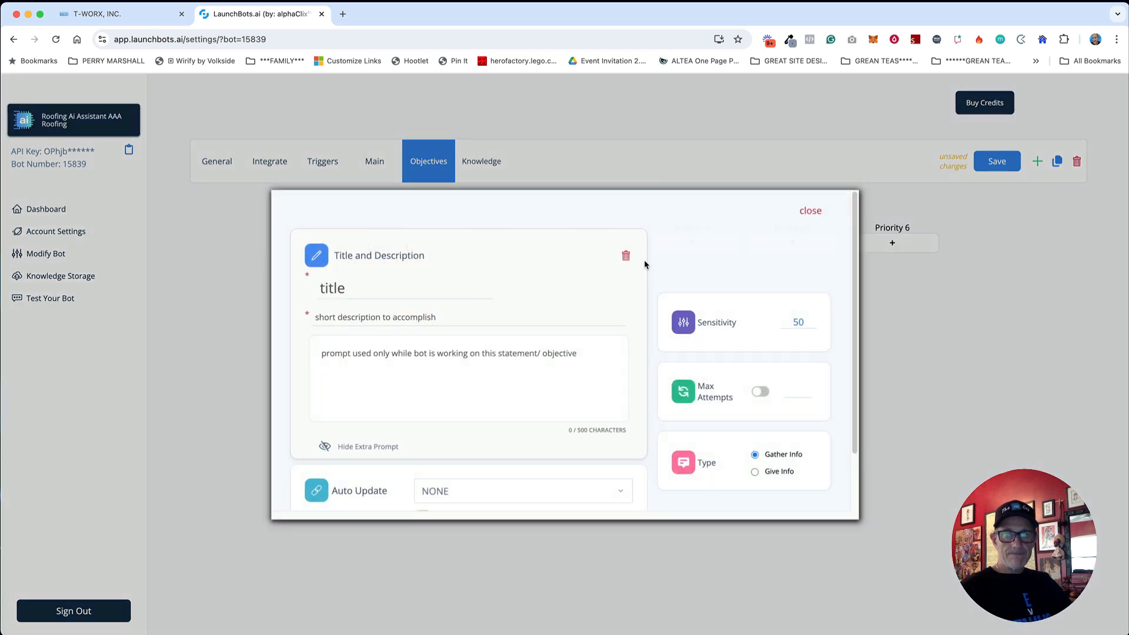
click(474, 494)
click(466, 474)
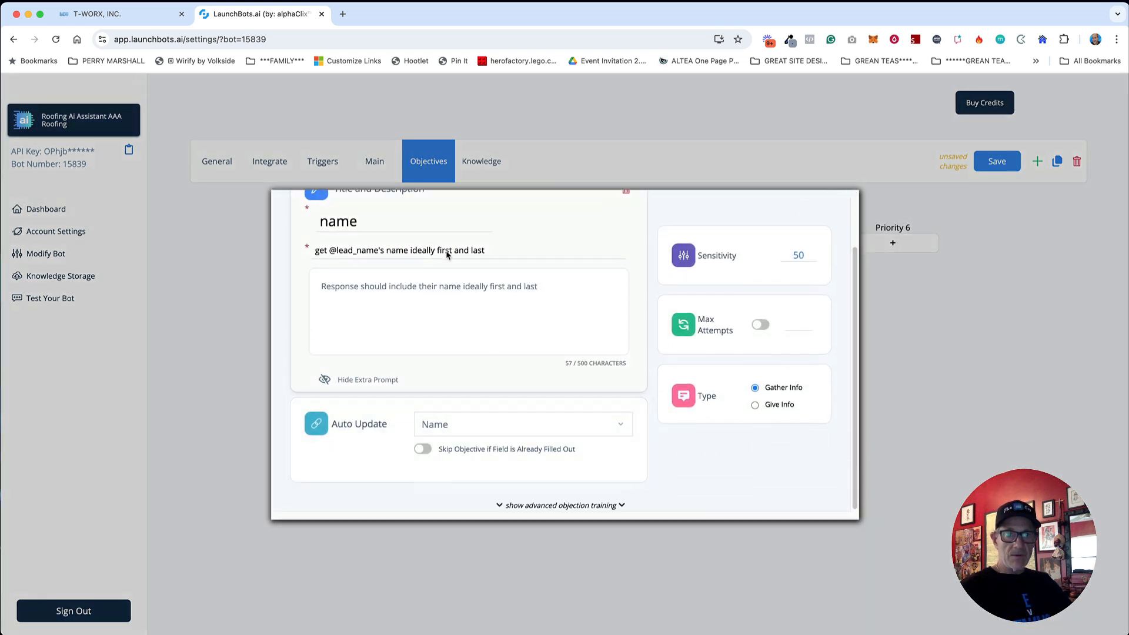
double_click(385, 224)
text(Name)
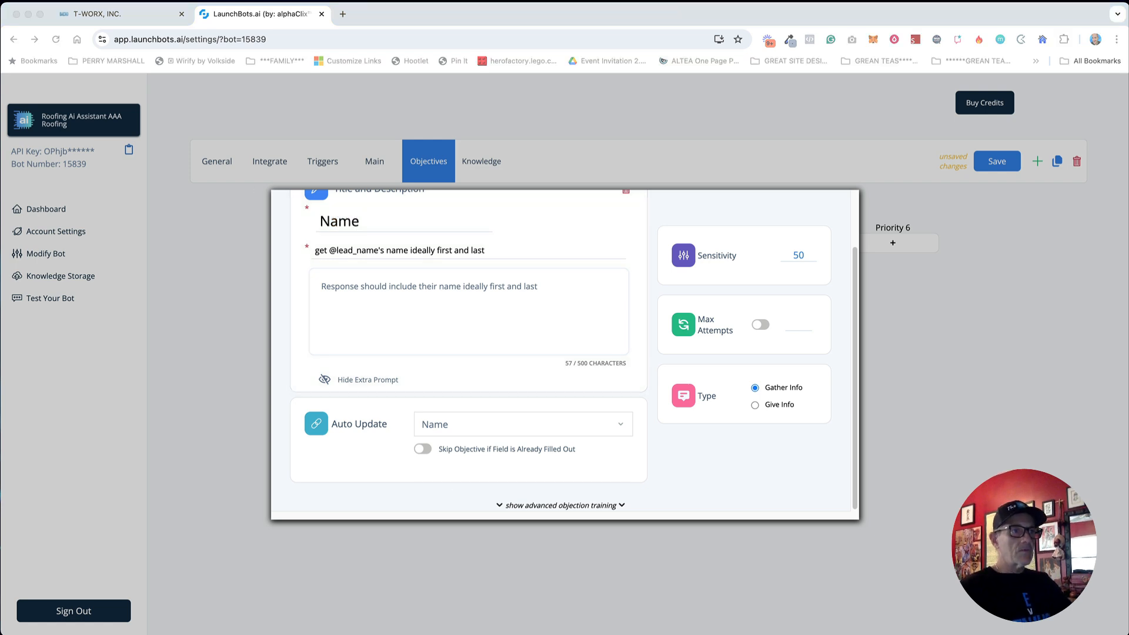
Step: Describe it as determining the lead's first name and limit it to 2 attempts
click(441, 252)
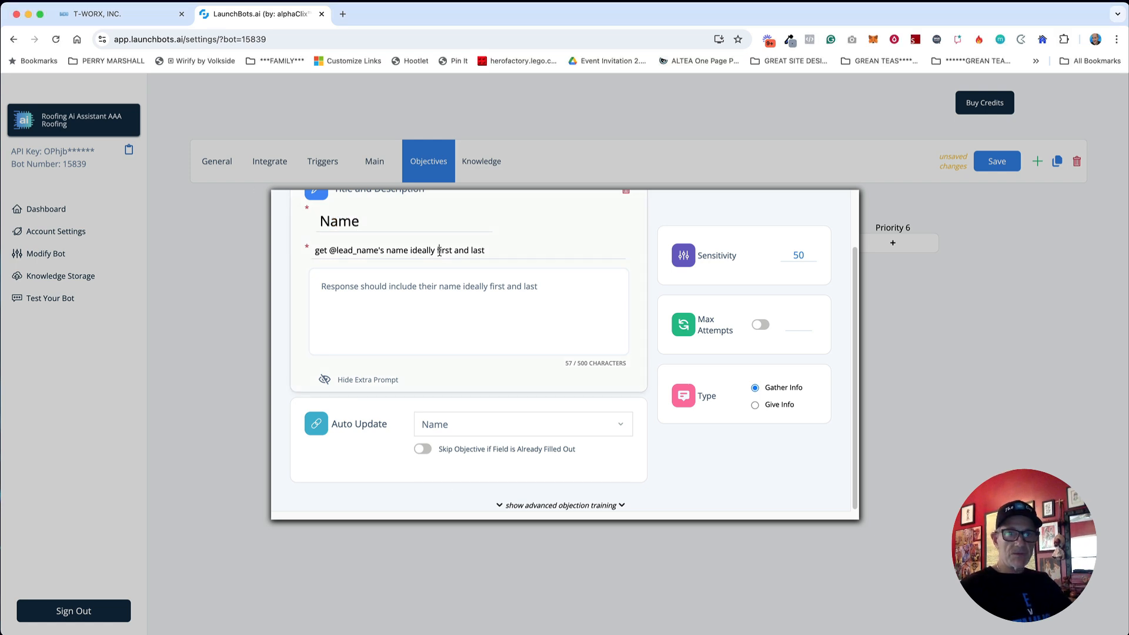
double_click(441, 252)
text(Determine @lead_name's first name)
key(super+a)
text(Determine @lead_name's first name)
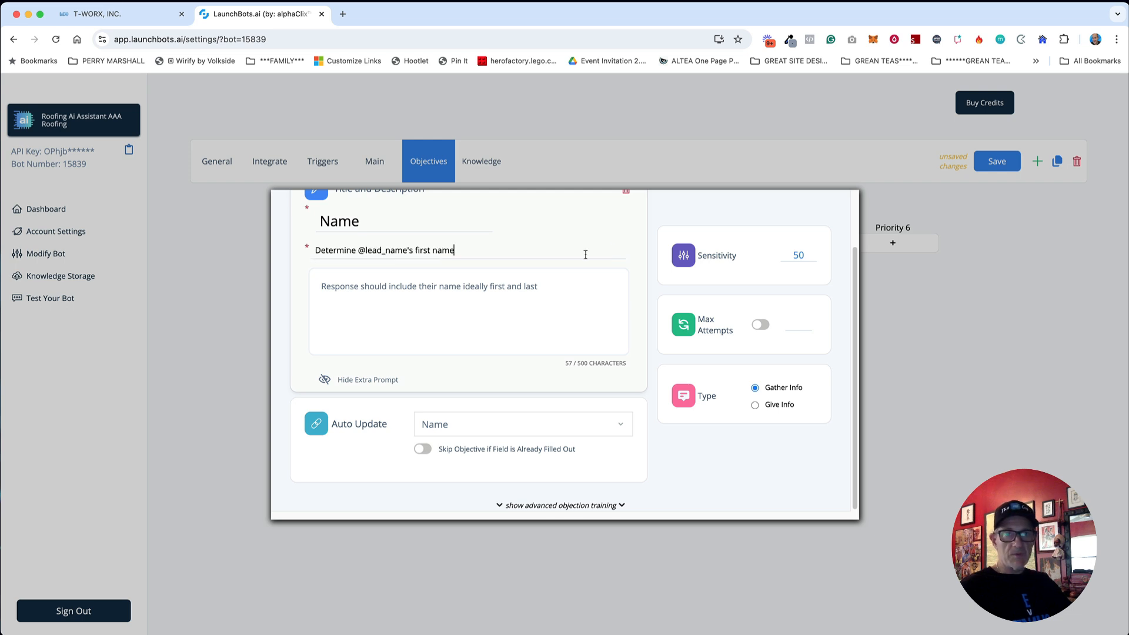
scroll(628, 228, up, 2)
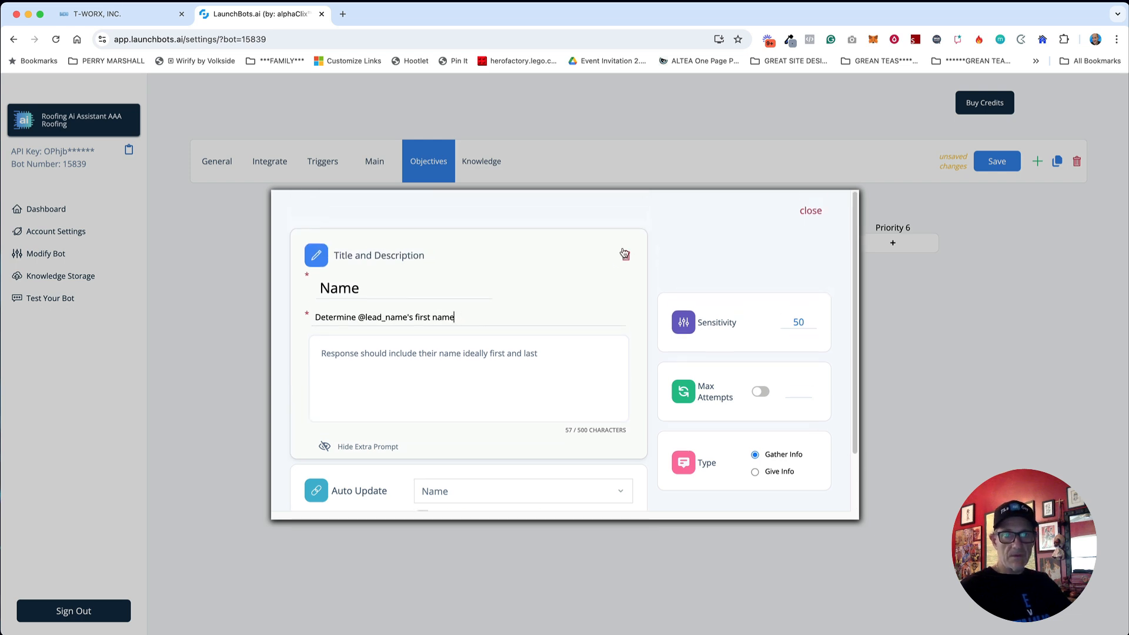
click(760, 392)
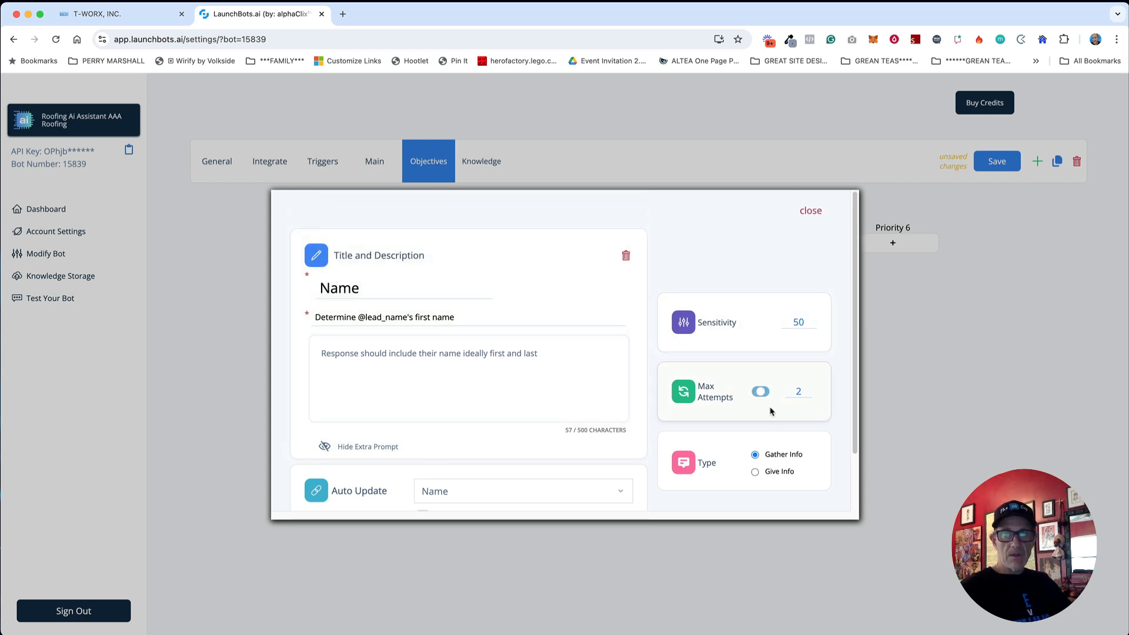
click(810, 213)
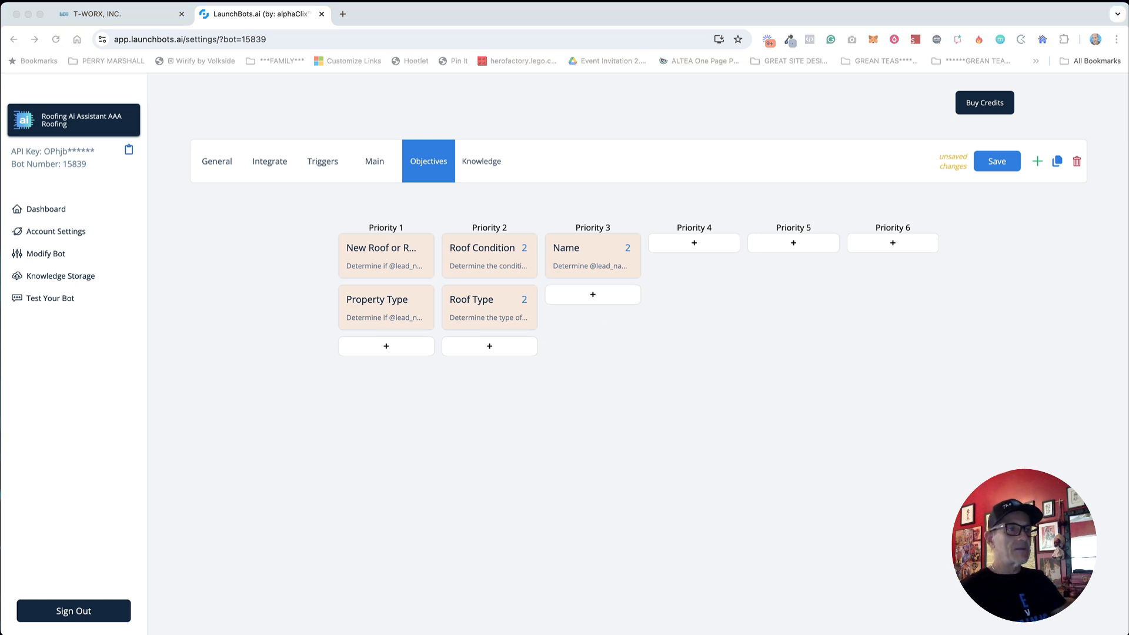
Step: Add a Priority 3 objective linked to the Finance? field and titled 'Finance?'
click(806, 383)
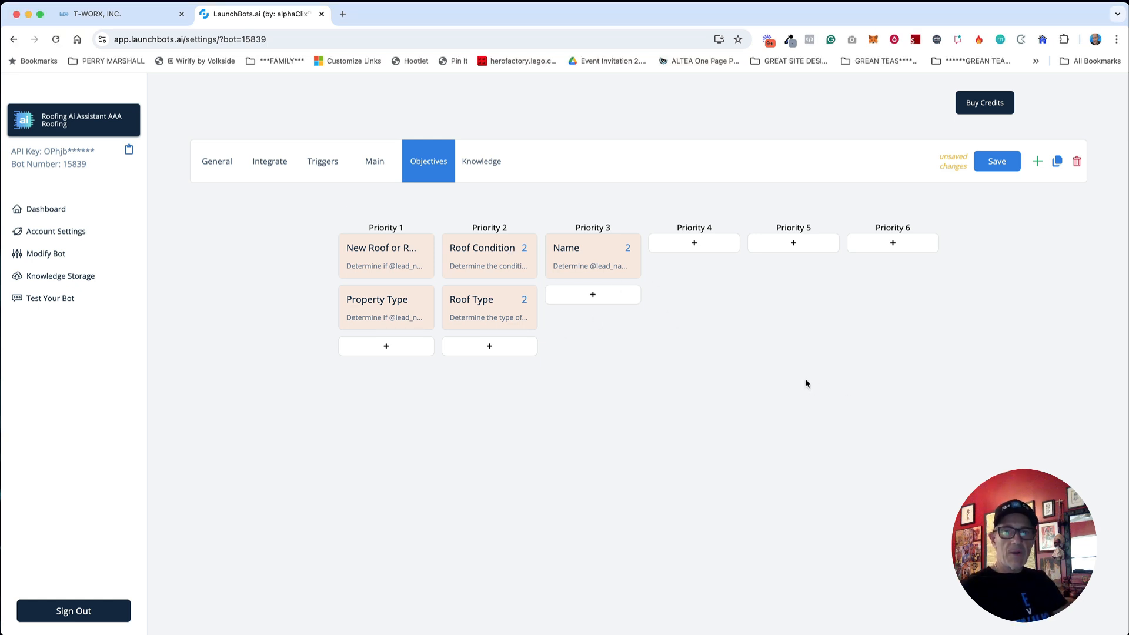
click(585, 297)
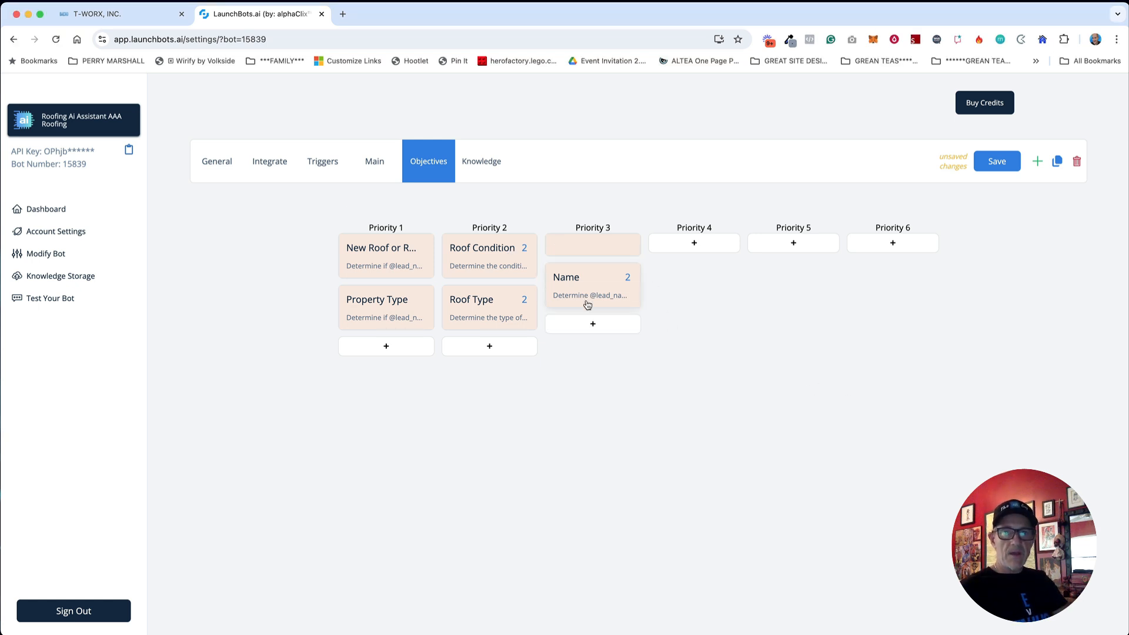
click(596, 250)
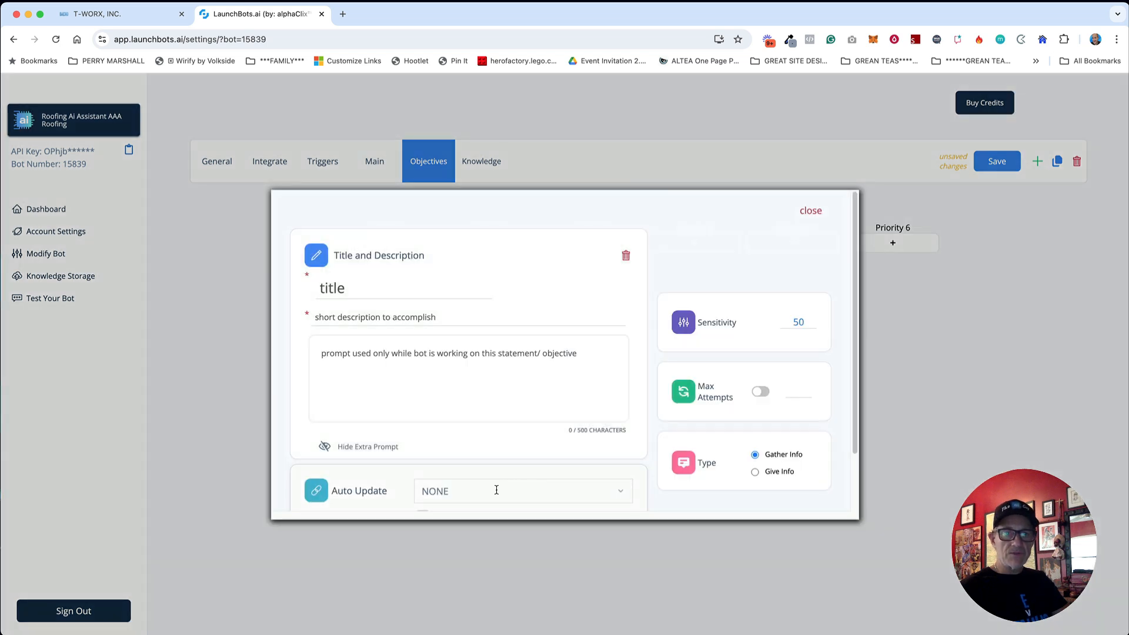
click(497, 489)
text(fin)
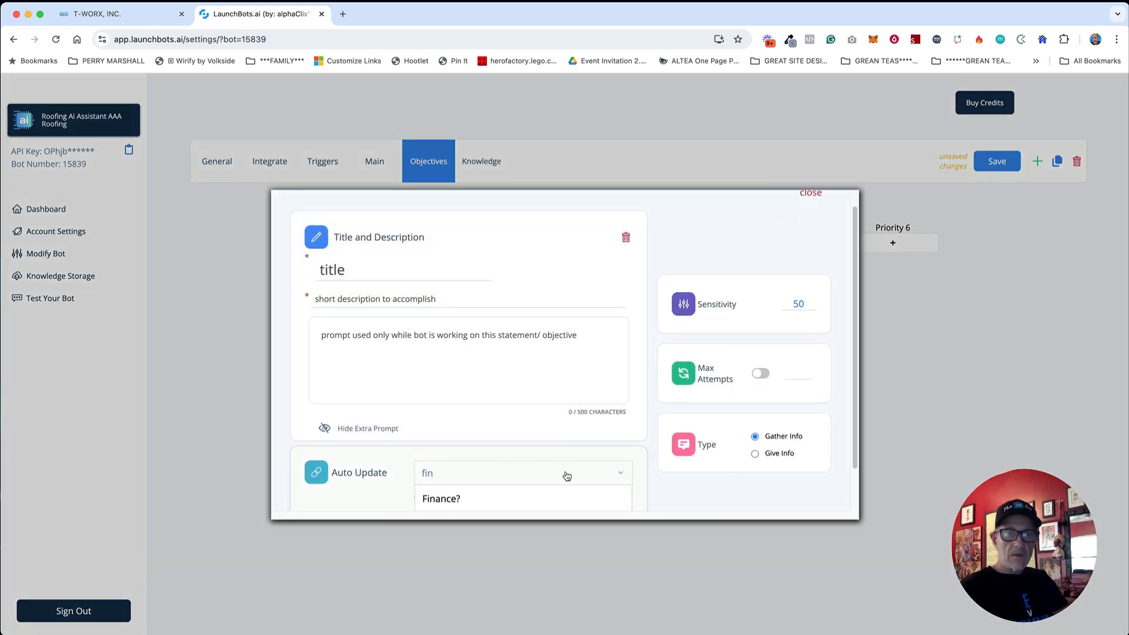
click(499, 458)
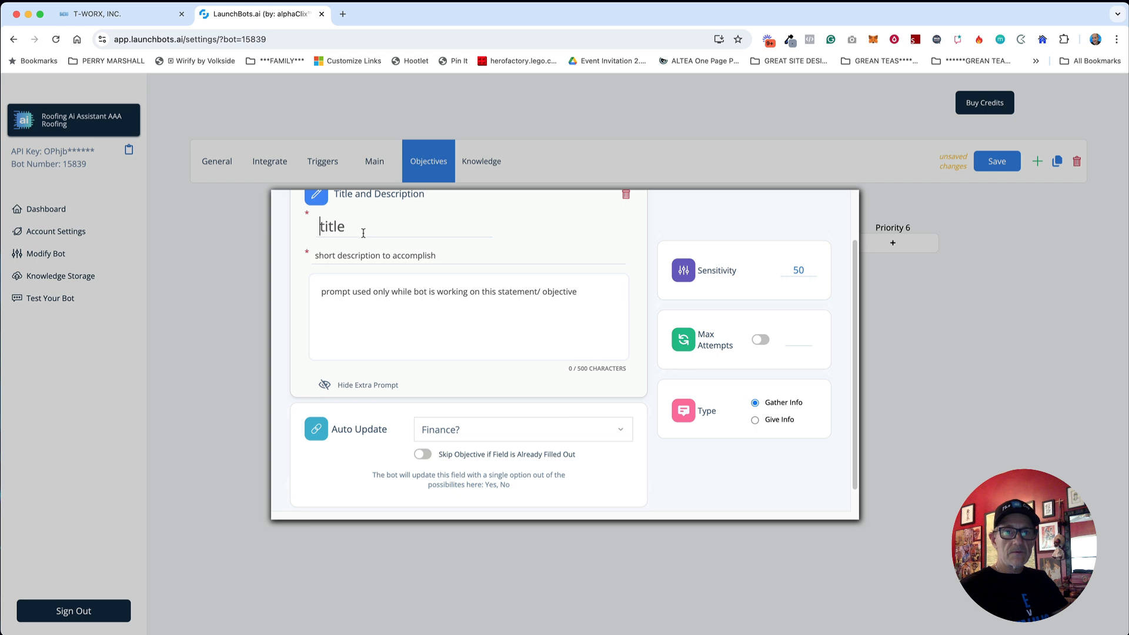
text(Finance?)
Step: Describe it as asking whether the lead wants financing, allow 2 attempts, and save the board
key(super+Tab)
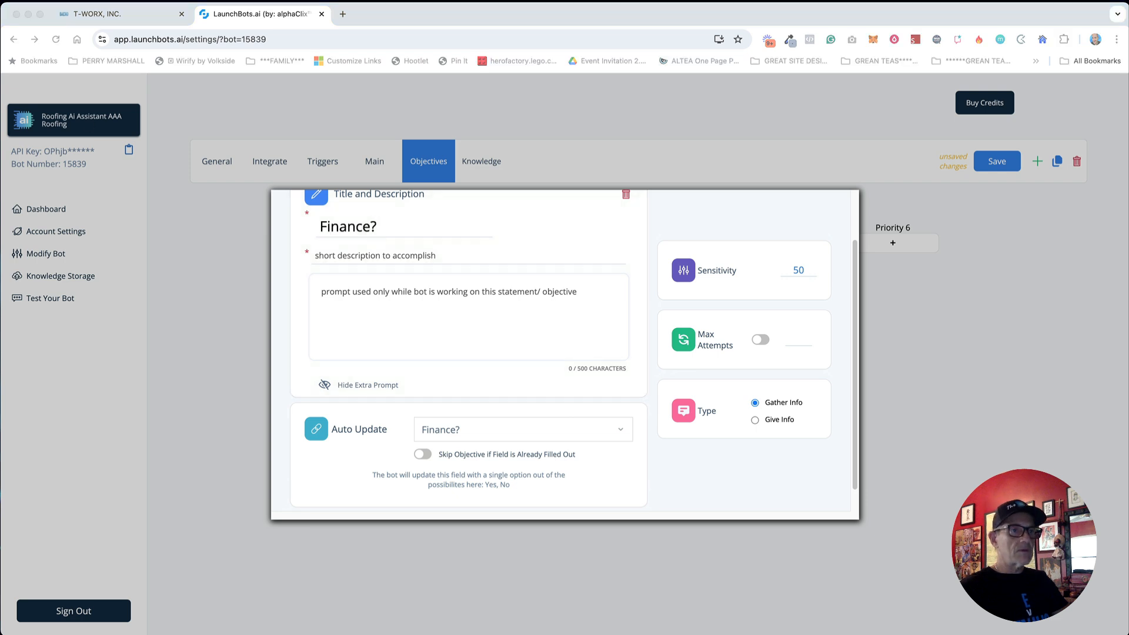
key(super+Tab)
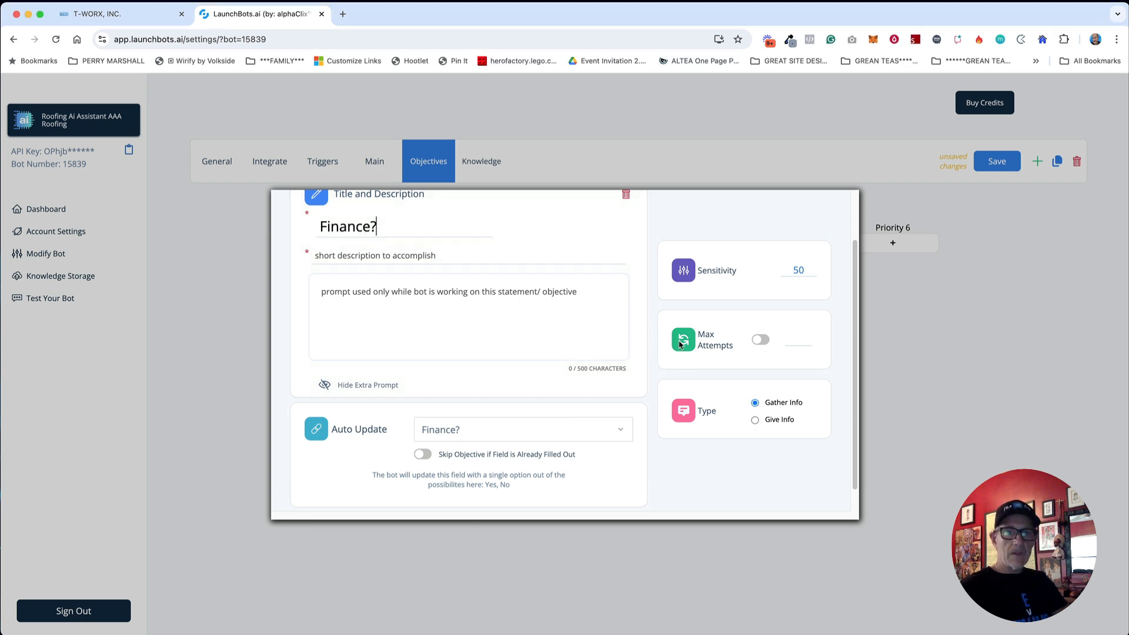
text(Determine if @lead_name is interested in financing)
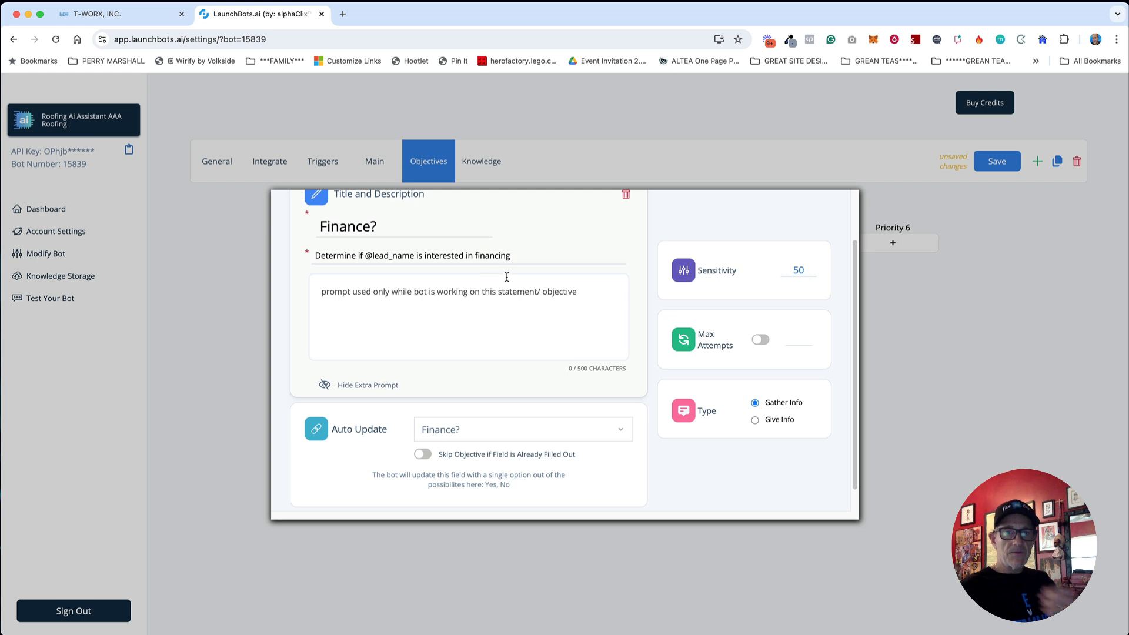
scroll(617, 329, up, 2)
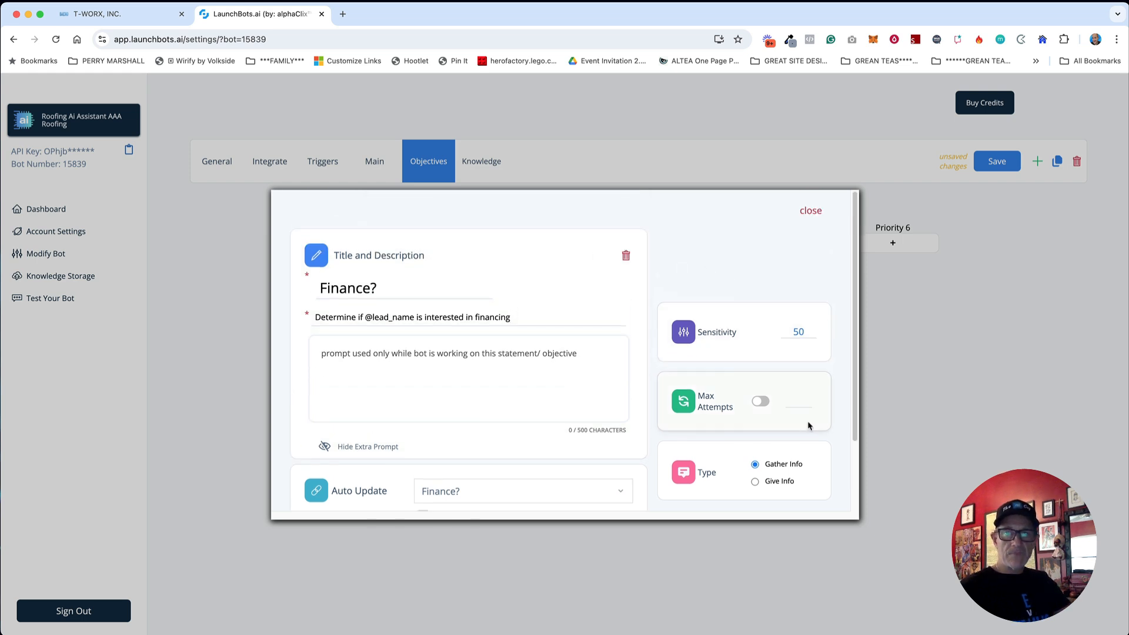
click(764, 403)
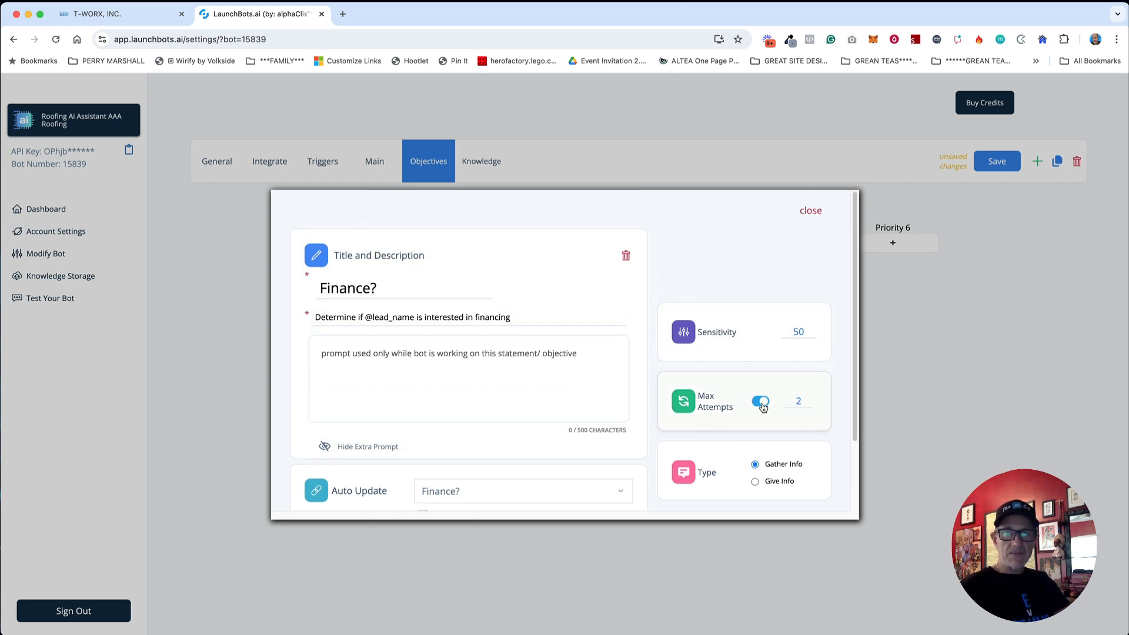
click(811, 212)
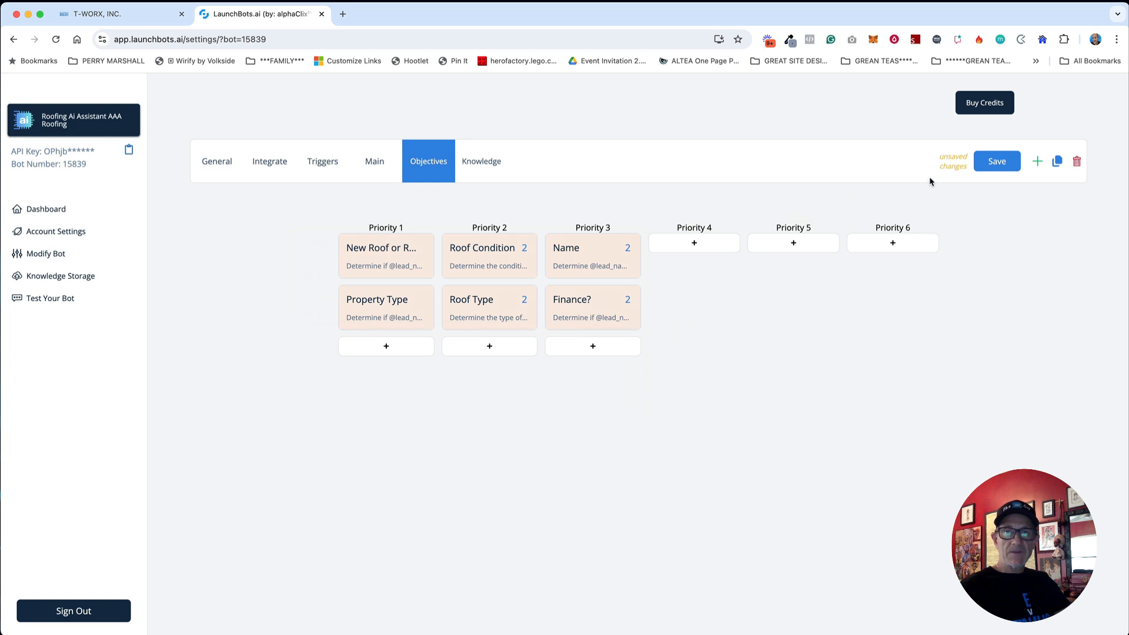
click(997, 167)
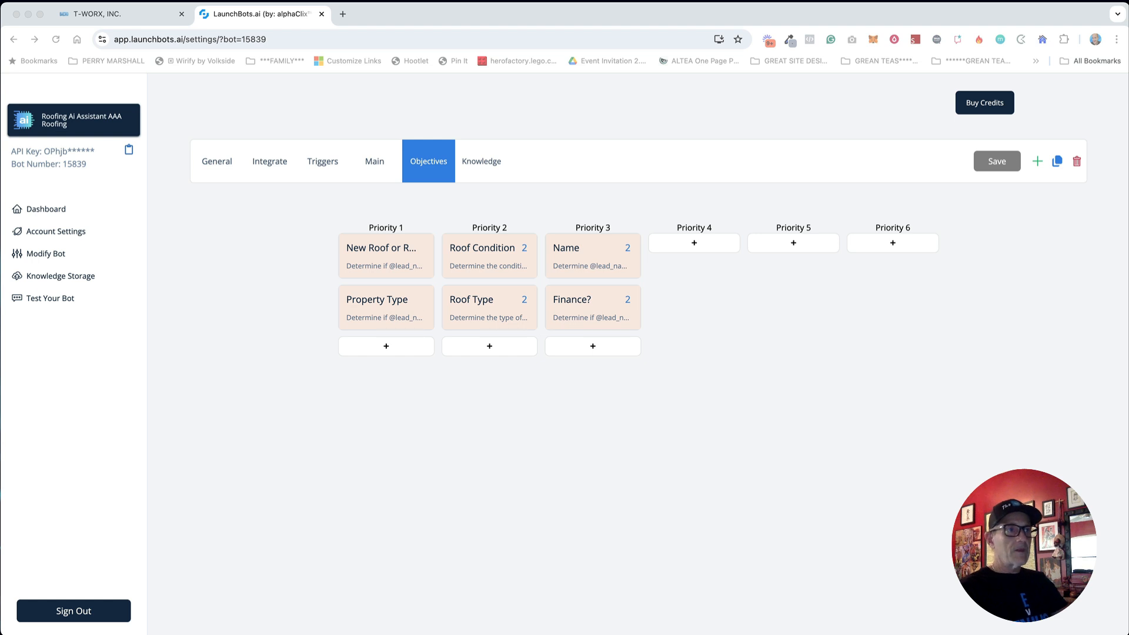
click(694, 242)
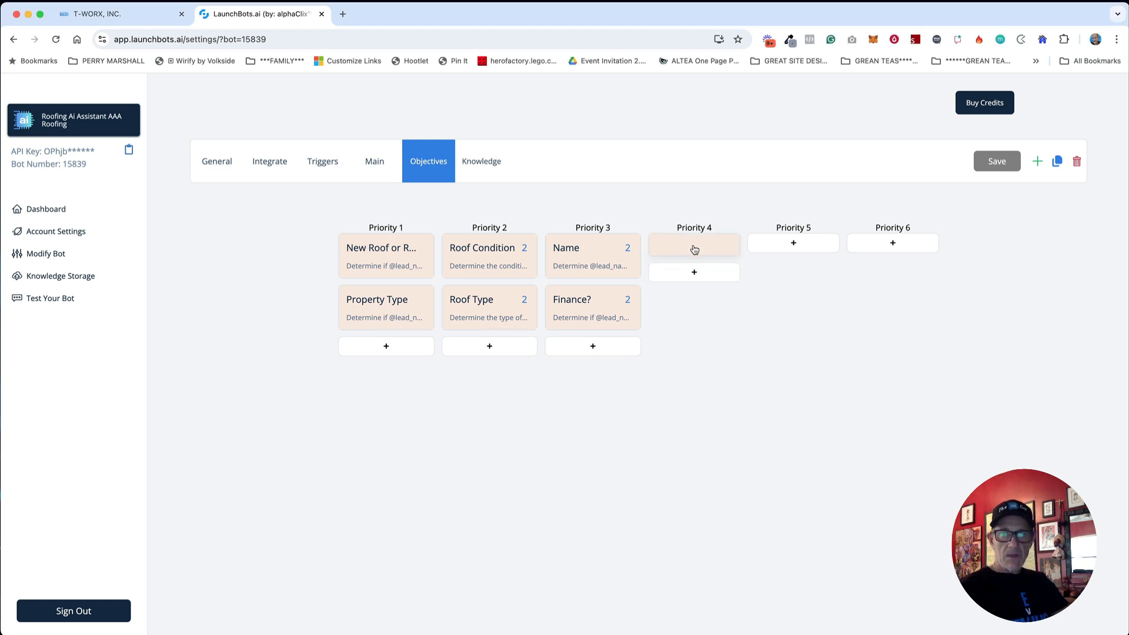
Step: Link the Priority 4 objective to the Address field and title it 'Address'
click(694, 249)
click(464, 488)
text(ad)
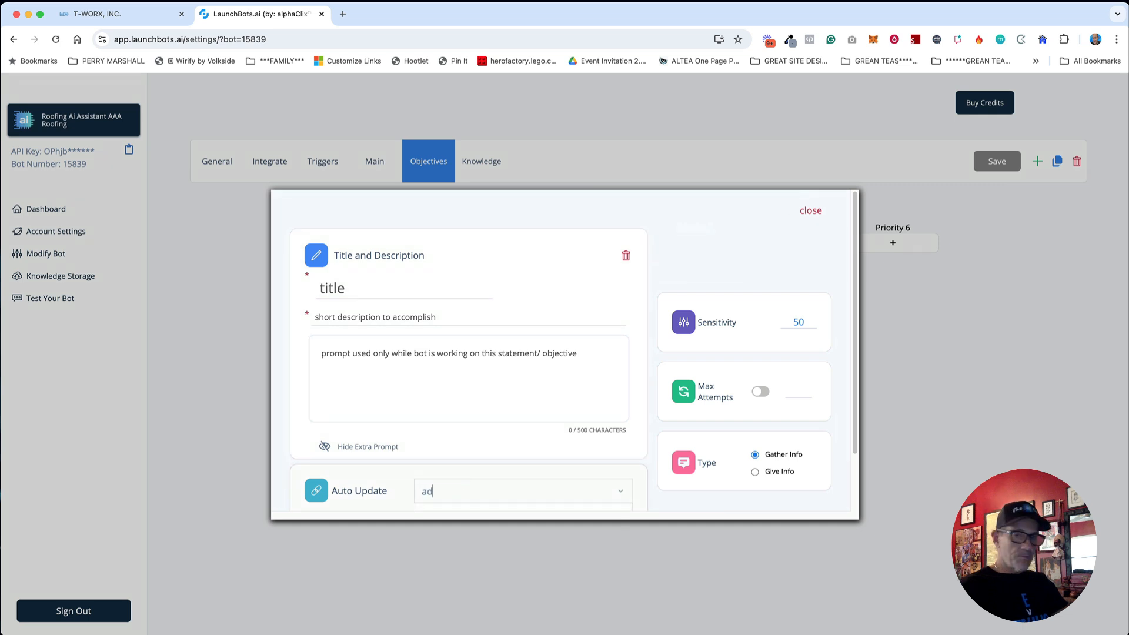
text(d)
scroll(563, 468, down, 2)
click(524, 461)
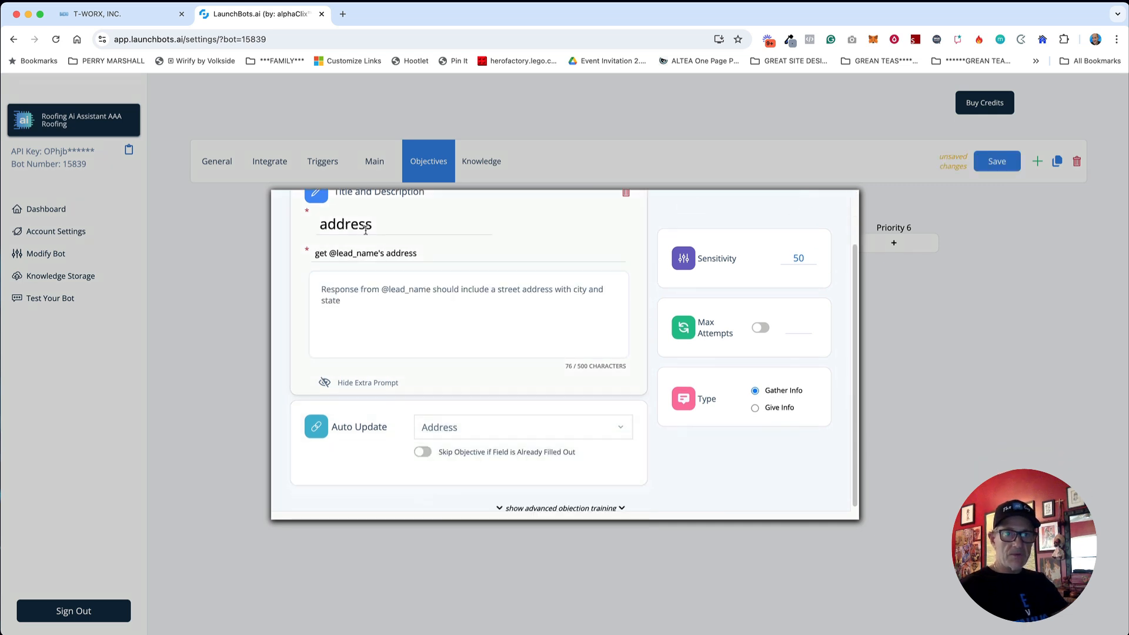
double_click(358, 227)
text(Address)
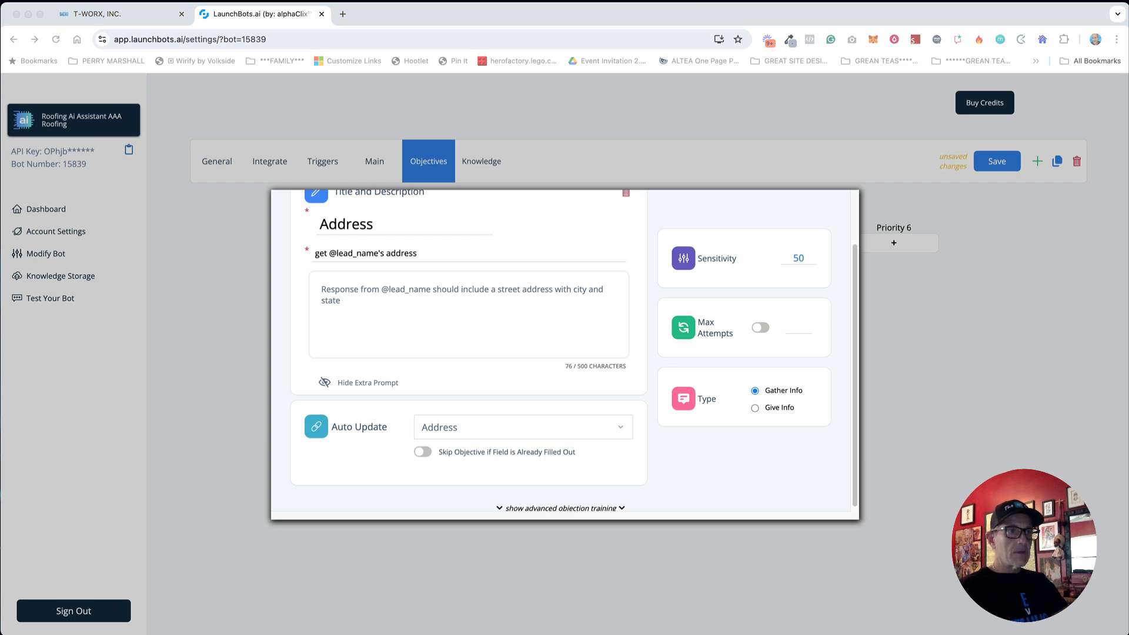
Step: Reword the description and extra prompt to ask for the address with city, state and zip code
click(403, 253)
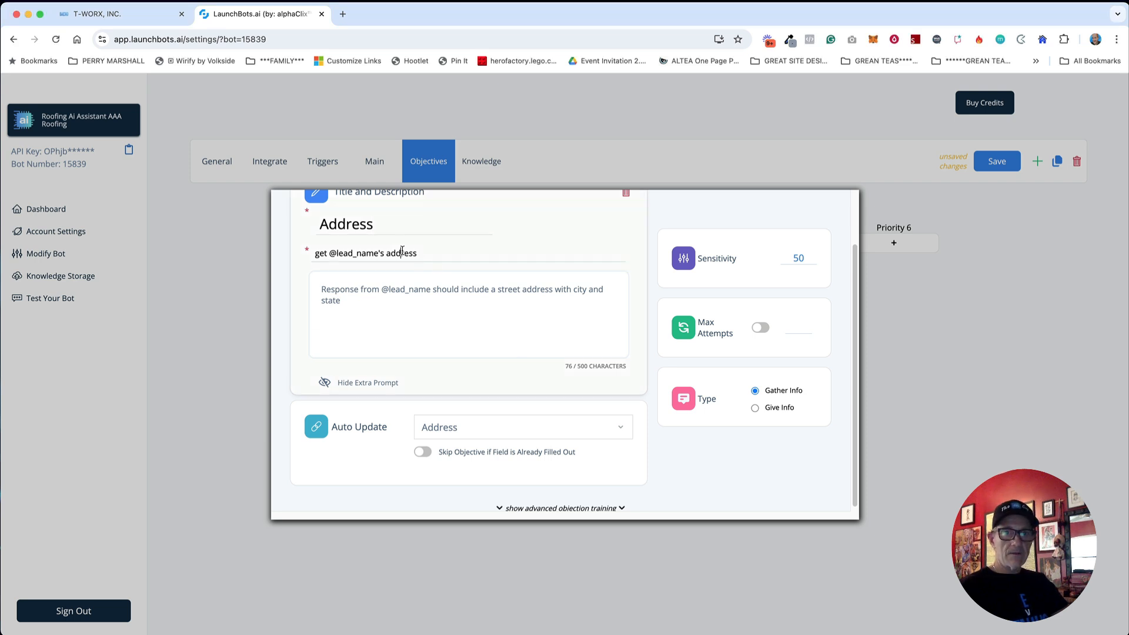
triple_click(402, 253)
text(Determine @lead_name's address)
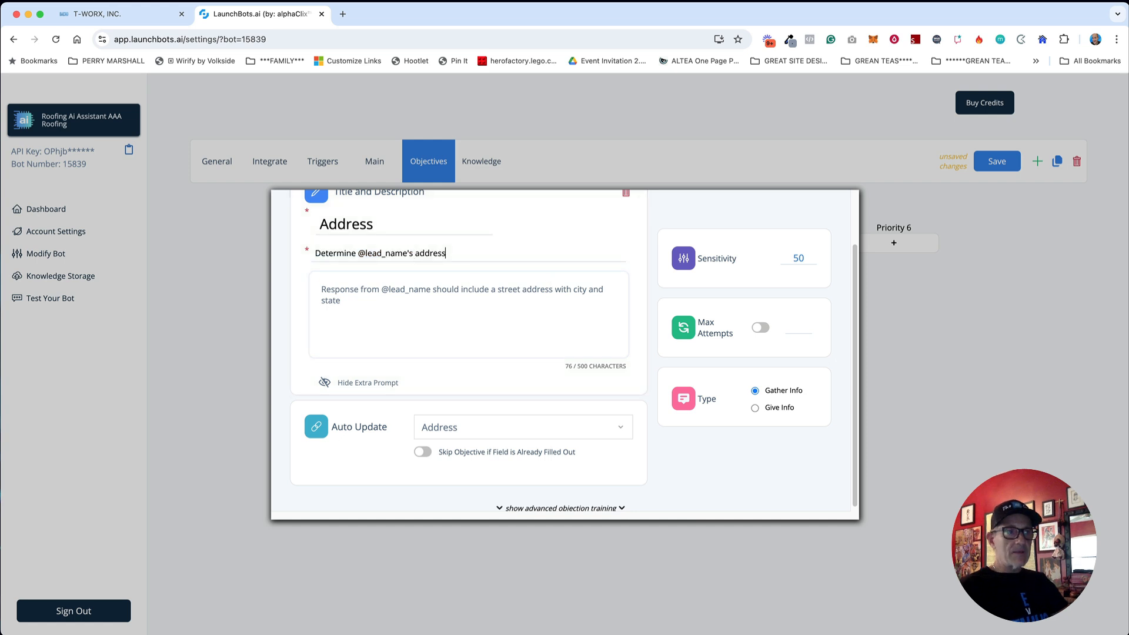
key(super+Tab)
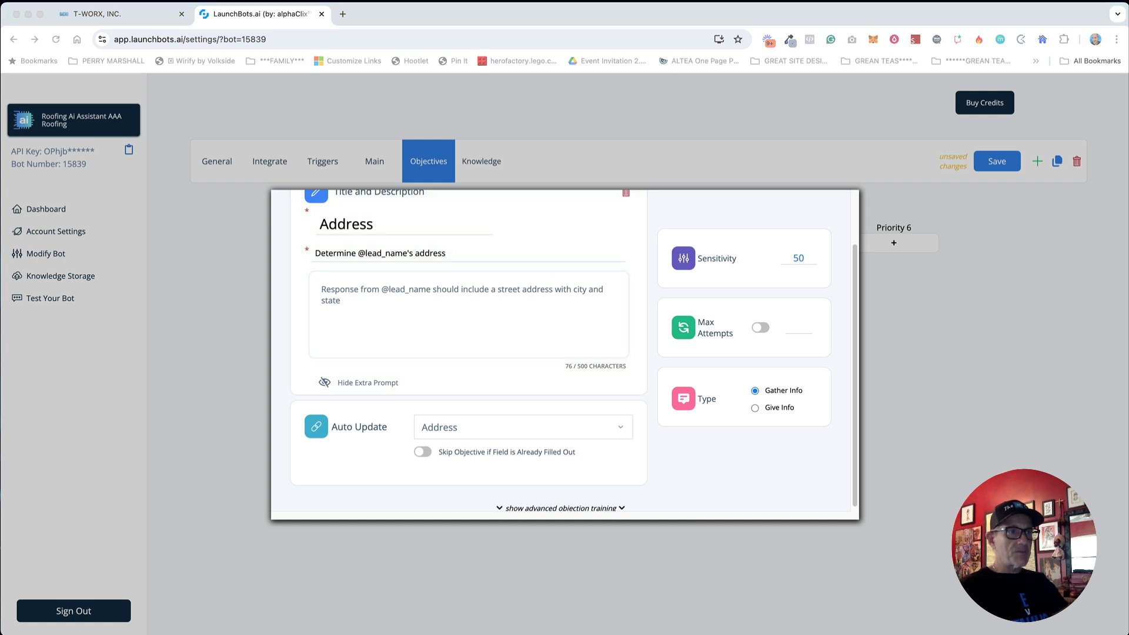
click(419, 344)
text(Response from @lead_name should include a street address with city, state and zip code)
triple_click(386, 303)
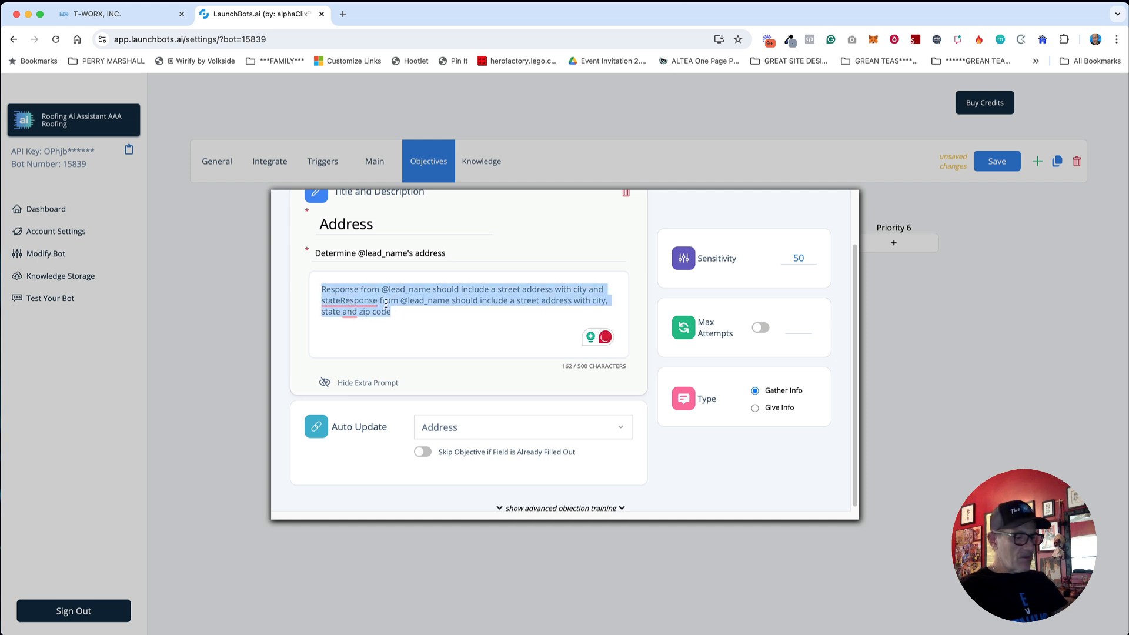
text(Response from @lead_name should include a street address with city, state and zip code)
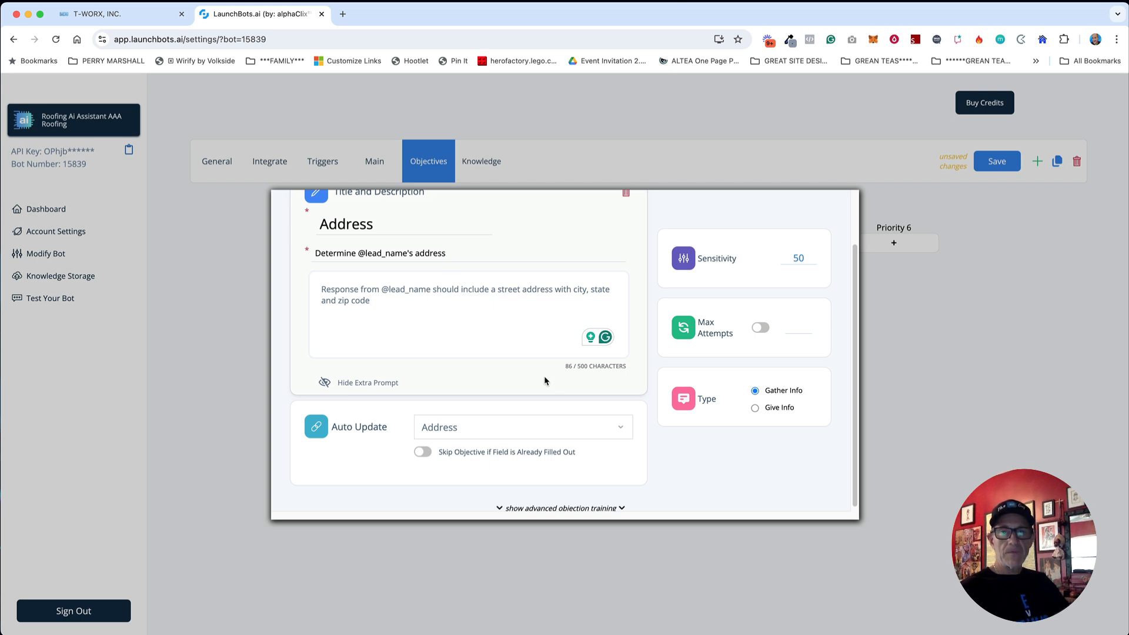
Step: Leave the Address objective with no attempt limit and return to the board
scroll(549, 381, up, 2)
click(760, 376)
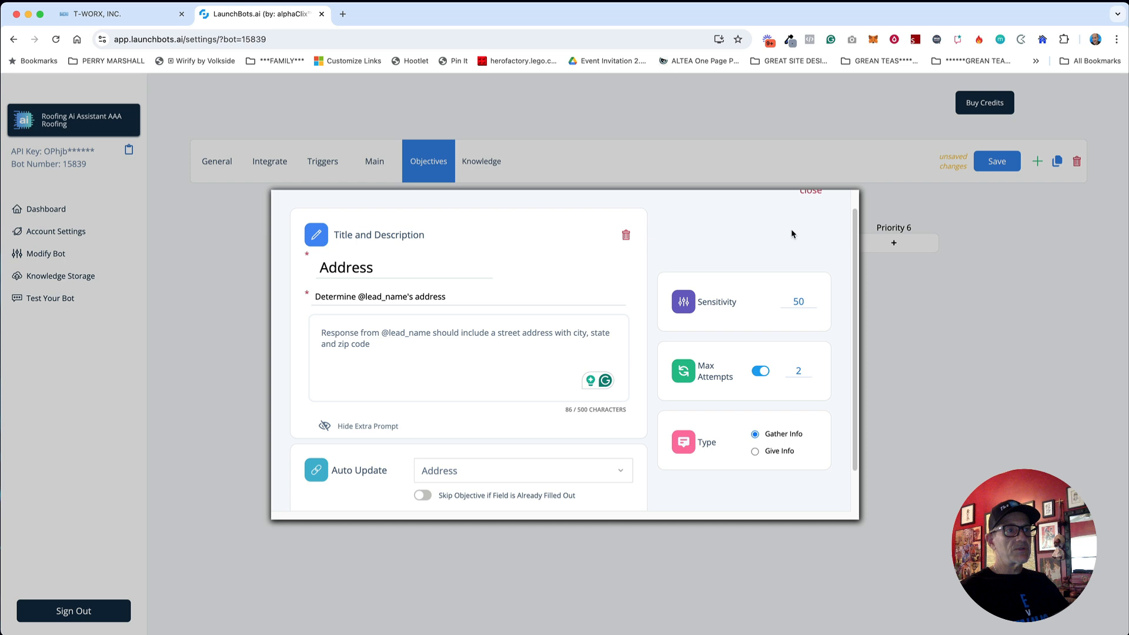
click(755, 373)
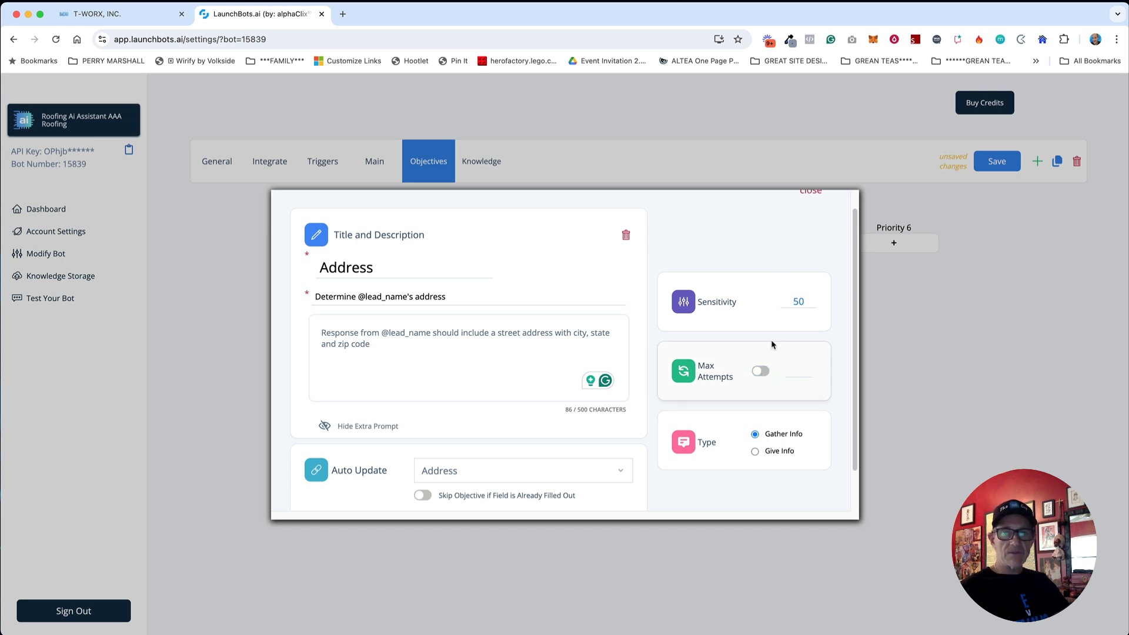
scroll(770, 296, up, 1)
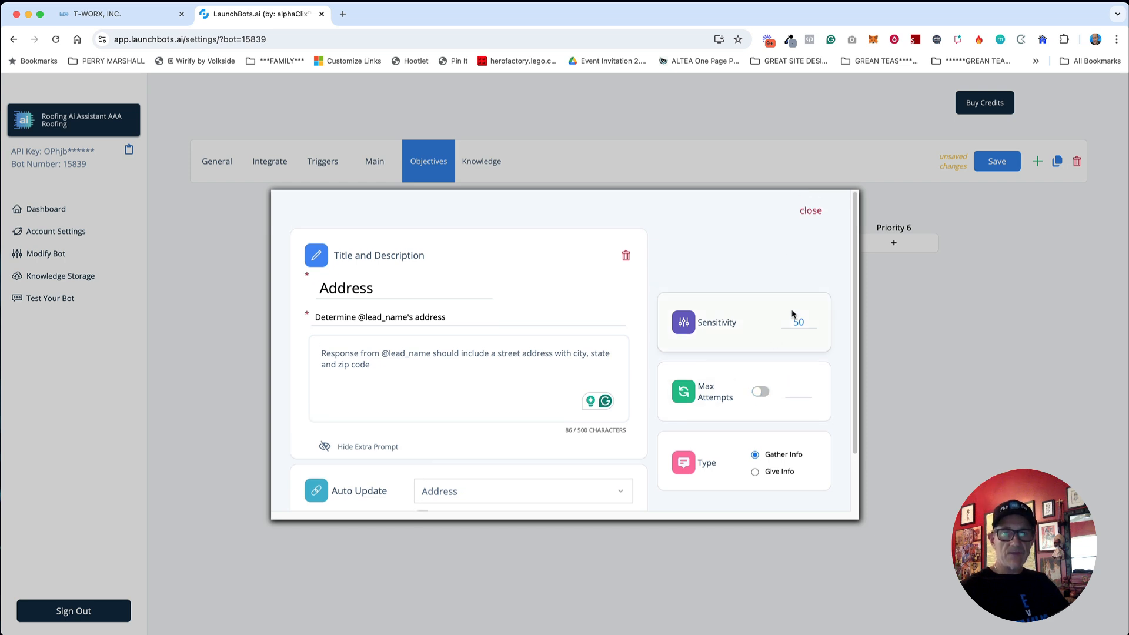
click(811, 212)
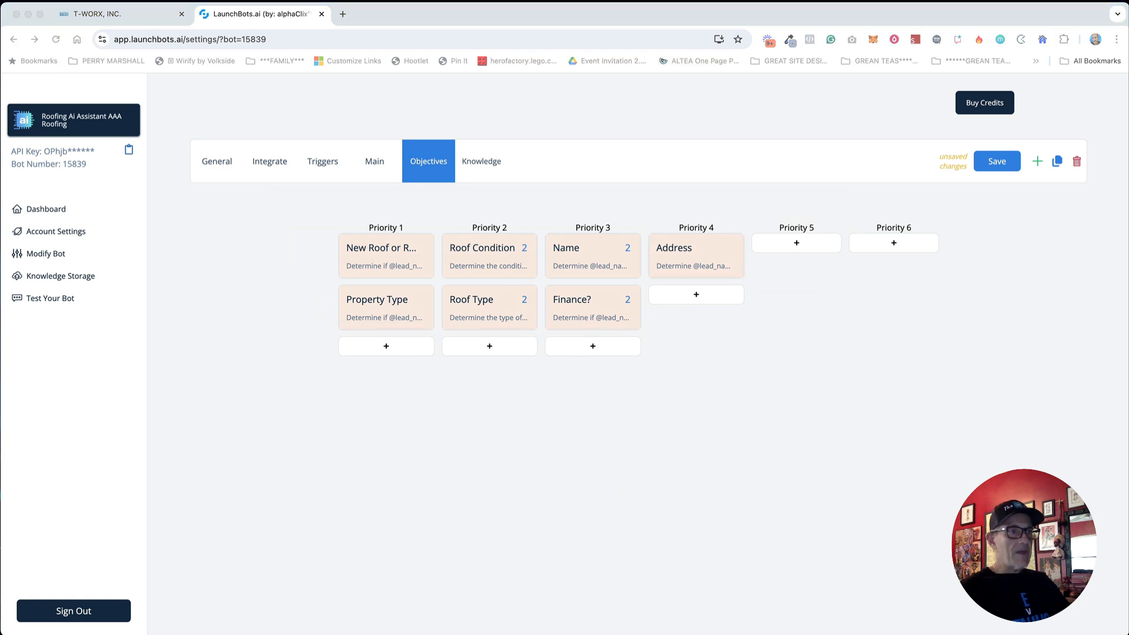
Step: Add a new objective under Priority 4 that auto-updates the Timeframe field
click(761, 387)
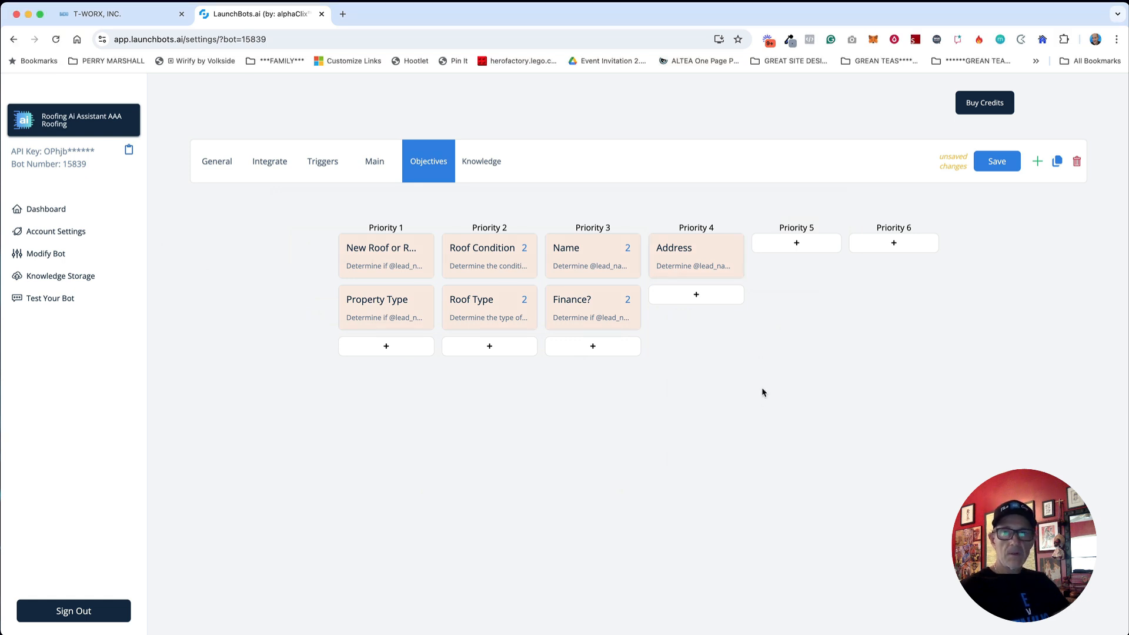
click(696, 298)
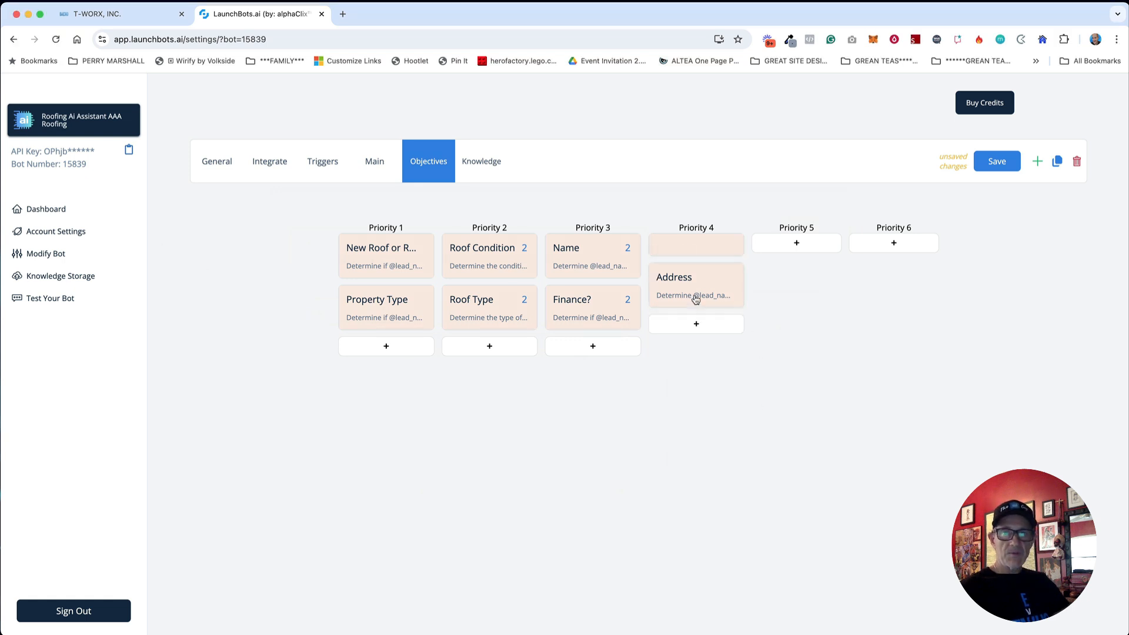
click(693, 245)
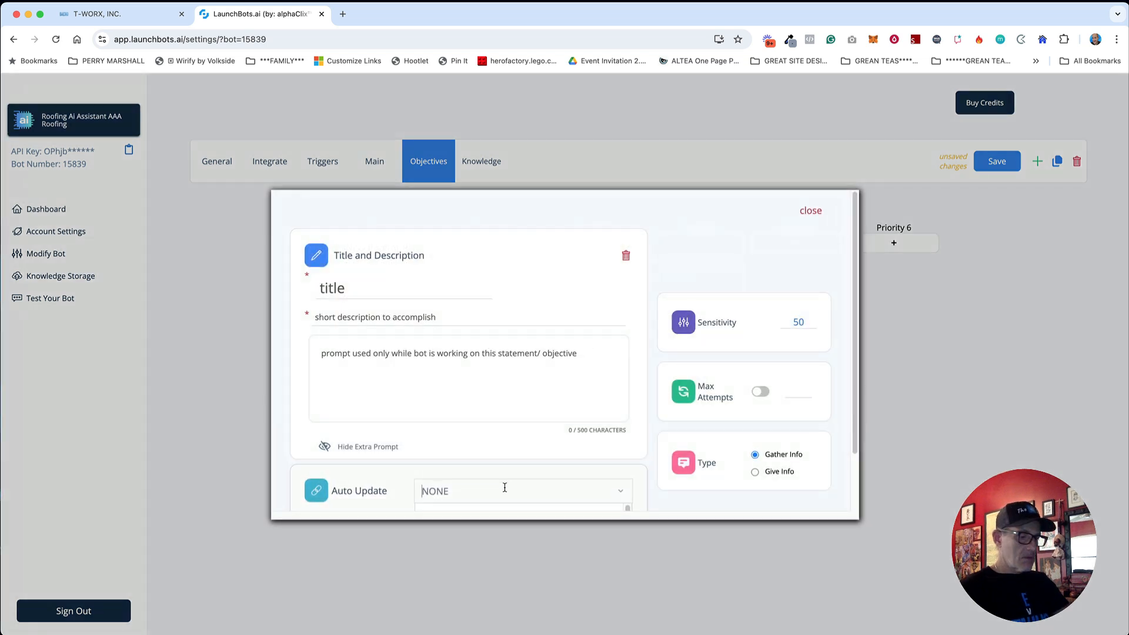
text(time)
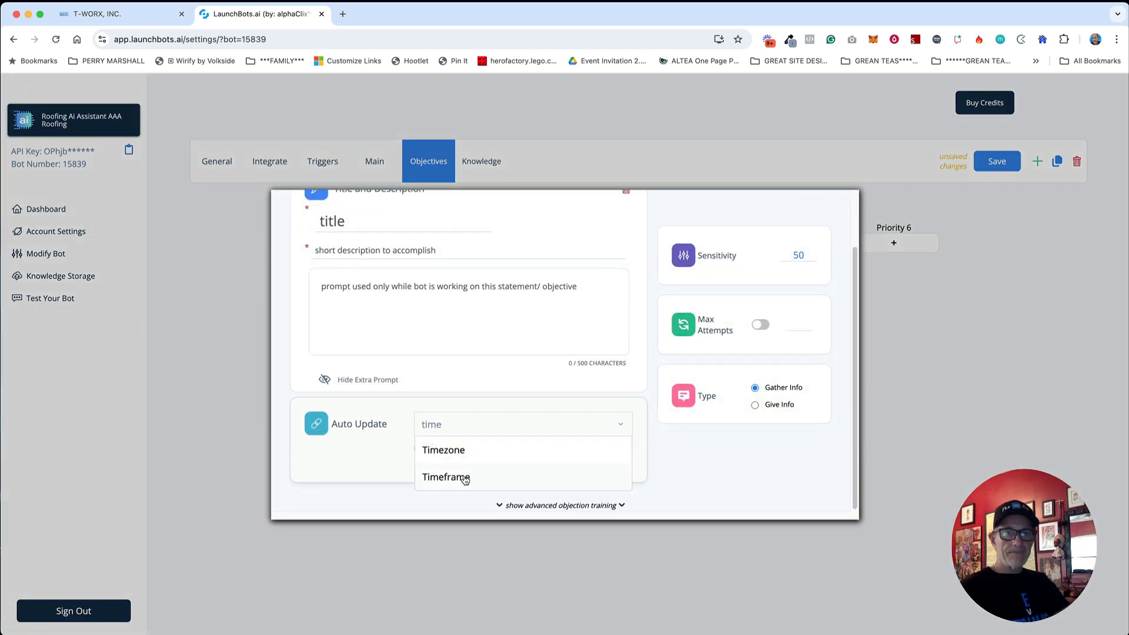
click(465, 479)
Step: Title it 'Timeframe' and paste the roofing timeframe description and the prospect-timeline prompt
click(345, 224)
text(Timeframe)
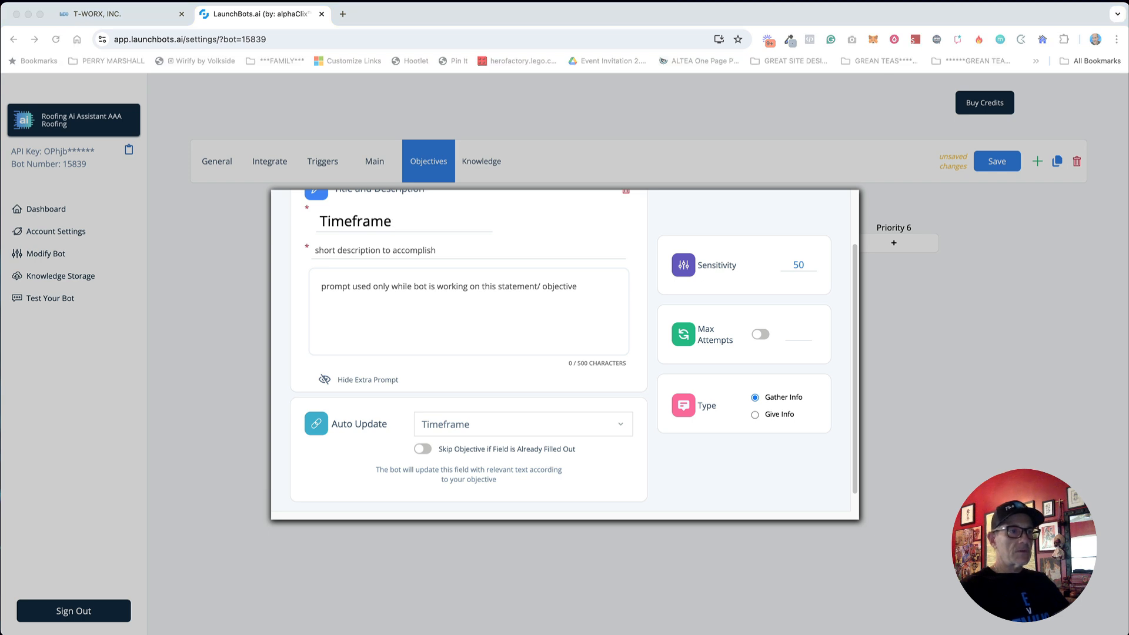
click(377, 248)
text(Determine @lead-name's timeframe for roofing services)
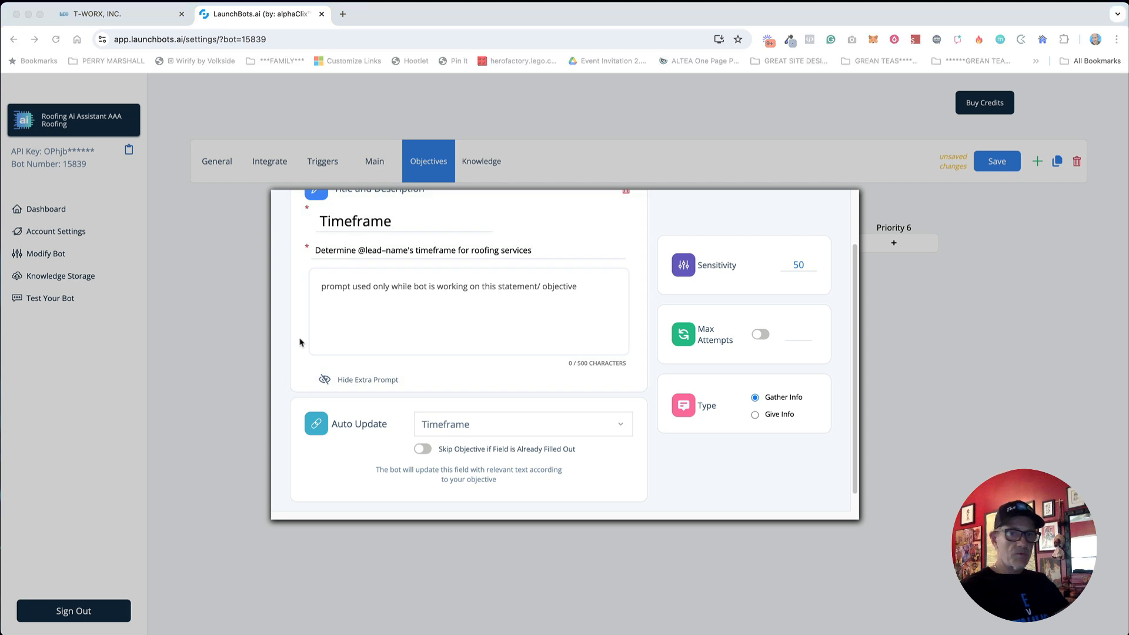
click(422, 314)
text(This will help us ensure that we can meet the prospect's timeline.)
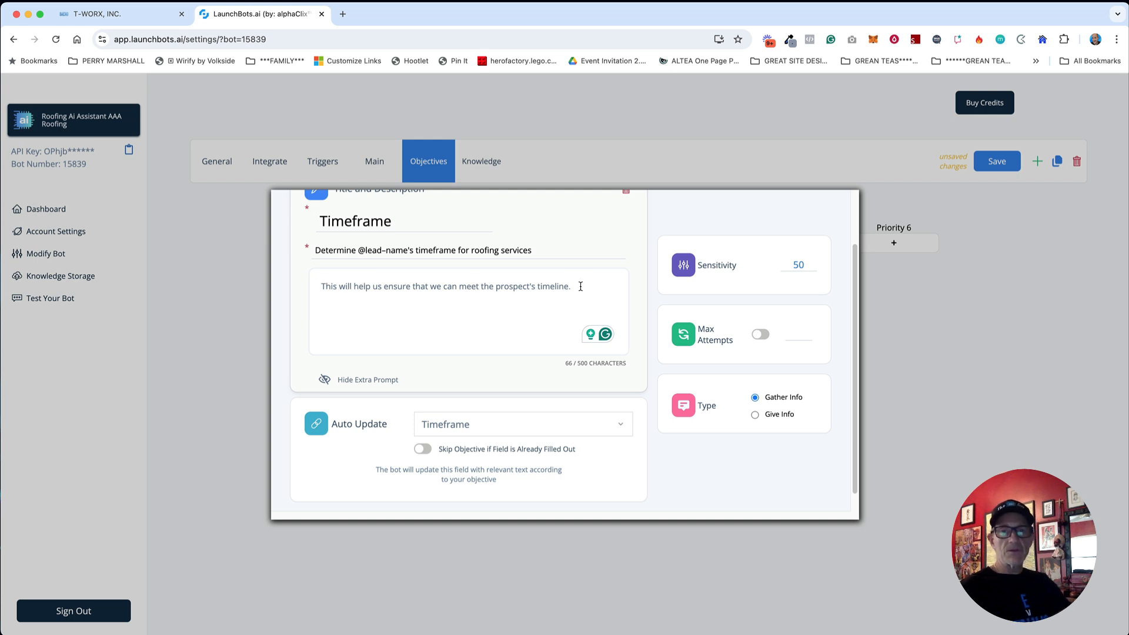
Step: Limit the Timeframe objective to 2 attempts, close it, and add a new Priority 5 objective
drag(580, 286, 410, 288)
click(447, 288)
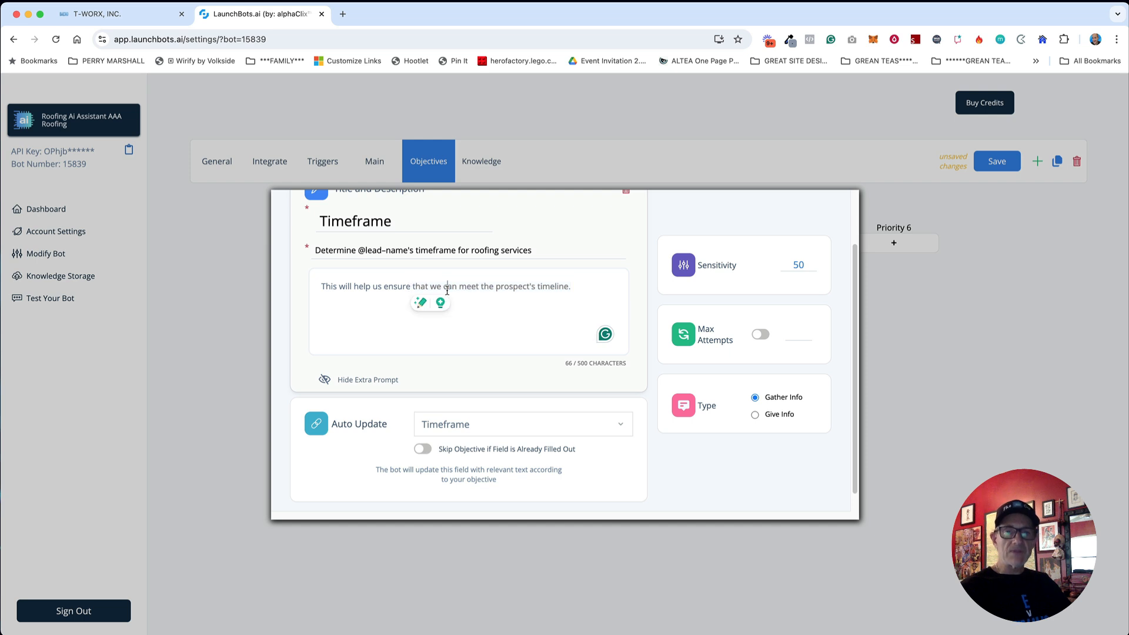
scroll(477, 307, up, 2)
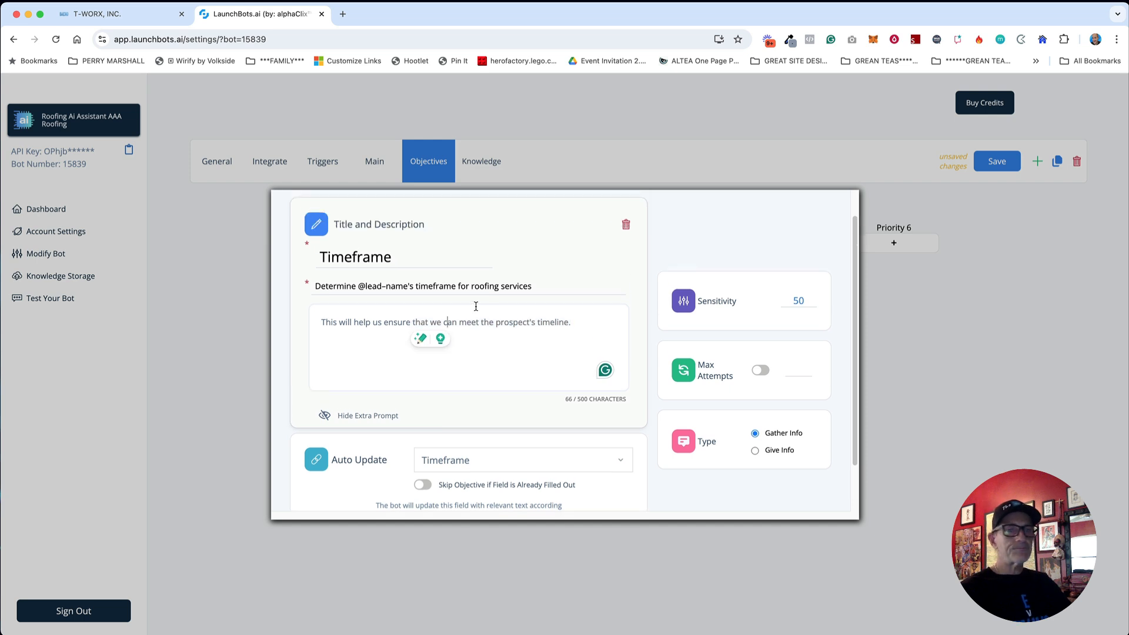
click(760, 369)
scroll(845, 273, up, 2)
click(815, 212)
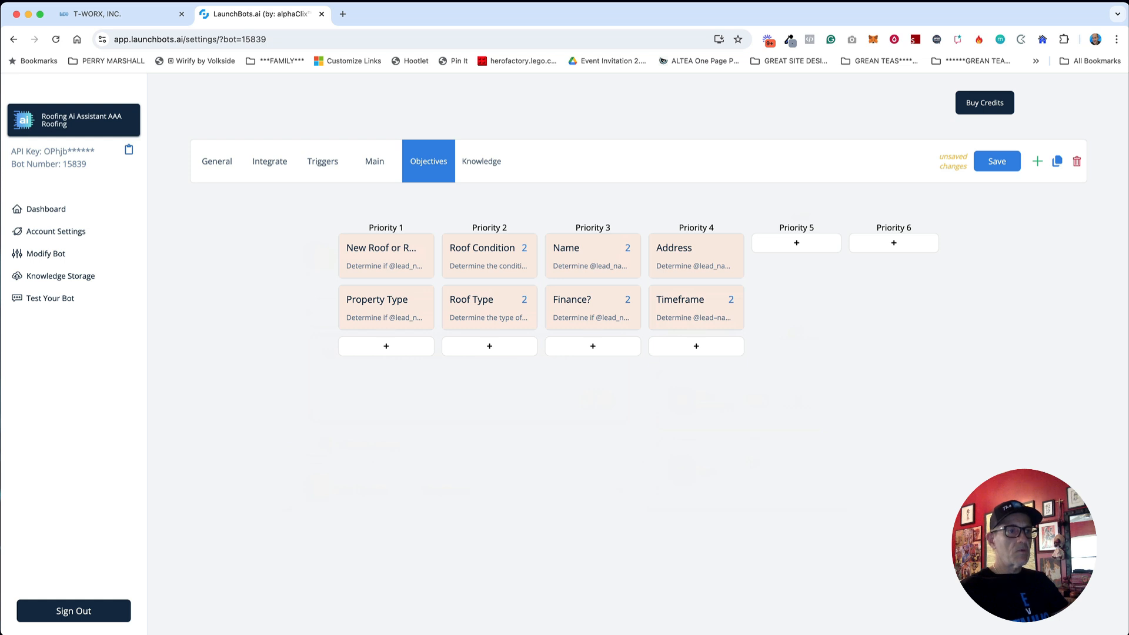
click(435, 428)
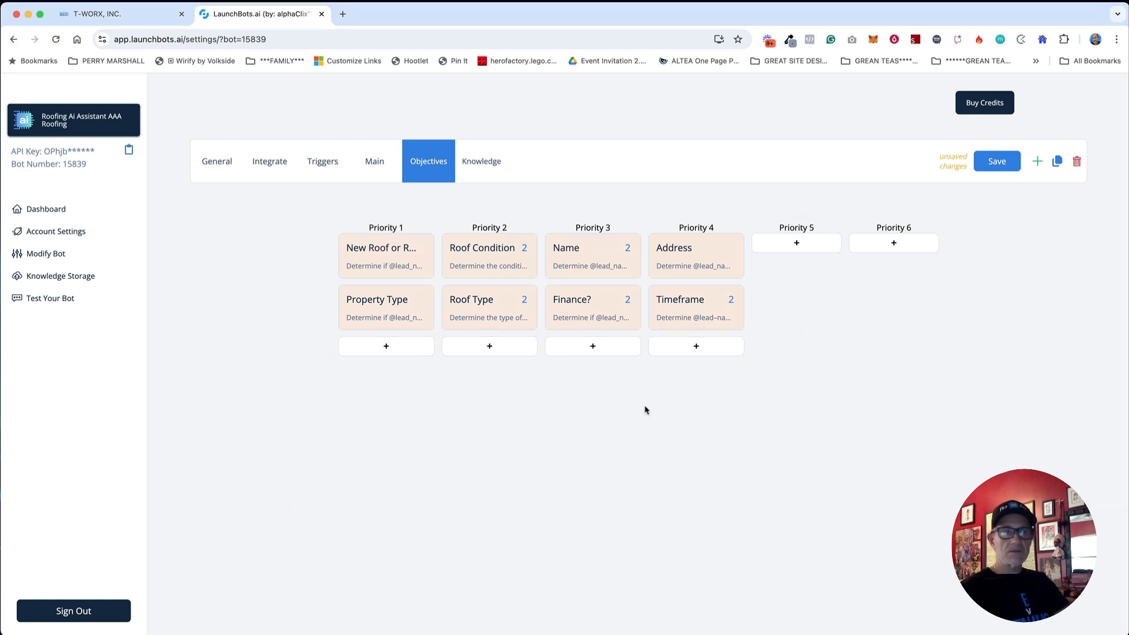
click(794, 247)
Step: Set the new Priority 5 objective to auto-update the Calendar
click(792, 248)
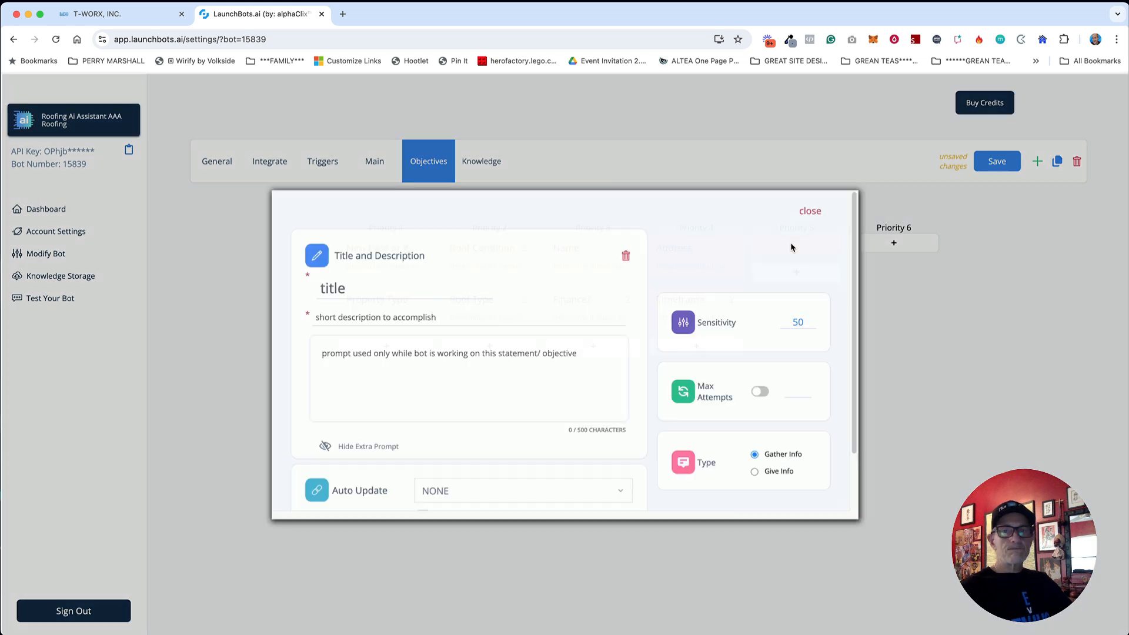
click(517, 492)
scroll(573, 446, down, 2)
scroll(555, 450, down, 3)
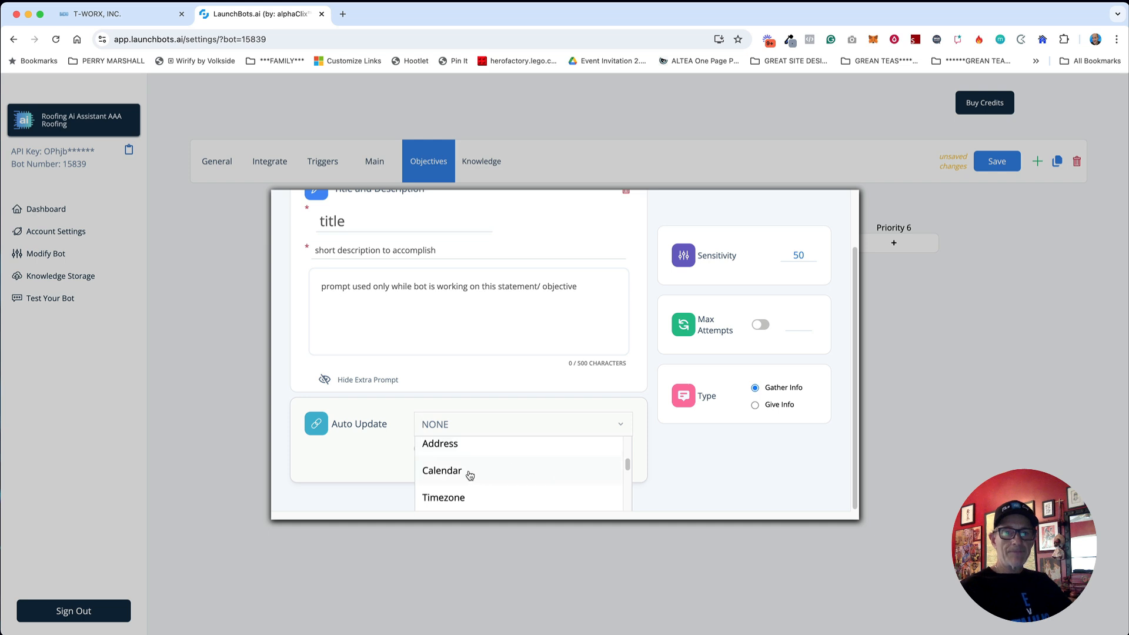
click(467, 475)
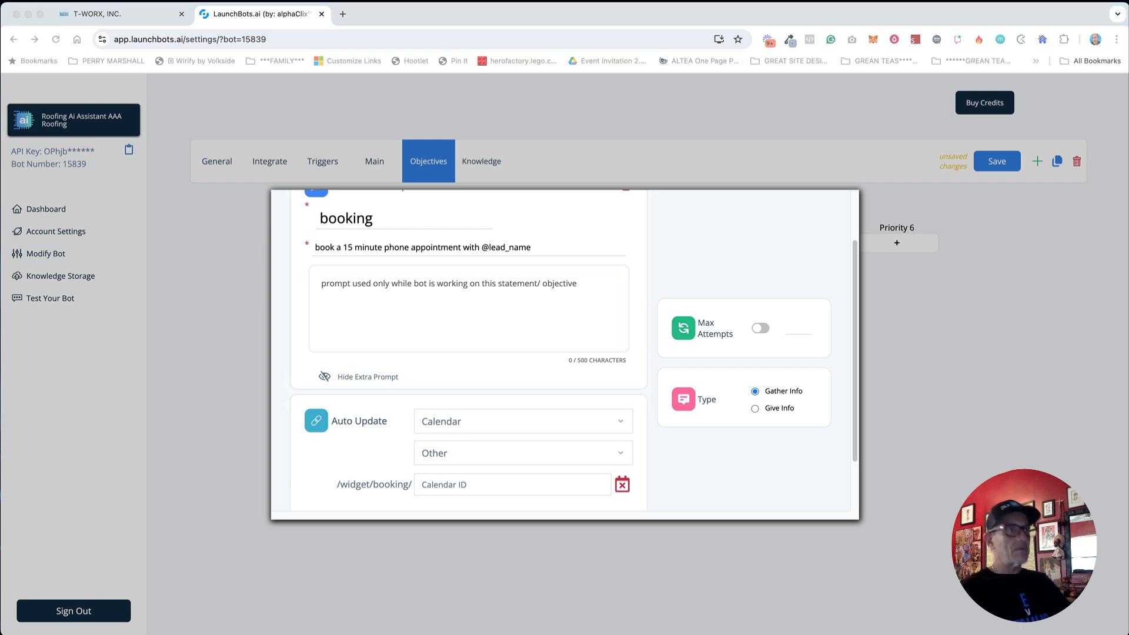
Step: Paste the booking calendar ID and the free roof inspection description
click(461, 344)
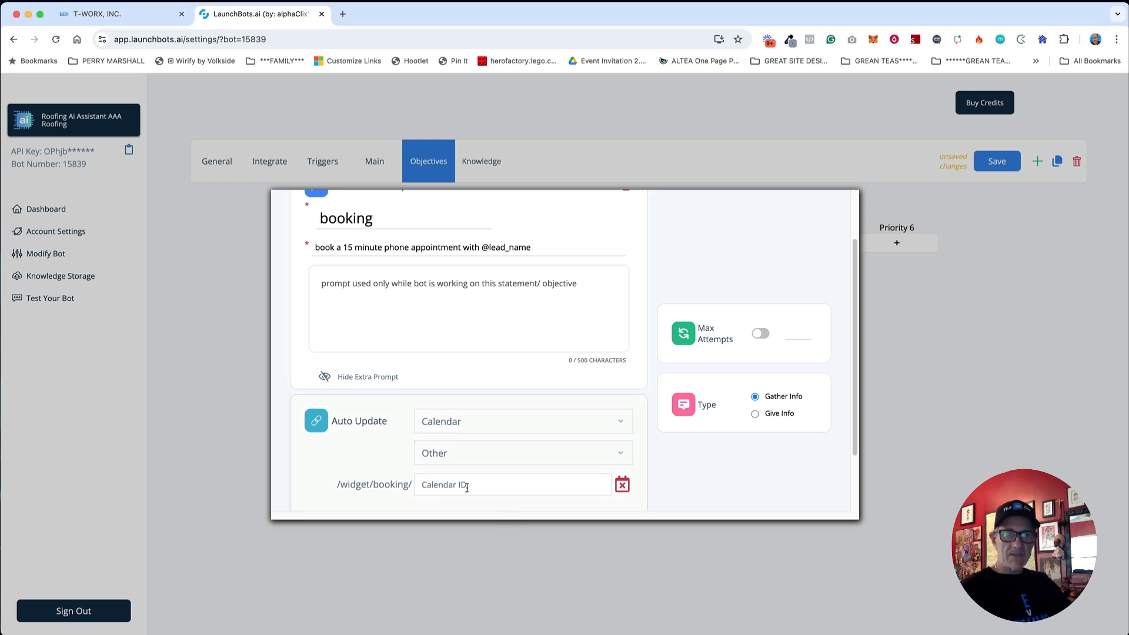
text(j6P1kl7SsExtJLEXSkA)
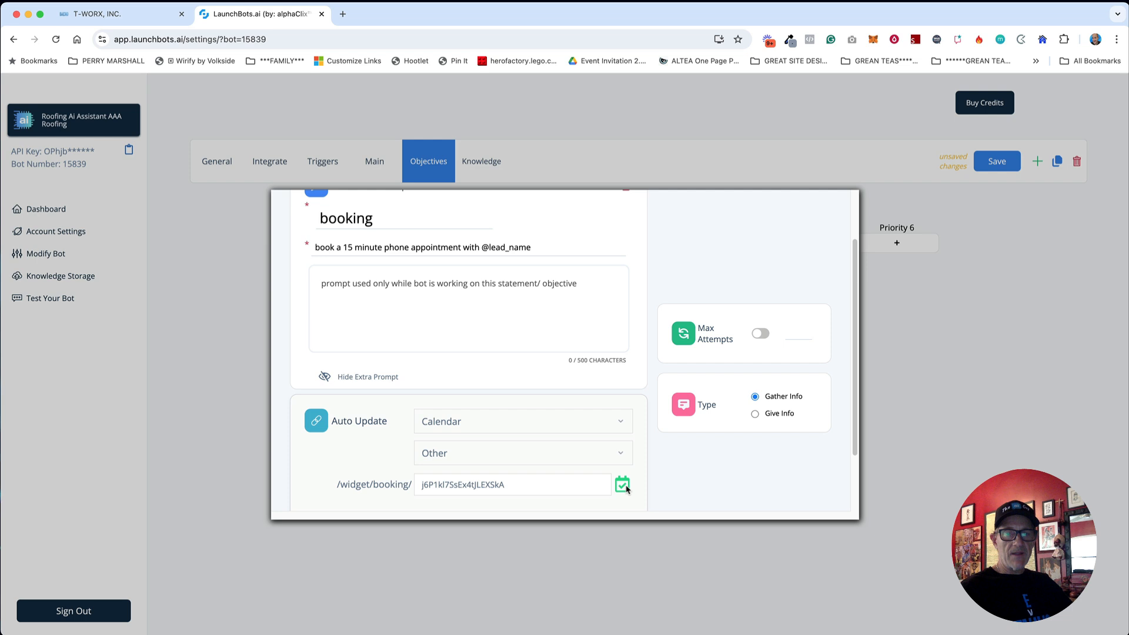
scroll(626, 479, up, 2)
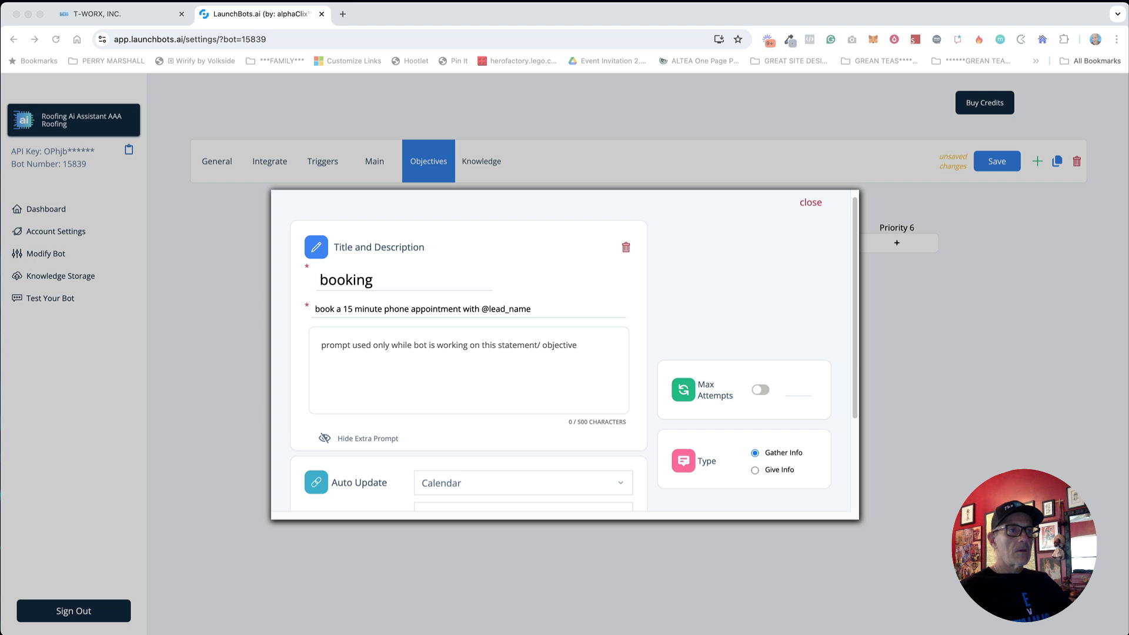
click(401, 309)
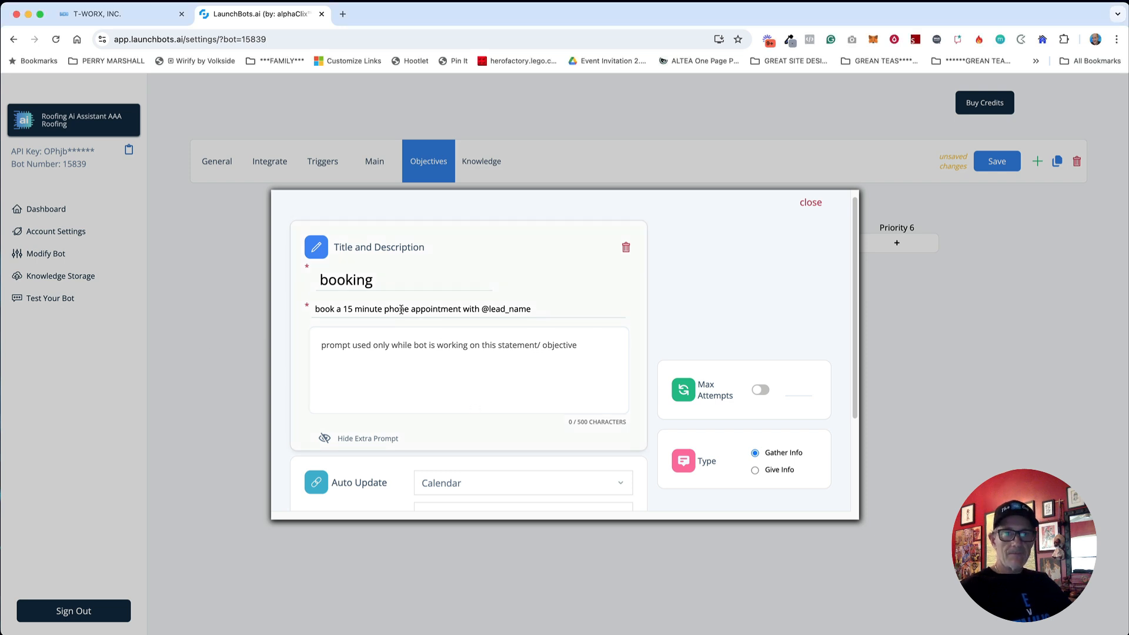
key(super+a)
text(Book a free roof inspection/consultation with @lead_name)
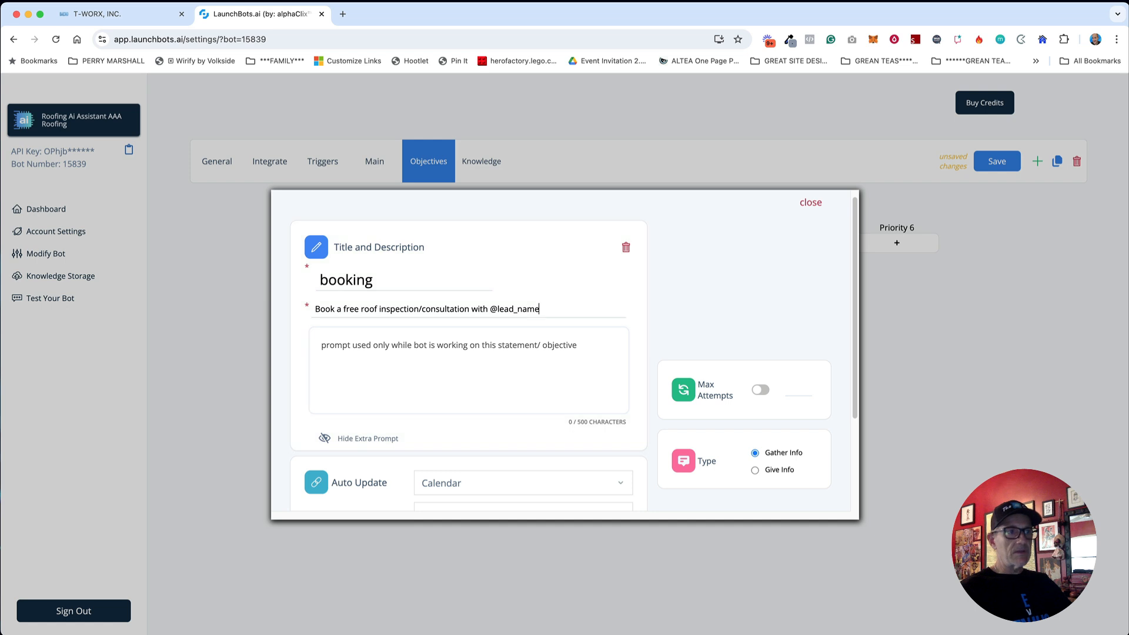
Step: Paste the note about video chat or on-site appointments as the extra prompt
key(super+Tab)
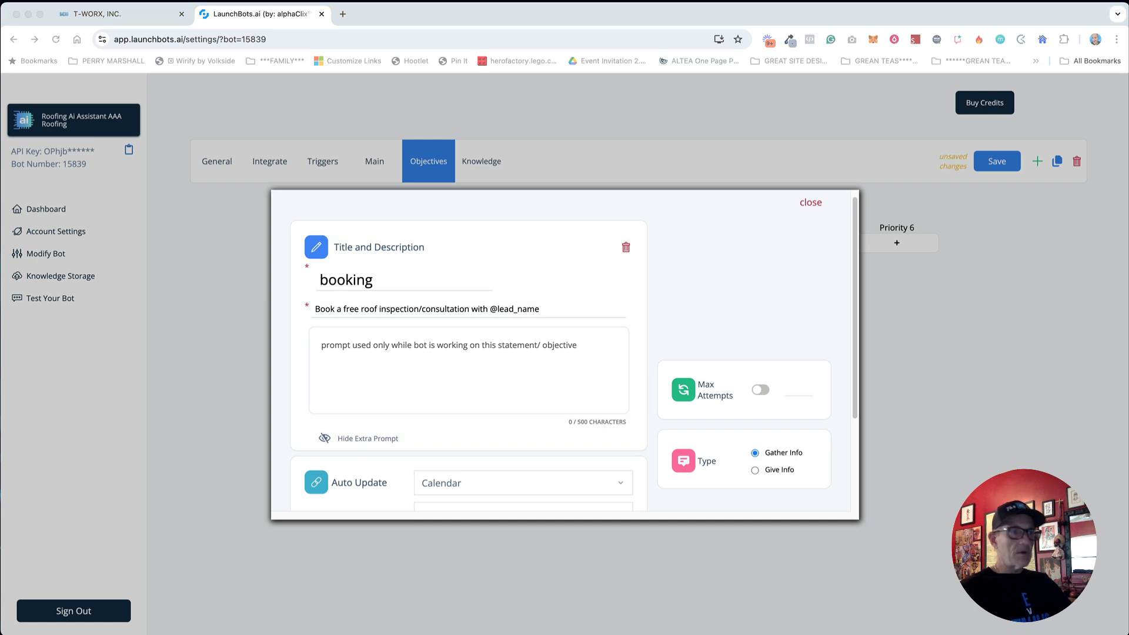
click(389, 361)
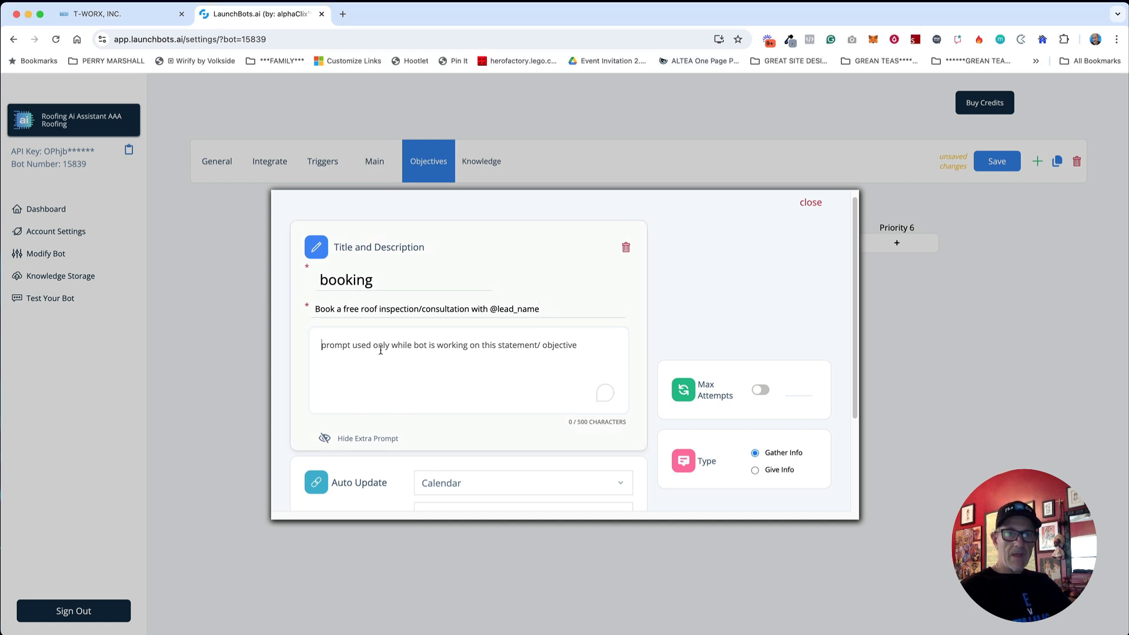
text(Initial appointments are typically held via video chat or on-site if needed.)
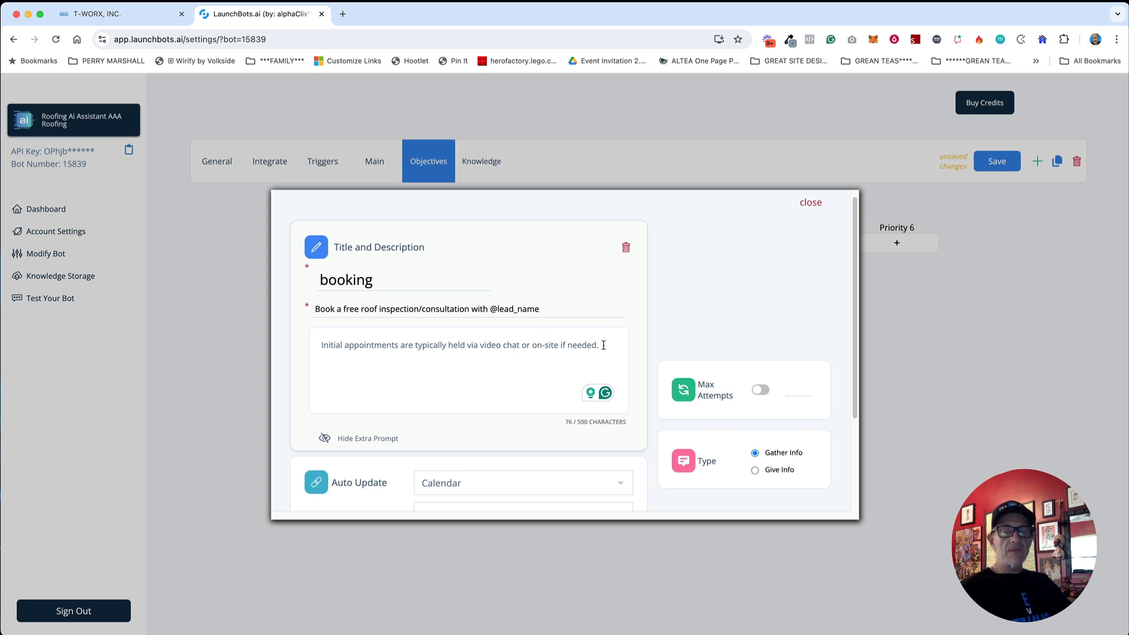
drag(603, 345, 404, 345)
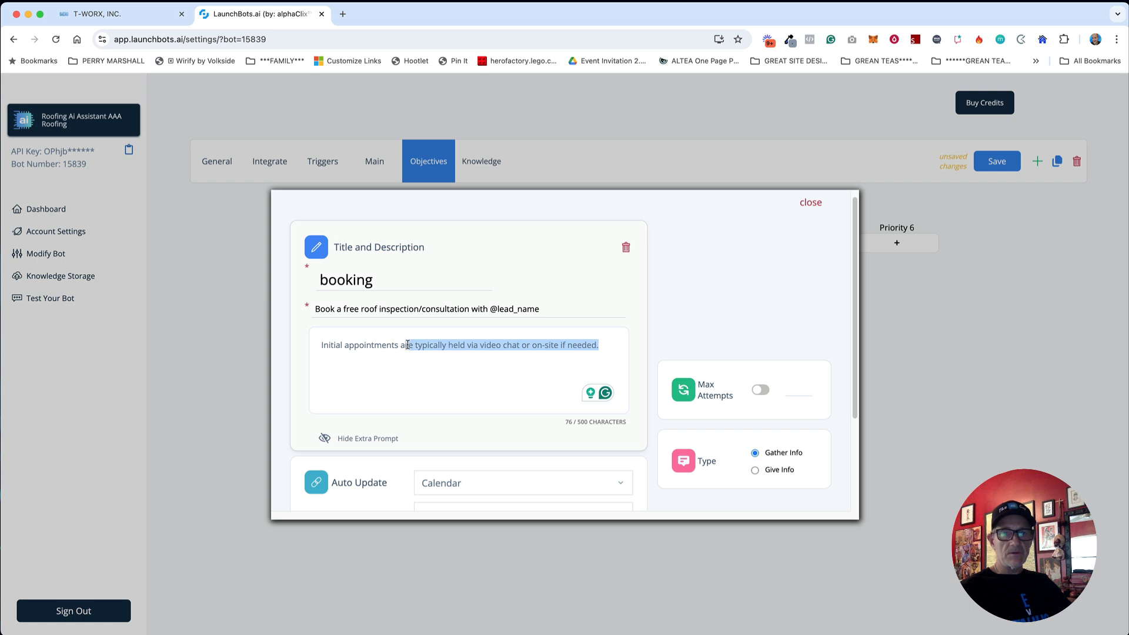
Step: Limit booking to 2 attempts, close it, and open a new blank Priority 5 objective
click(760, 390)
scroll(798, 328, up, 1)
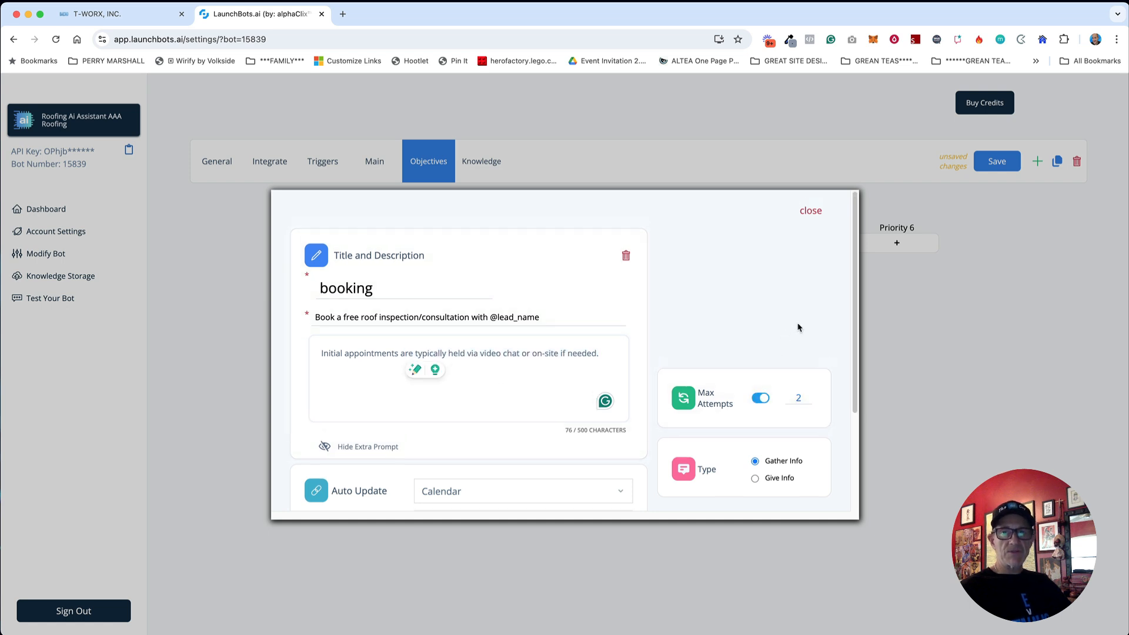
click(810, 210)
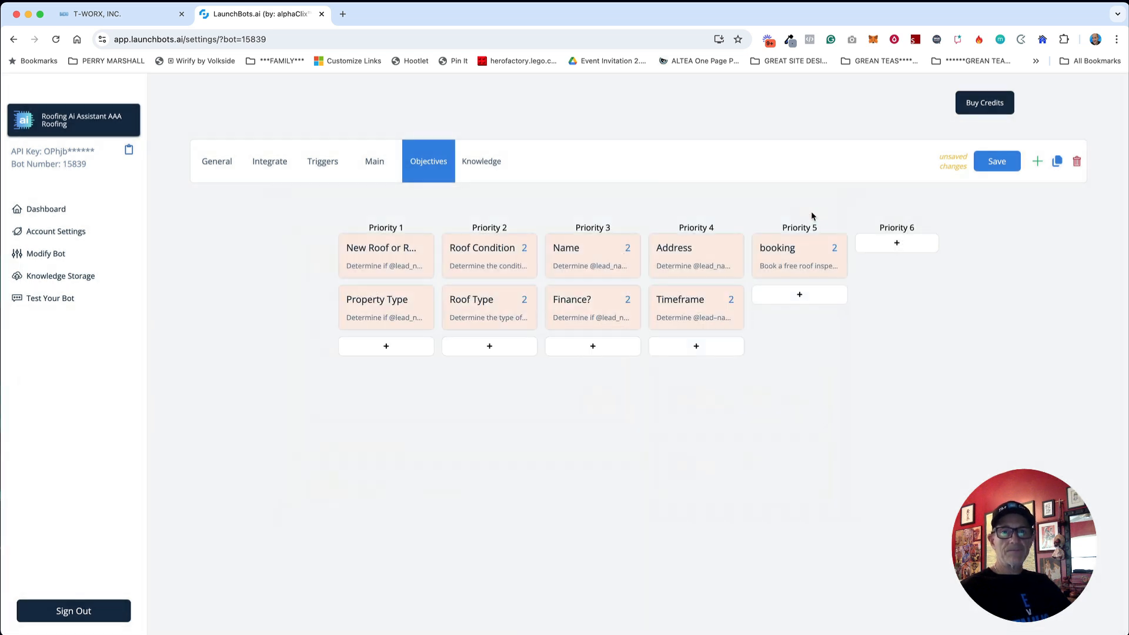
click(800, 294)
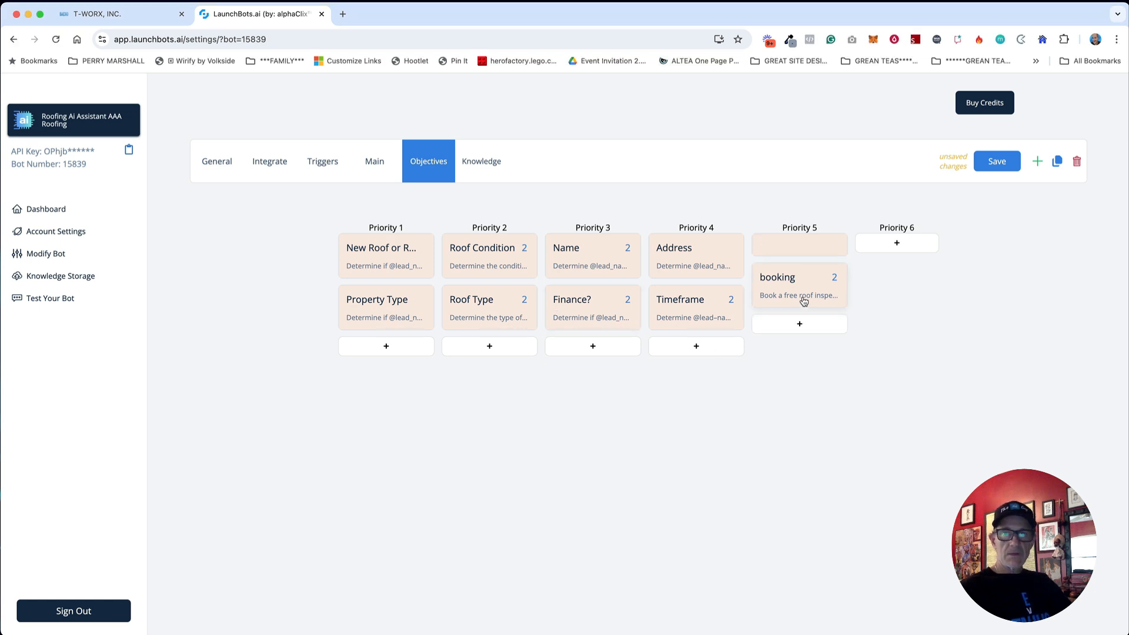
click(784, 251)
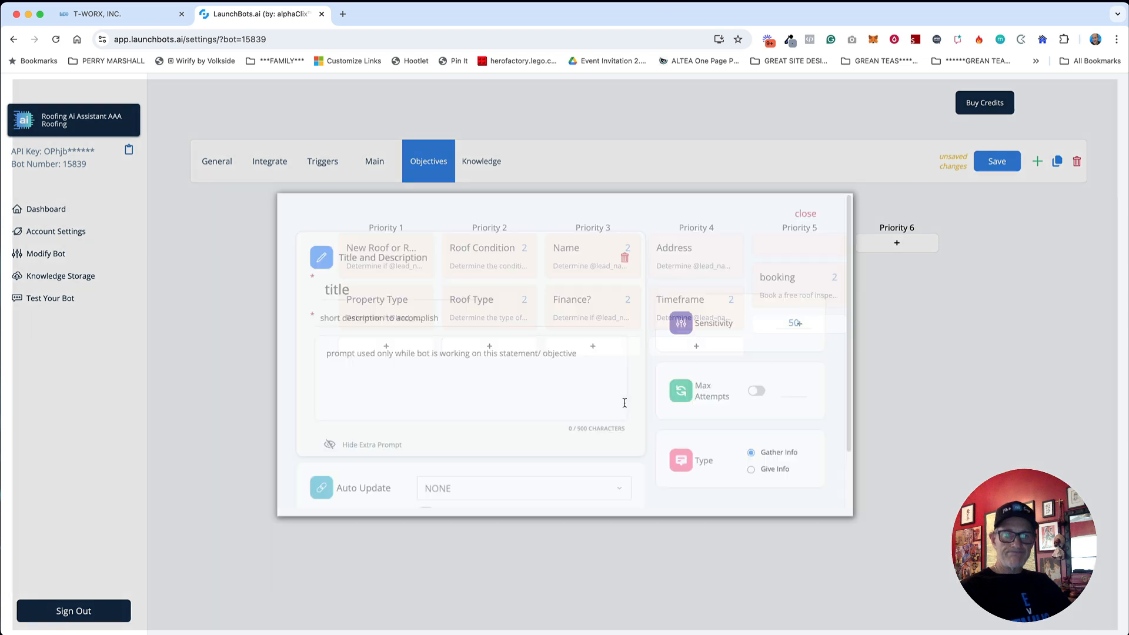
Step: Set the blank objective to auto-update the Email field
click(501, 487)
text(emi)
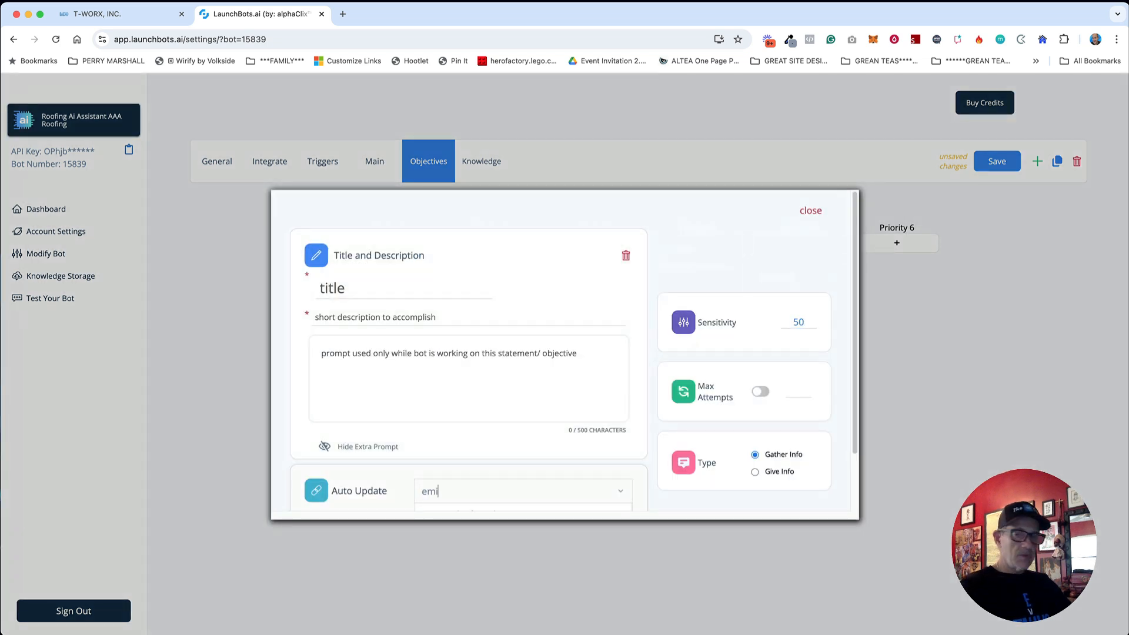
key(BackSpace)
text(ail)
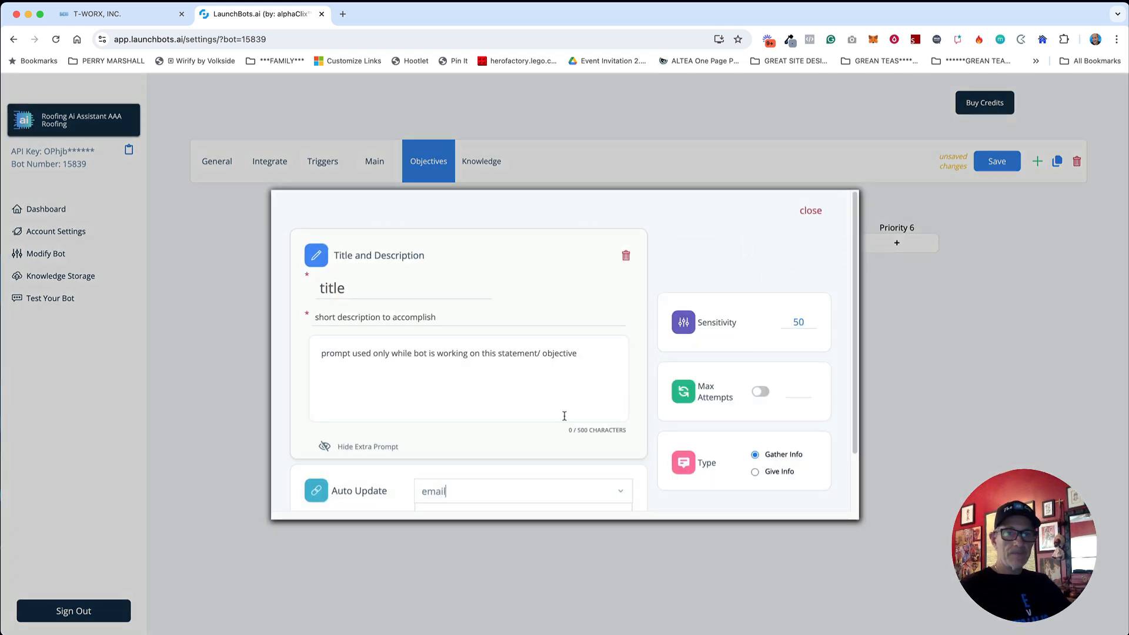
scroll(524, 393, down, 2)
click(453, 456)
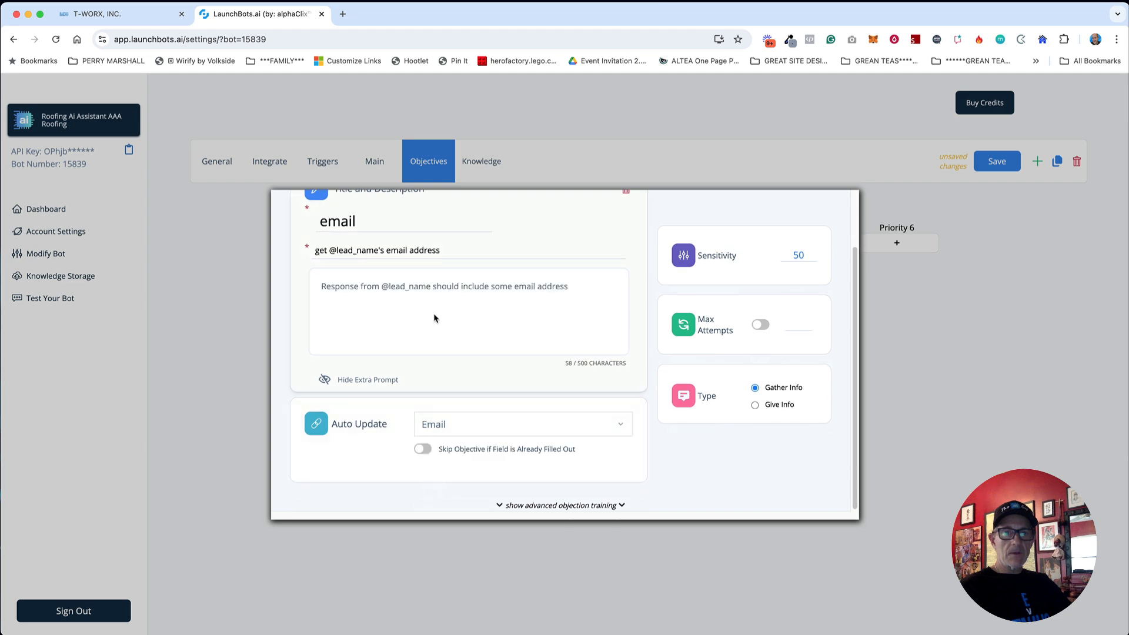
double_click(369, 229)
text(Email Address)
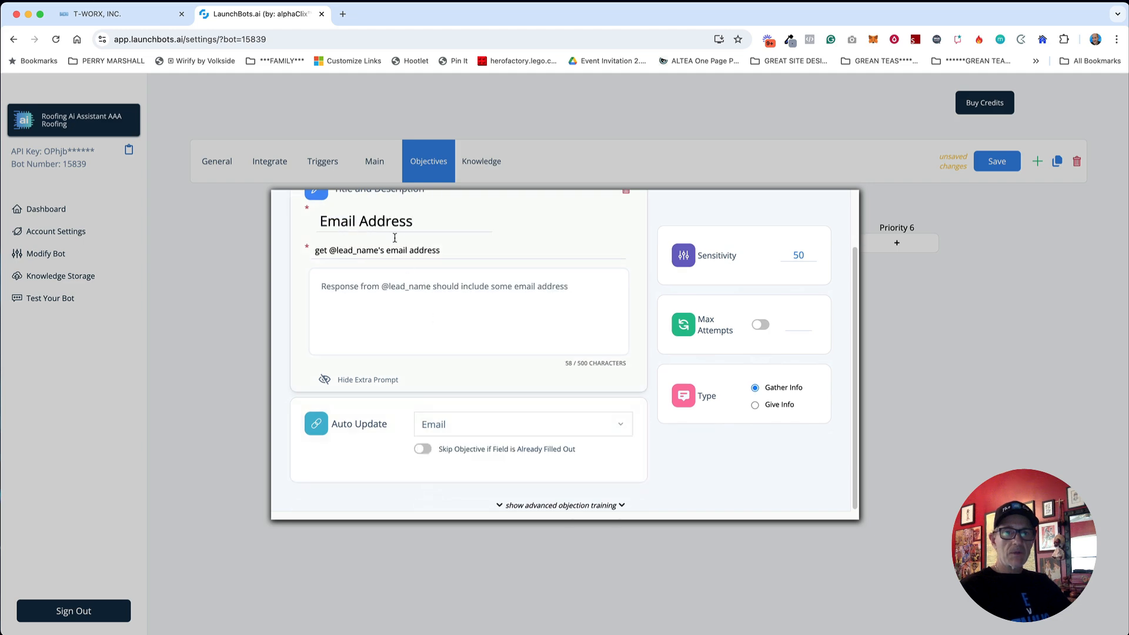
key(ctrl+Up)
key(ctrl+Up)
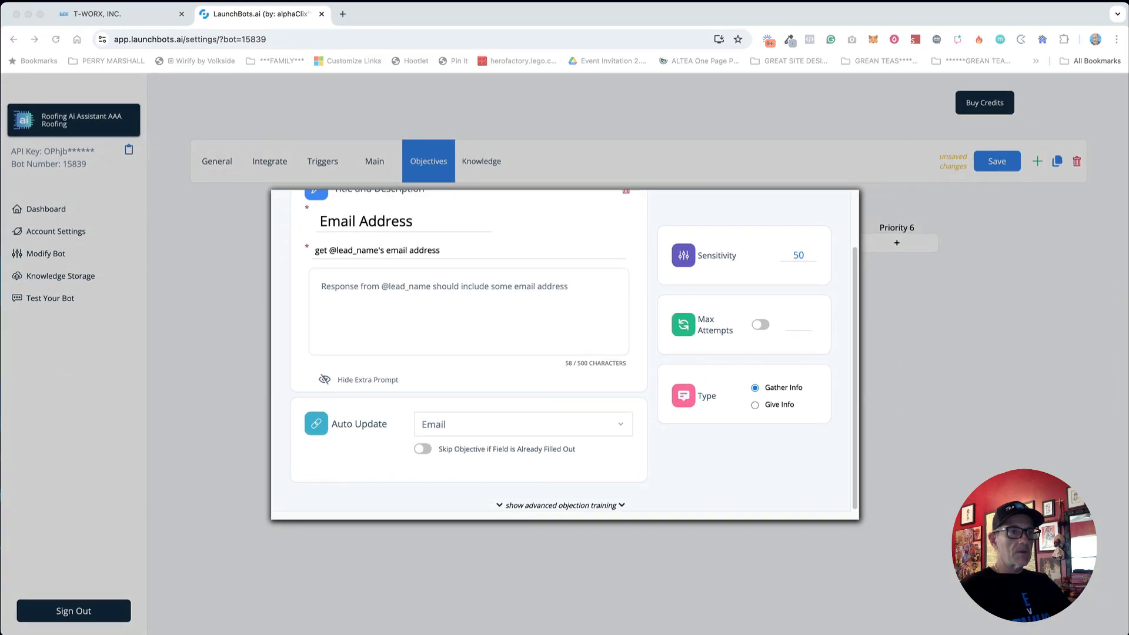
triple_click(412, 254)
text(Determine @lead_name's email address)
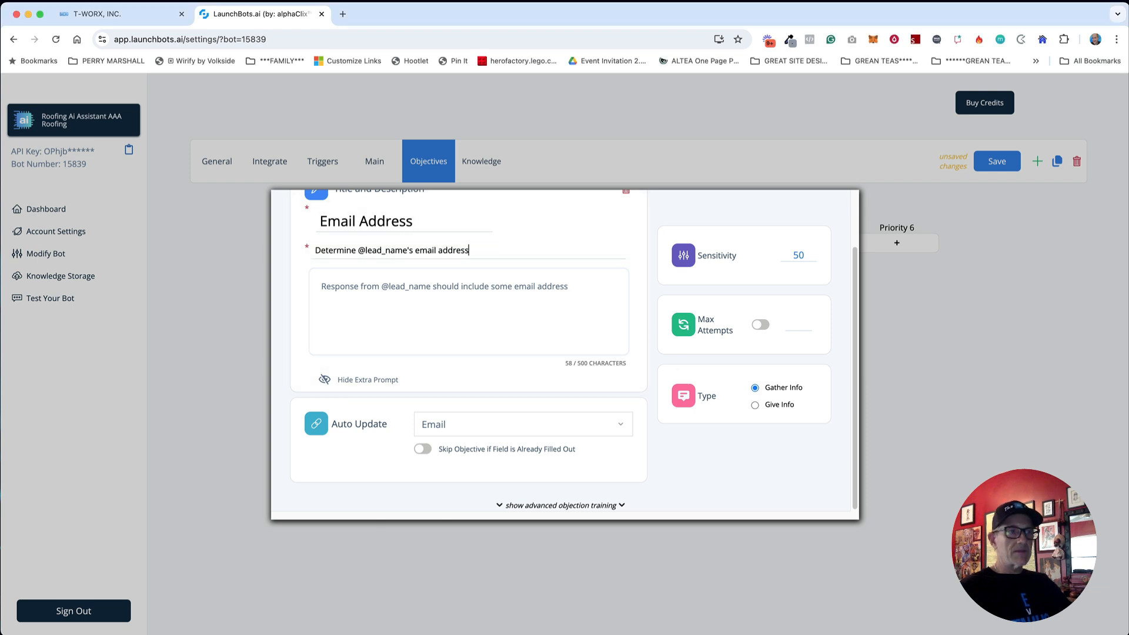
Step: Replace the extra prompt with the pasted reminder explanation
key(super+Tab)
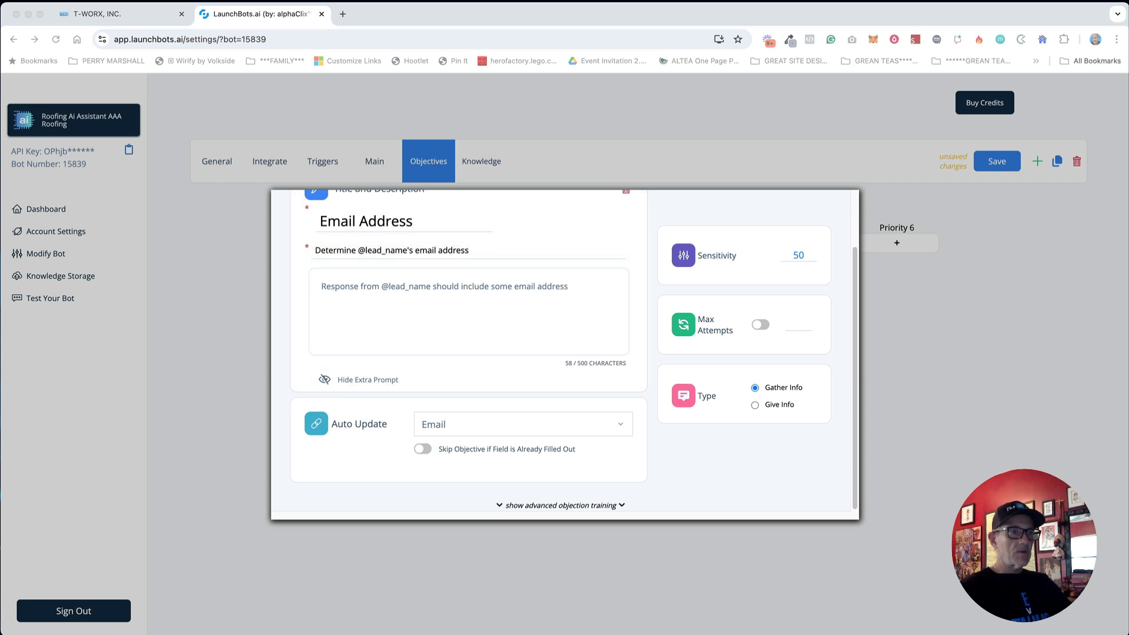
click(488, 311)
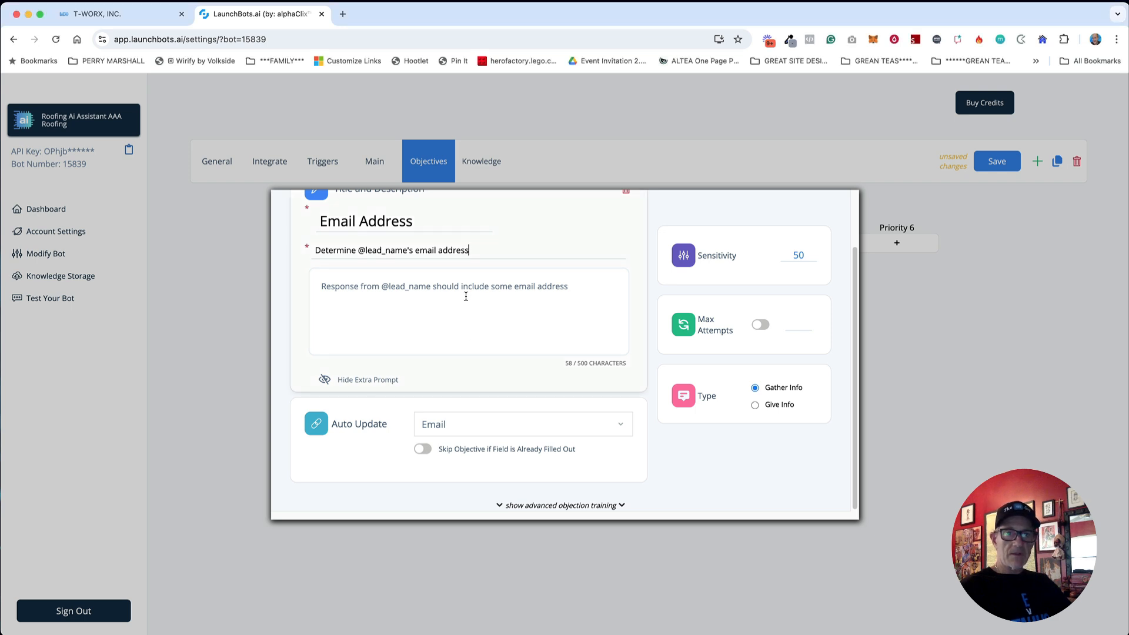
double_click(456, 291)
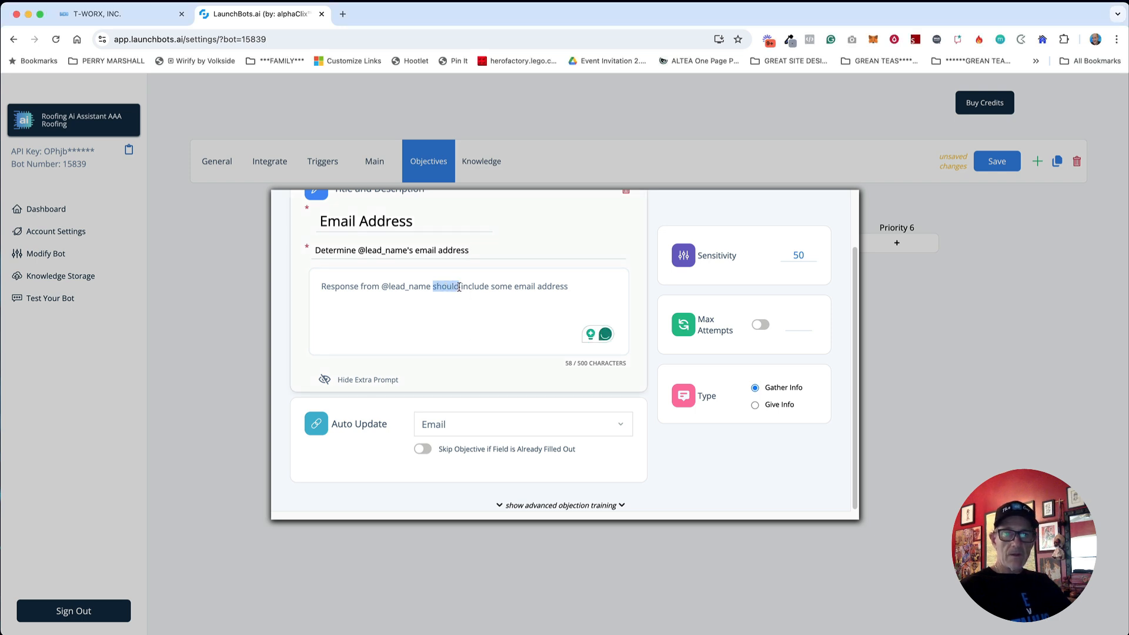
triple_click(461, 287)
text(We request an email address to book an appointment so we can send reminders.)
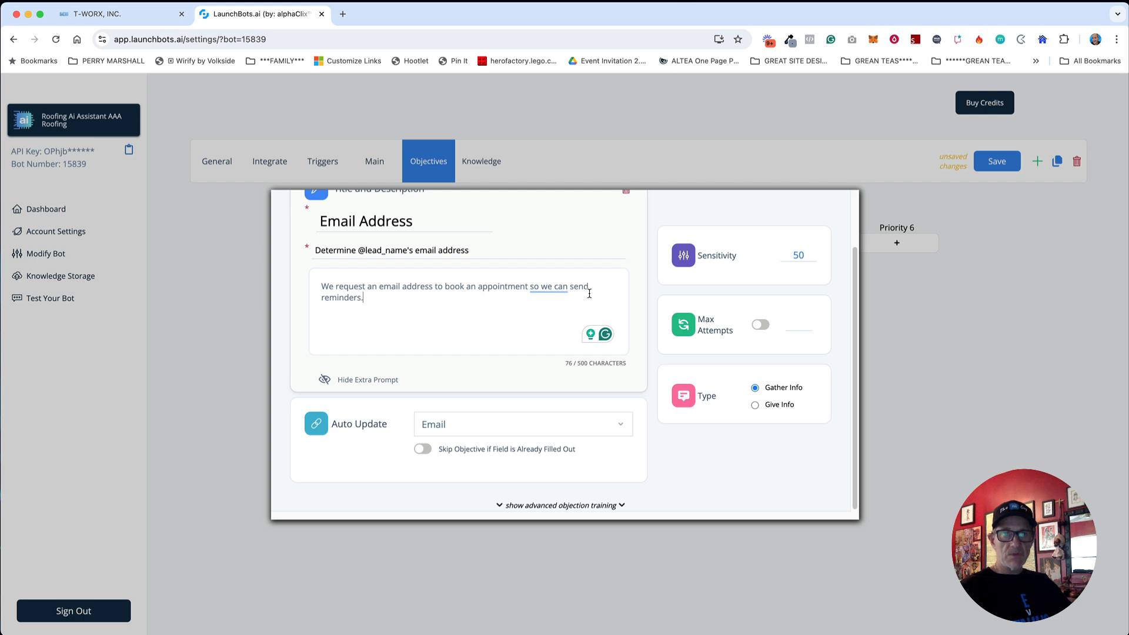
Step: Limit Email Address to 2 attempts, close it, and open another blank Priority 5 objective
scroll(764, 352, up, 1)
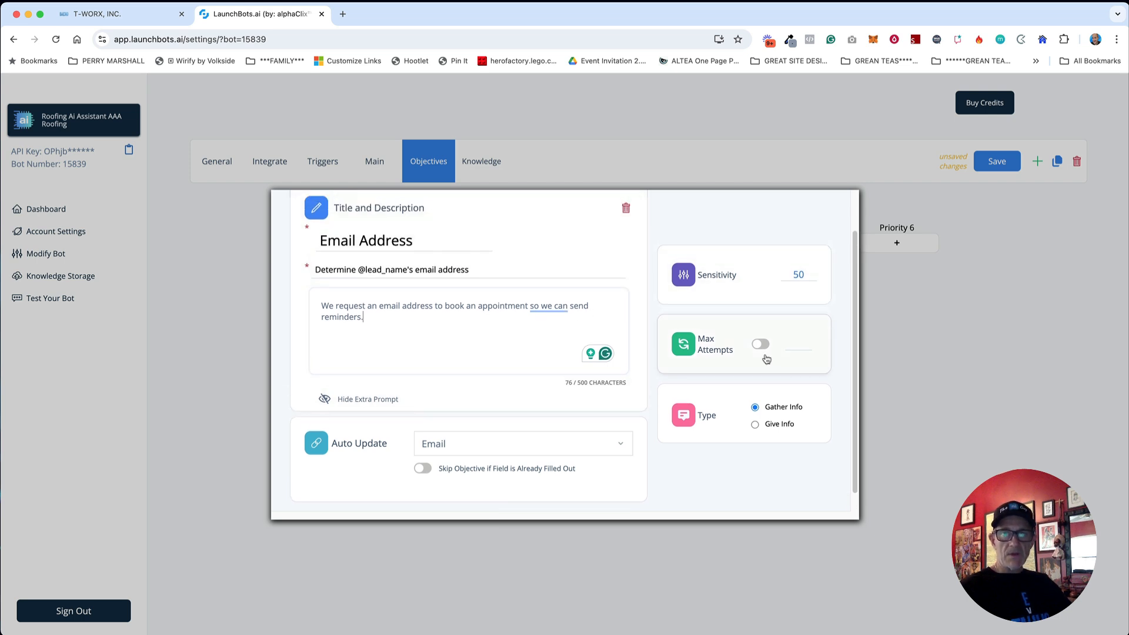
click(760, 344)
scroll(783, 306, up, 2)
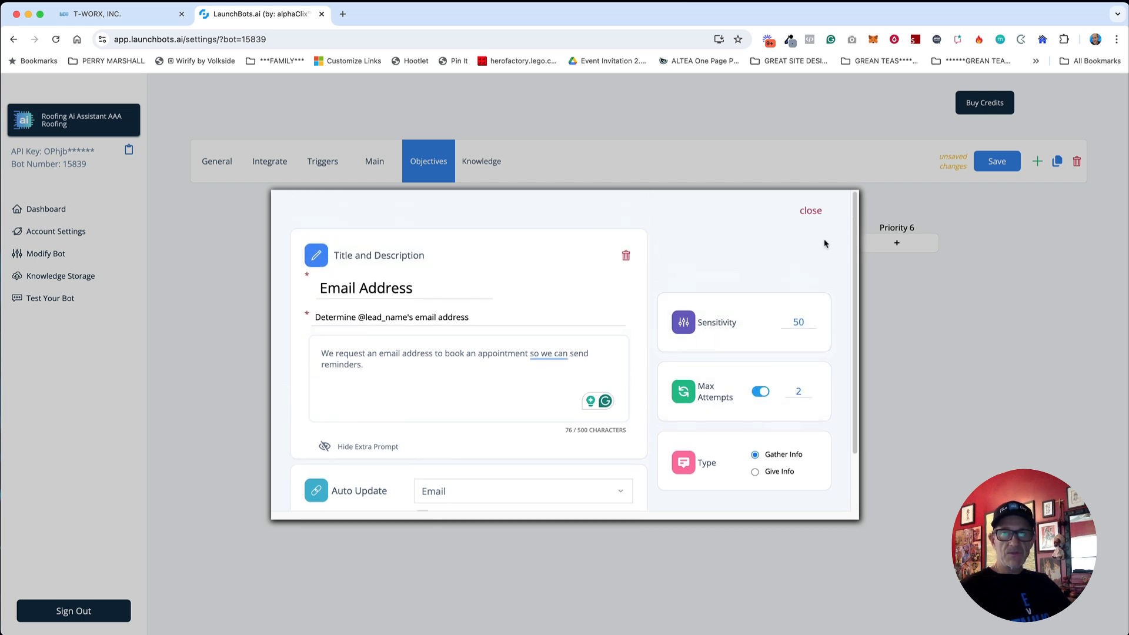
click(809, 211)
key(super+Tab)
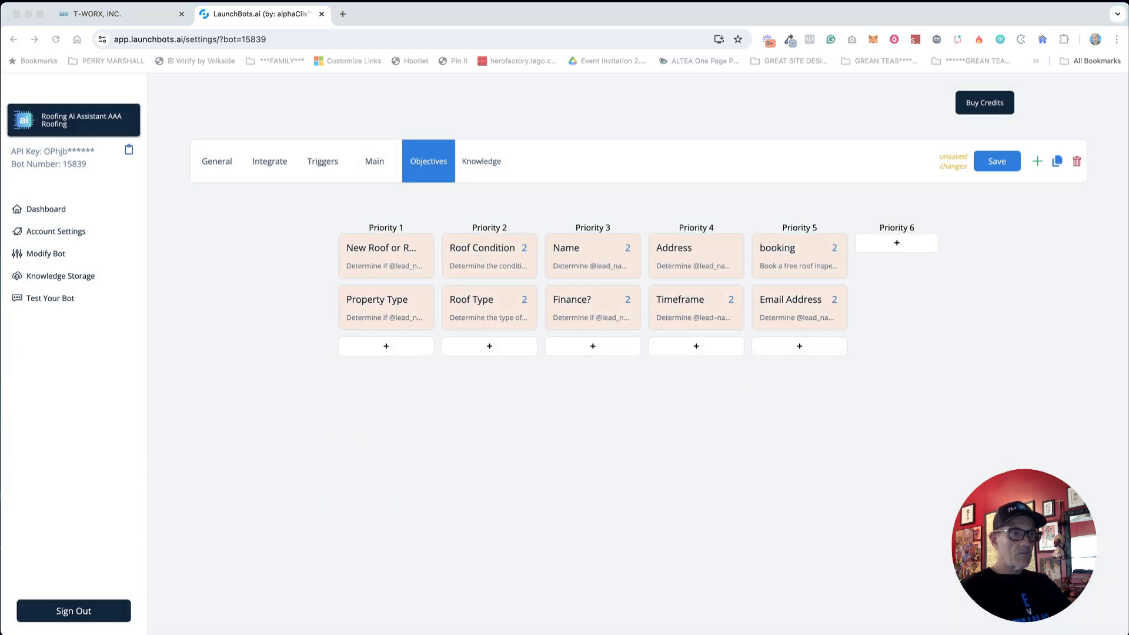
click(802, 372)
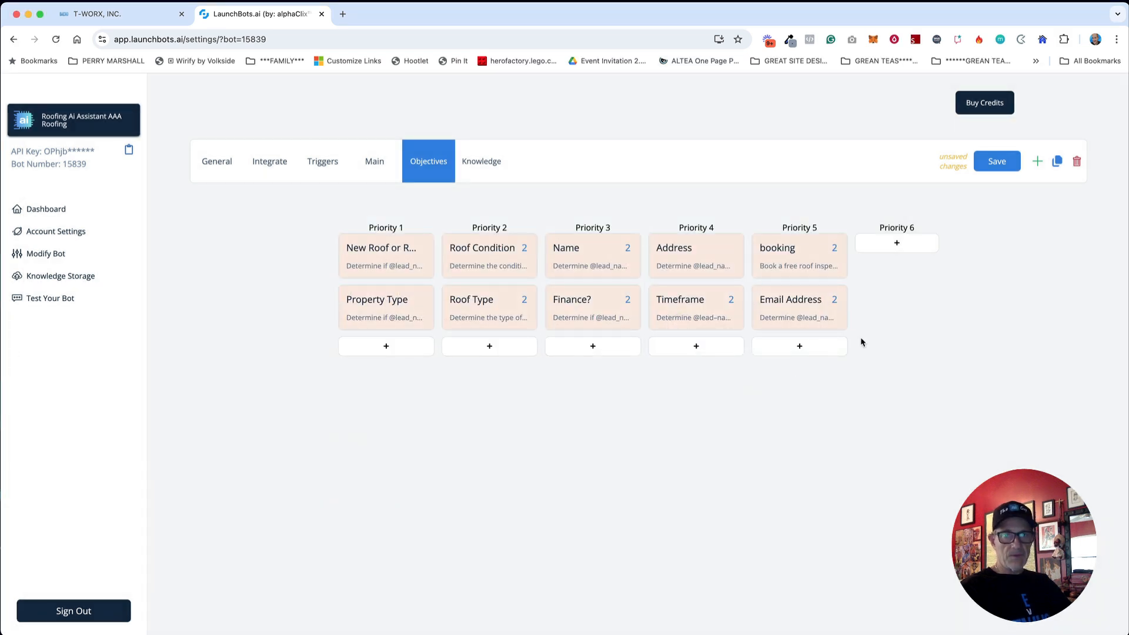
click(788, 347)
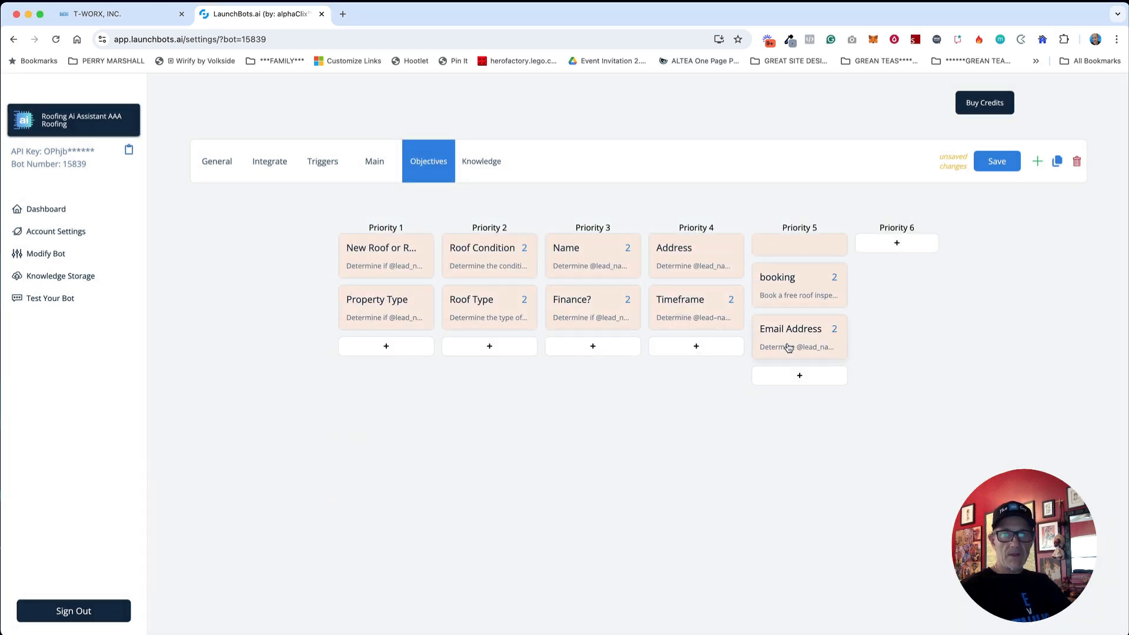
click(786, 251)
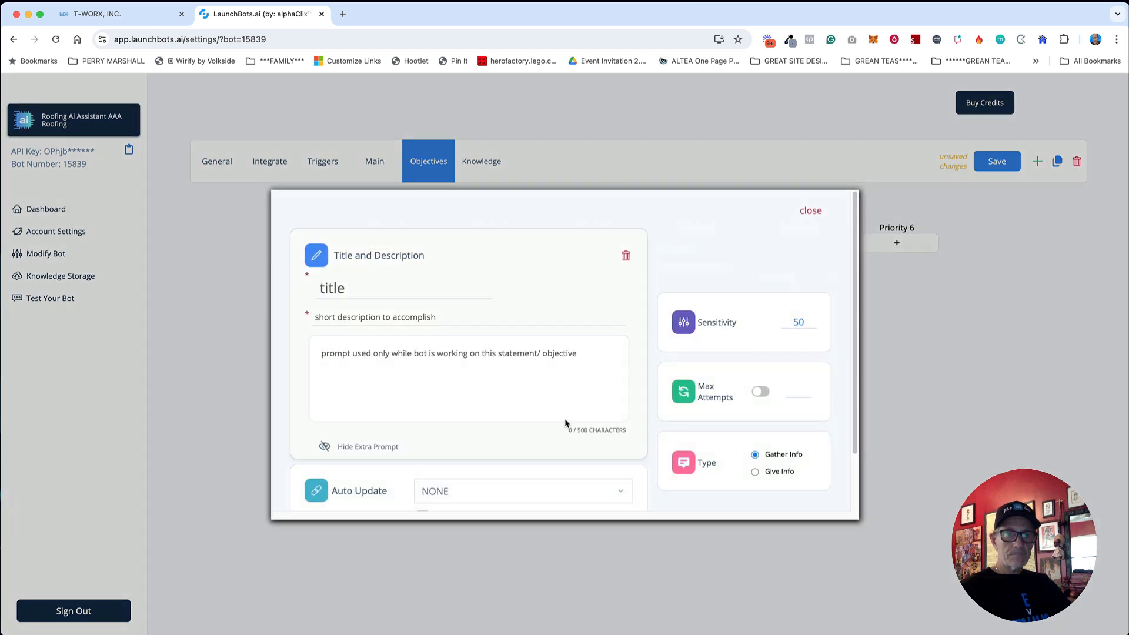
Step: Set the blank objective to auto-update the Phone field
scroll(518, 447, down, 2)
click(529, 426)
text(phoine)
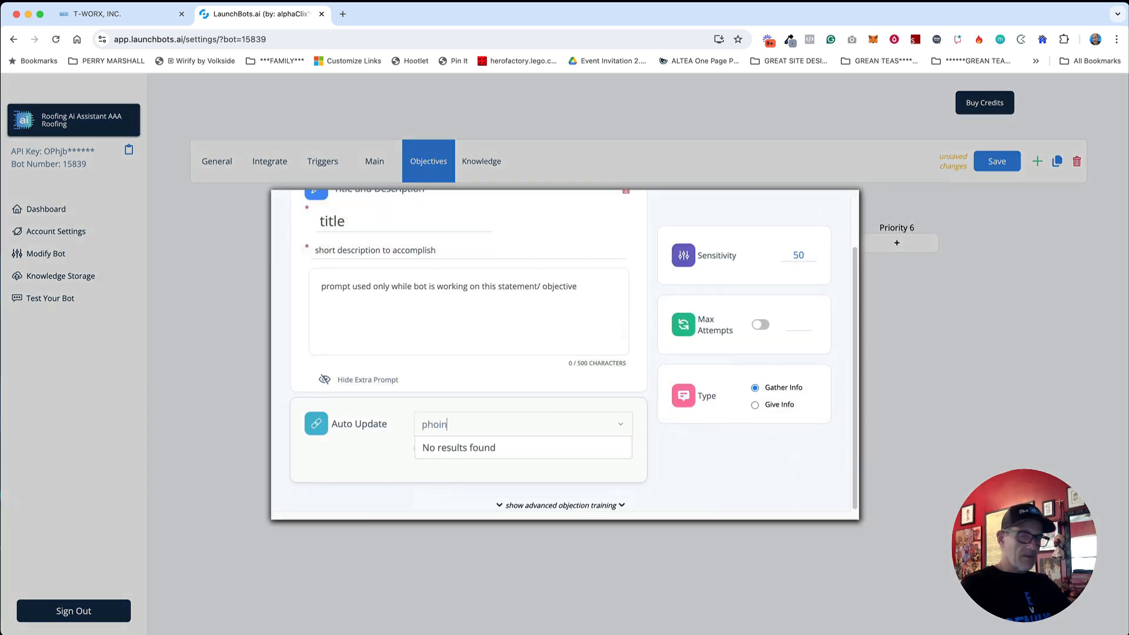
key(BackSpace)
key(BackSpace)
key(BackSpace)
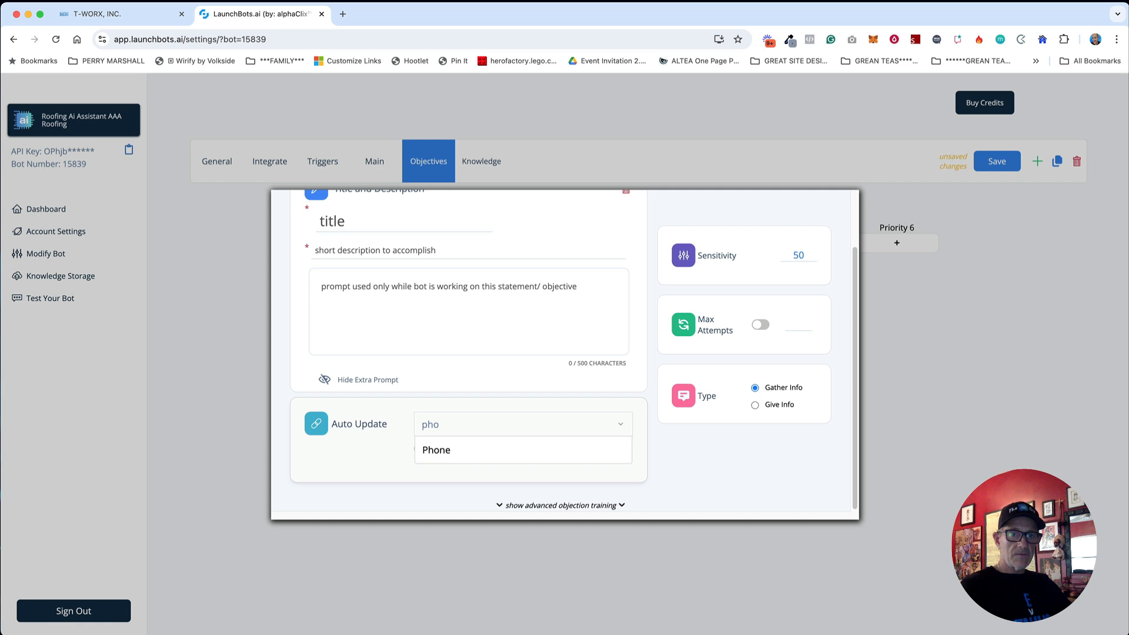
click(474, 452)
scroll(469, 361, up, 2)
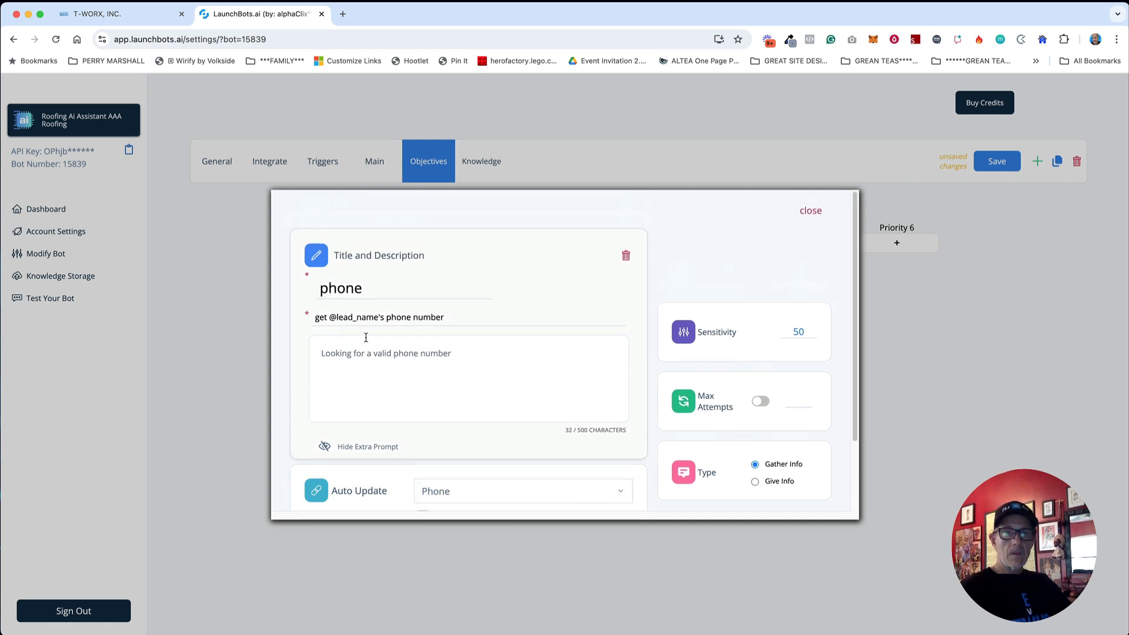
double_click(344, 288)
text(Phone)
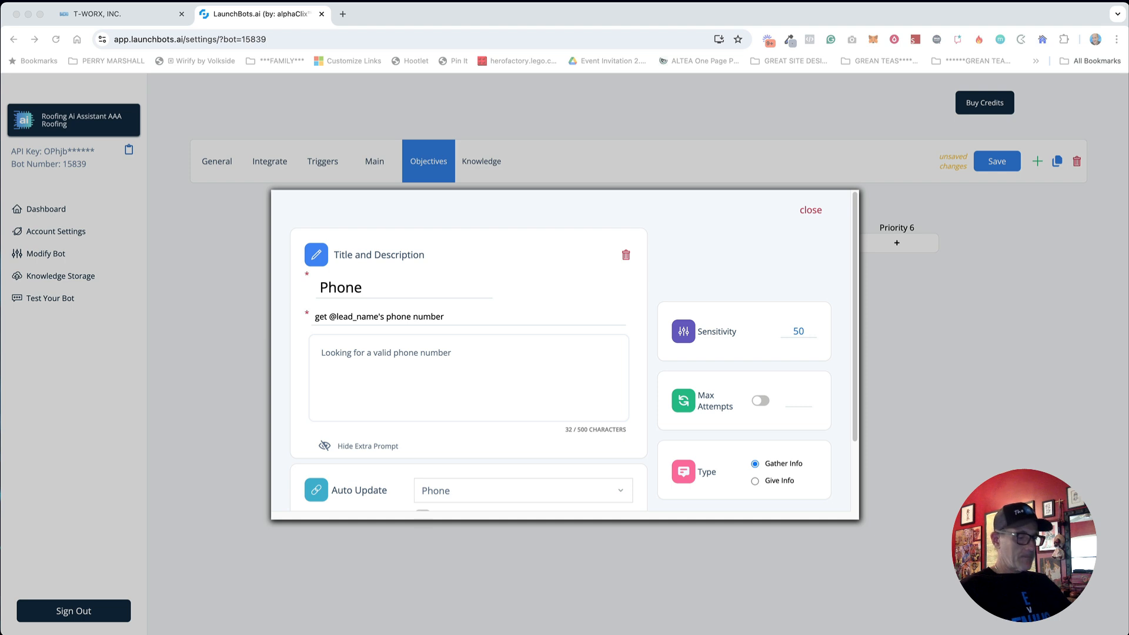
click(428, 355)
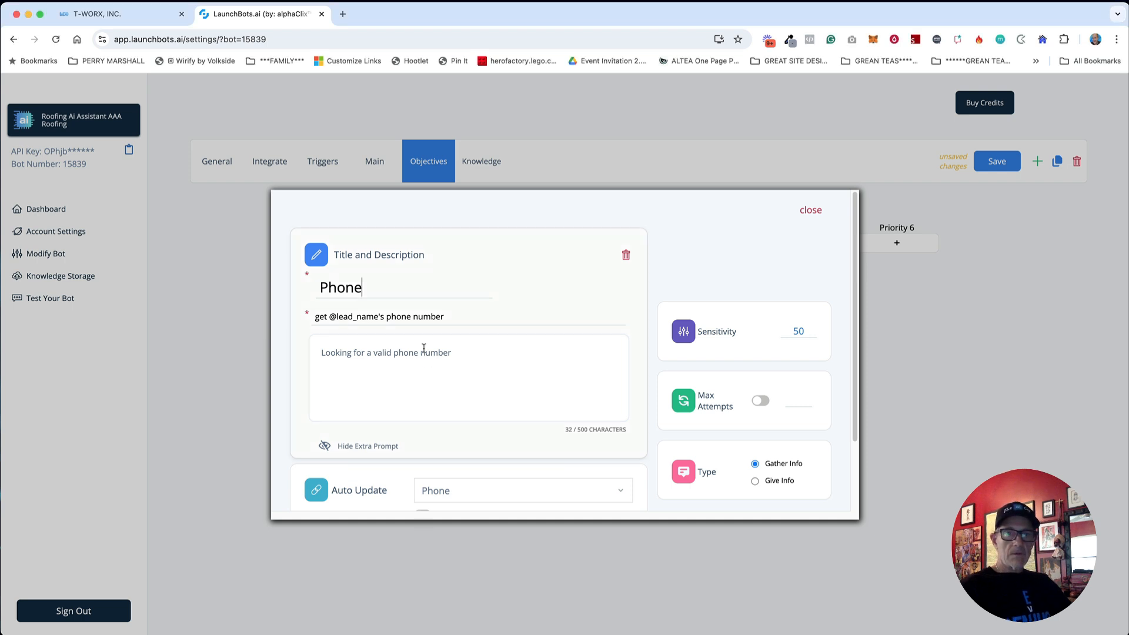
triple_click(420, 317)
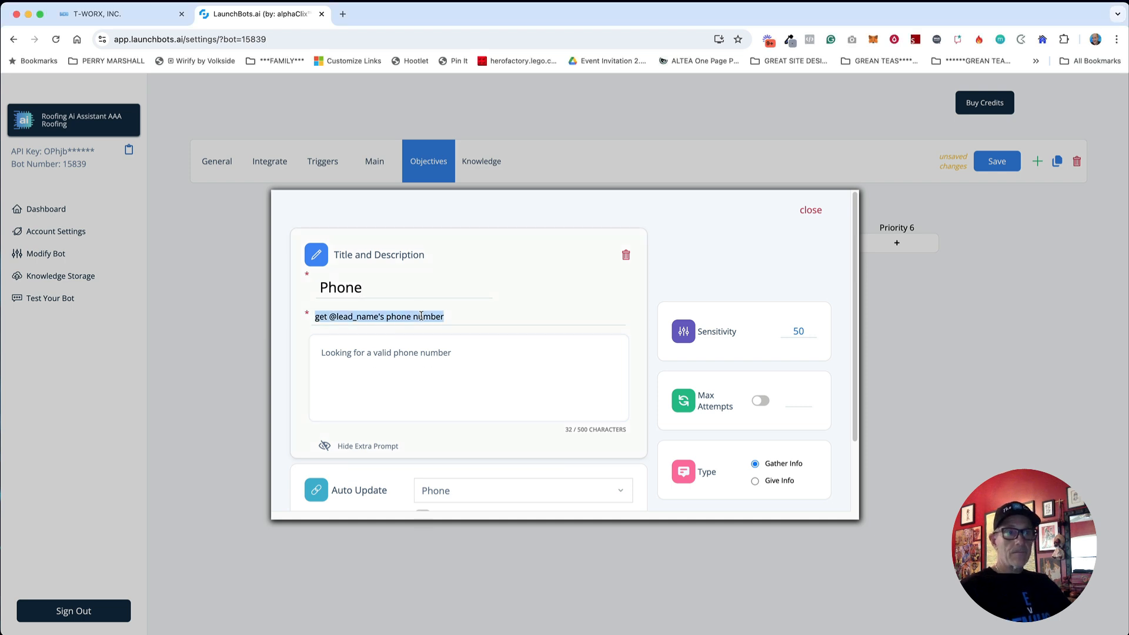
text(Determine @lead_name's phone number)
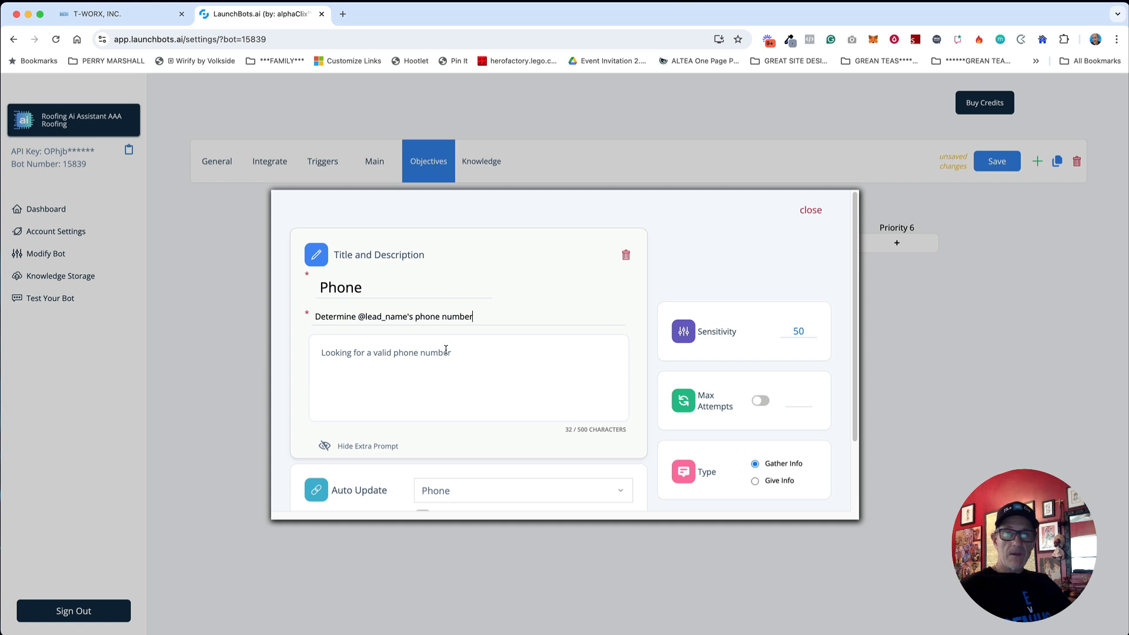
key(super+Tab)
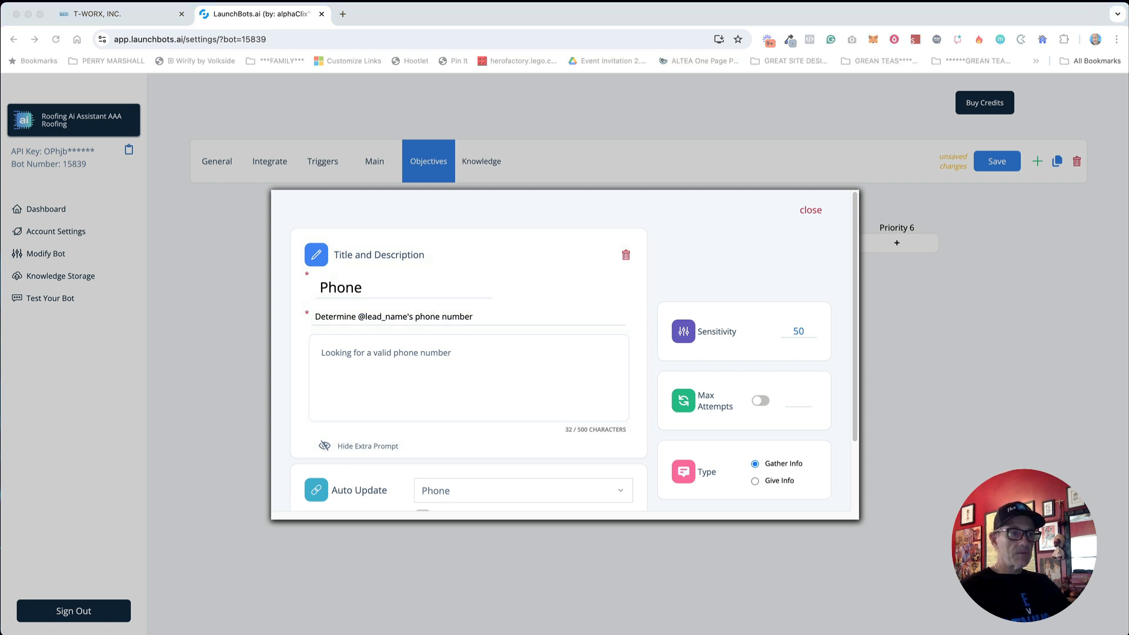
triple_click(382, 380)
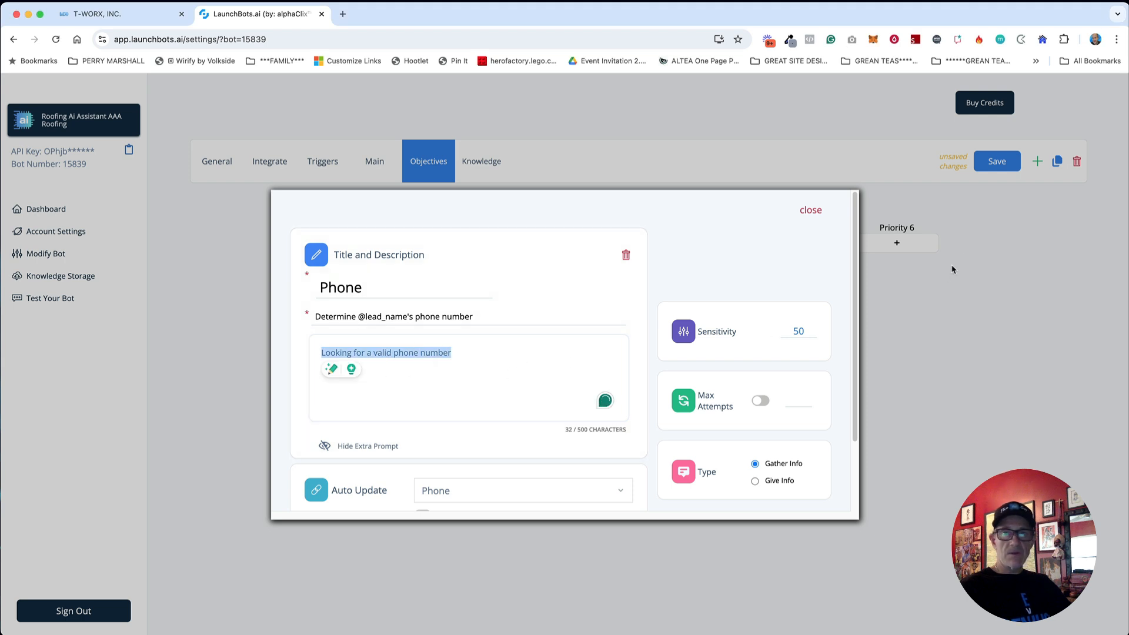
click(814, 213)
click(997, 161)
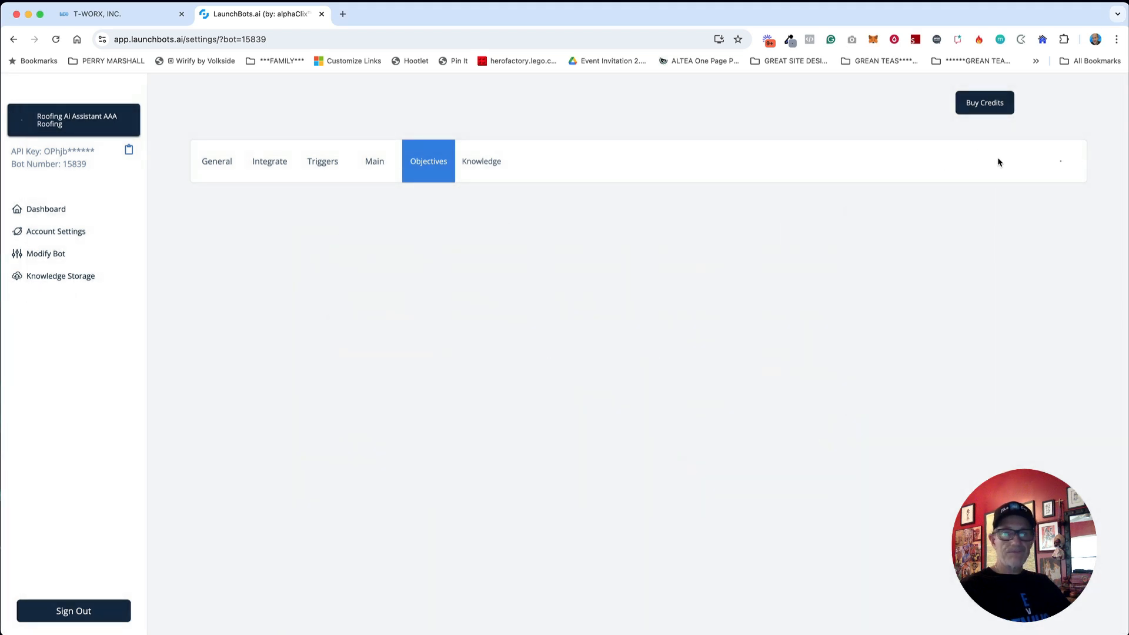
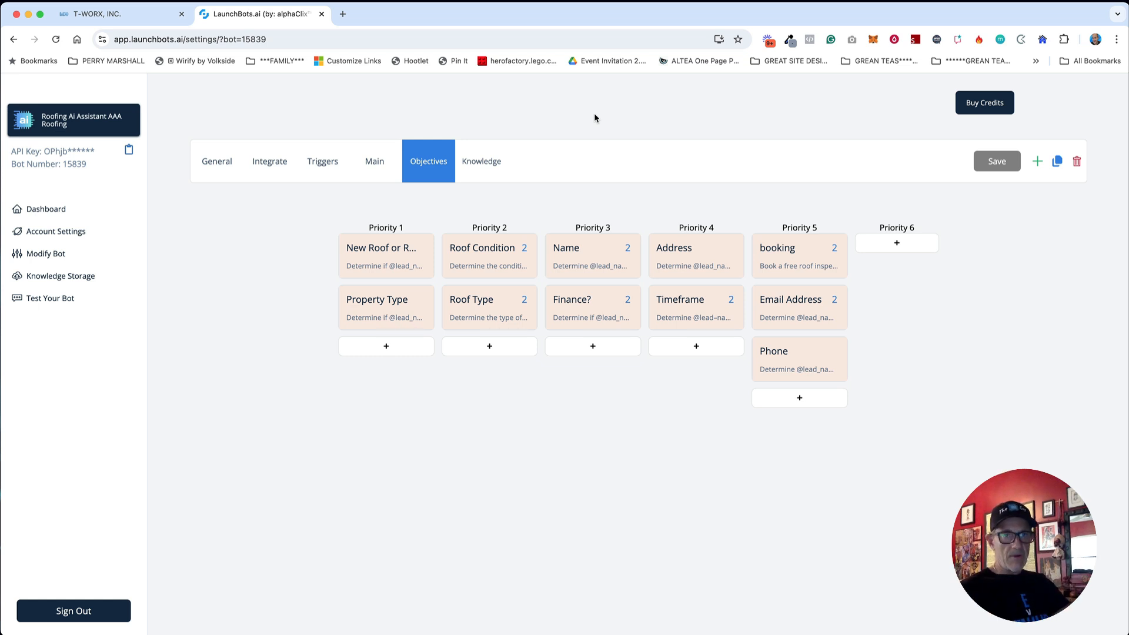
Step: Switch back to the BAE360 tab showing the AI Bot custom fields for AAA Roofing
click(146, 15)
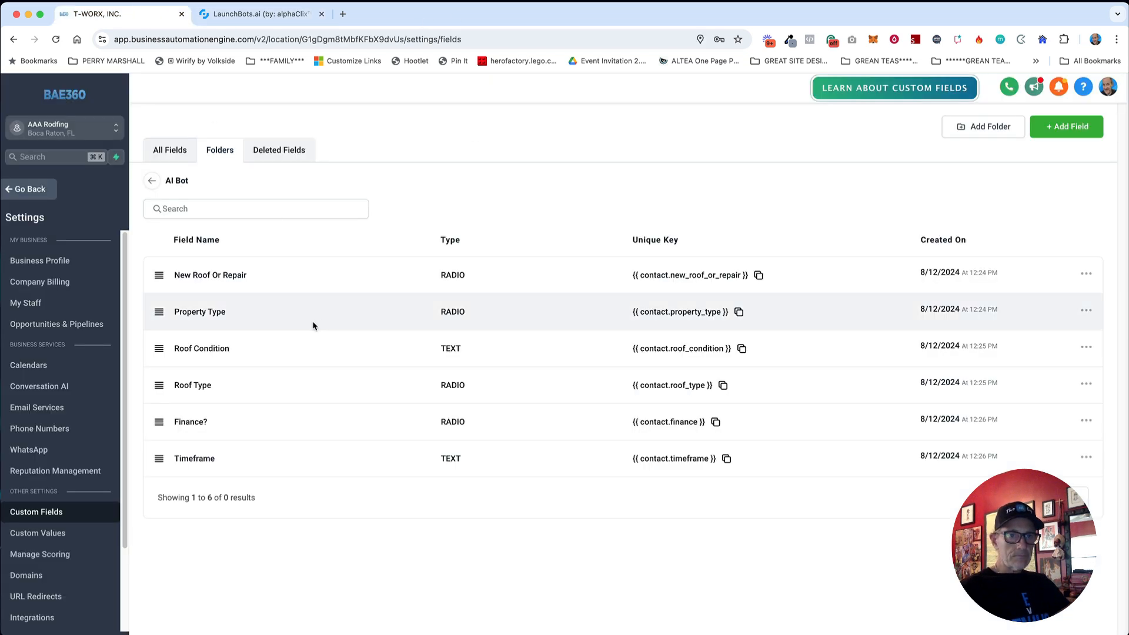
Step: Create a new workflow from scratch under Automation > Workflows
click(37, 194)
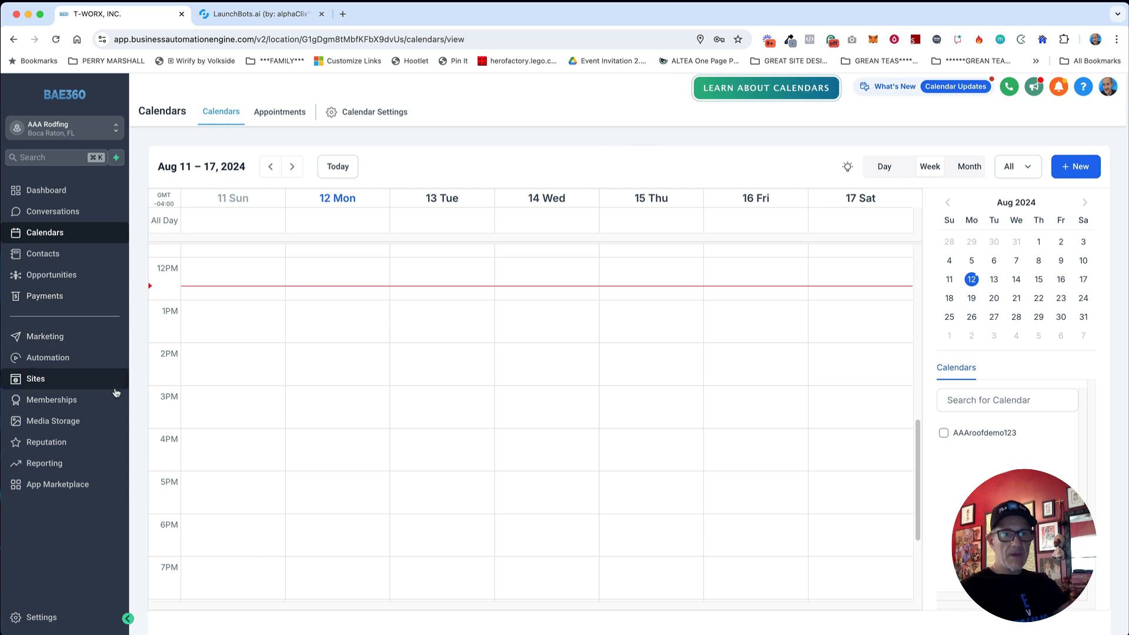
click(66, 363)
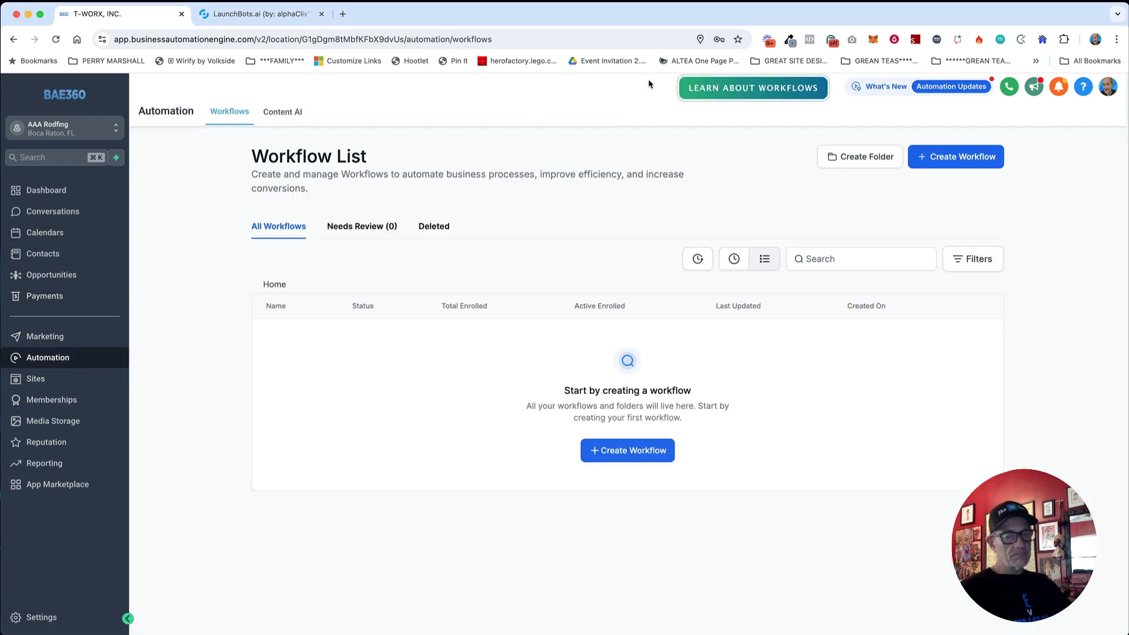
click(615, 456)
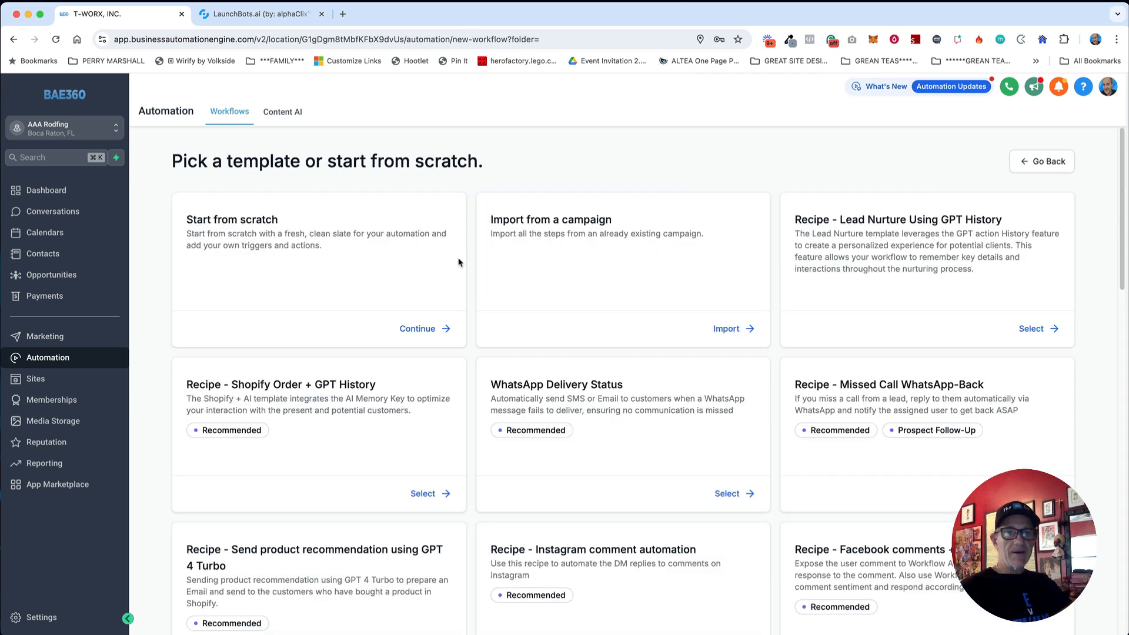
click(441, 328)
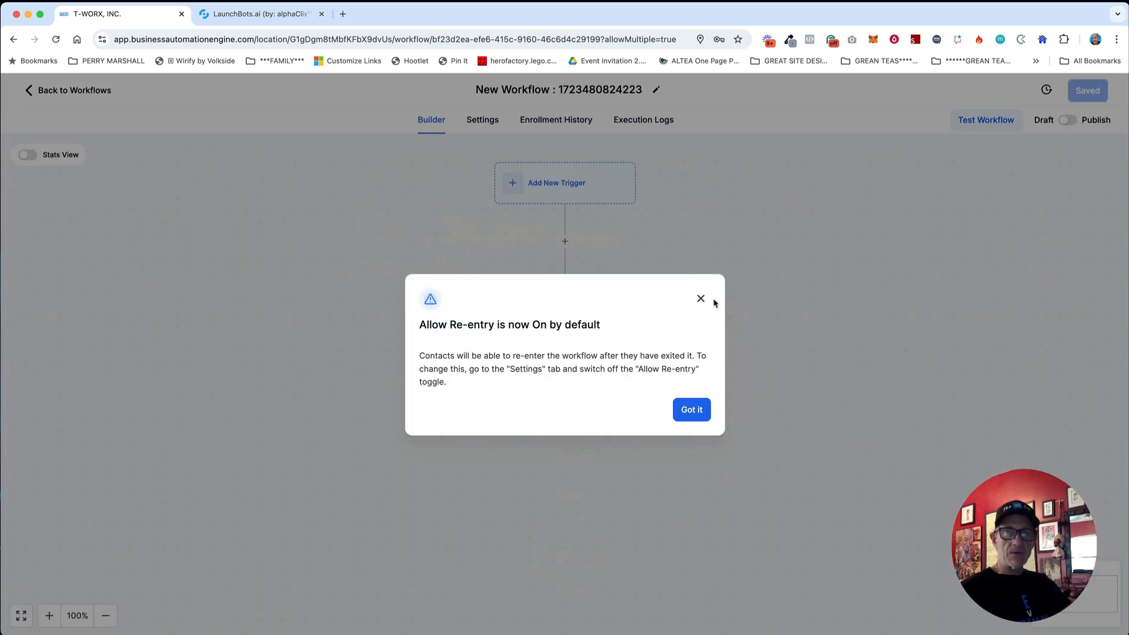
Step: Give the new workflow a Customer Replied trigger and save it
click(701, 299)
click(594, 195)
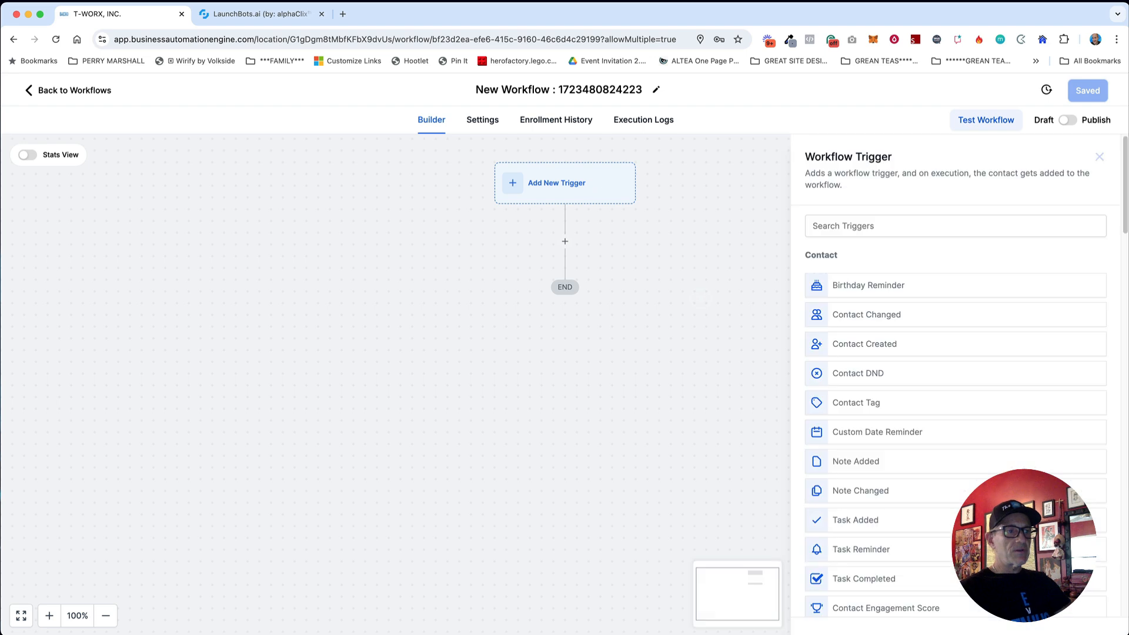
click(894, 232)
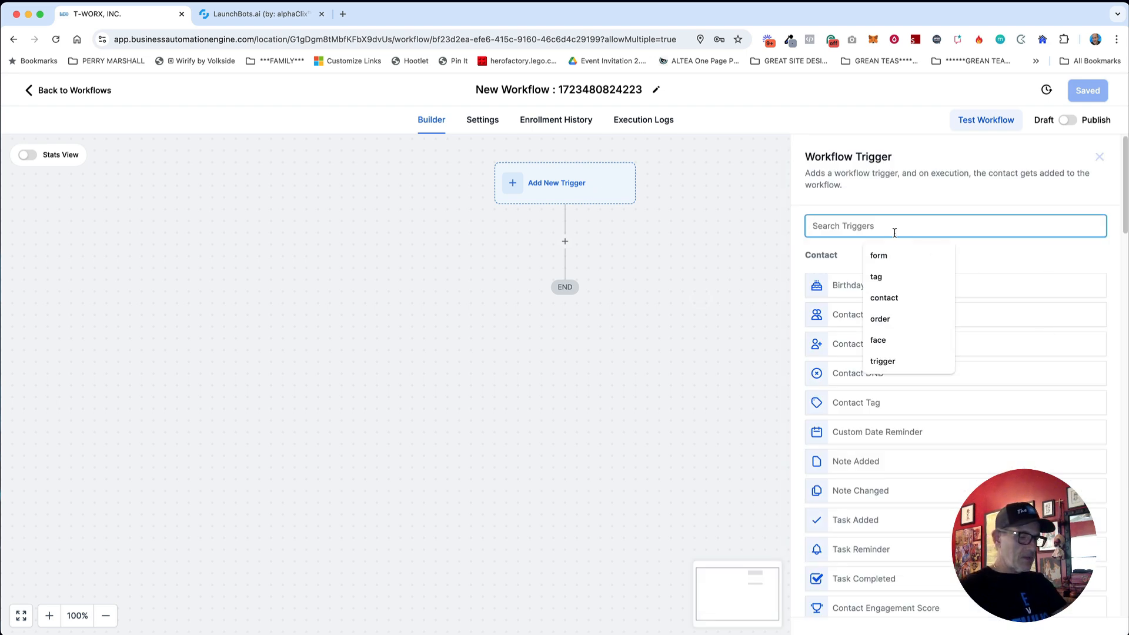
text(customer)
click(884, 286)
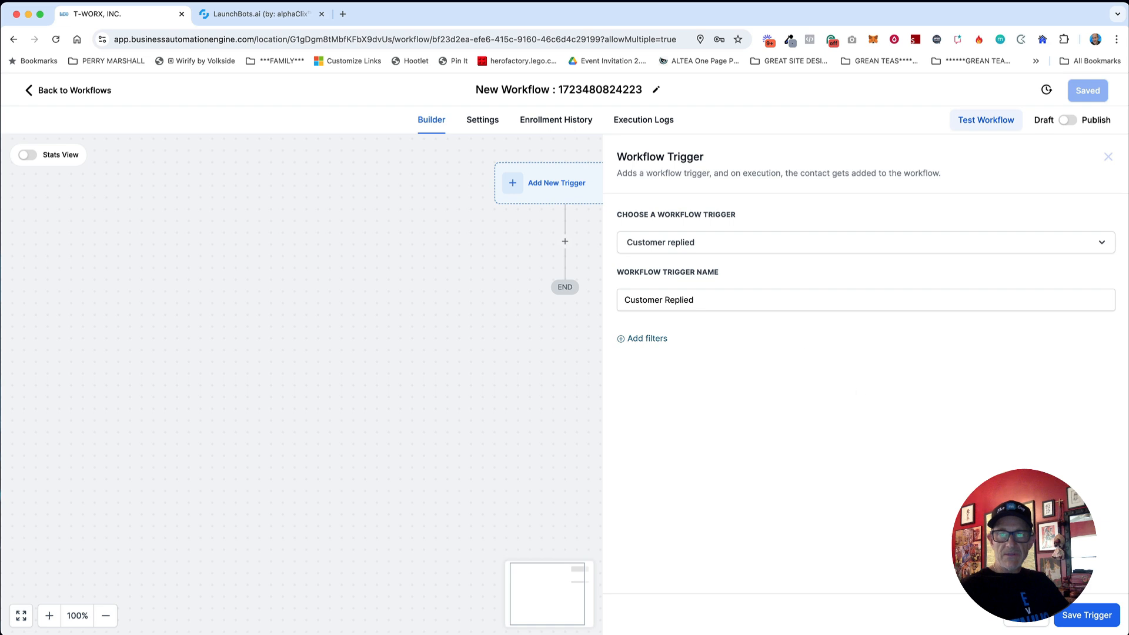
click(1076, 620)
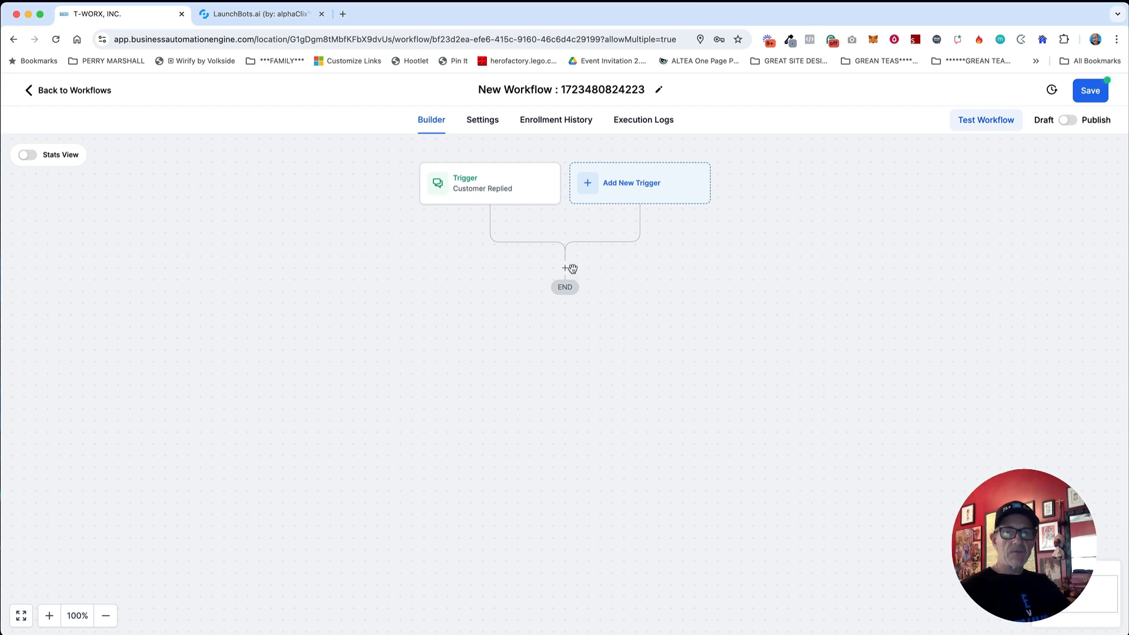
click(565, 269)
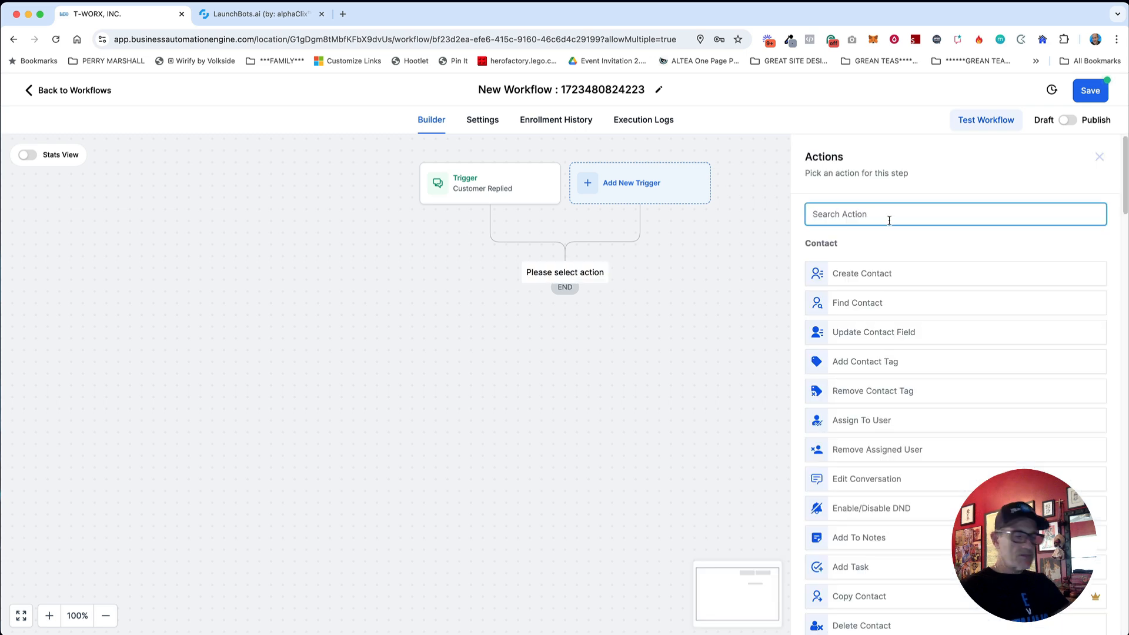
text(work)
key(BackSpace)
key(BackSpace)
key(BackSpace)
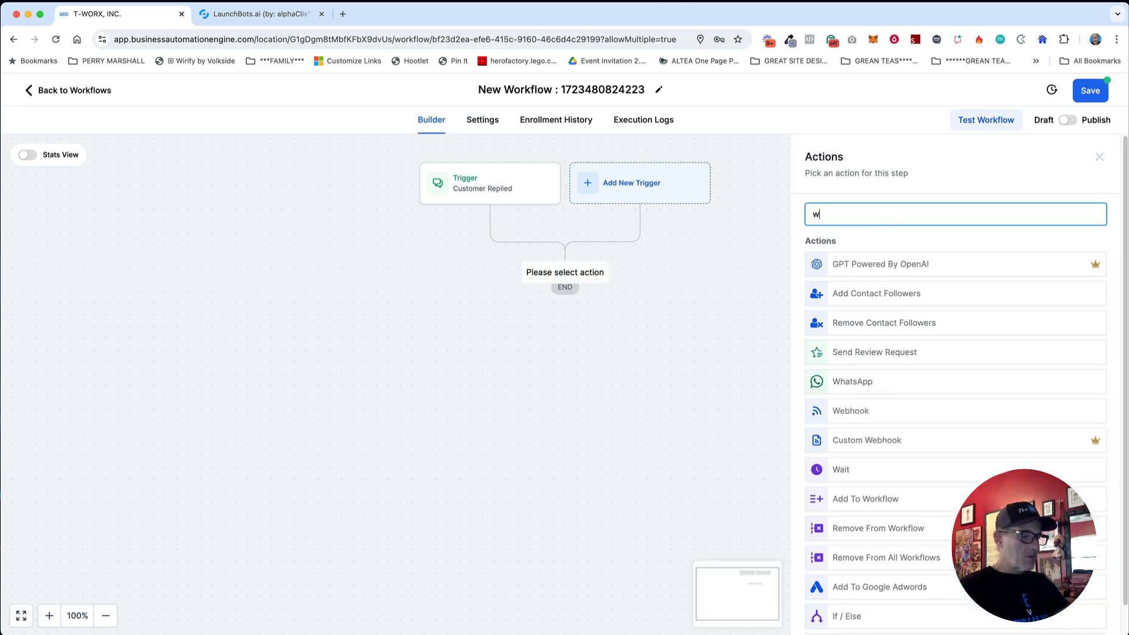
text(eb)
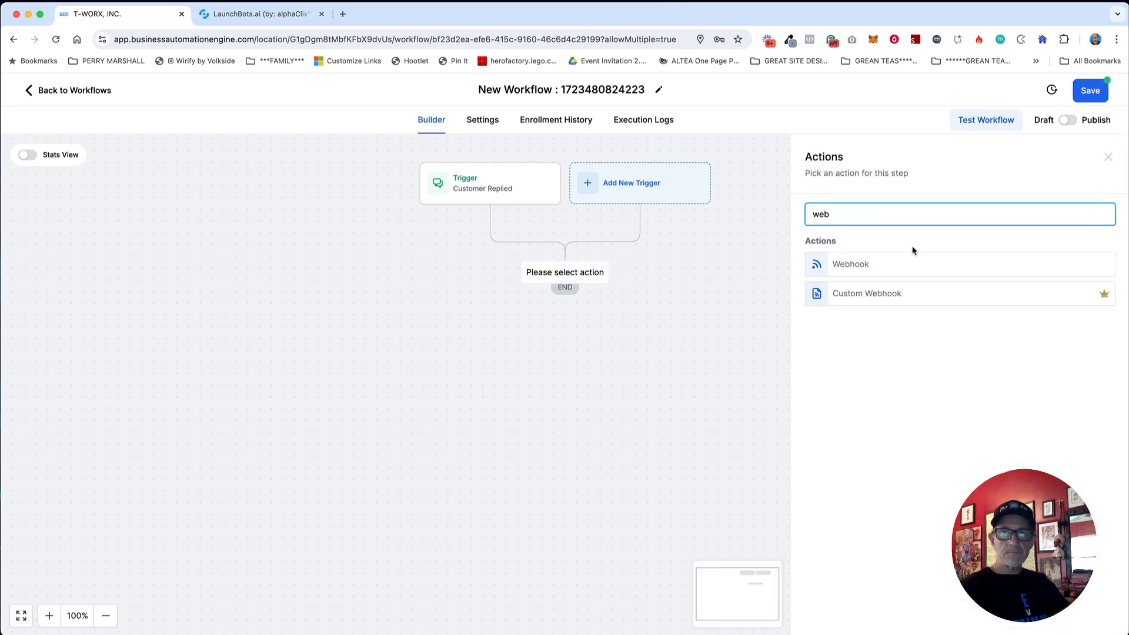
click(857, 265)
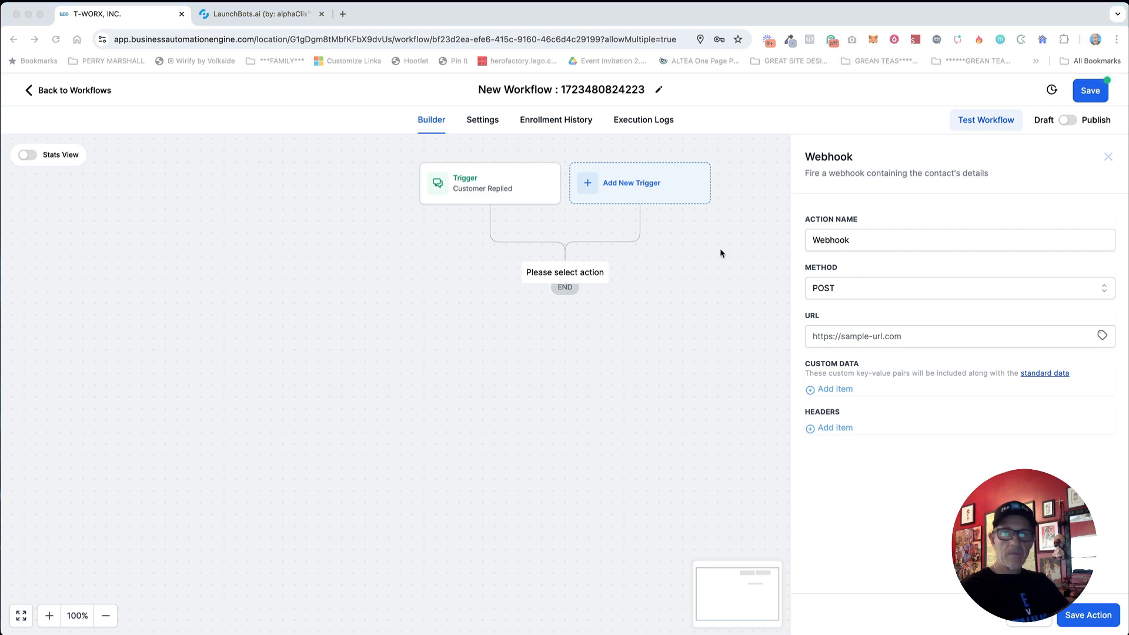
click(876, 337)
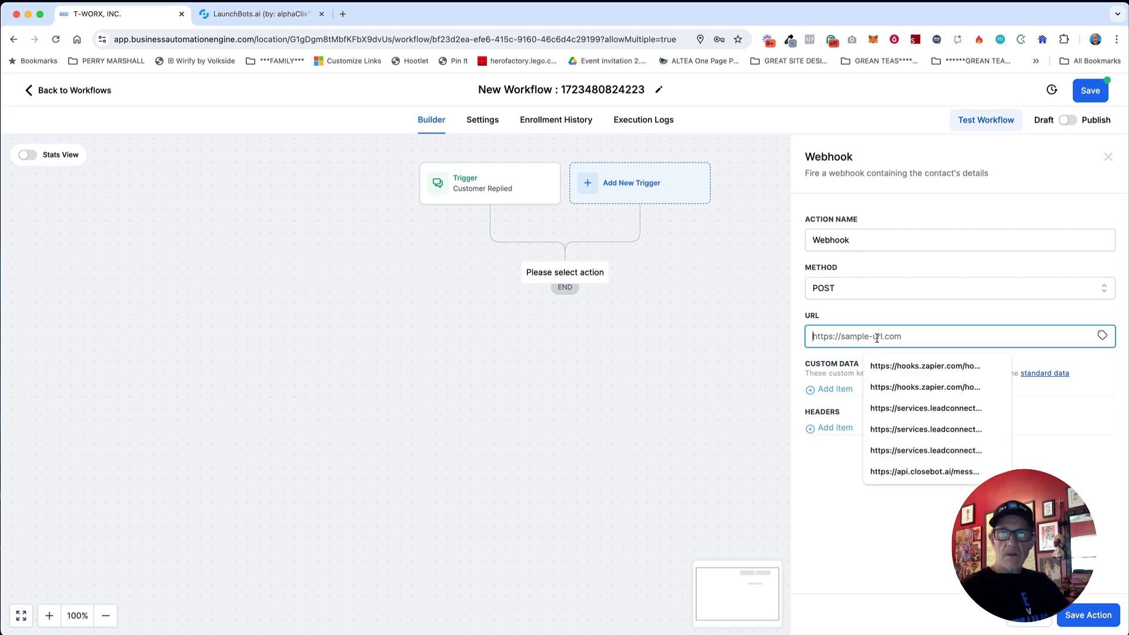
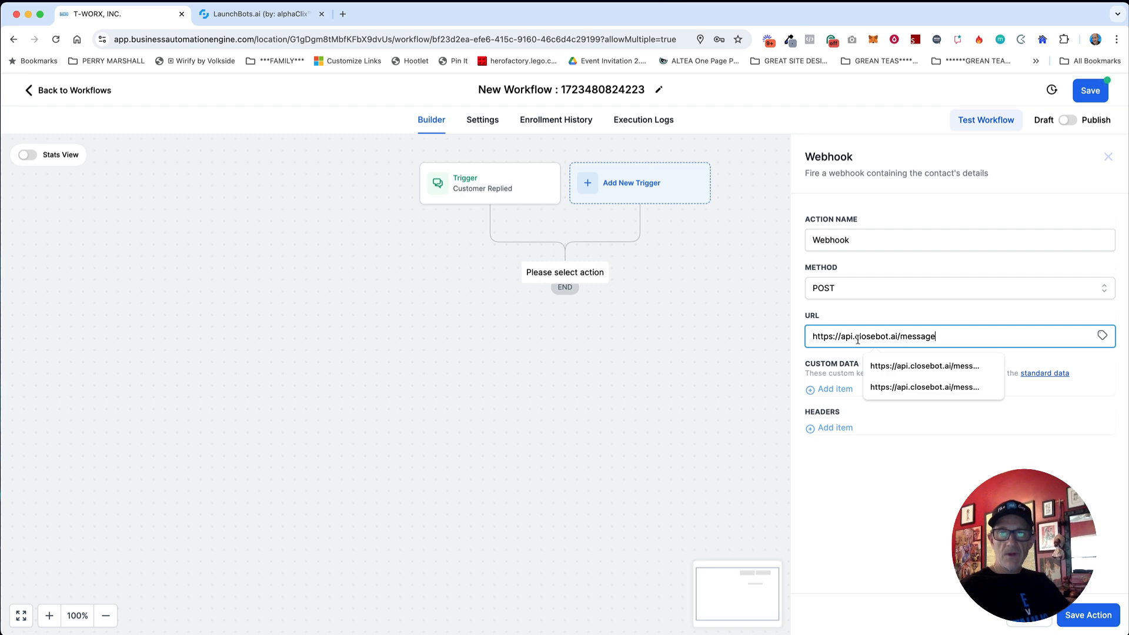
click(929, 319)
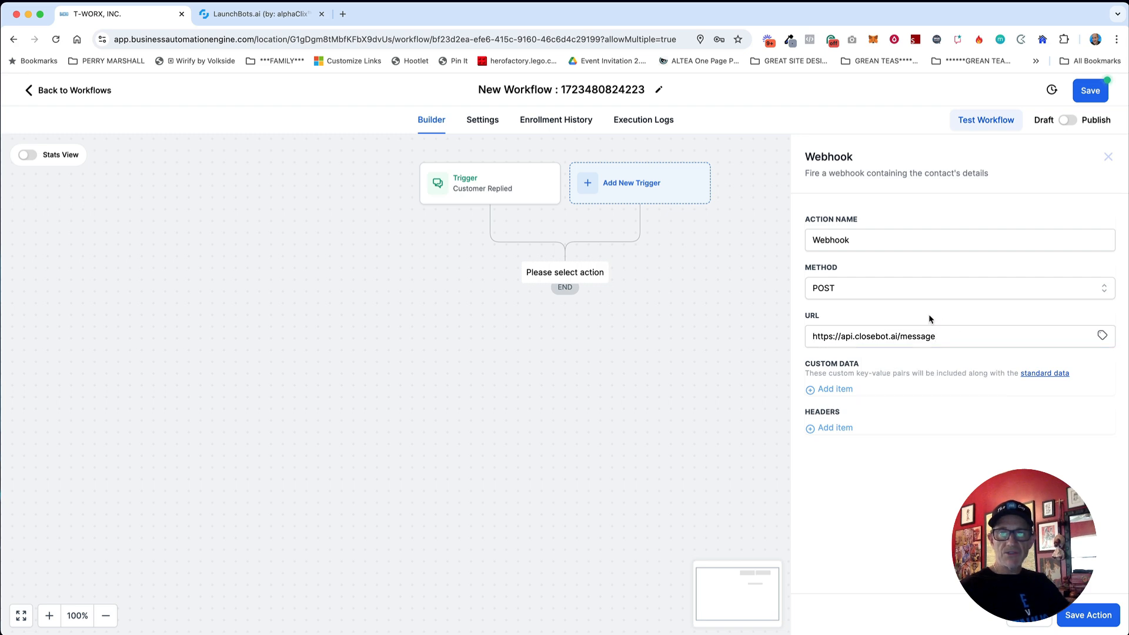
click(1089, 614)
click(1068, 121)
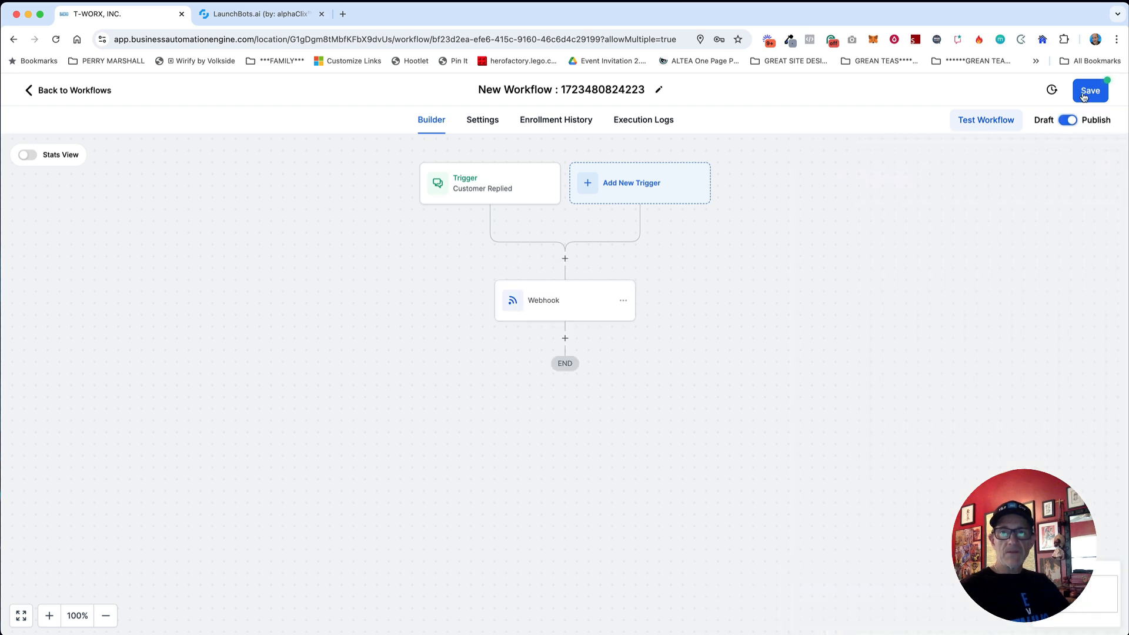
click(1090, 94)
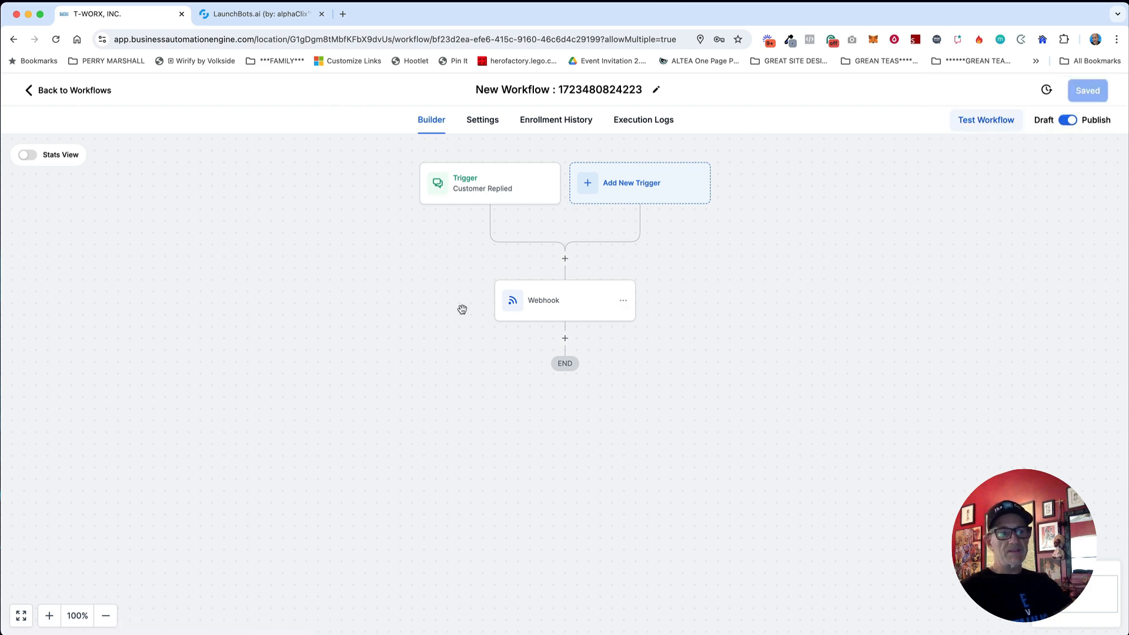
click(235, 13)
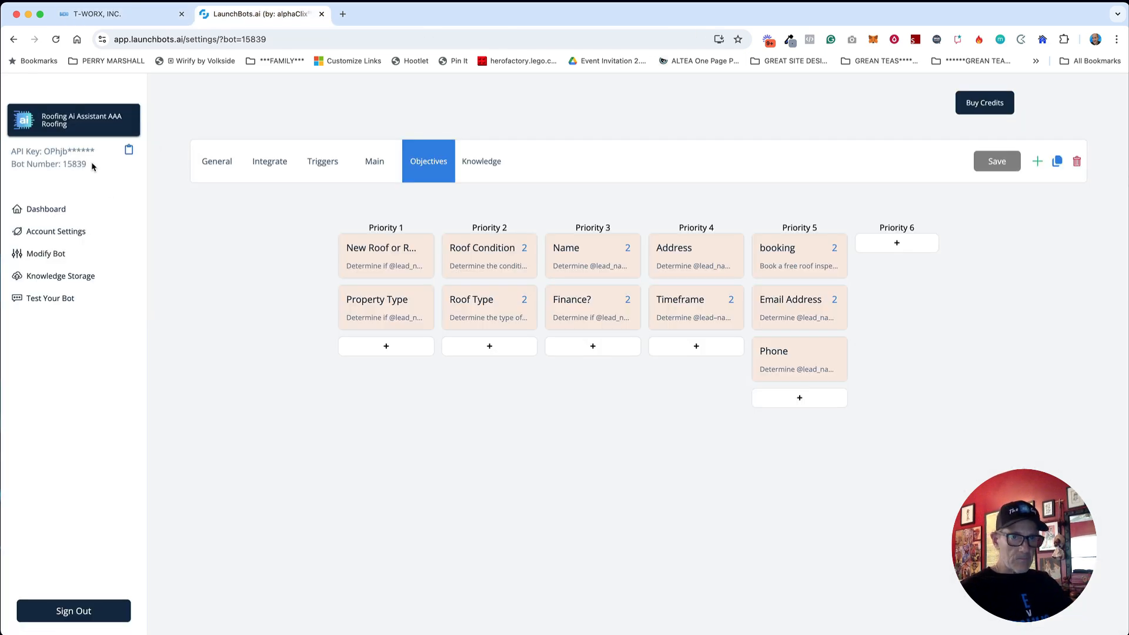
drag(87, 164, 72, 164)
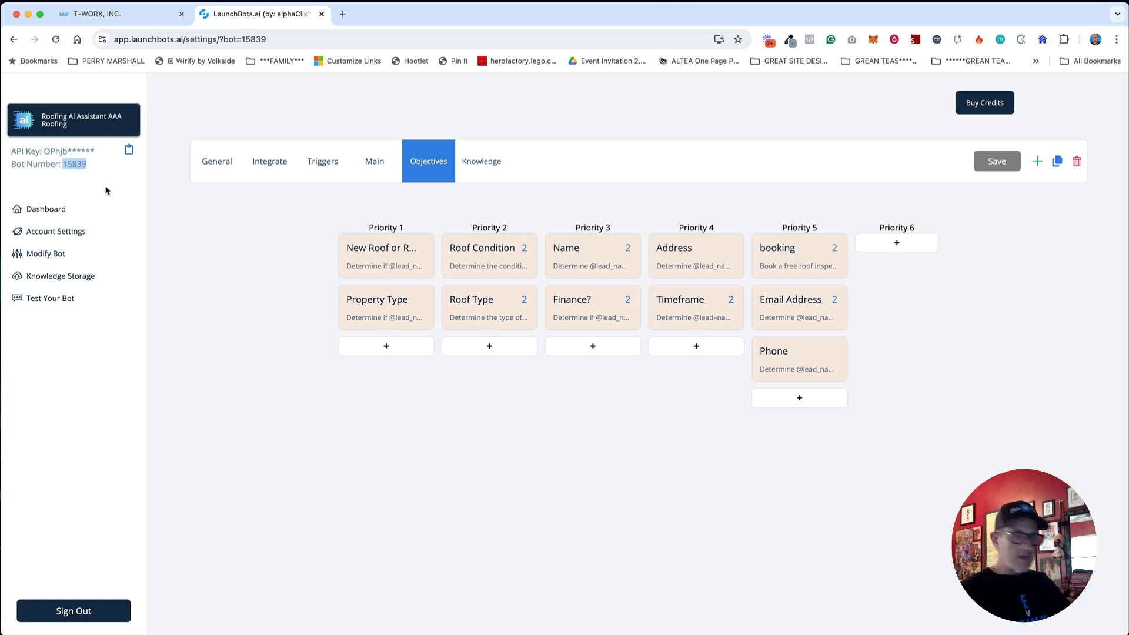
click(146, 17)
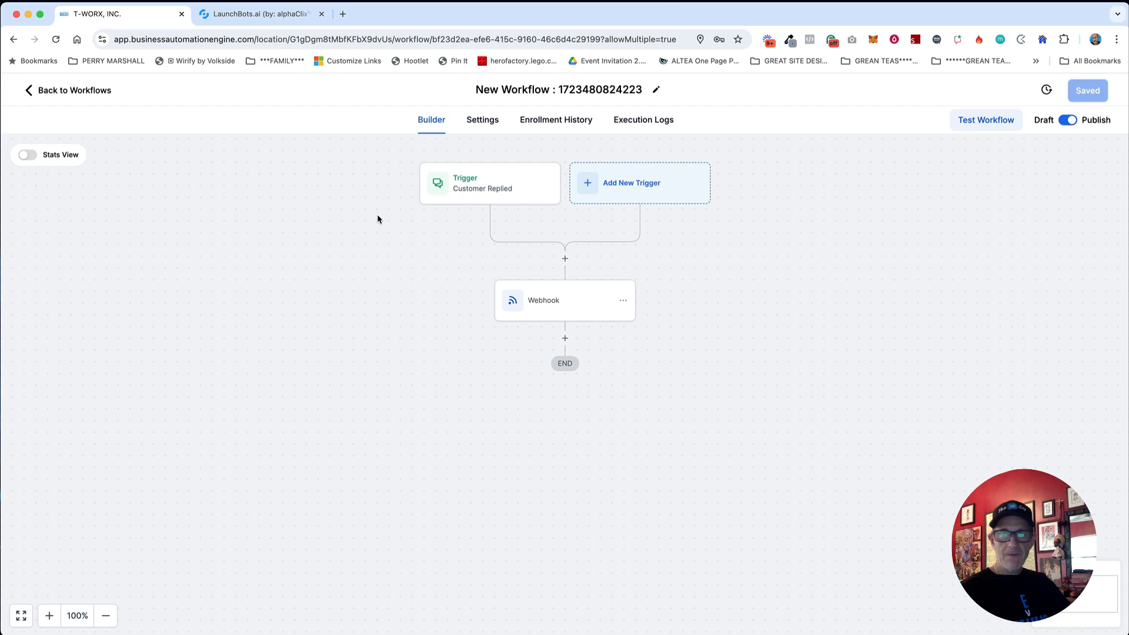
Step: Add custom data bot = 15839 to the webhook and rename it 'Webhook (15839)'
click(566, 308)
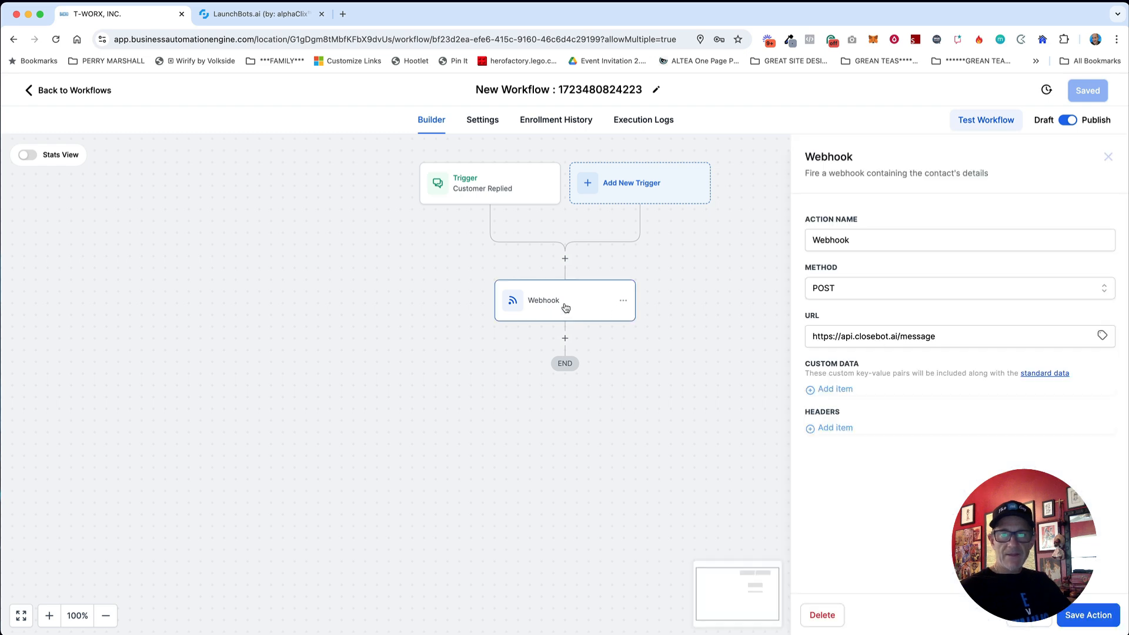
click(837, 390)
click(843, 400)
text(bot)
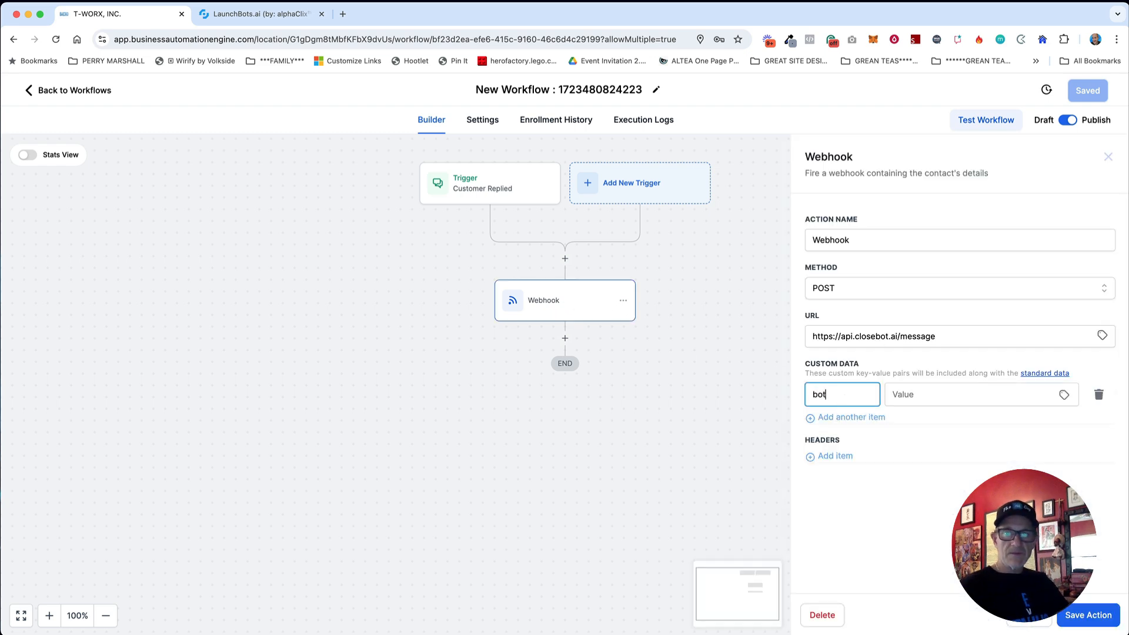
click(968, 395)
text(15839)
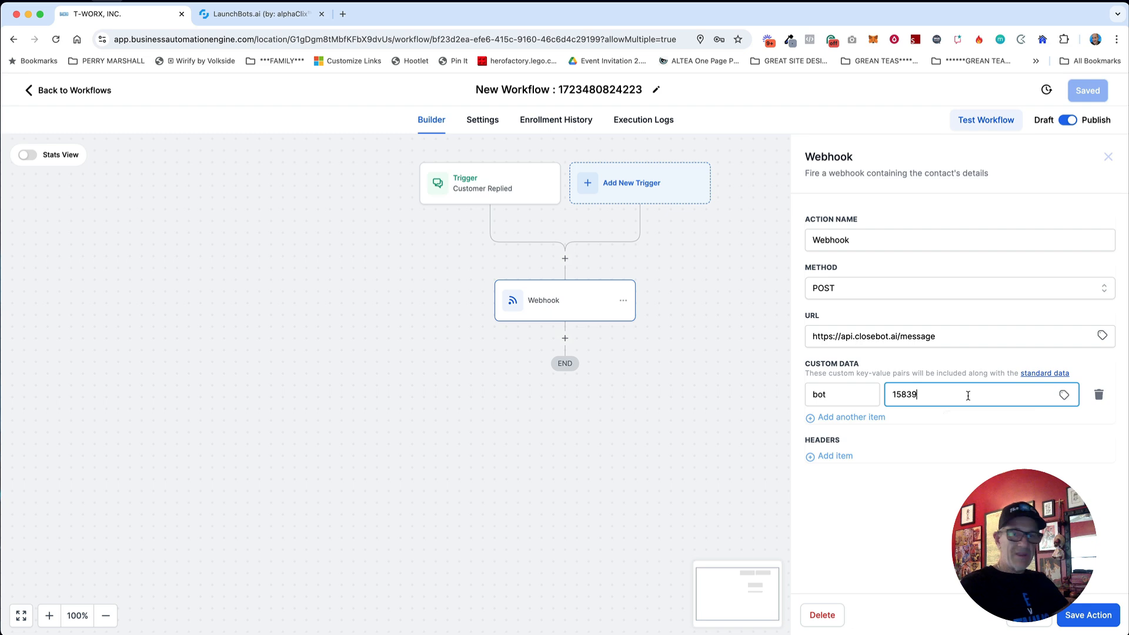
click(895, 245)
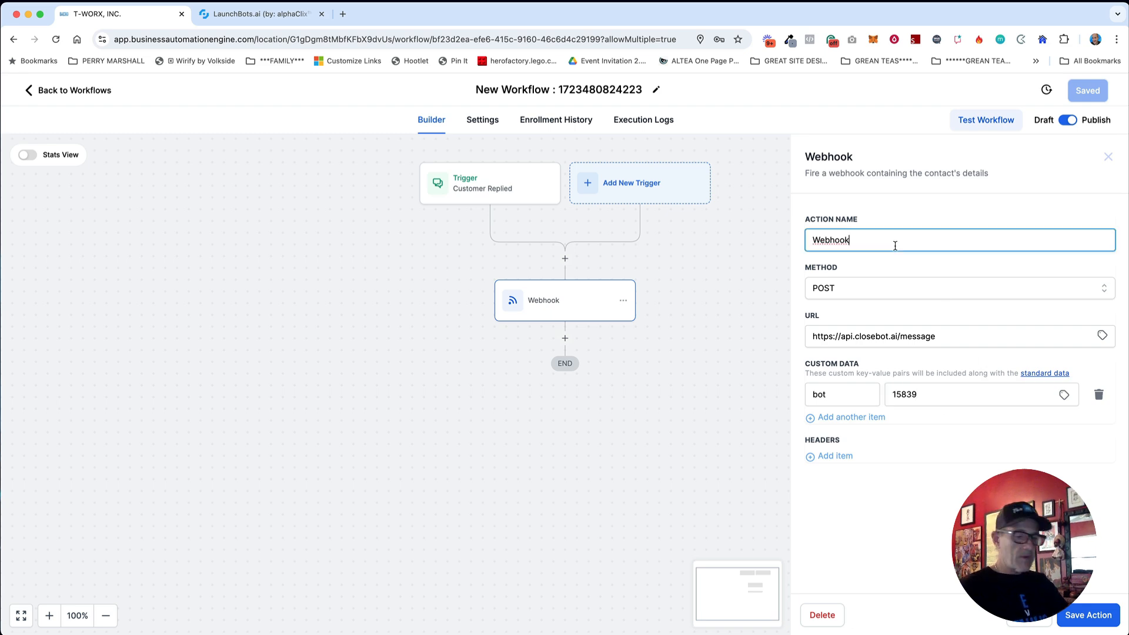
text((15839)
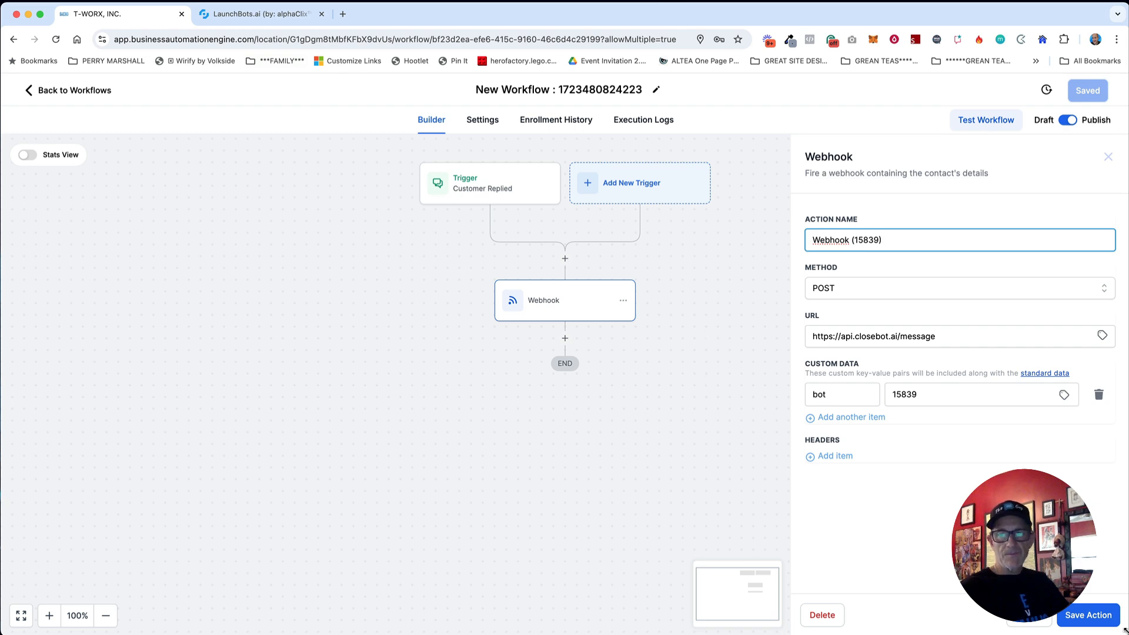
click(1108, 619)
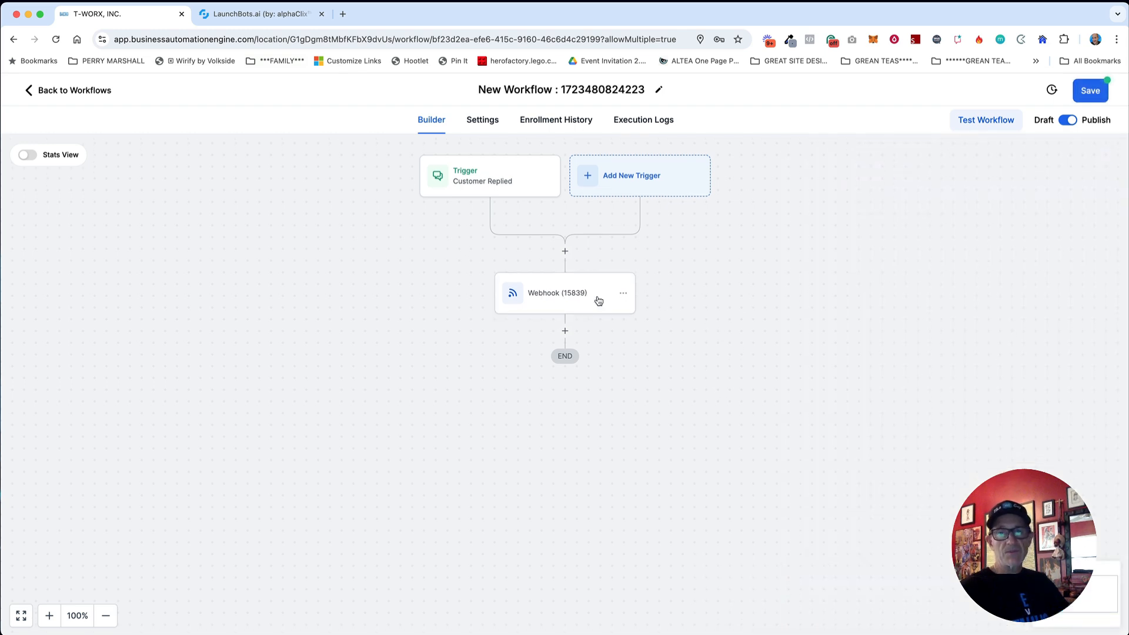
Step: Recheck the bot key and 15839 value, then save the webhook step and the workflow
click(581, 297)
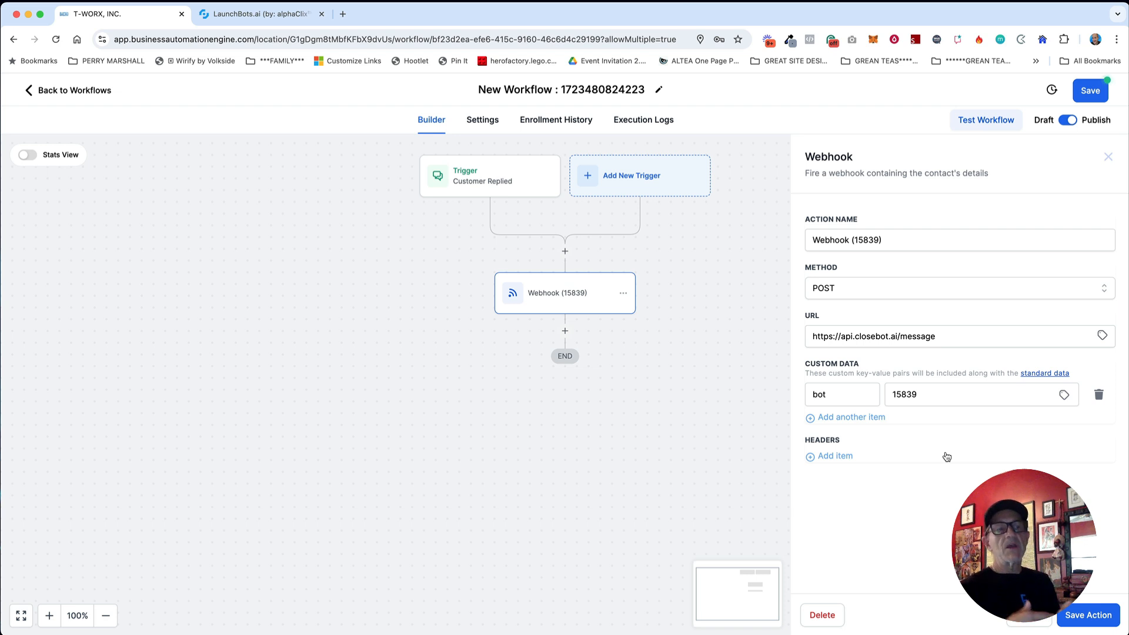
double_click(828, 394)
drag(933, 395, 891, 395)
double_click(843, 395)
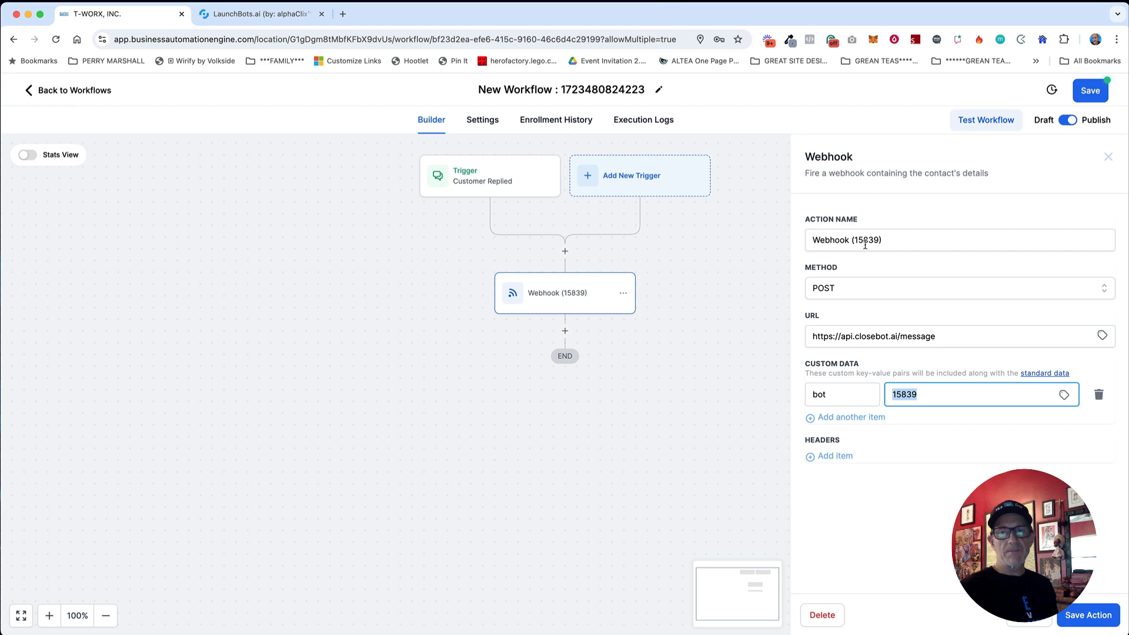
click(1089, 615)
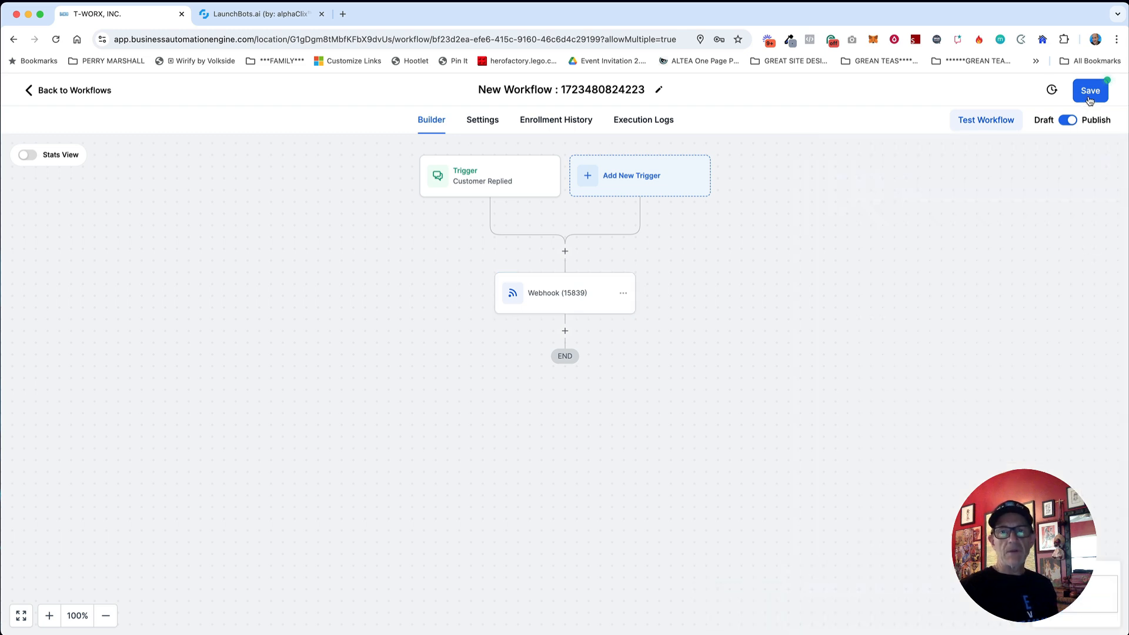
click(1085, 98)
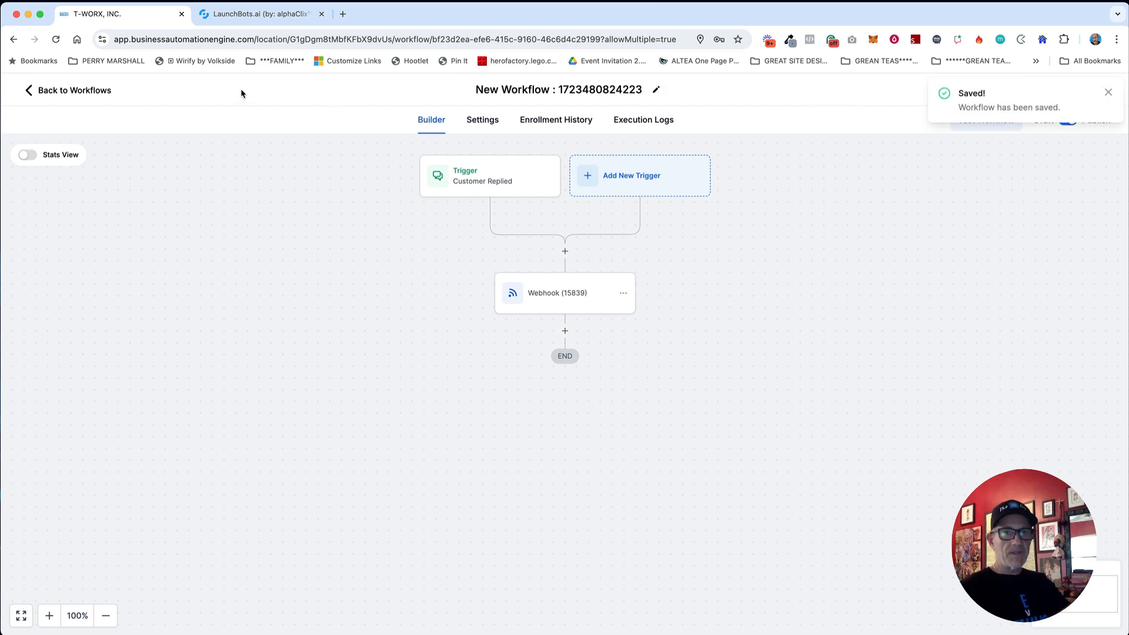
Step: Create a new live chat widget from Sites > Chat Widget
click(103, 91)
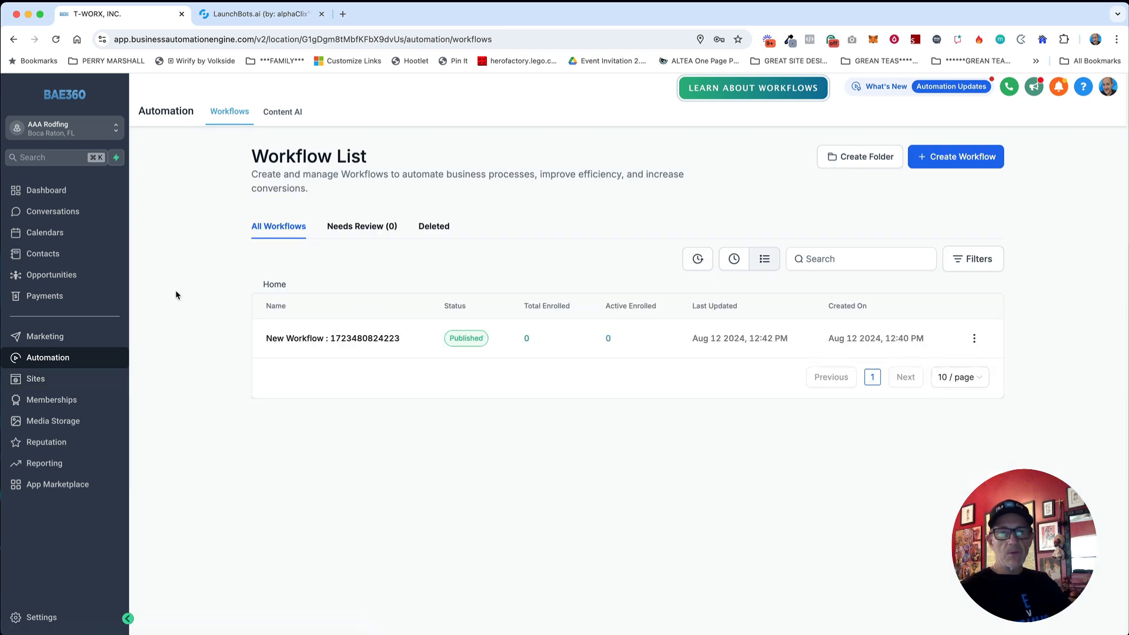
click(56, 381)
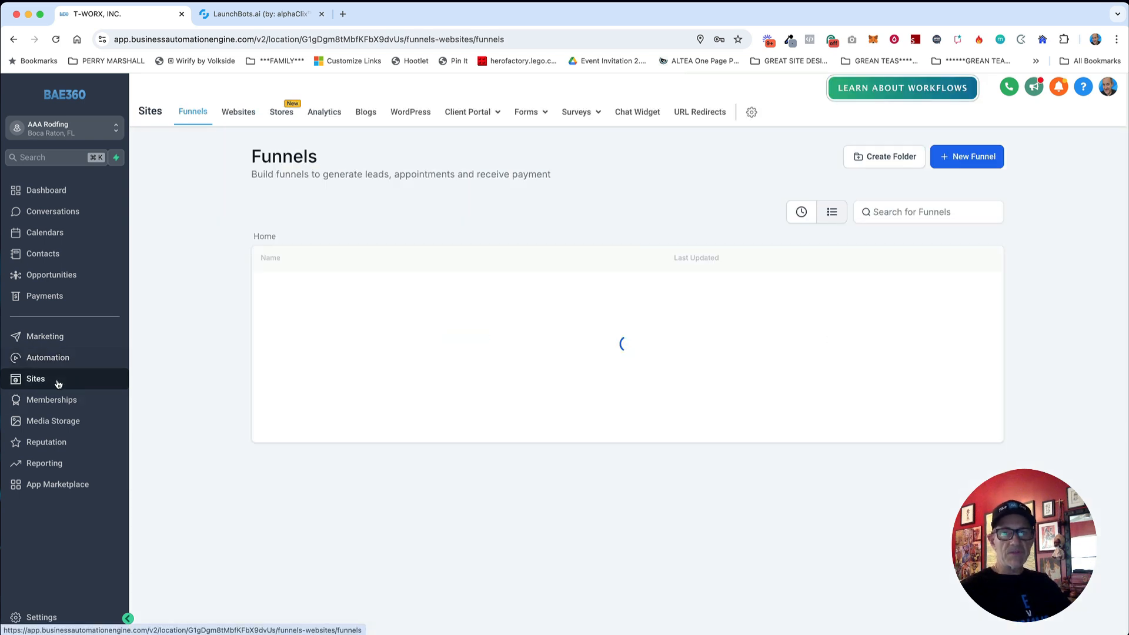
click(637, 113)
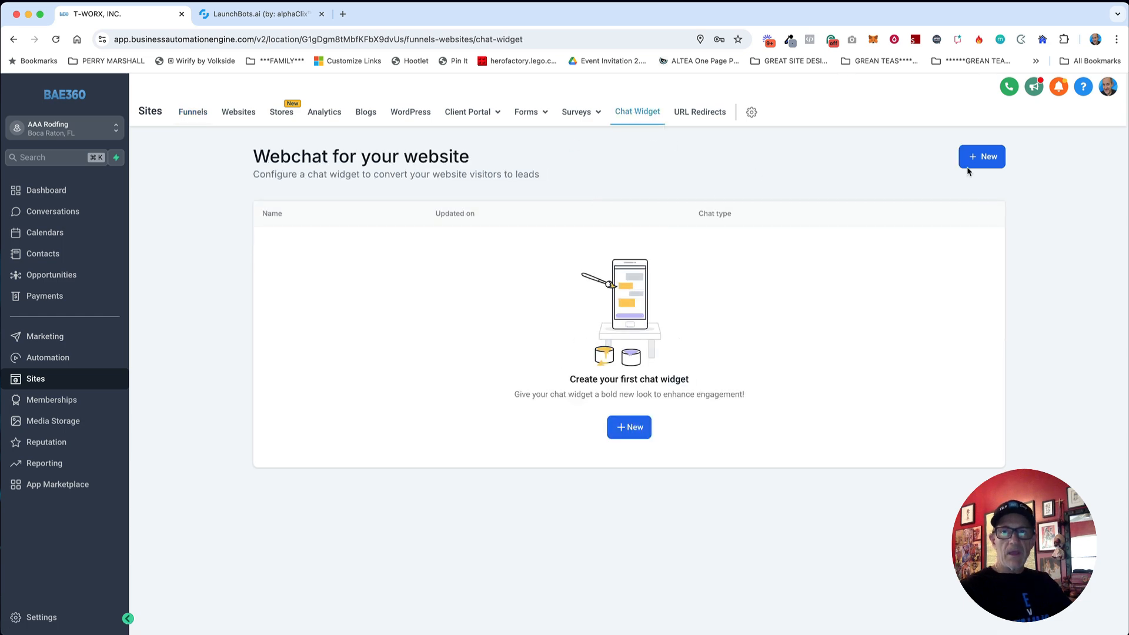
click(976, 164)
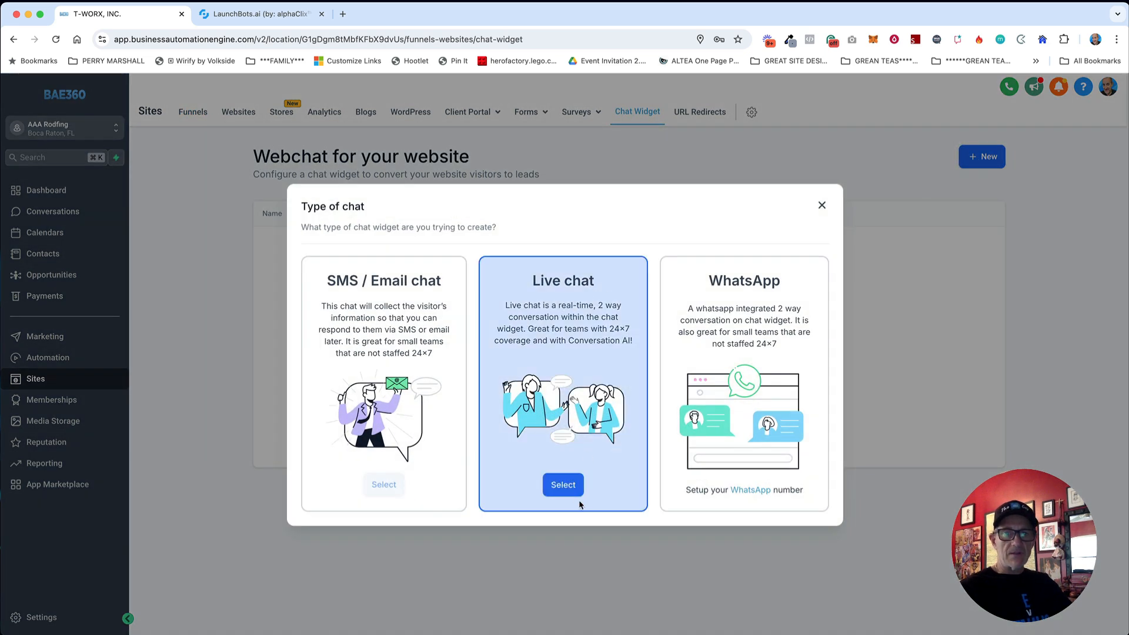
click(563, 485)
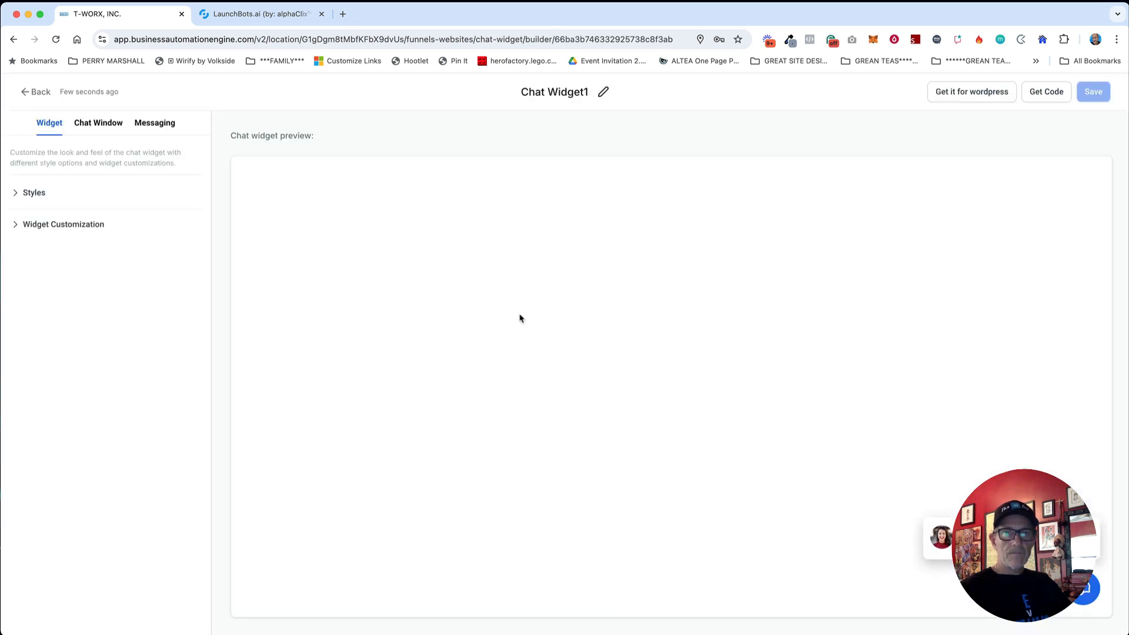
Step: Rename the chat widget to 'AAA Roofing CW'
click(565, 94)
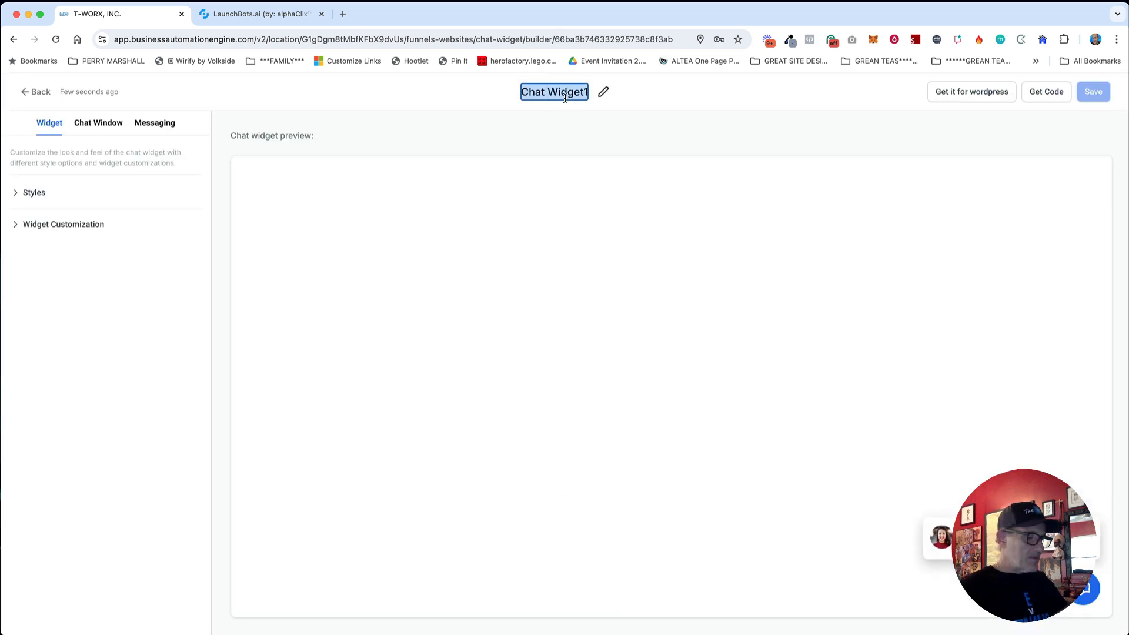
text(AAA Roofing)
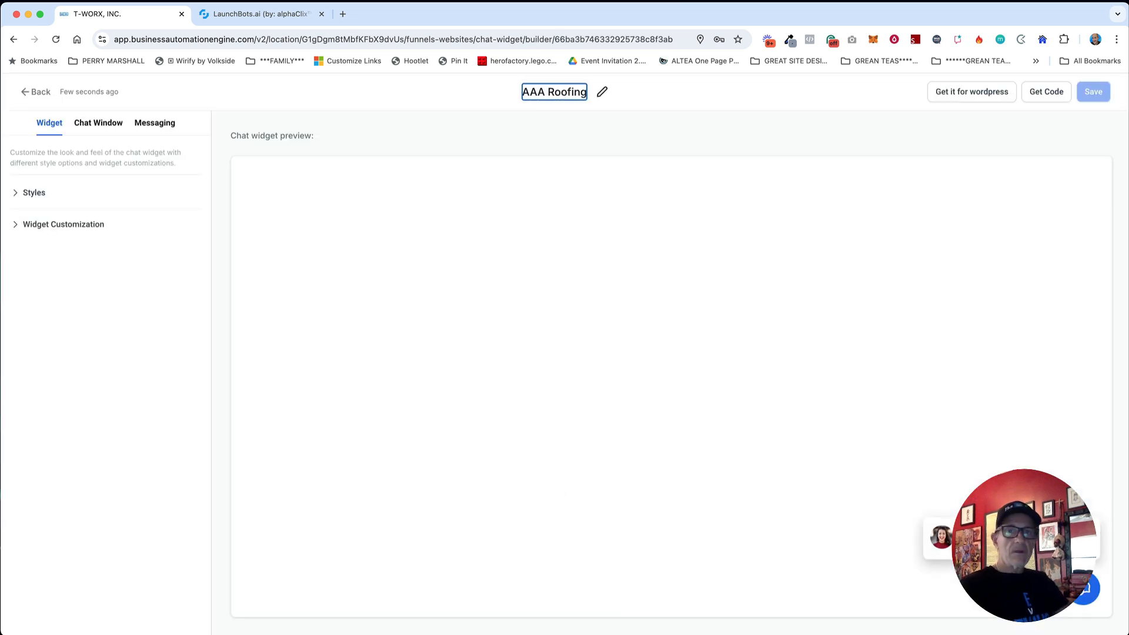
key(Return)
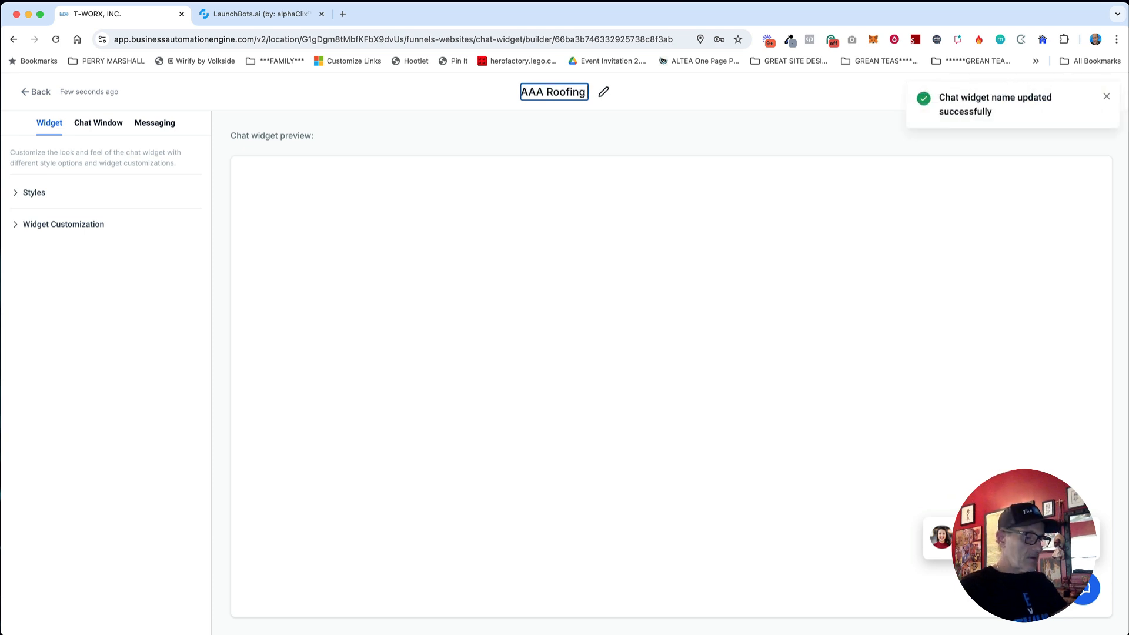
text(CW)
click(659, 97)
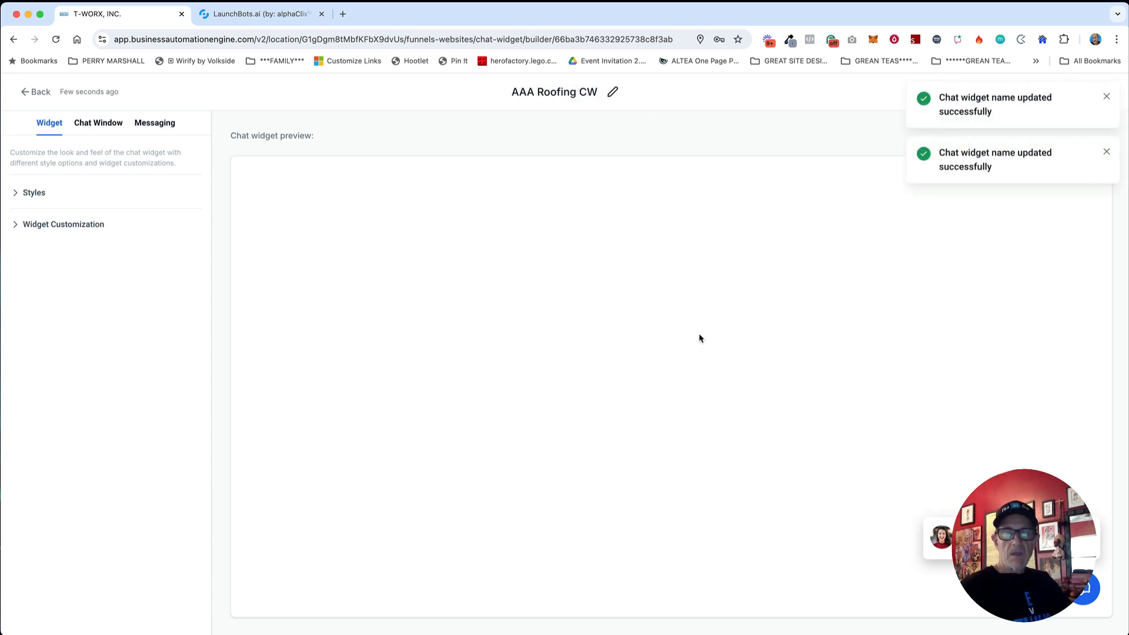
Step: Set the widget position to middle right, save the widget, and return to the list
click(25, 194)
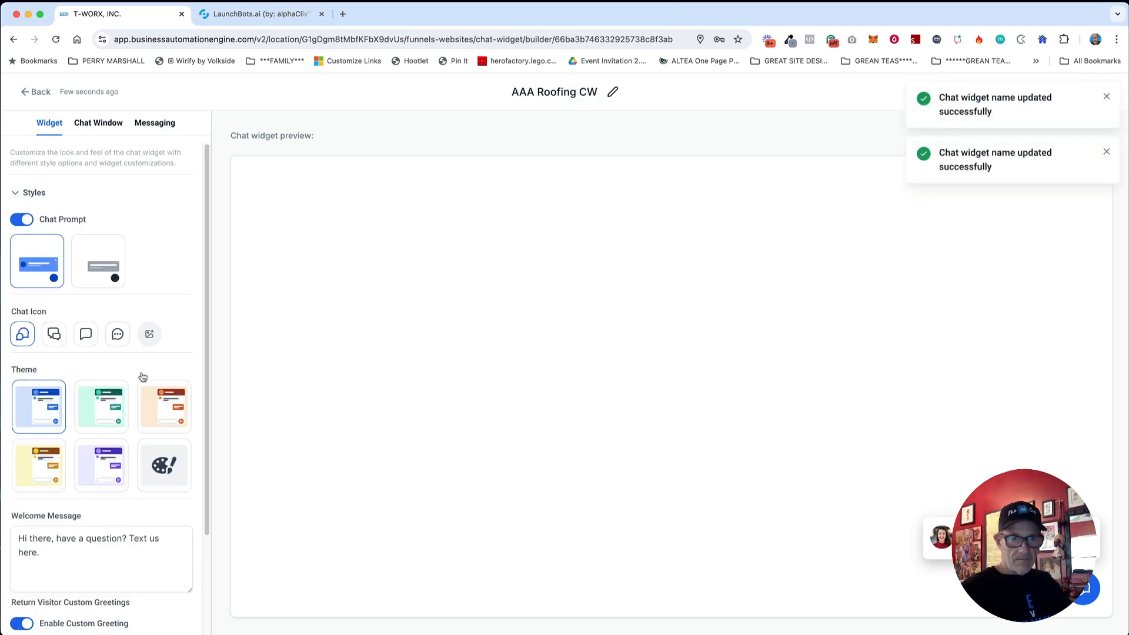
scroll(154, 384, down, 2)
scroll(154, 380, up, 3)
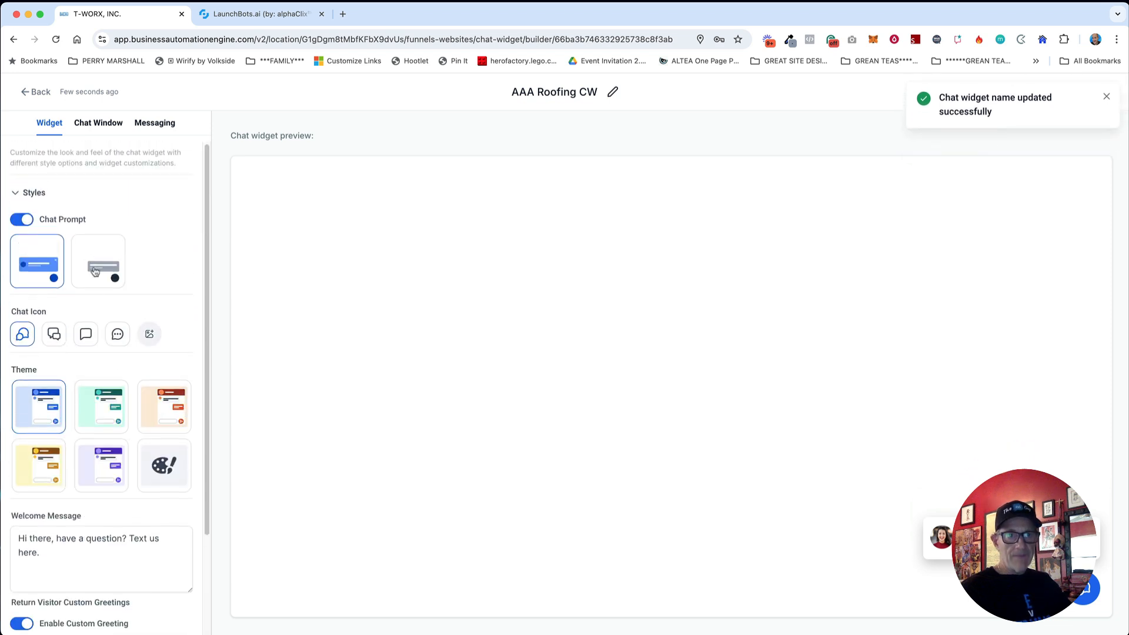
click(17, 194)
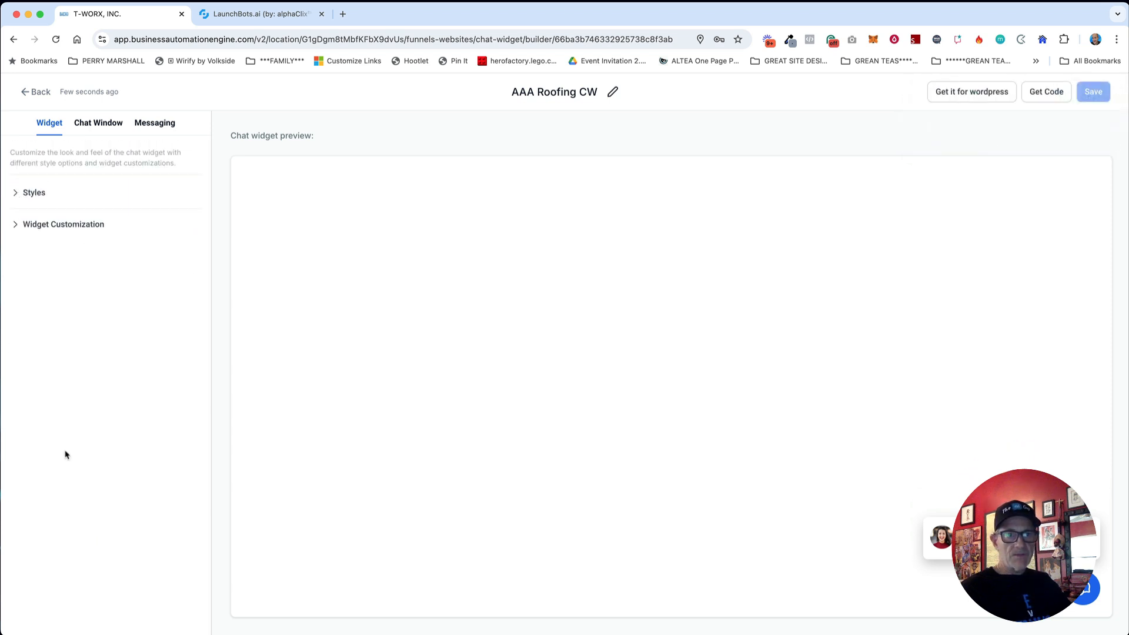
click(48, 224)
click(169, 404)
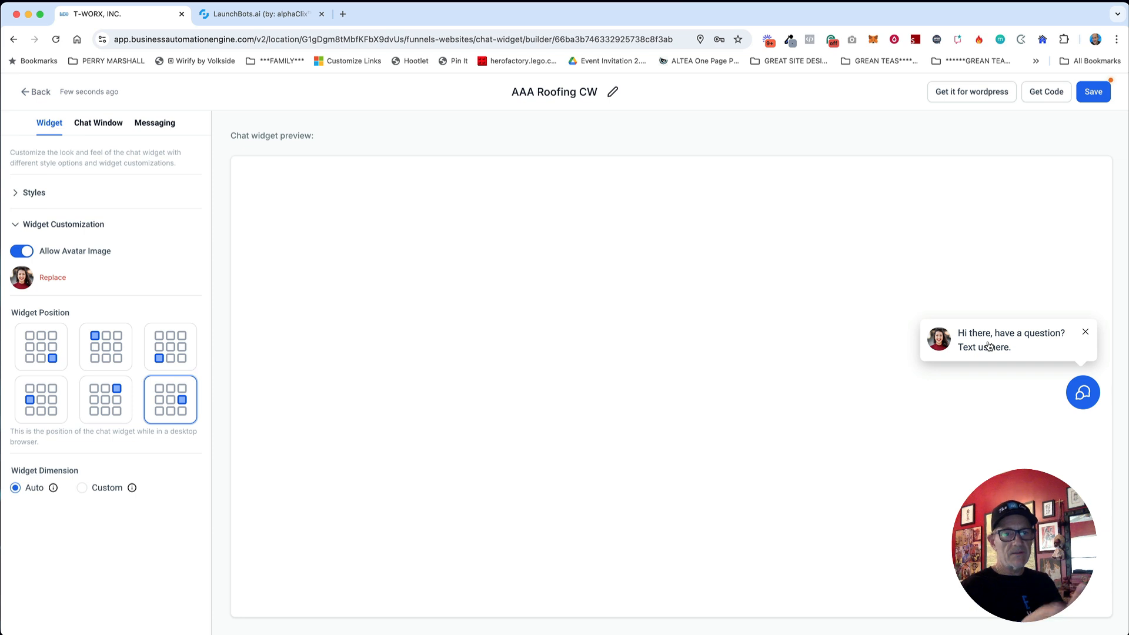
click(100, 124)
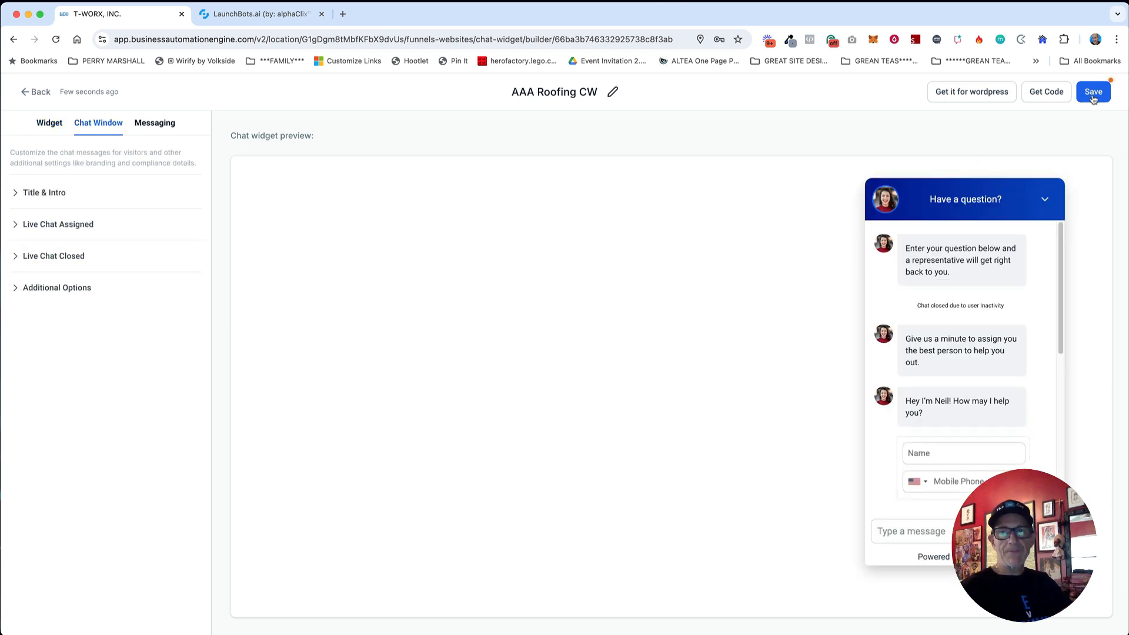
click(1097, 95)
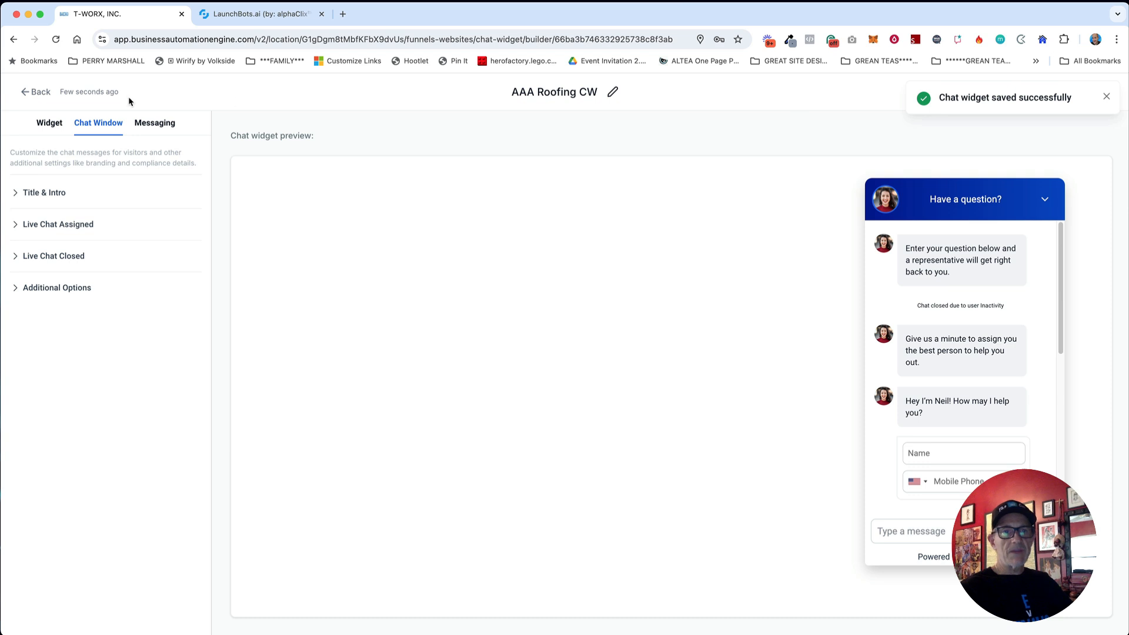
click(36, 92)
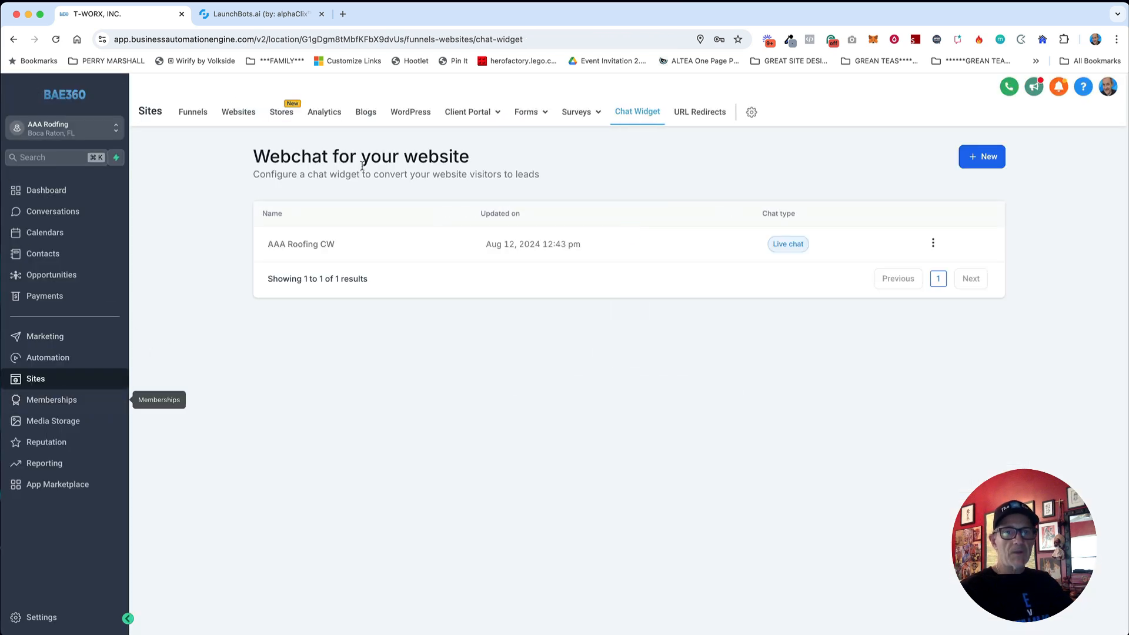
Step: Create a blank funnel named 'AAA Rooring Demo' from Sites > Funnels
click(204, 114)
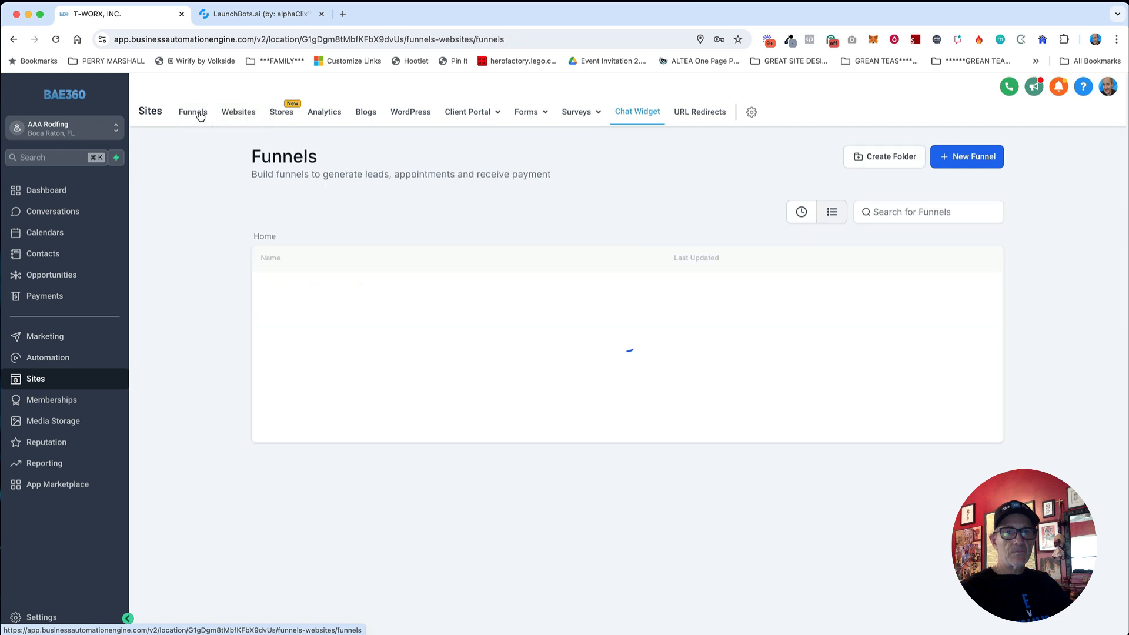
click(958, 159)
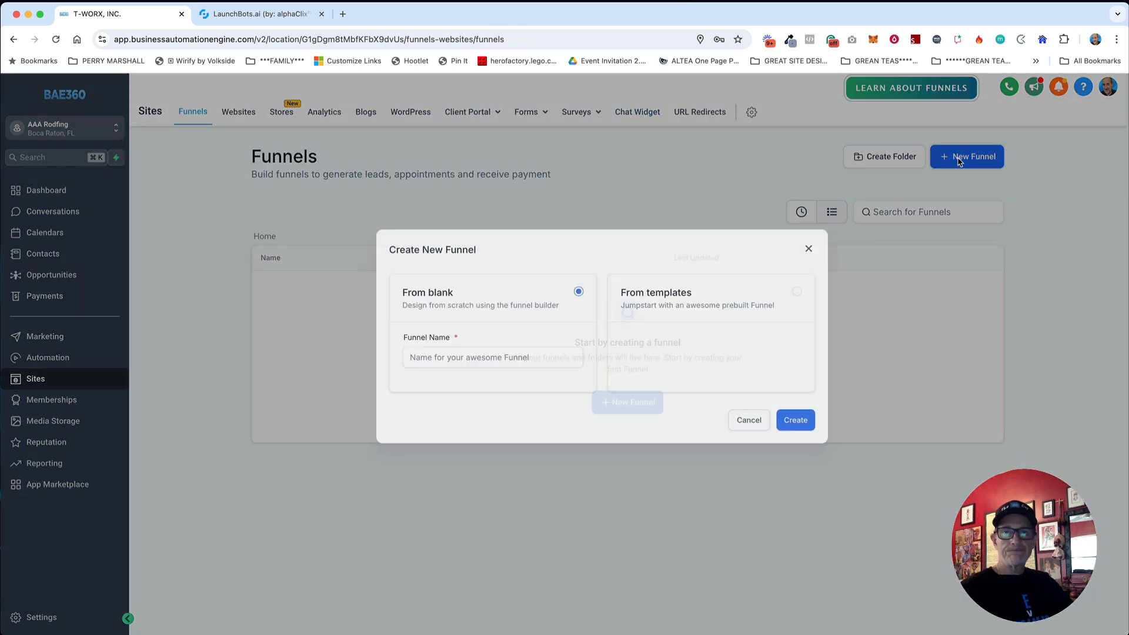
click(463, 370)
text(A)
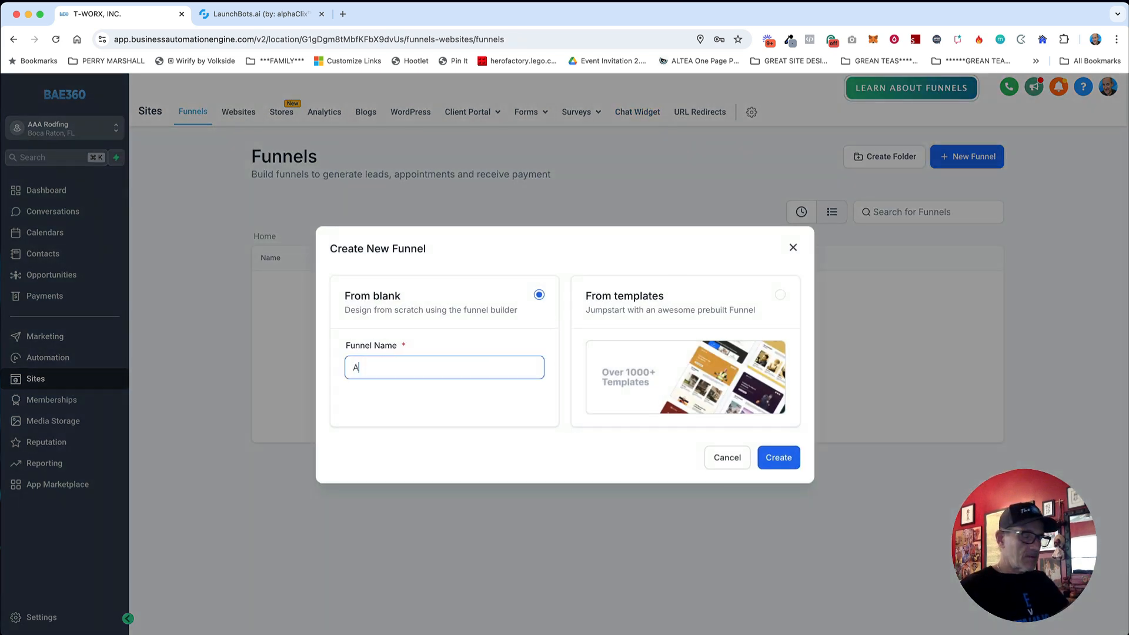
text(AA Roo)
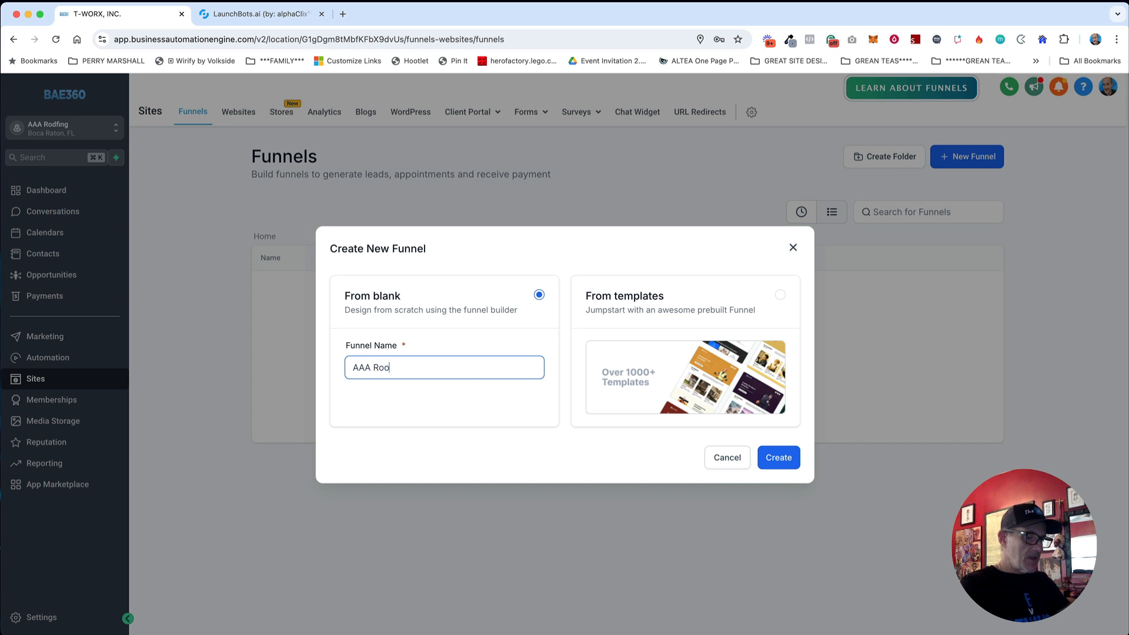
text(rinf Demo)
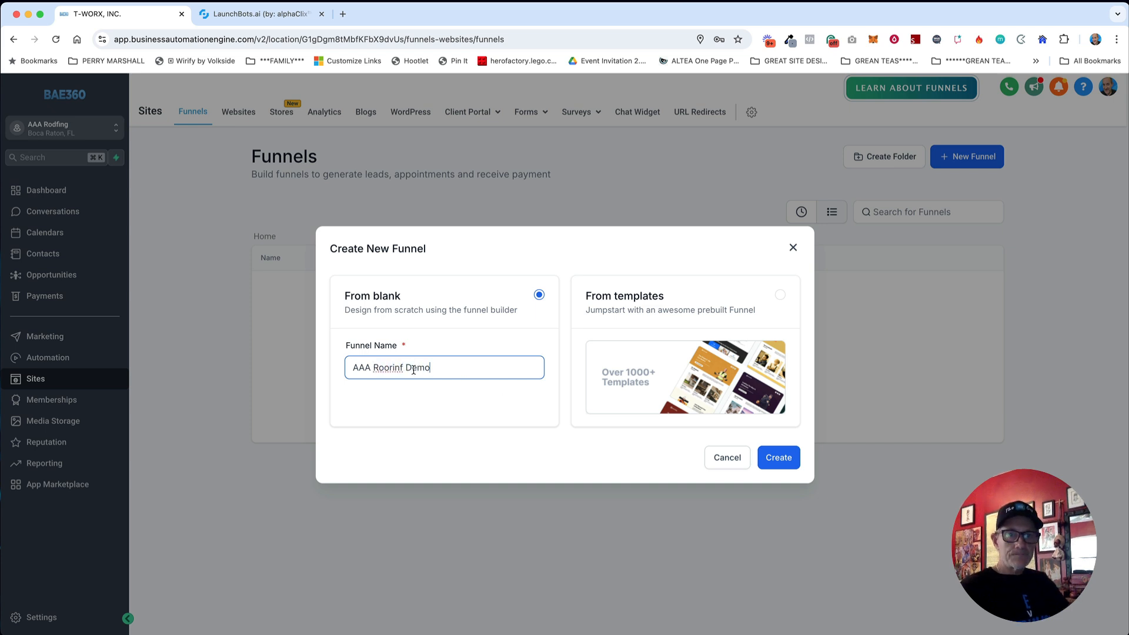
key(BackSpace)
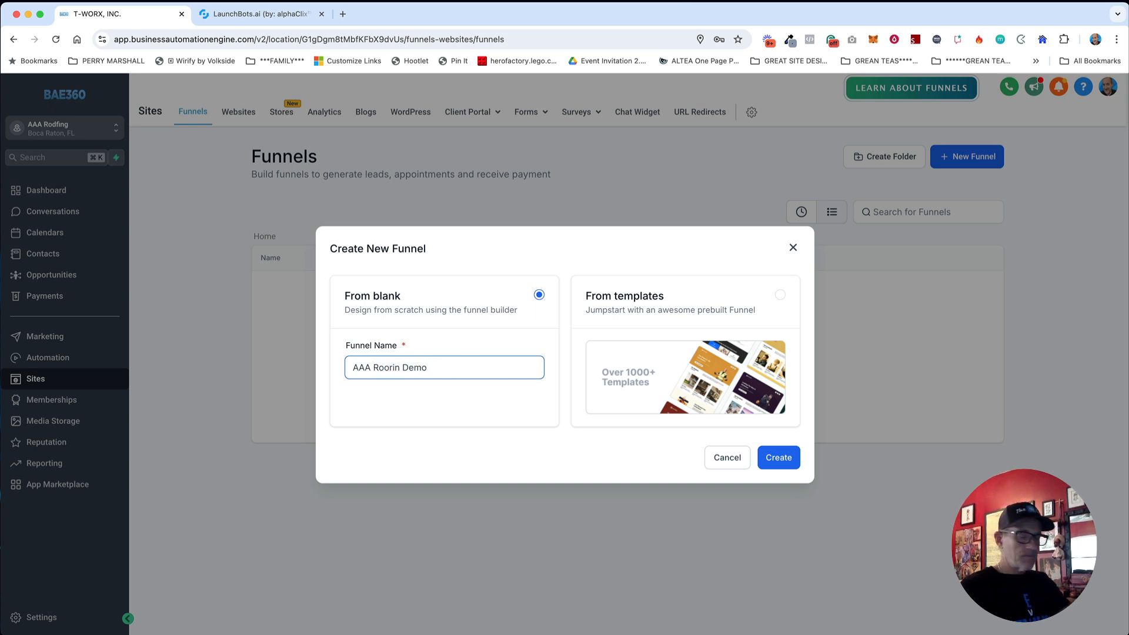
text(g)
click(770, 463)
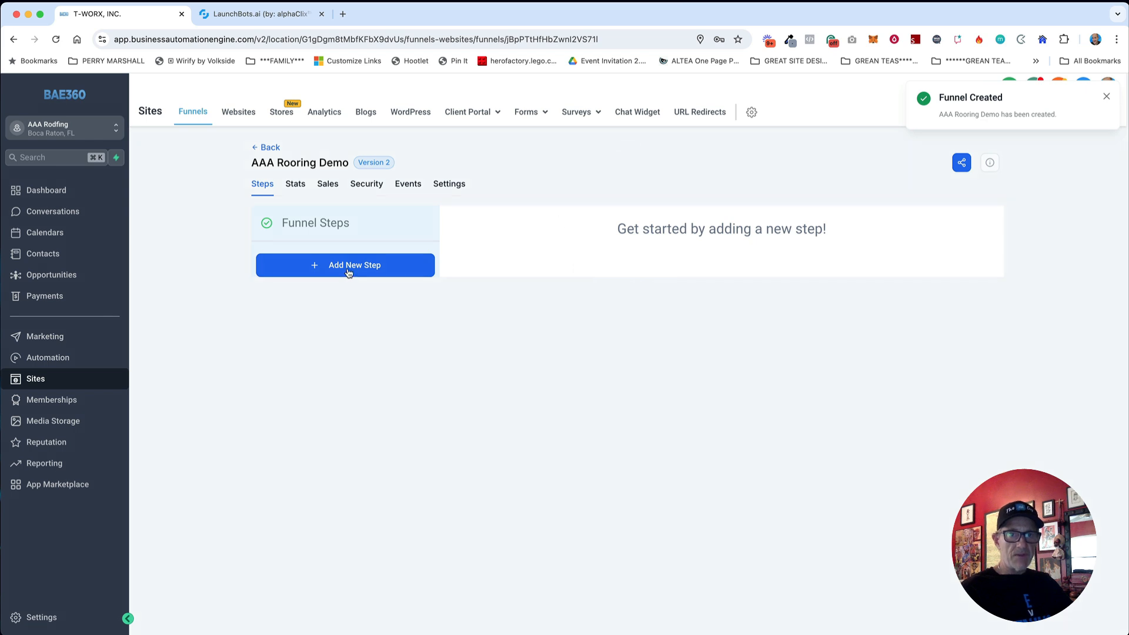
Step: Add an 'AI Demo' step to the funnel and open its page as a blank design
click(348, 271)
click(479, 303)
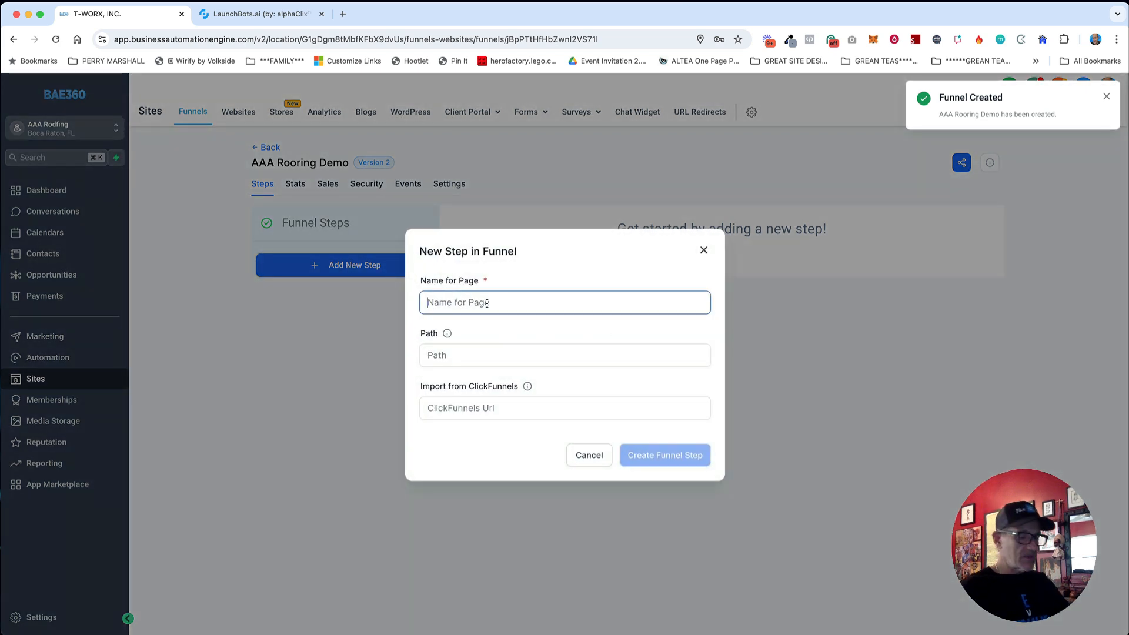
text(AI Demo)
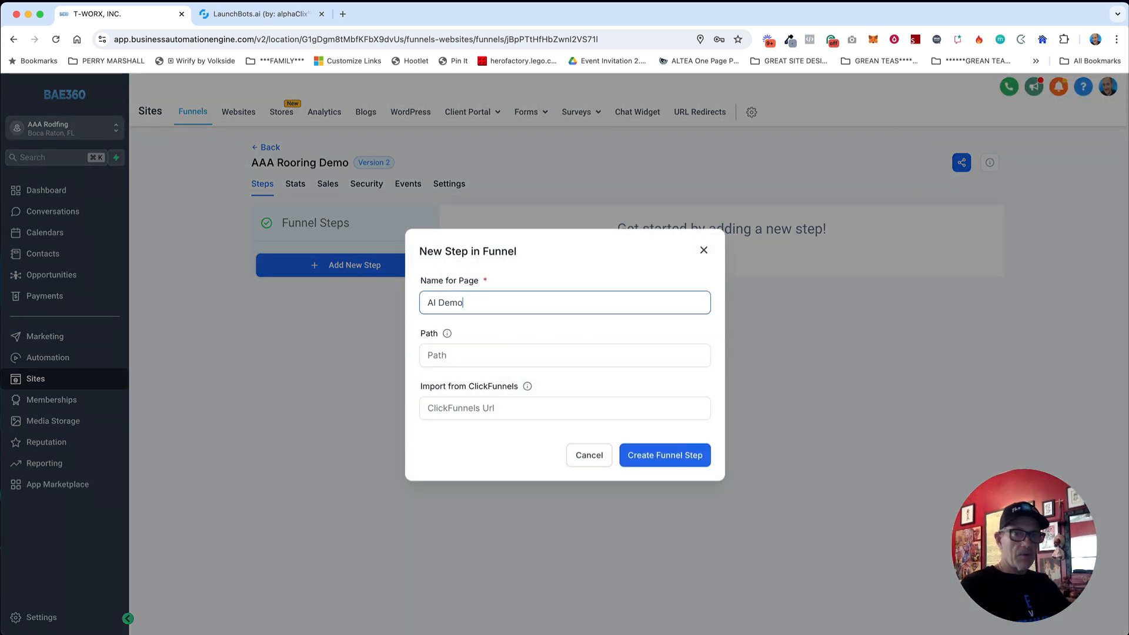
click(664, 458)
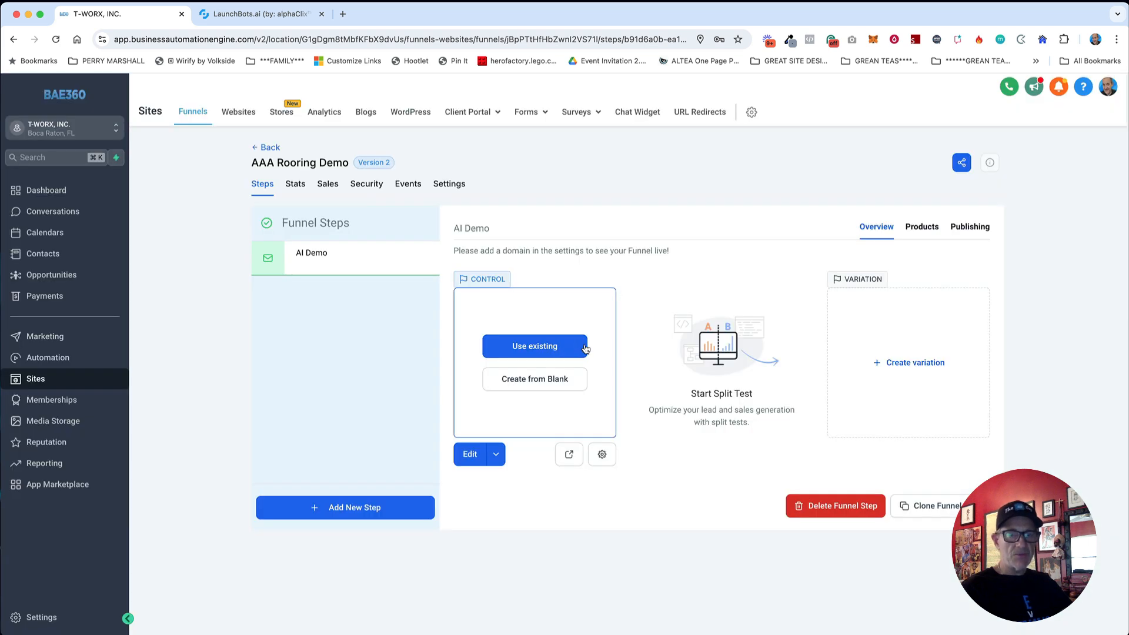
click(535, 386)
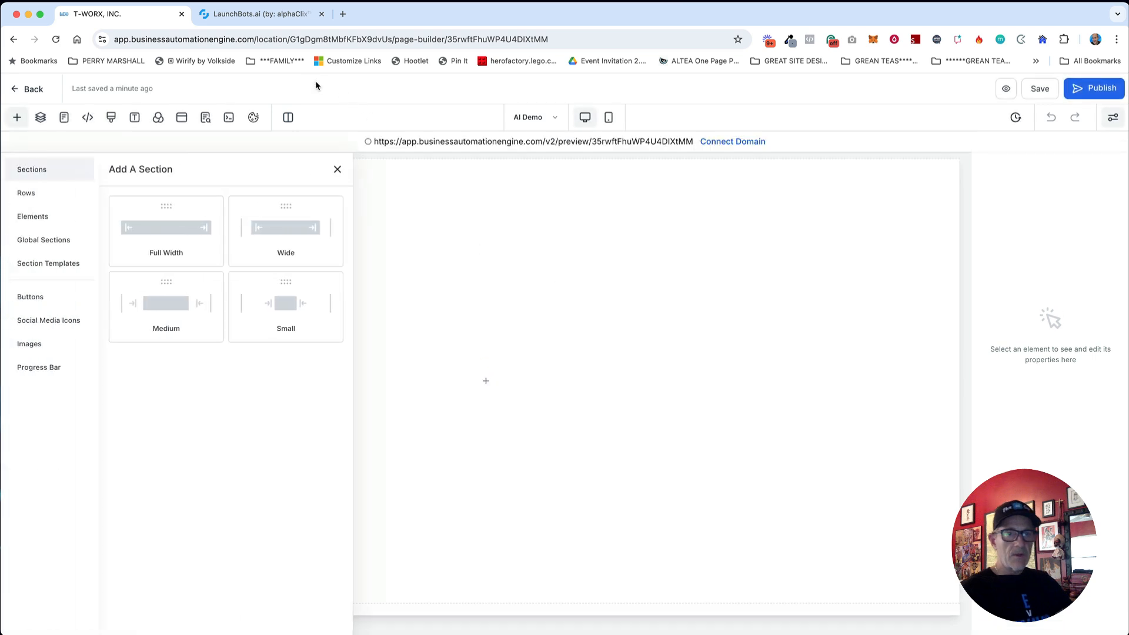
Step: Build a full-width section with a one-column row holding a headline element
drag(158, 227, 524, 292)
click(470, 200)
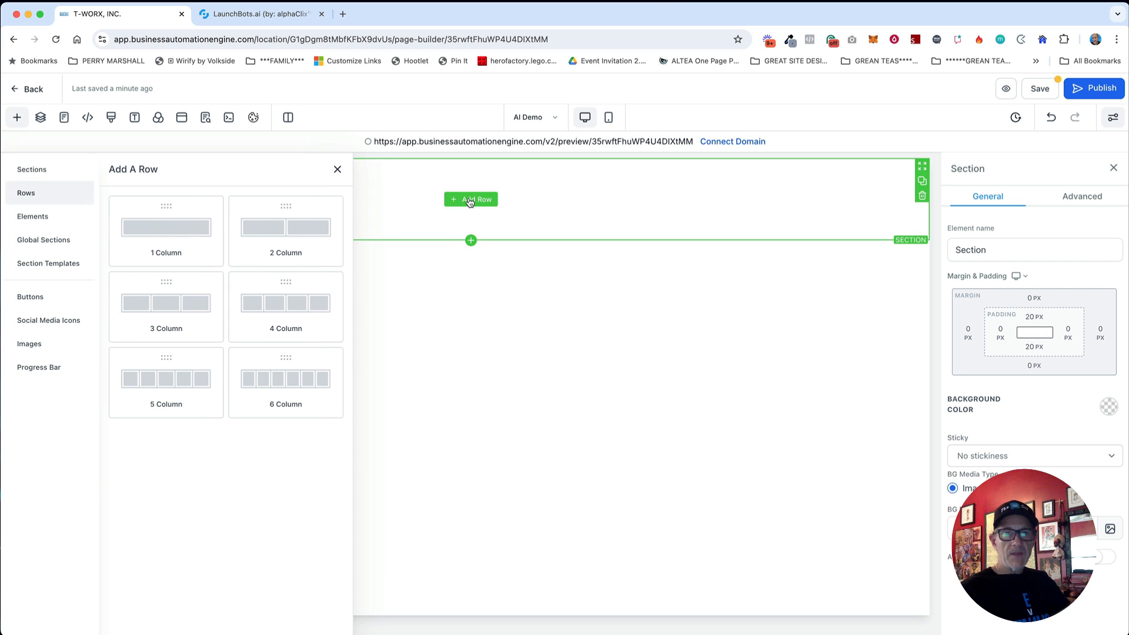
drag(166, 235, 484, 224)
click(470, 214)
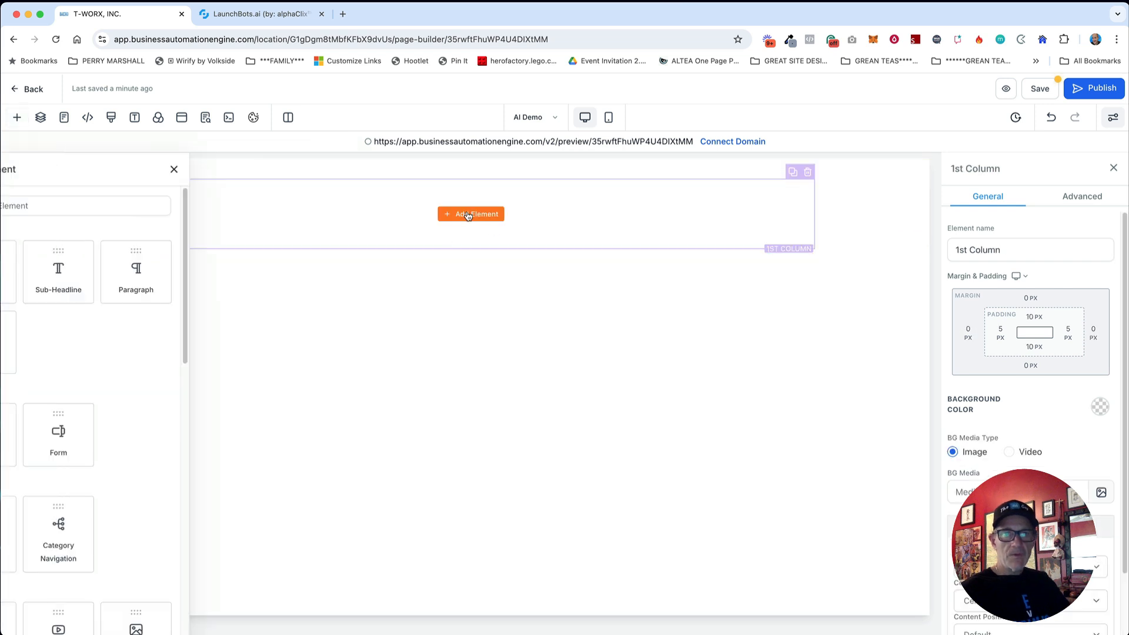
drag(154, 270, 512, 237)
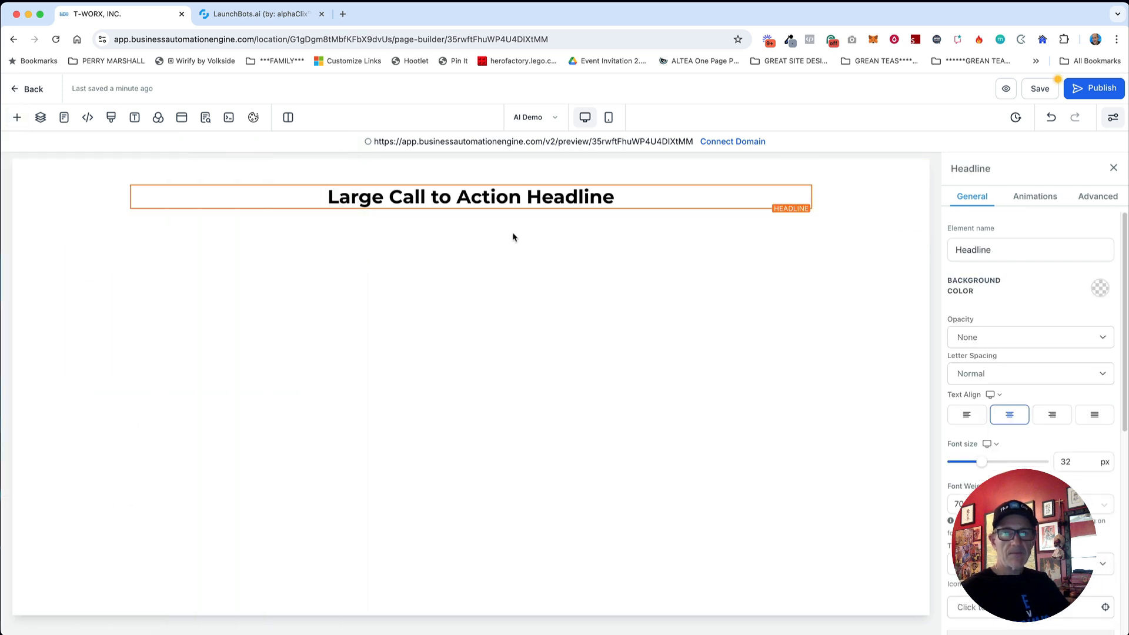
Step: Change the headline text to 'AAA Roofing Demo' and save the page
triple_click(499, 199)
text(AAA Rooiunf)
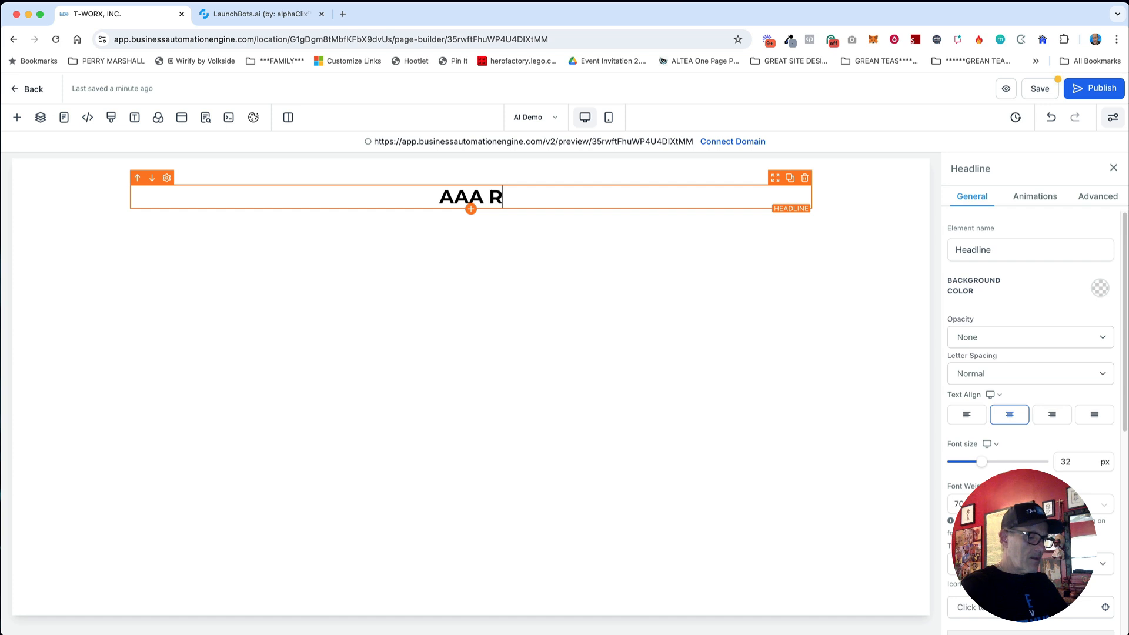
key(BackSpace)
key(BackSpace)
key(BackSpace)
key(BackSpace)
text(fin Demo)
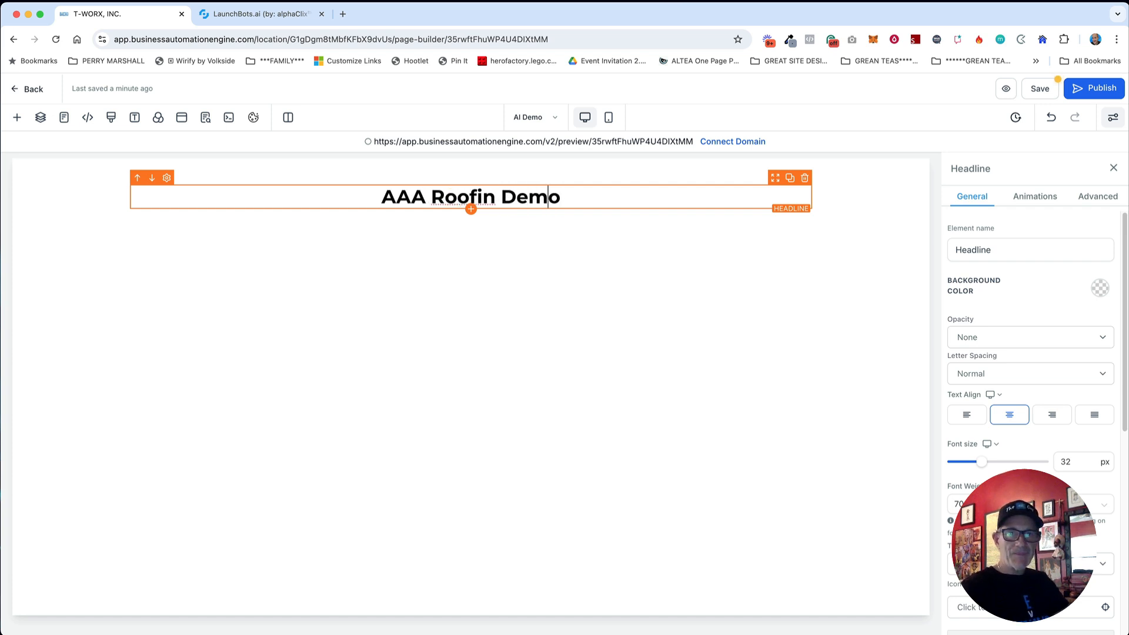
key(Left)
text(g)
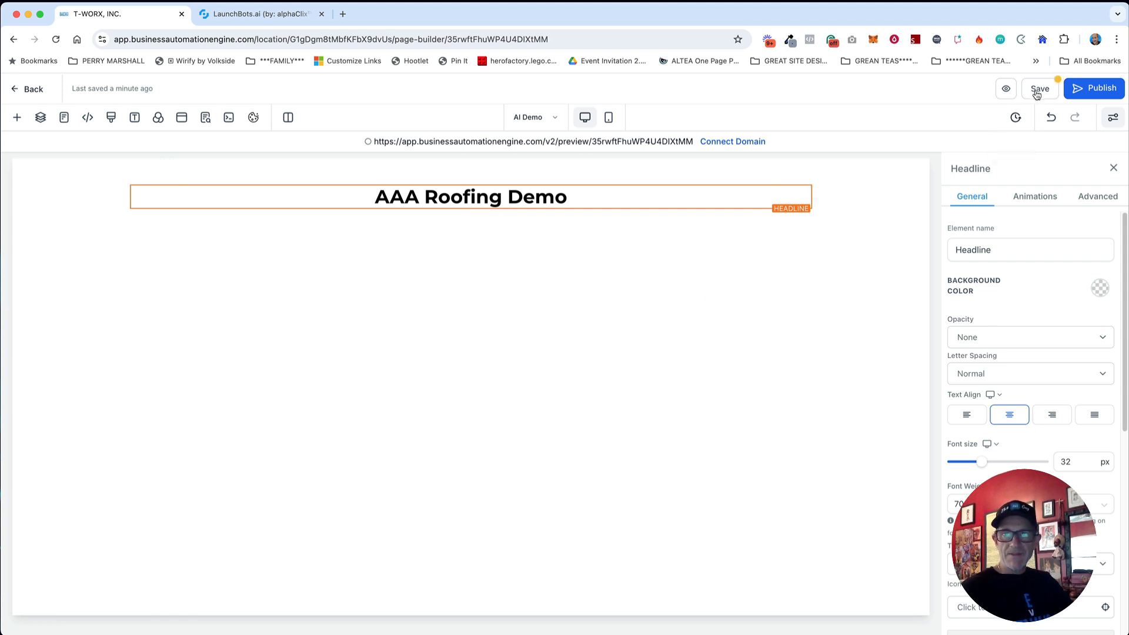
click(1038, 89)
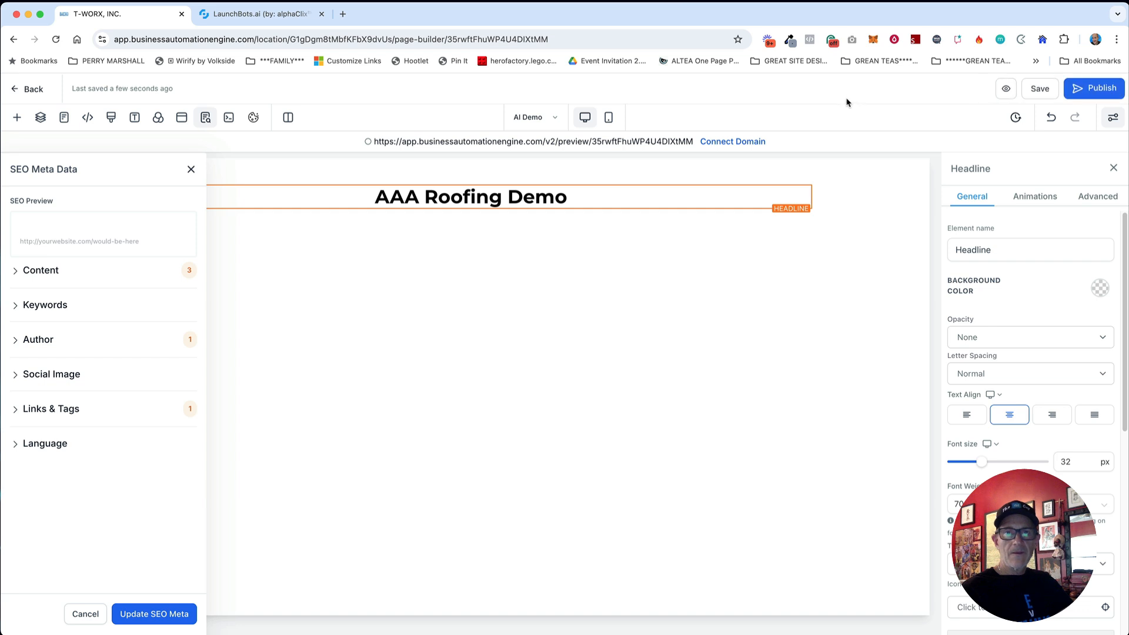
Step: Set the funnel's chat widget to AAA Roofing CW, save, and preview the page in a new tab
click(33, 90)
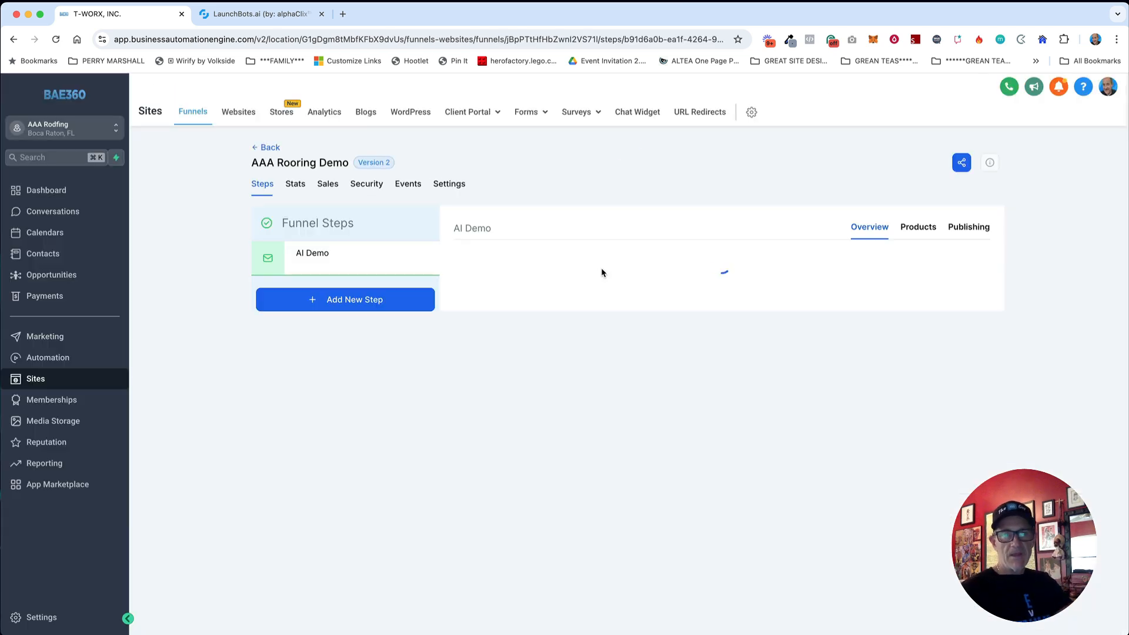
click(450, 185)
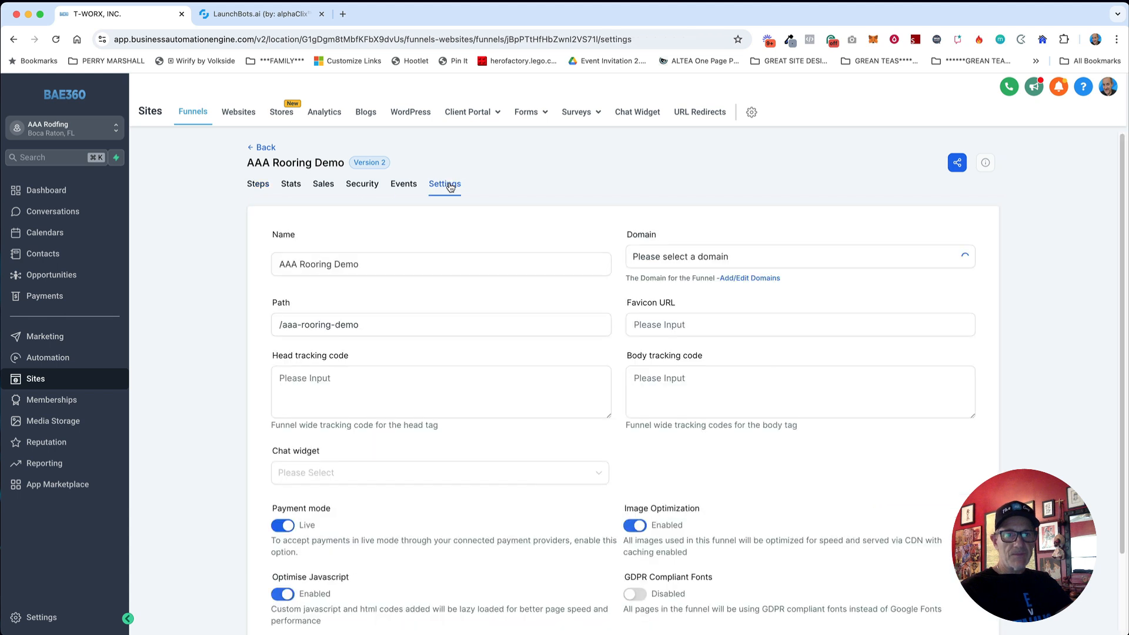
click(361, 482)
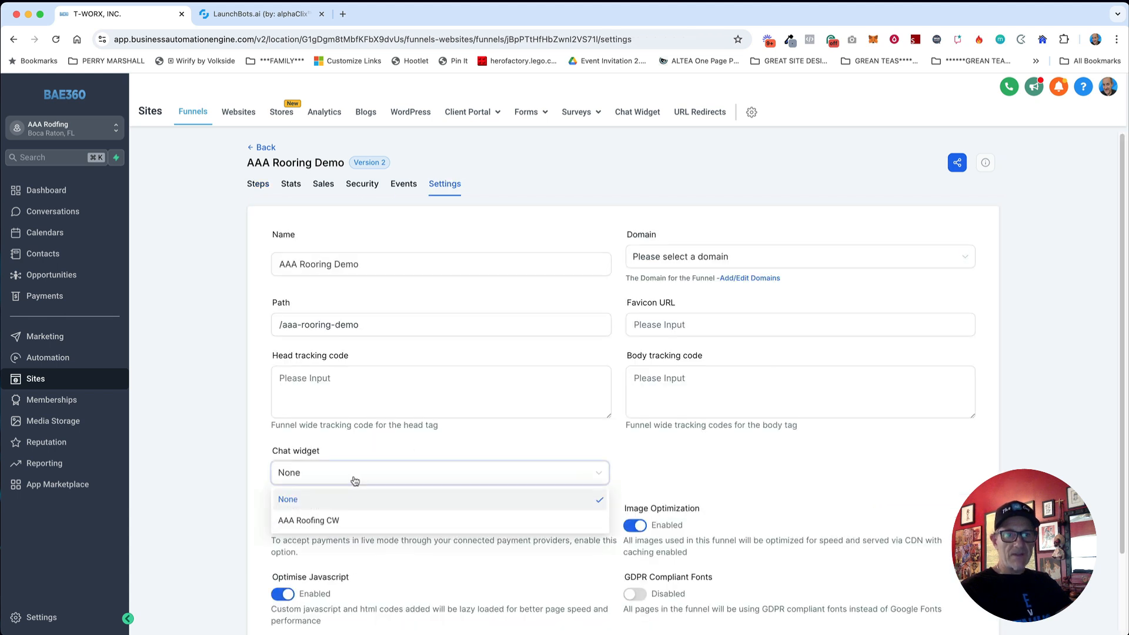
click(341, 520)
scroll(809, 479, down, 2)
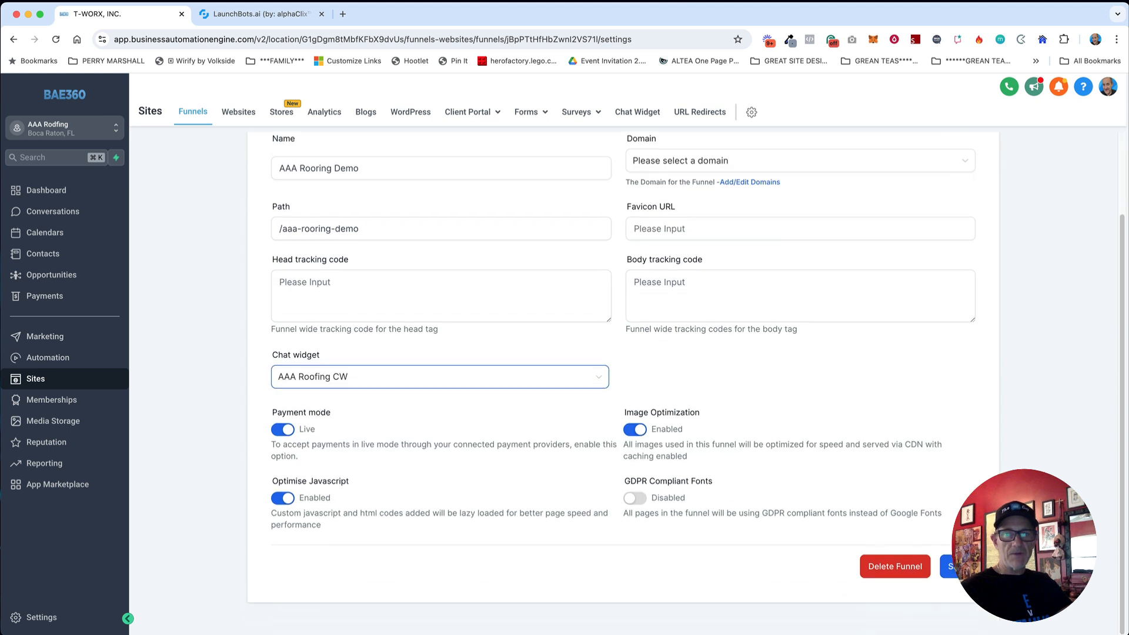
click(956, 566)
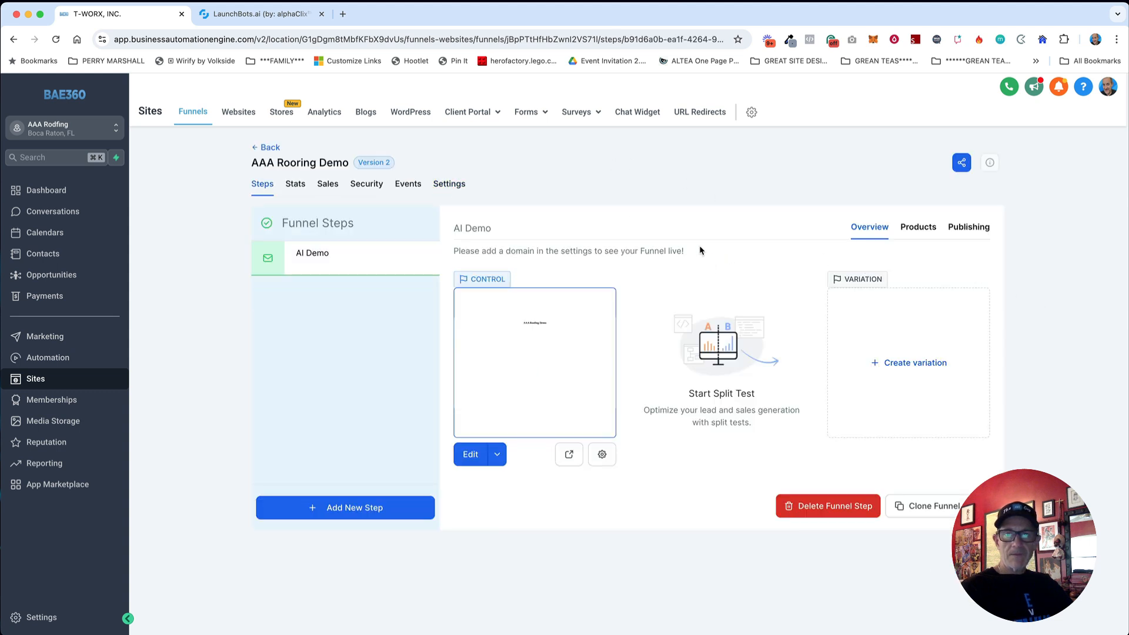
click(569, 455)
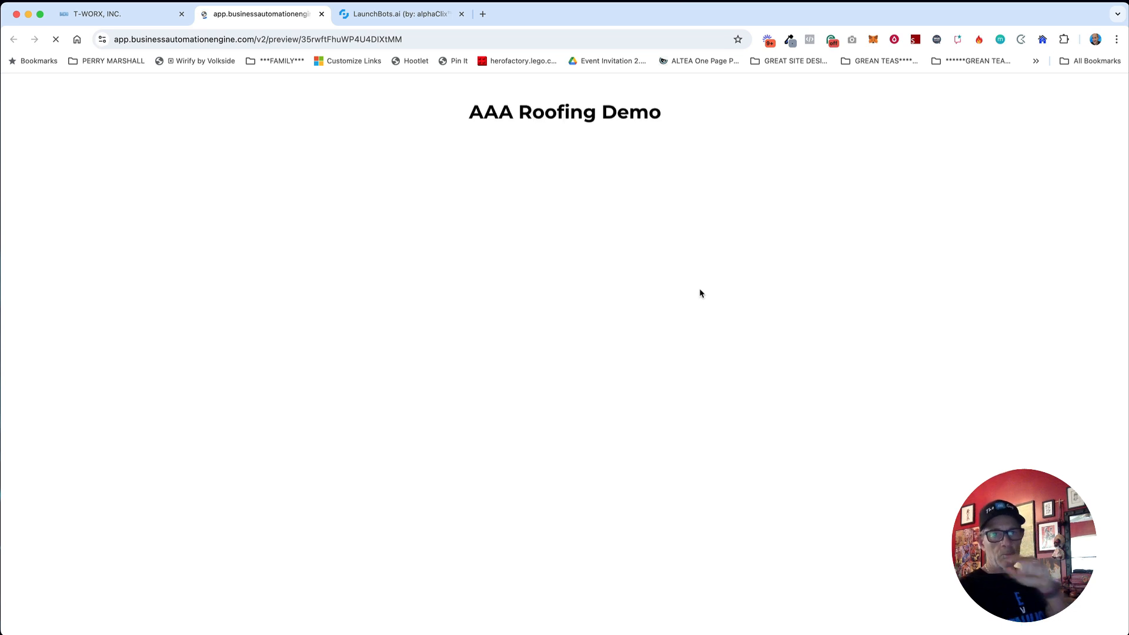